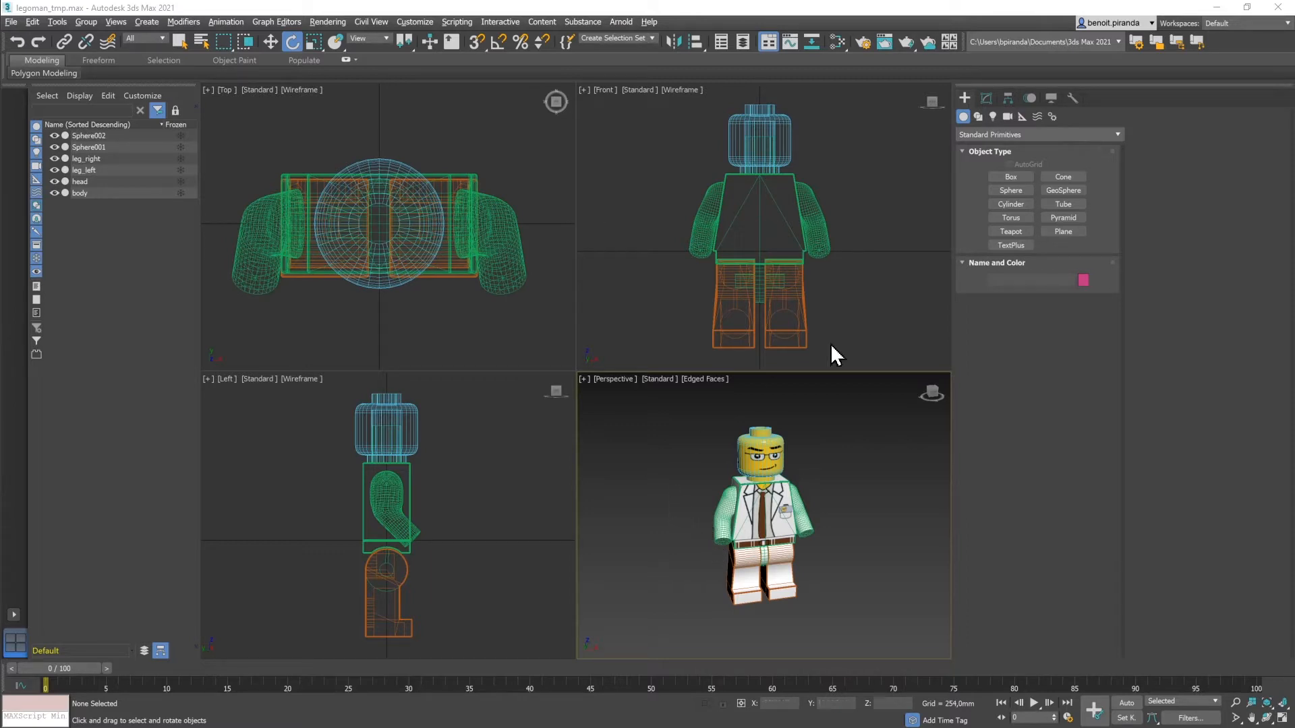
Step: Draw a cylinder at the minifigure's right hand in the Front viewport
{"action": "left_click", "coordinate": [1016, 205]}
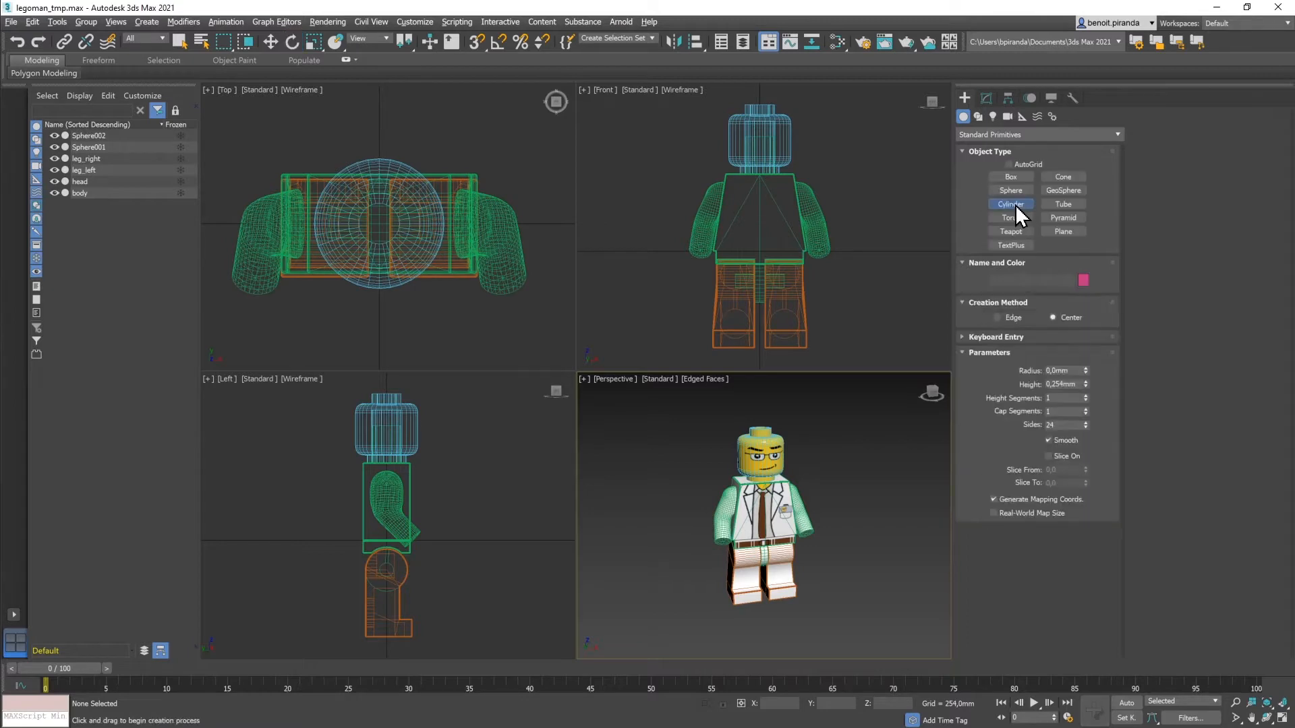
{"action": "left_click_drag", "start_coordinate": [677, 267], "coordinate": [689, 278]}
{"action": "left_click", "coordinate": [689, 278]}
{"action": "left_click", "coordinate": [682, 239]}
{"action": "key", "text": "e"}
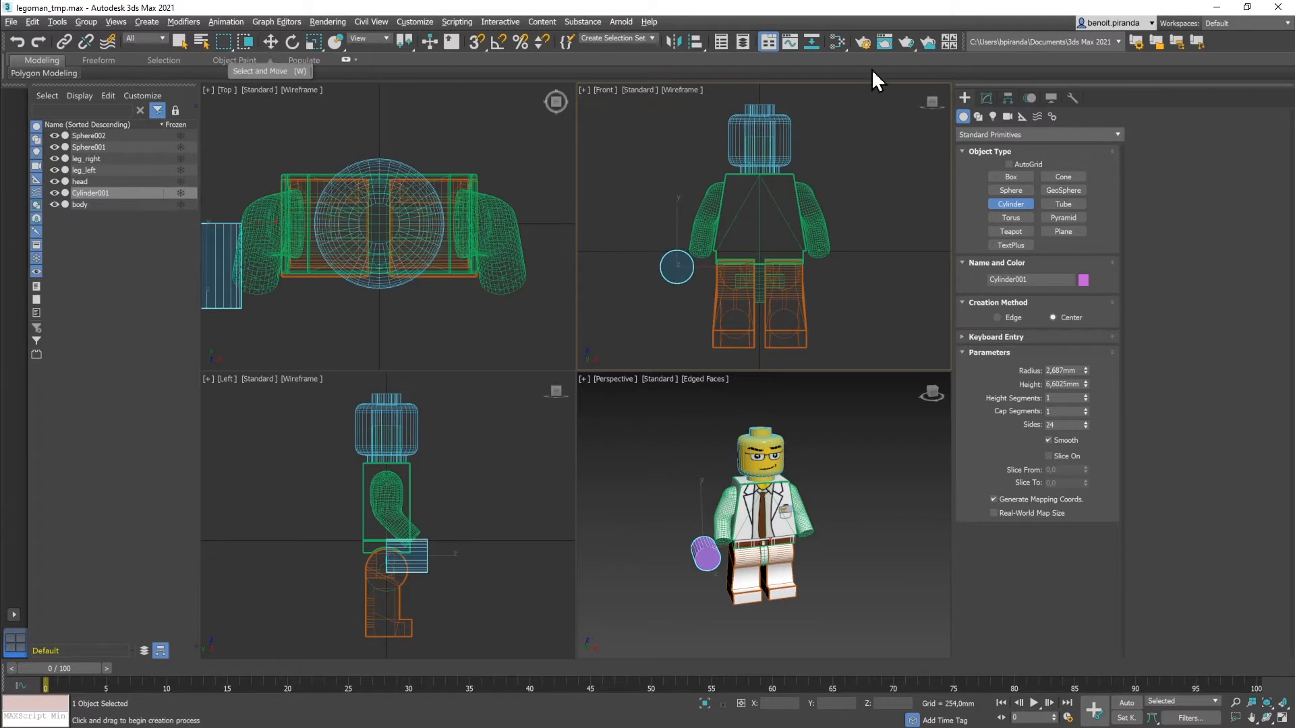
Step: Set the cylinder's radius to 1,39mm and its height to -1,6mm
{"action": "left_click", "coordinate": [986, 97]}
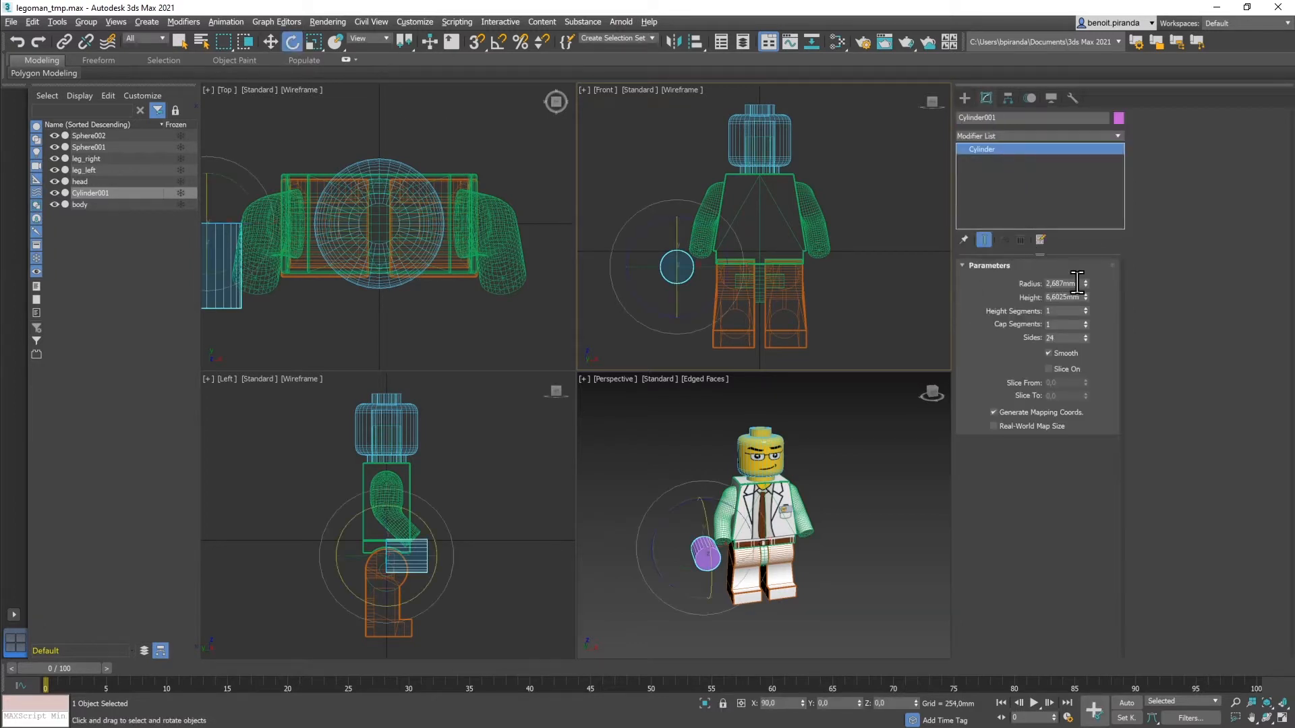
{"action": "left_click_drag", "start_coordinate": [1077, 284], "coordinate": [1001, 283]}
{"action": "type", "text": "1,39"}
{"action": "key", "text": "Tab"}
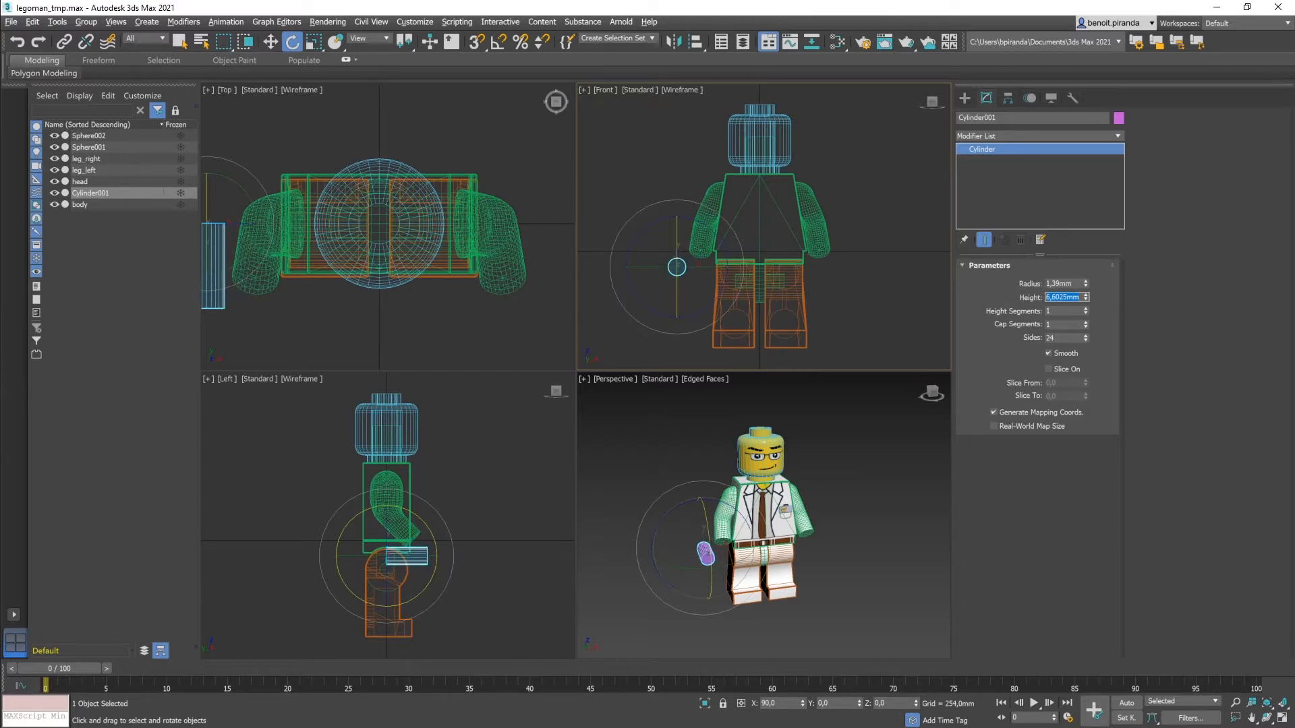
{"action": "type", "text": "-1,6"}
{"action": "key", "text": "Return"}
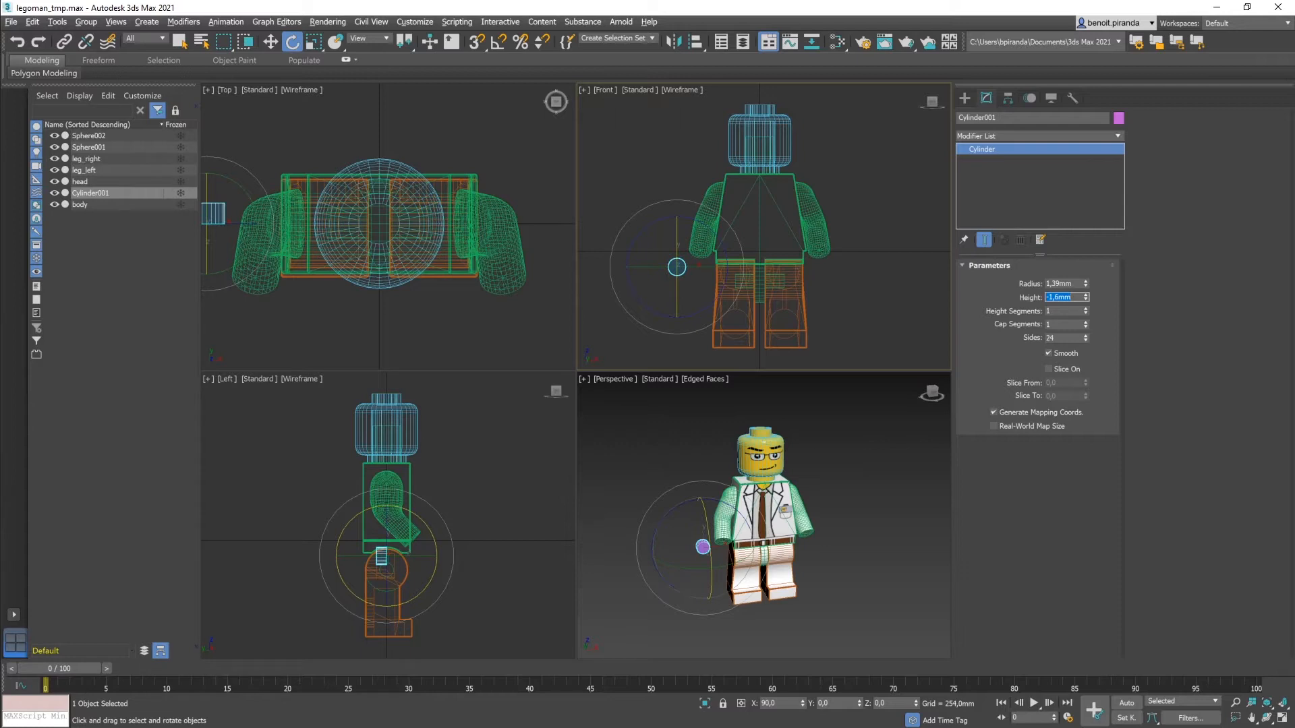
Step: Check the cylinder's height segments, cap segments and sides values, and rename it hand_right
{"action": "left_click", "coordinate": [1059, 299]}
{"action": "left_click", "coordinate": [1061, 311]}
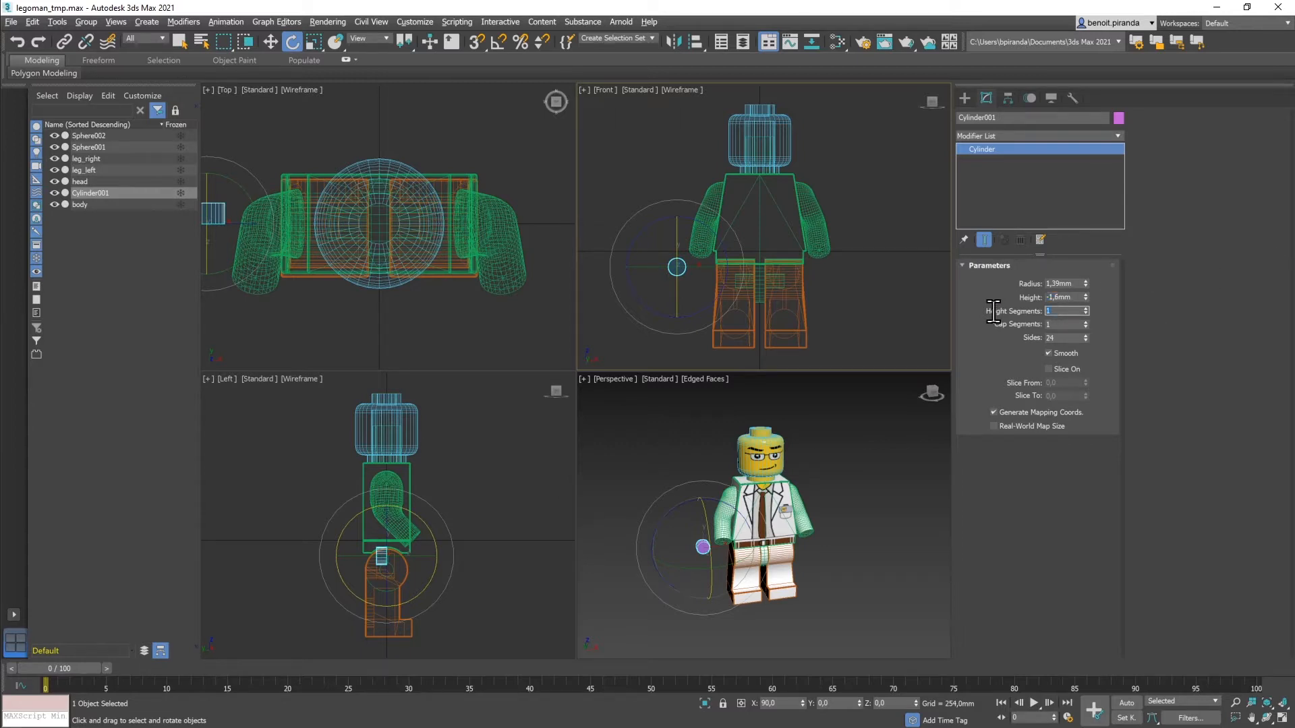
{"action": "left_click", "coordinate": [1061, 324]}
{"action": "left_click", "coordinate": [1059, 339]}
{"action": "left_click_drag", "start_coordinate": [1020, 118], "coordinate": [880, 118]}
{"action": "type", "text": "hand"}
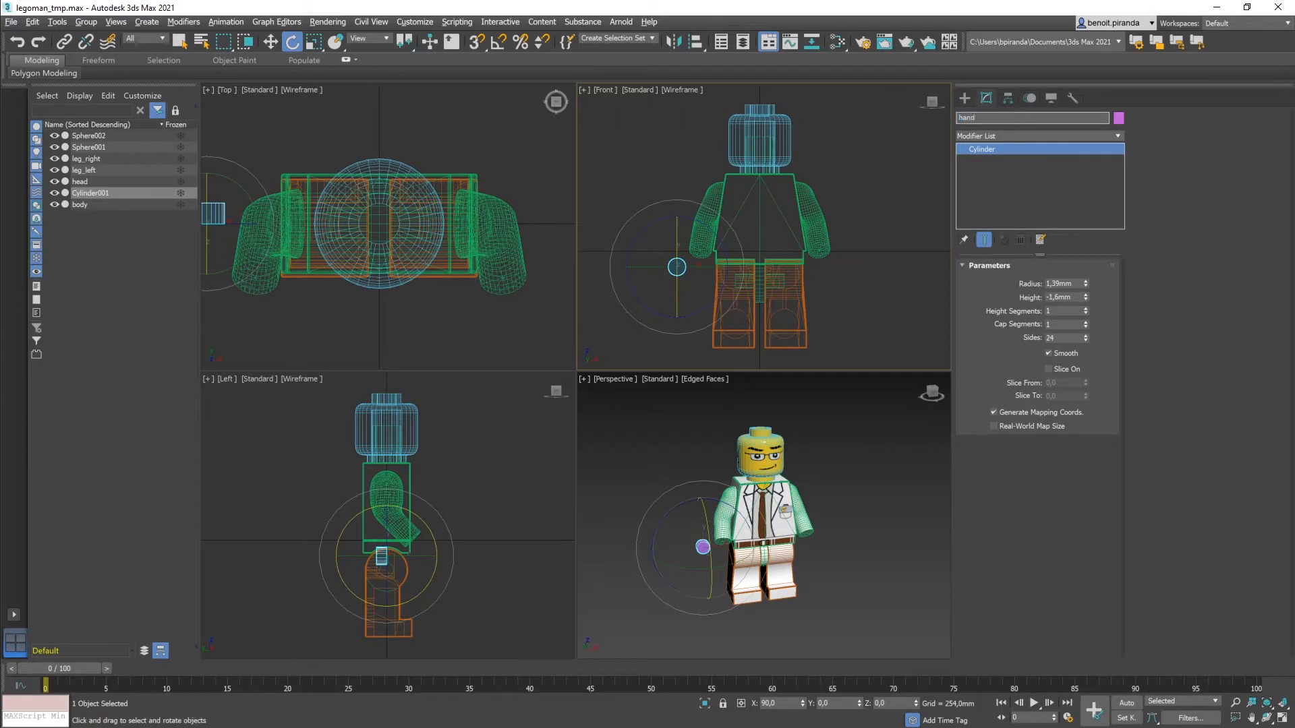
{"action": "type", "text": "_right"}
{"action": "key", "text": "Return"}
Step: Move hand_right to X -10,0mm, Y -7,92mm, Z 1,7mm
{"action": "key", "text": "w"}
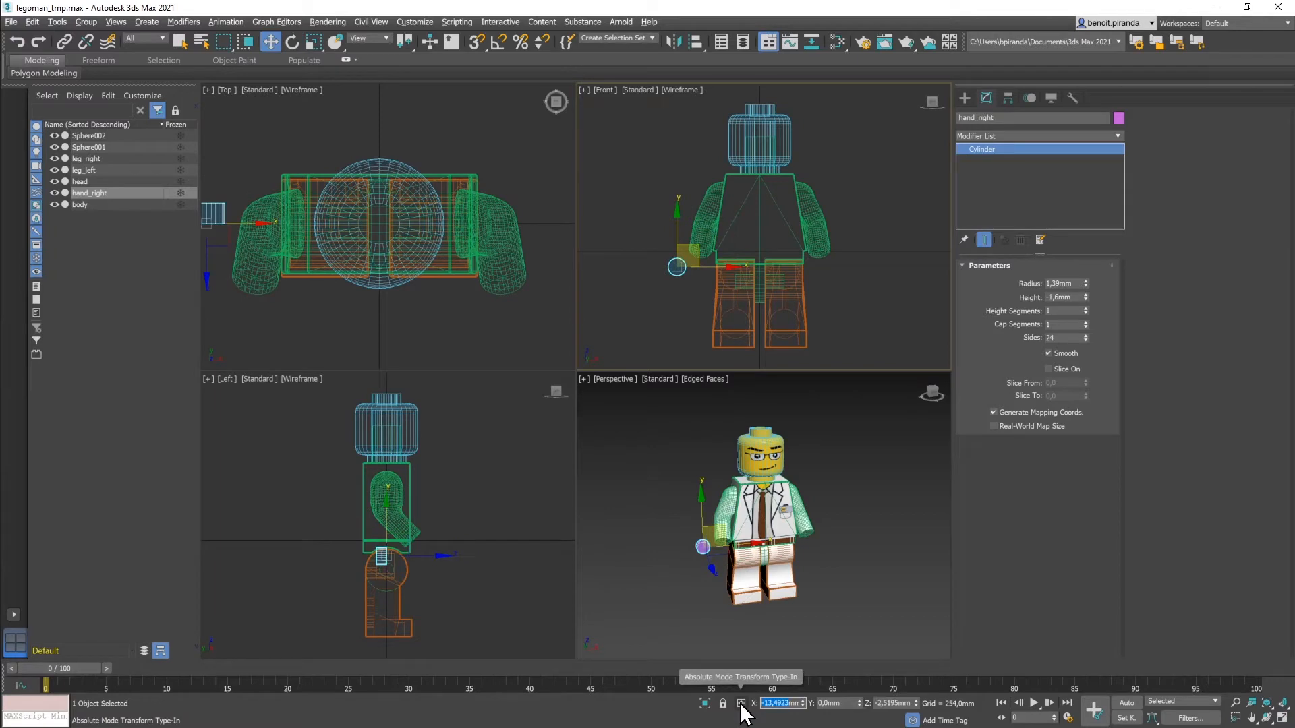
{"action": "type", "text": "-10"}
{"action": "key", "text": "Tab"}
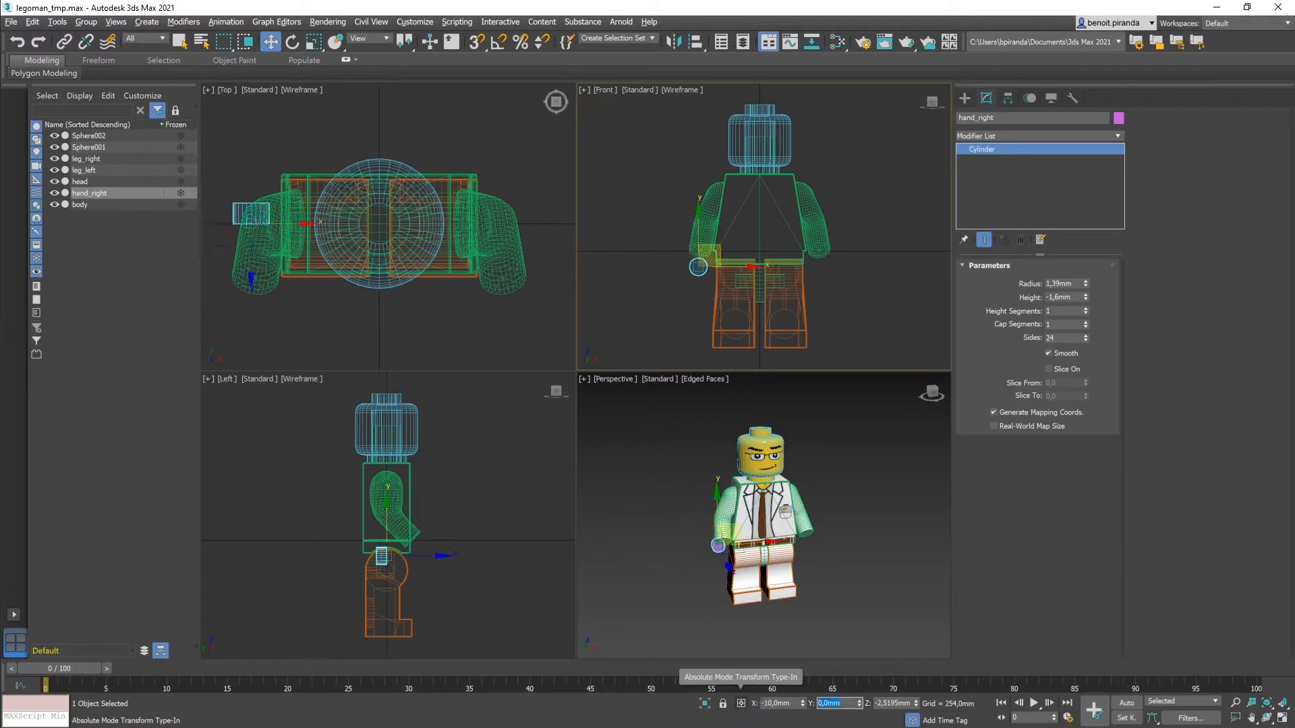
{"action": "type", "text": "-7,92"}
{"action": "key", "text": "Tab"}
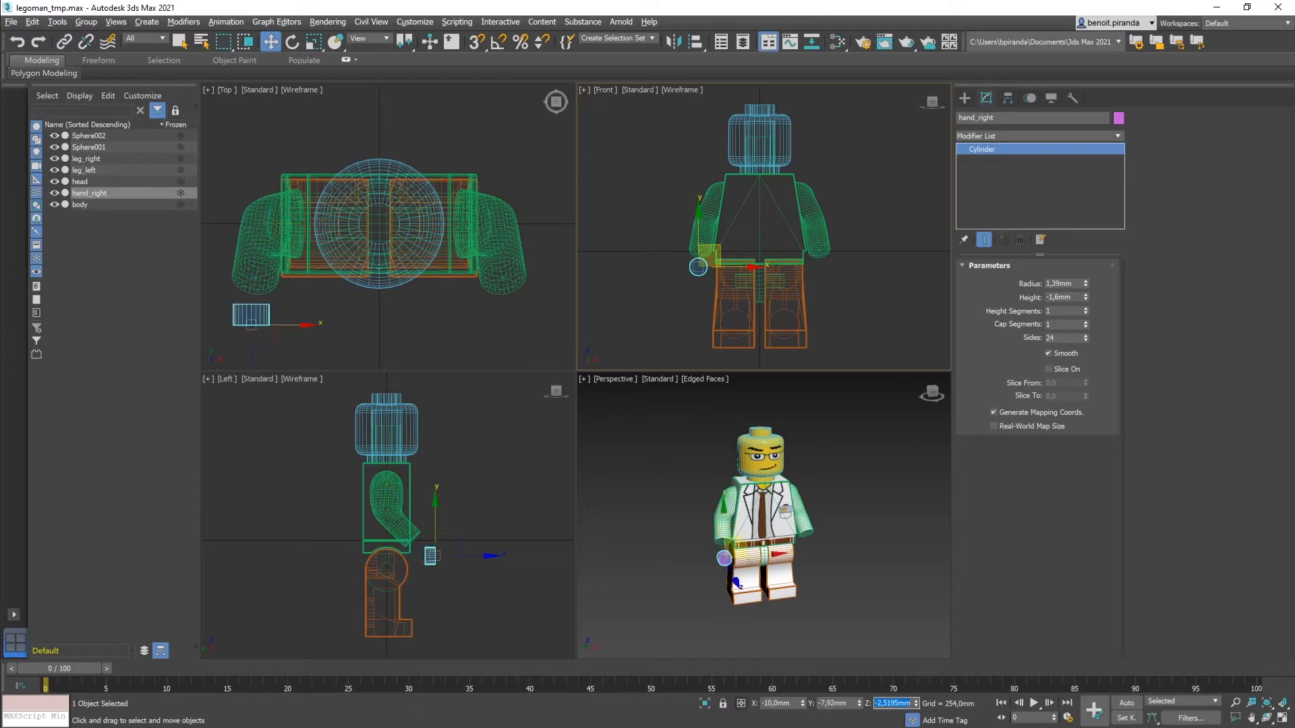
{"action": "type", "text": "1,7"}
{"action": "key", "text": "Return"}
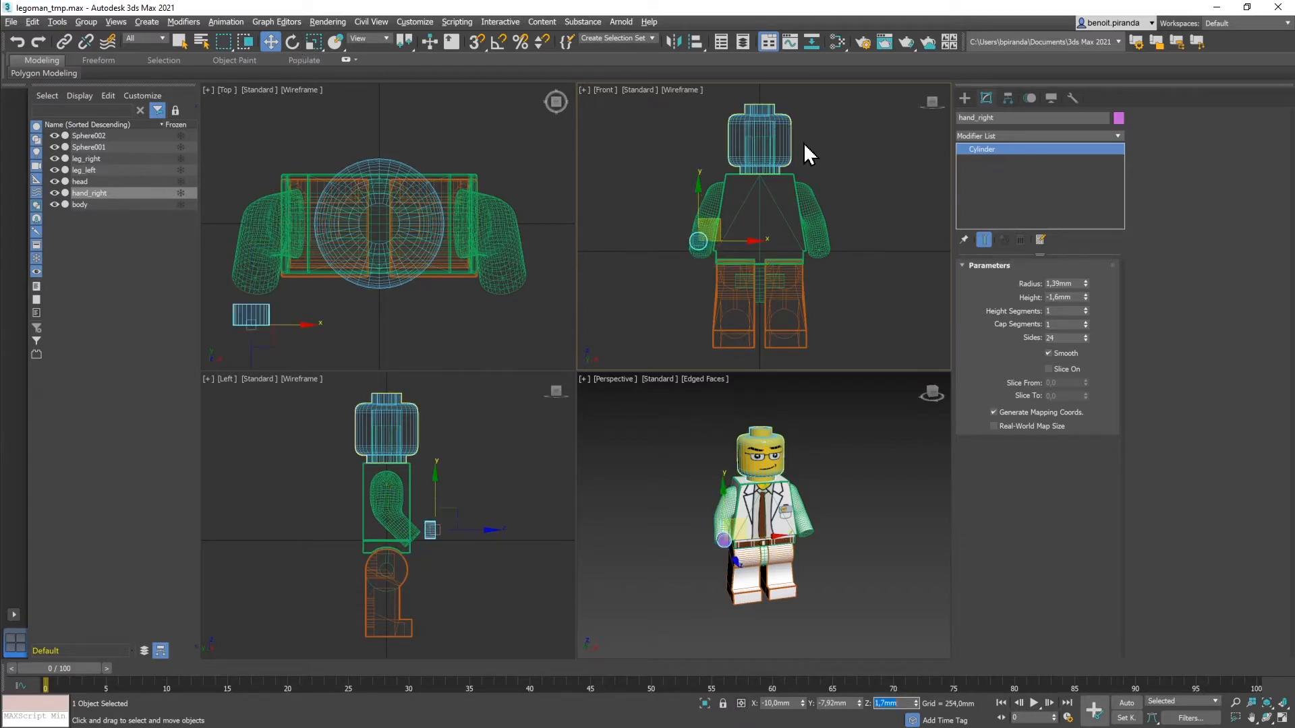
{"action": "middle_click_drag", "start_coordinate": [374, 258], "coordinate": [445, 177]}
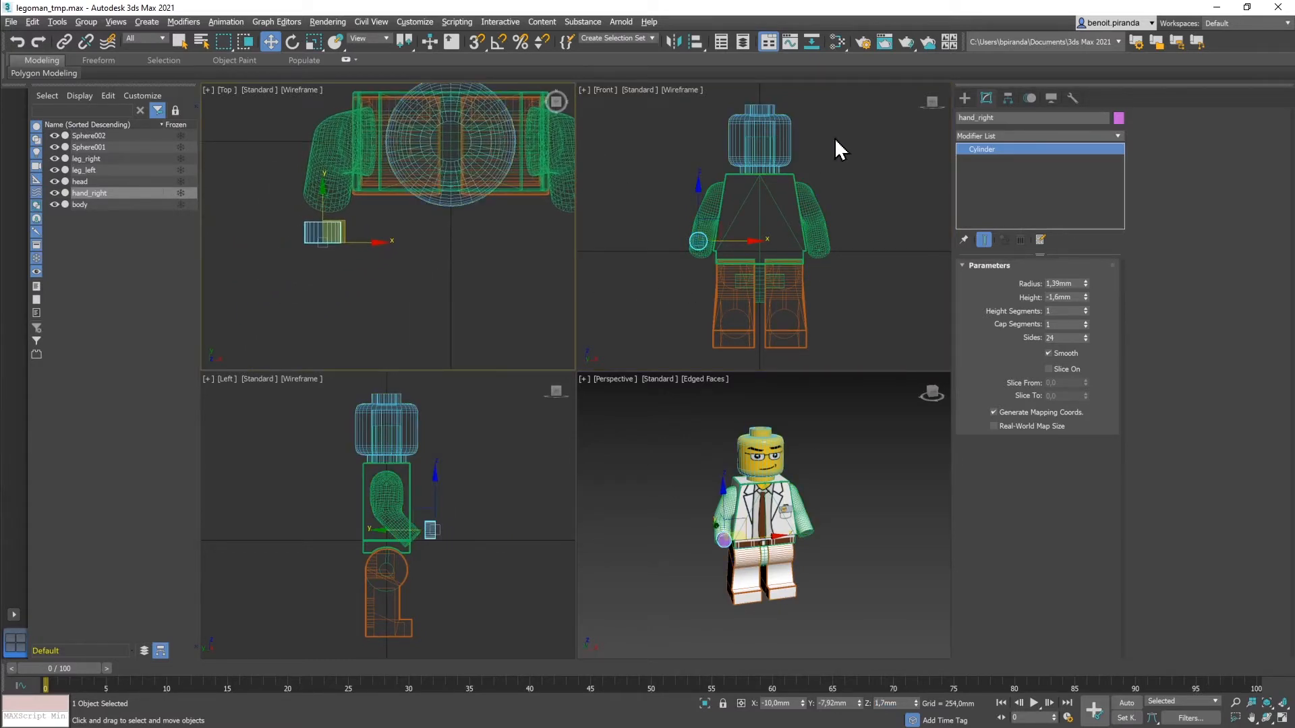
Step: Draw a tube at the minifigure's hand in the Top viewport
{"action": "left_click", "coordinate": [964, 98]}
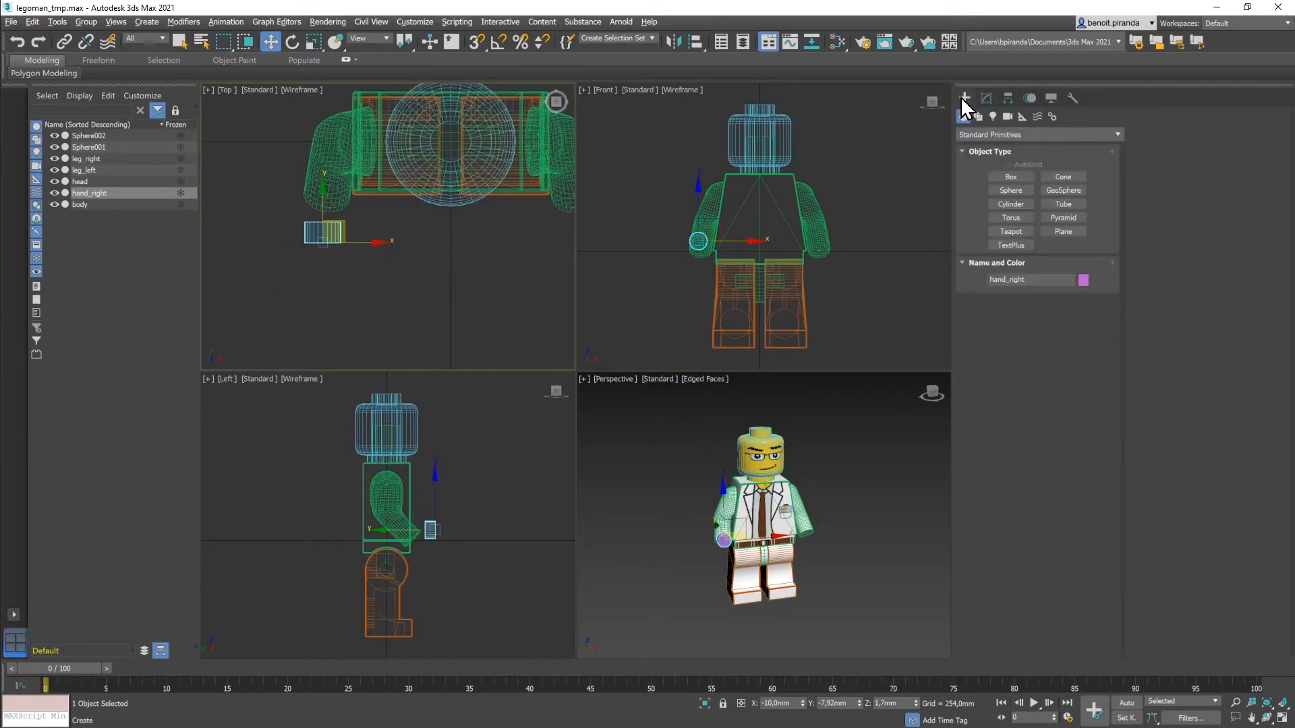
{"action": "left_click", "coordinate": [1063, 204]}
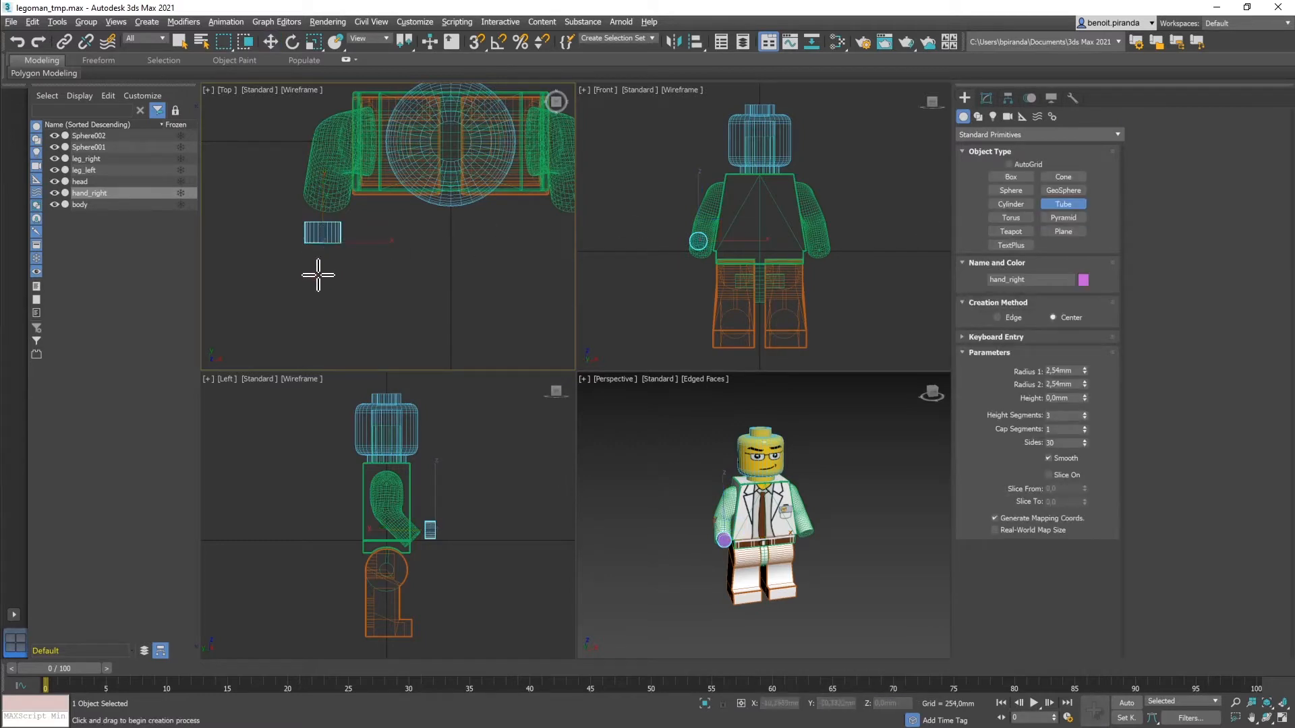
{"action": "left_click_drag", "start_coordinate": [318, 275], "coordinate": [349, 297]}
{"action": "left_click", "coordinate": [341, 281]}
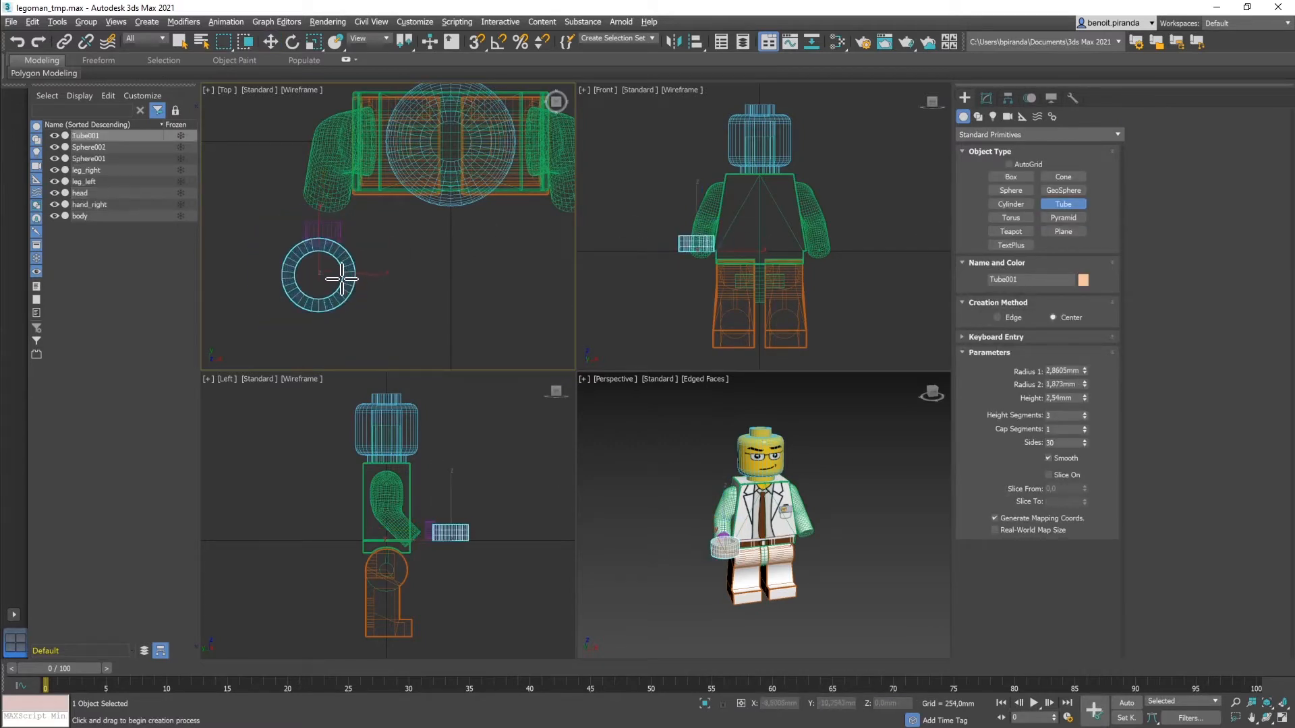
{"action": "left_click", "coordinate": [342, 238]}
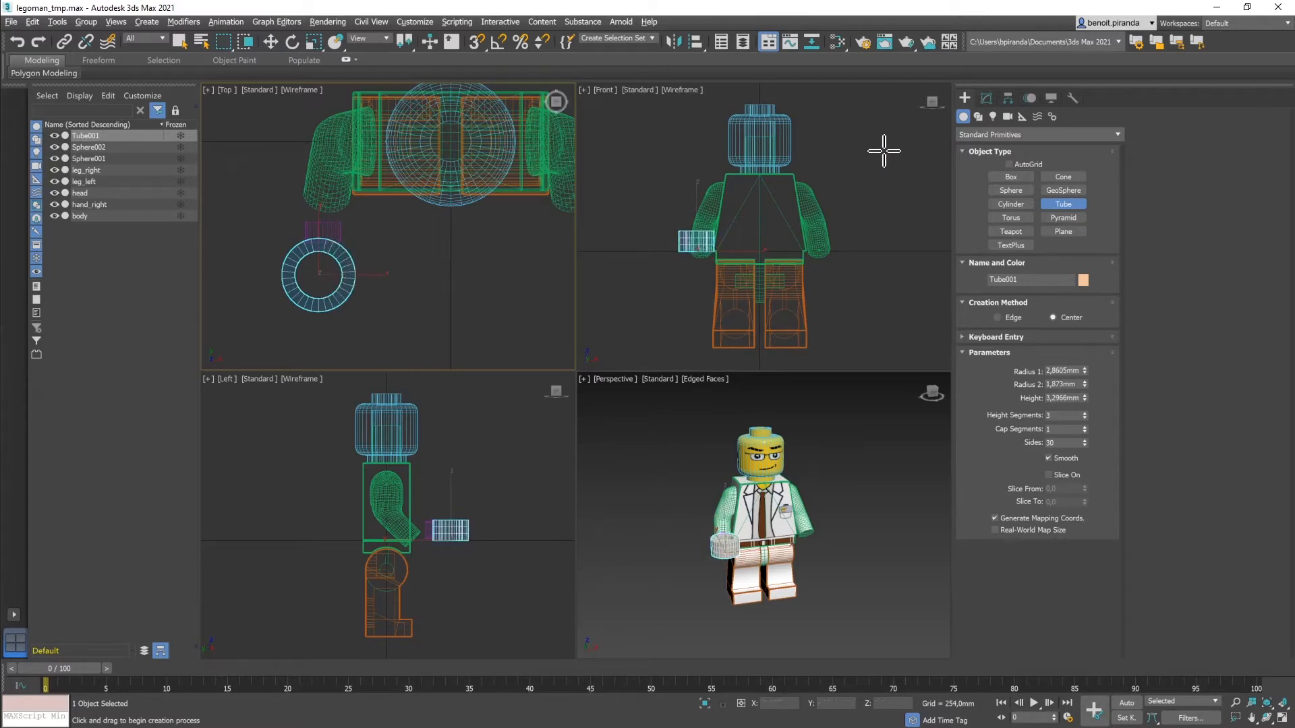
Step: Set the tube to radii 2,5mm and 1,6mm, height 4,4mm, 3 height segments and 30 sides
{"action": "left_click", "coordinate": [986, 99]}
{"action": "double_click", "coordinate": [1064, 284]}
{"action": "type", "text": "2"}
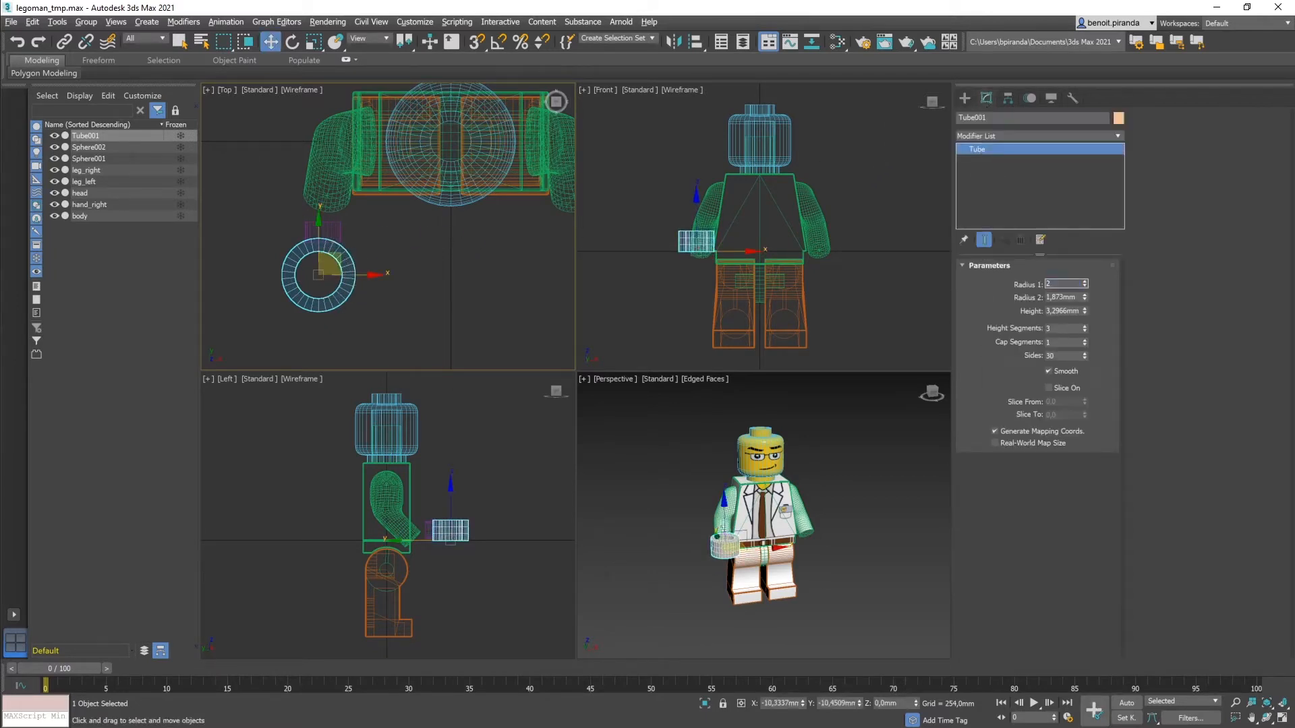
{"action": "type", "text": ",5"}
{"action": "key", "text": "Tab"}
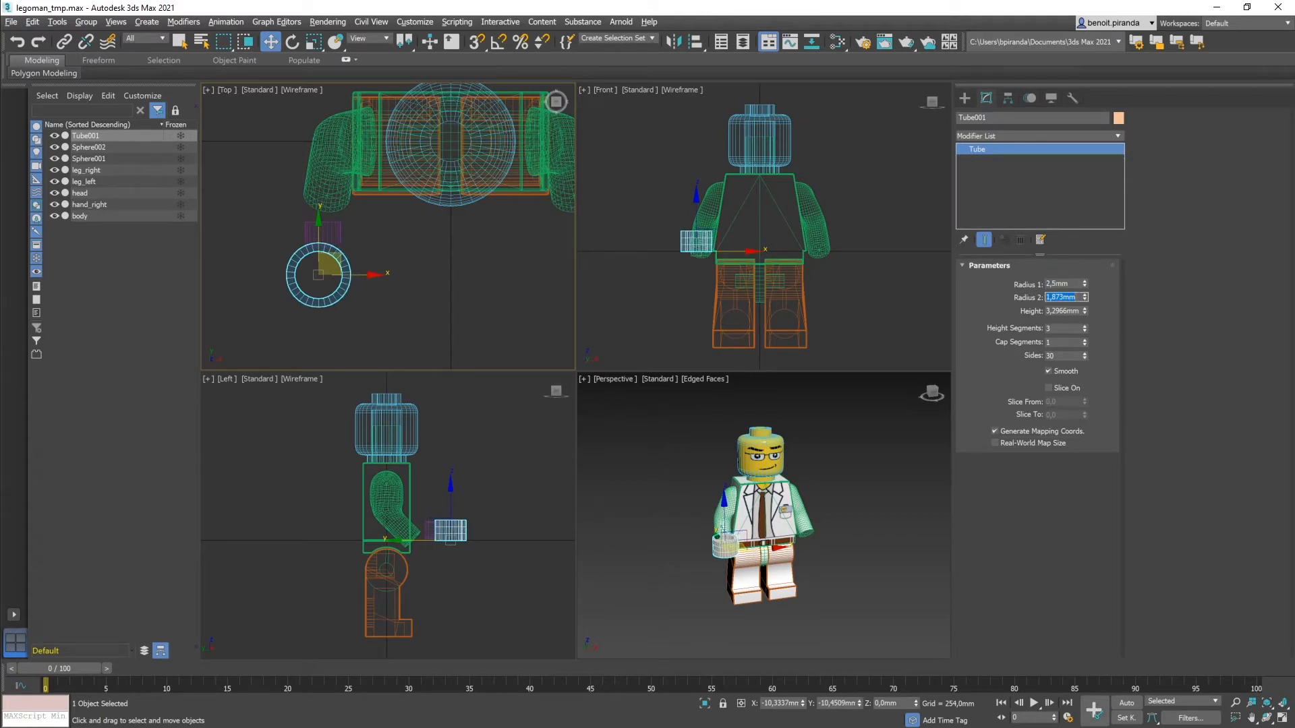
{"action": "type", "text": "1,6"}
{"action": "key", "text": "Tab"}
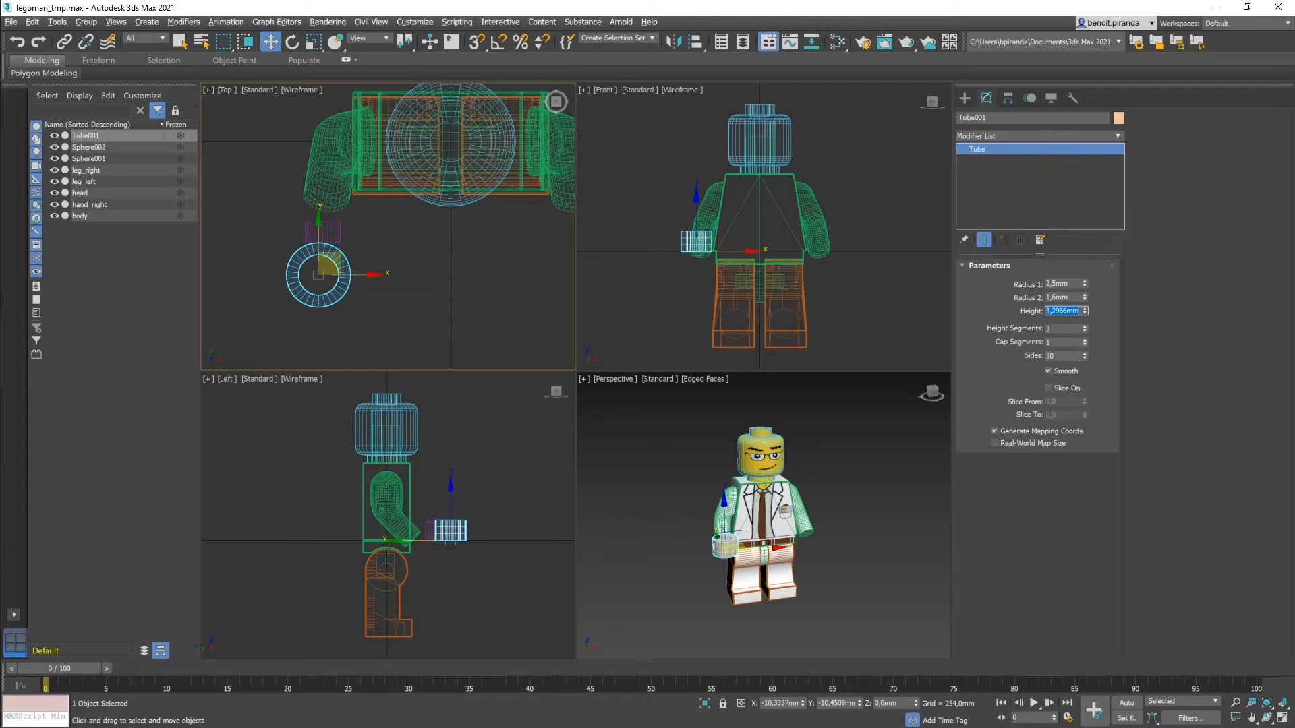
{"action": "type", "text": "4,4"}
{"action": "key", "text": "Tab"}
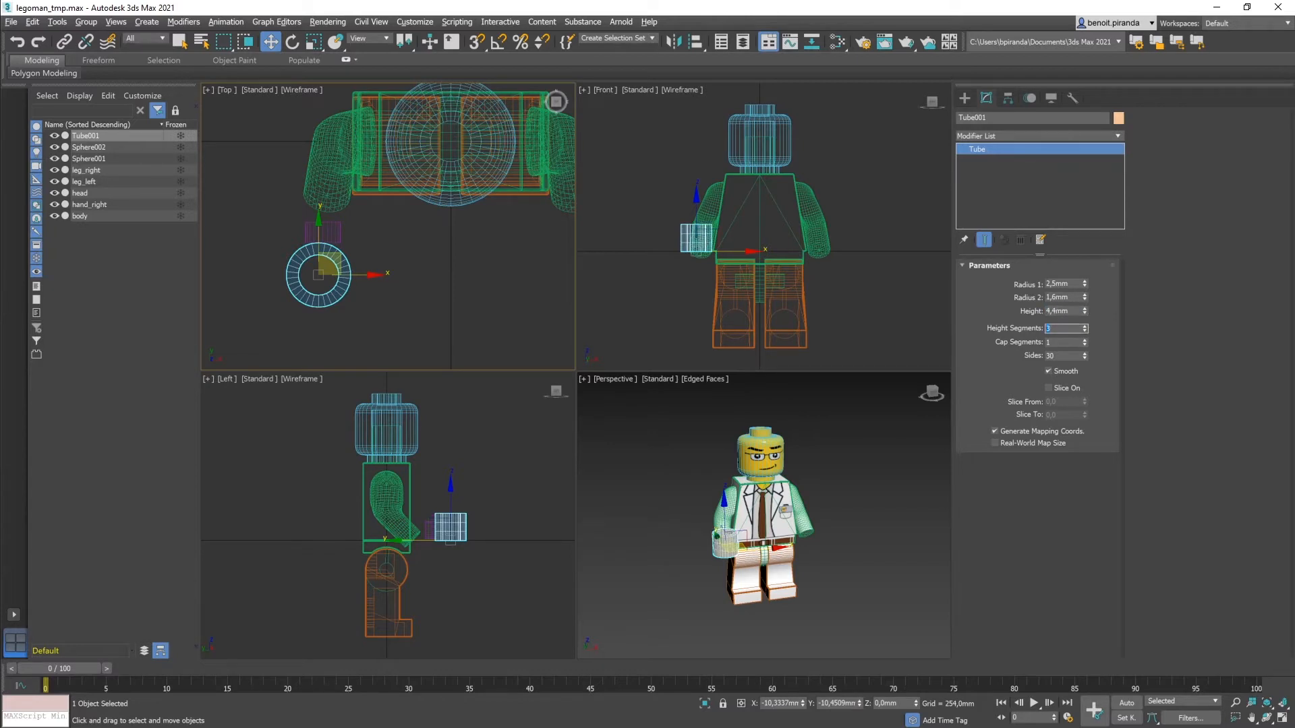
{"action": "key", "text": "Tab"}
{"action": "key", "text": "Tab"}
{"action": "key", "text": "Return"}
{"action": "left_click", "coordinate": [424, 546]}
{"action": "left_click", "coordinate": [448, 530]}
{"action": "scroll", "coordinate": [451, 532], "scroll_direction": "up", "scroll_amount": 3}
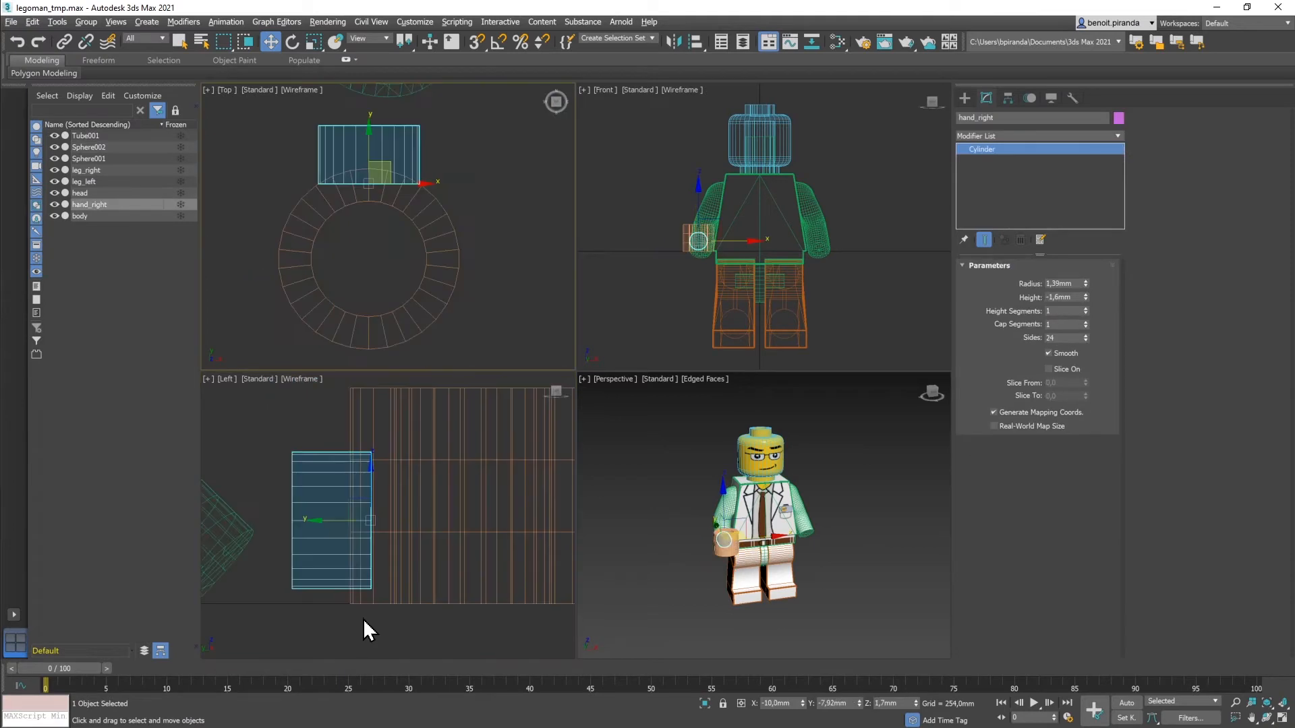
{"action": "left_click", "coordinate": [392, 601]}
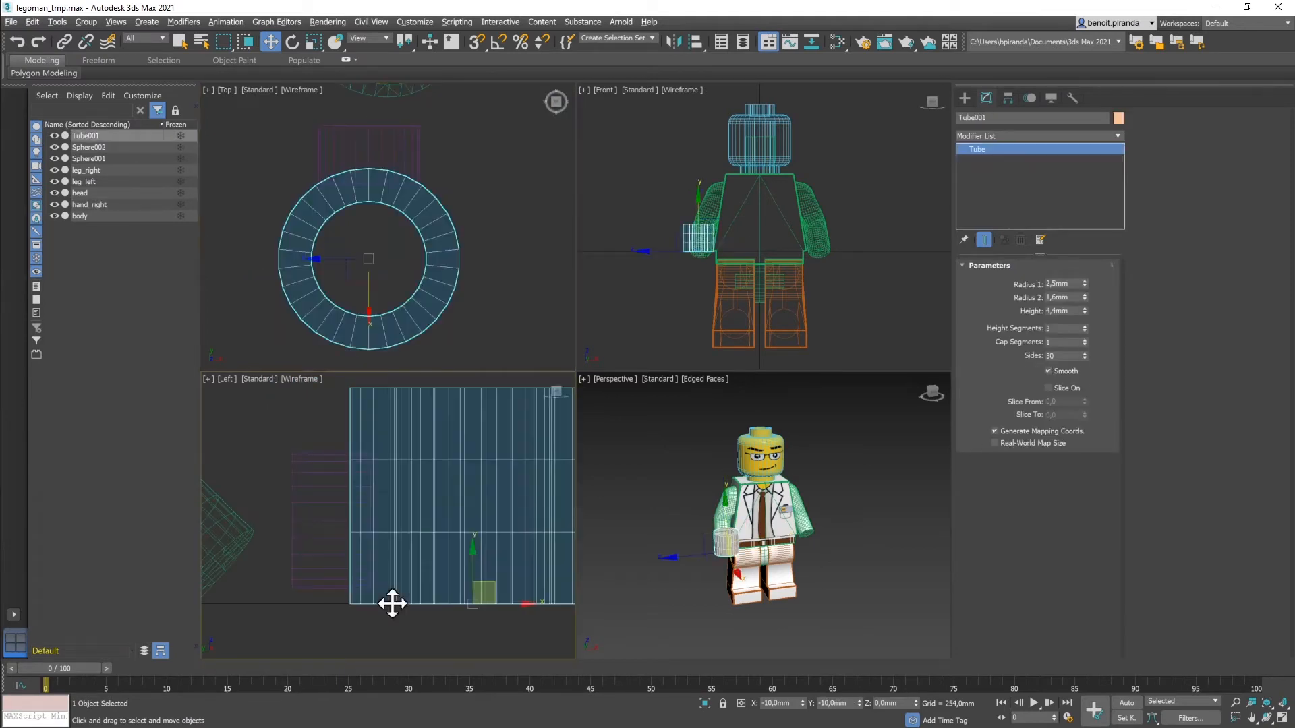
{"action": "left_click", "coordinate": [315, 584]}
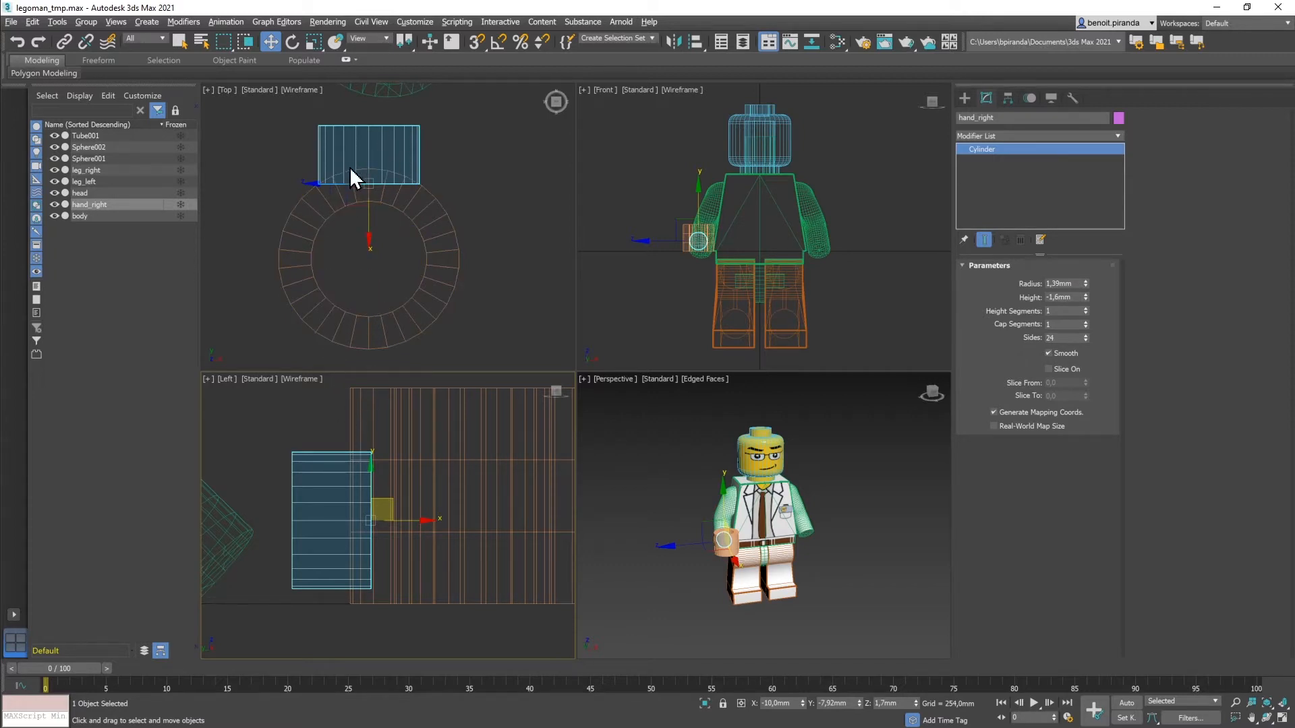
{"action": "scroll", "coordinate": [357, 188], "scroll_direction": "down", "scroll_amount": 2}
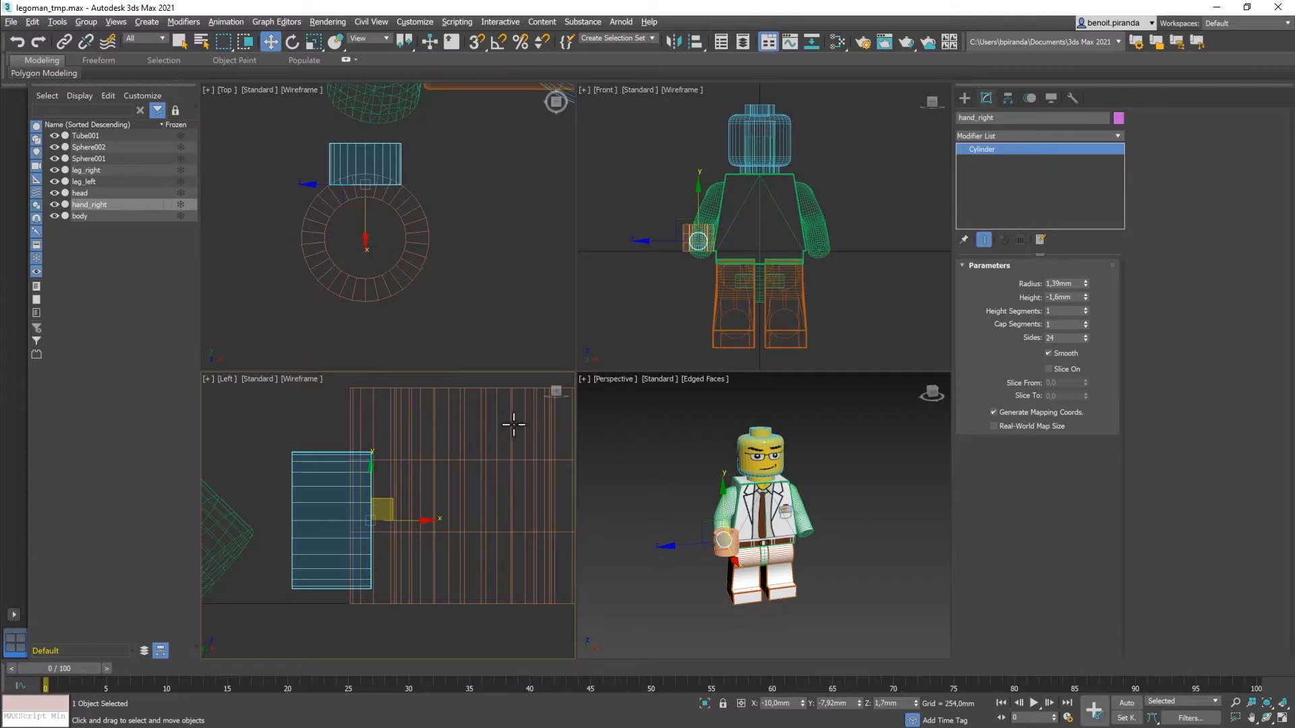
{"action": "left_click", "coordinate": [376, 292]}
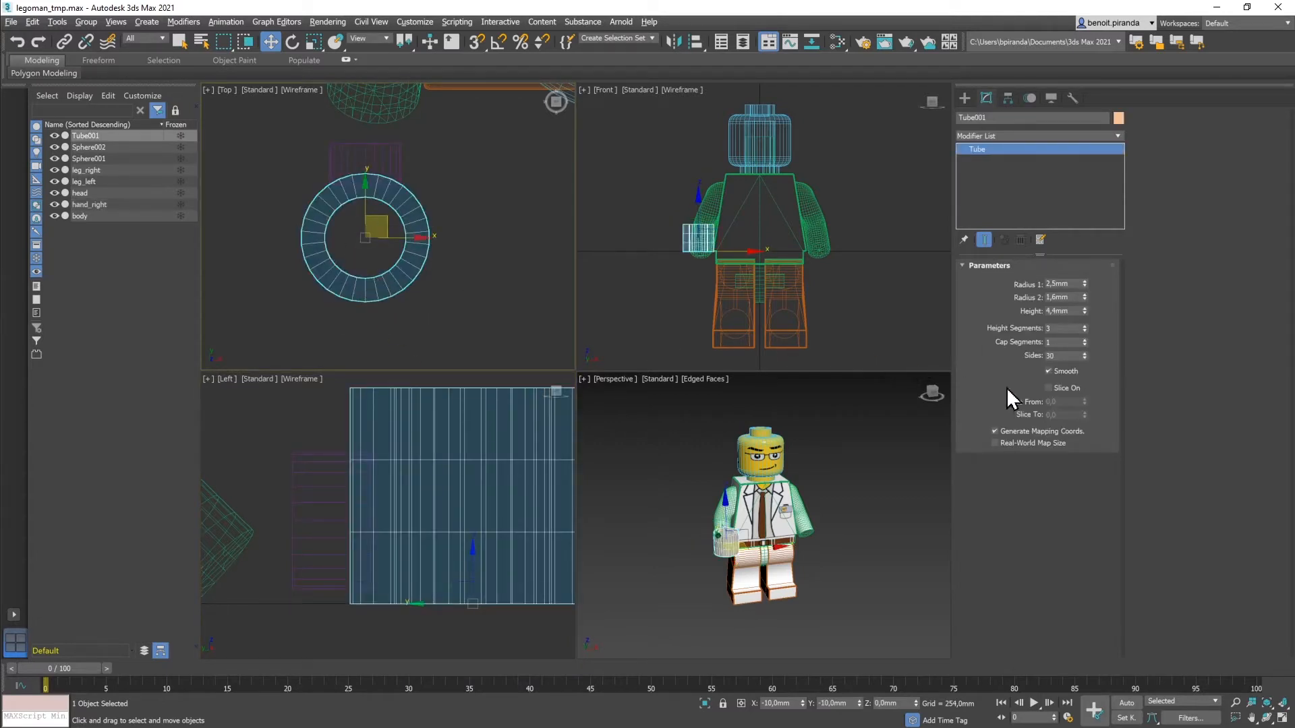
Step: Enable Slice on the tube from 135 to -135 degrees, opening it into a C shape
{"action": "left_click", "coordinate": [1049, 389]}
{"action": "key", "text": "Tab"}
{"action": "key", "text": "Tab"}
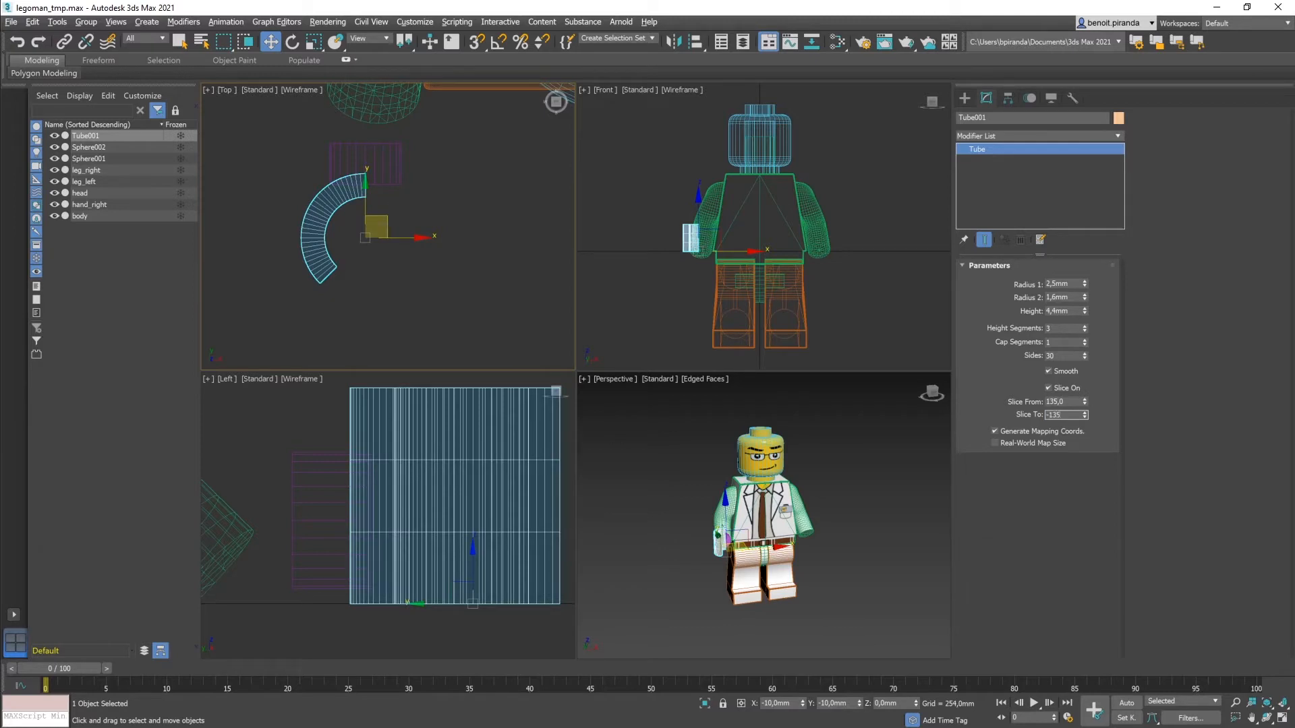
{"action": "key", "text": "Return"}
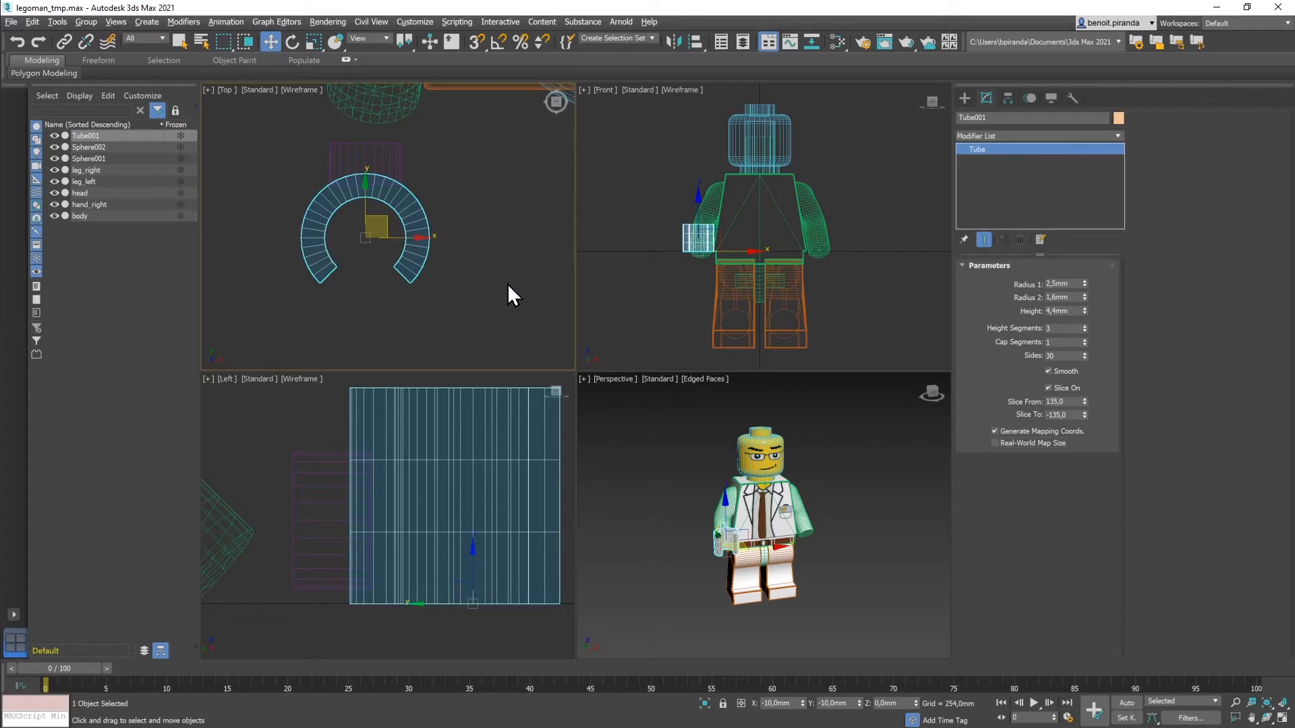
{"action": "middle_click_drag", "start_coordinate": [508, 285], "coordinate": [534, 280]}
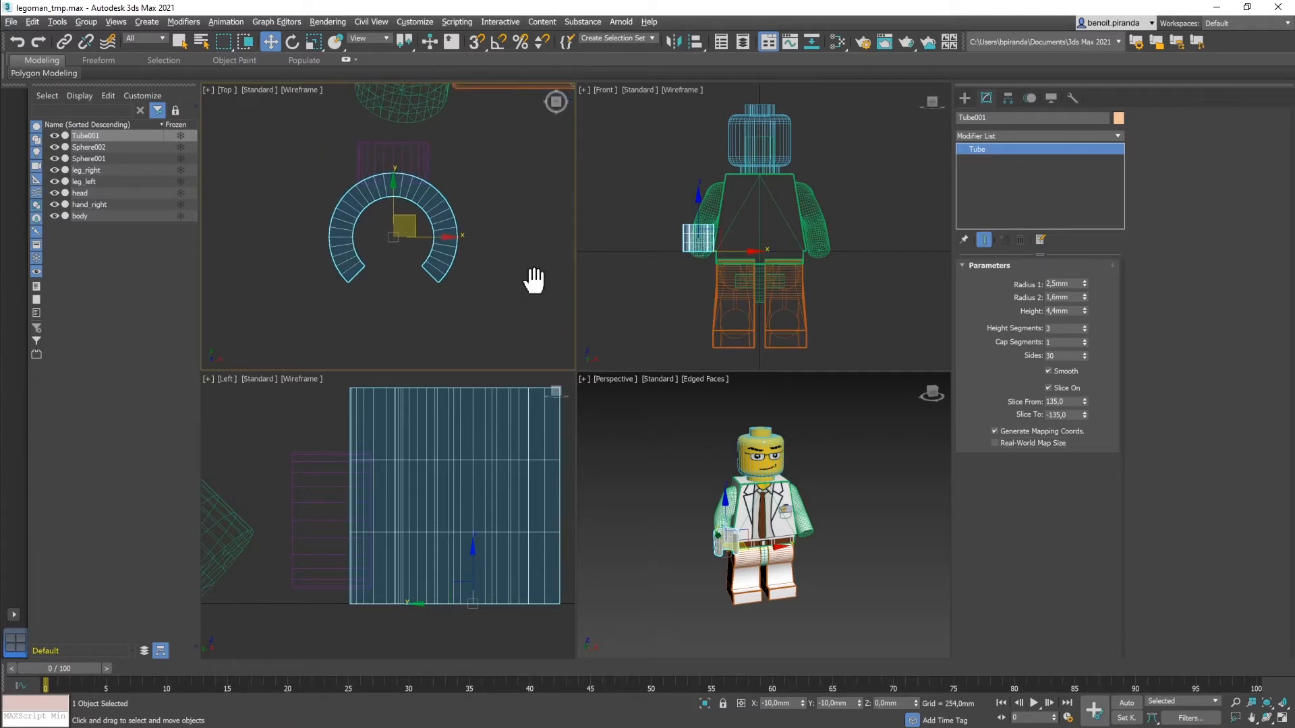
{"action": "scroll", "coordinate": [432, 301], "scroll_direction": "up", "scroll_amount": 2}
{"action": "middle_click_drag", "start_coordinate": [434, 298], "coordinate": [456, 320]}
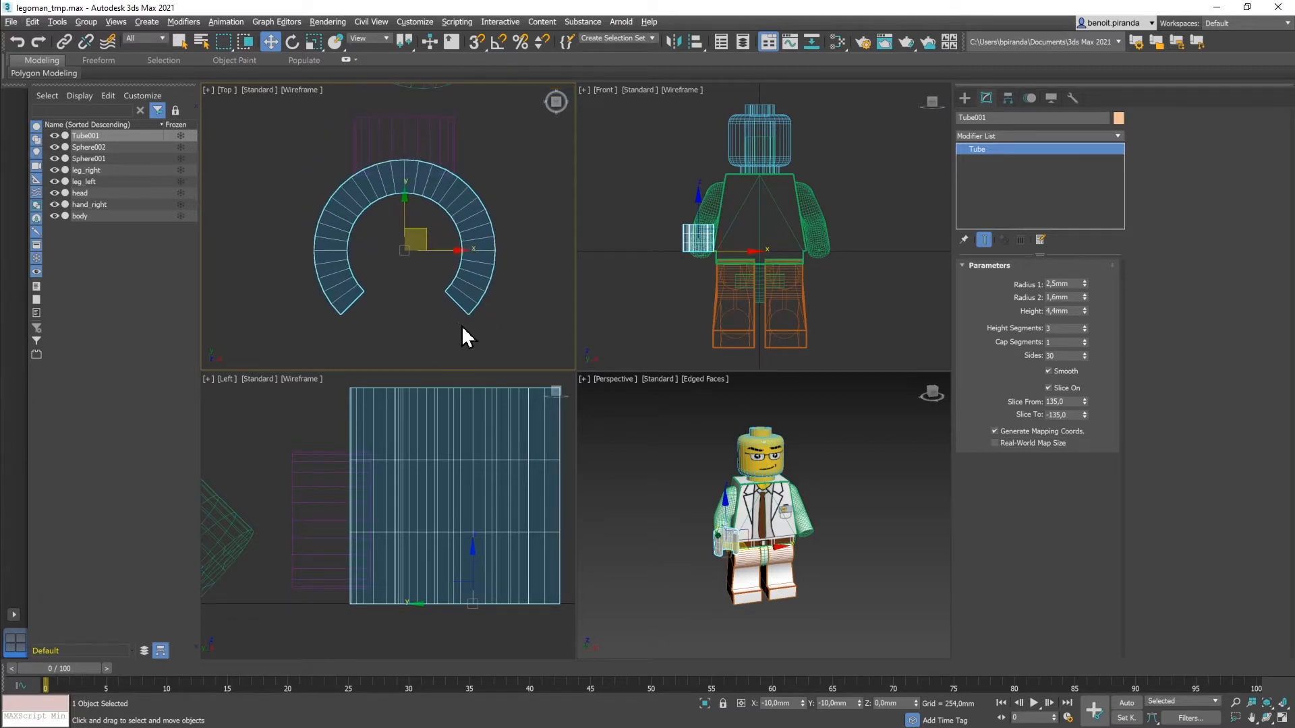
{"action": "left_click", "coordinate": [963, 98]}
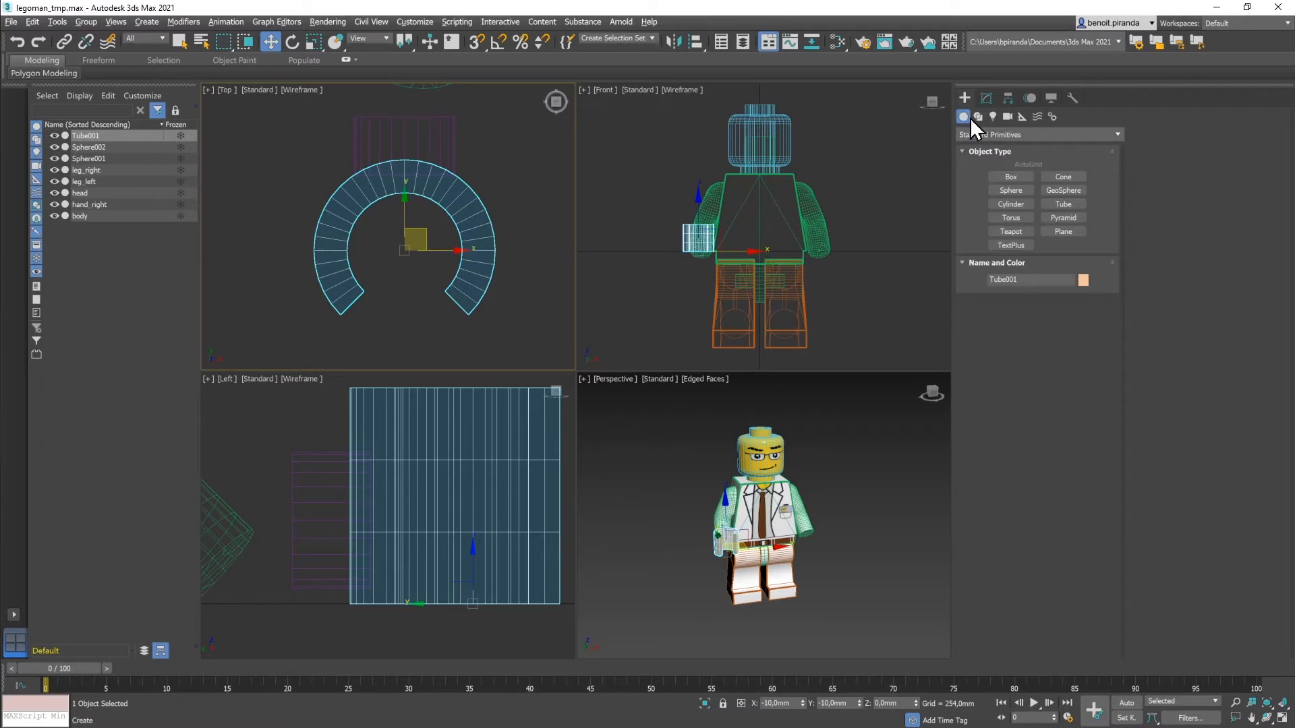
Step: Draw a box across the tube's opening in the Top viewport
{"action": "left_click", "coordinate": [1010, 176]}
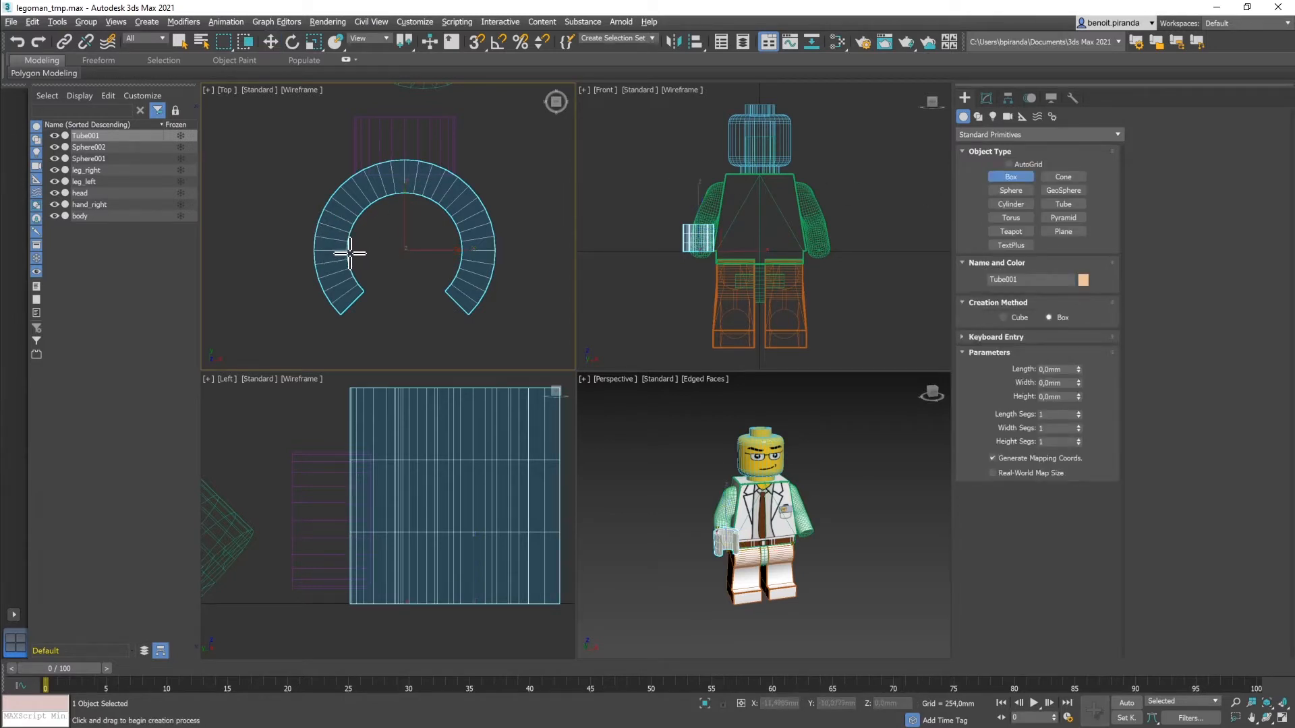
{"action": "left_click_drag", "start_coordinate": [349, 252], "coordinate": [462, 319]}
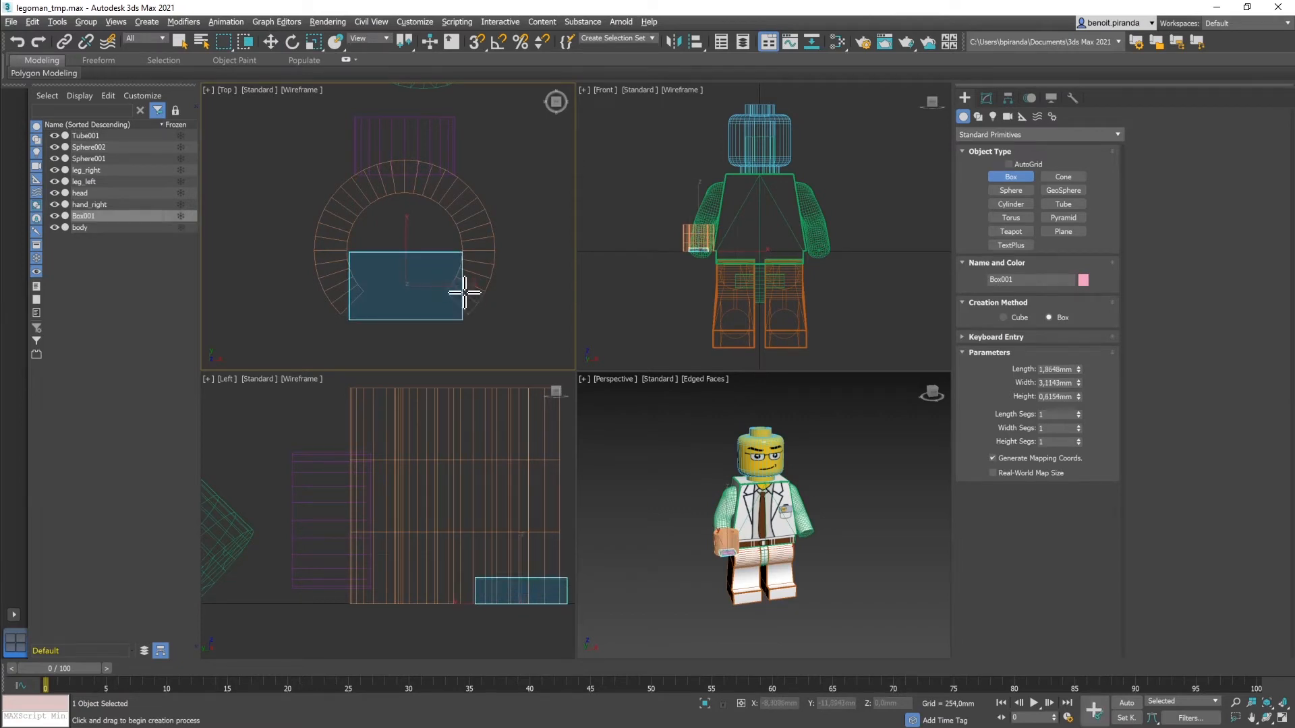
{"action": "left_click", "coordinate": [463, 159]}
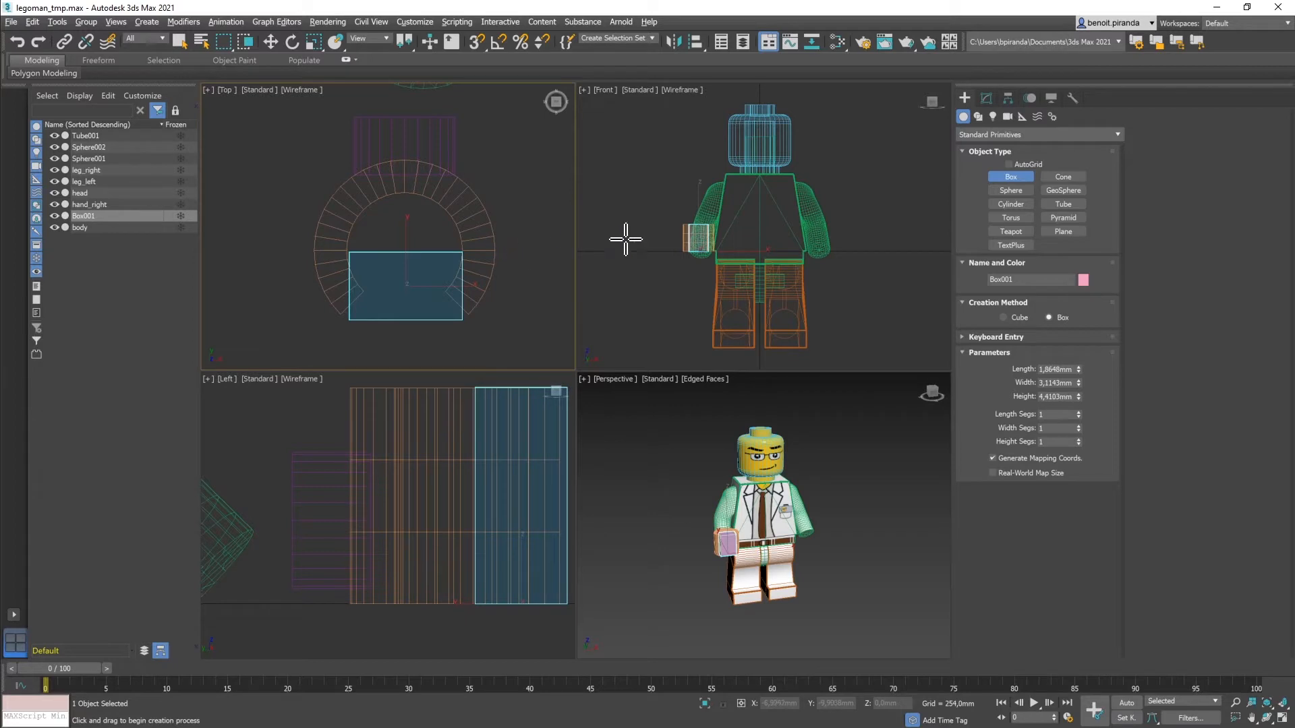
Step: Size the box to length 1,6mm, width 3,2mm and height 4,4mm
{"action": "left_click", "coordinate": [987, 98]}
{"action": "left_click", "coordinate": [1056, 282]}
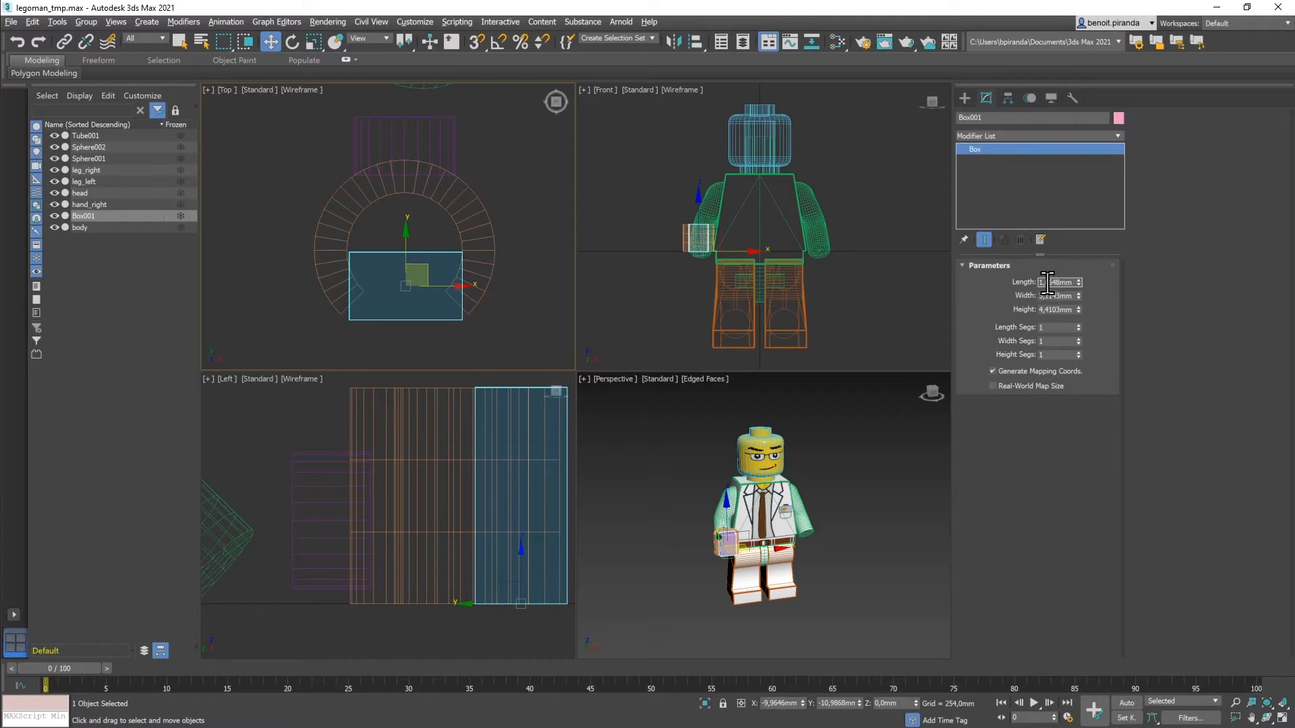
{"action": "left_click_drag", "start_coordinate": [1047, 283], "coordinate": [1093, 283]}
{"action": "key", "text": "Tab"}
{"action": "type", "text": "3,"}
{"action": "key", "text": "Tab"}
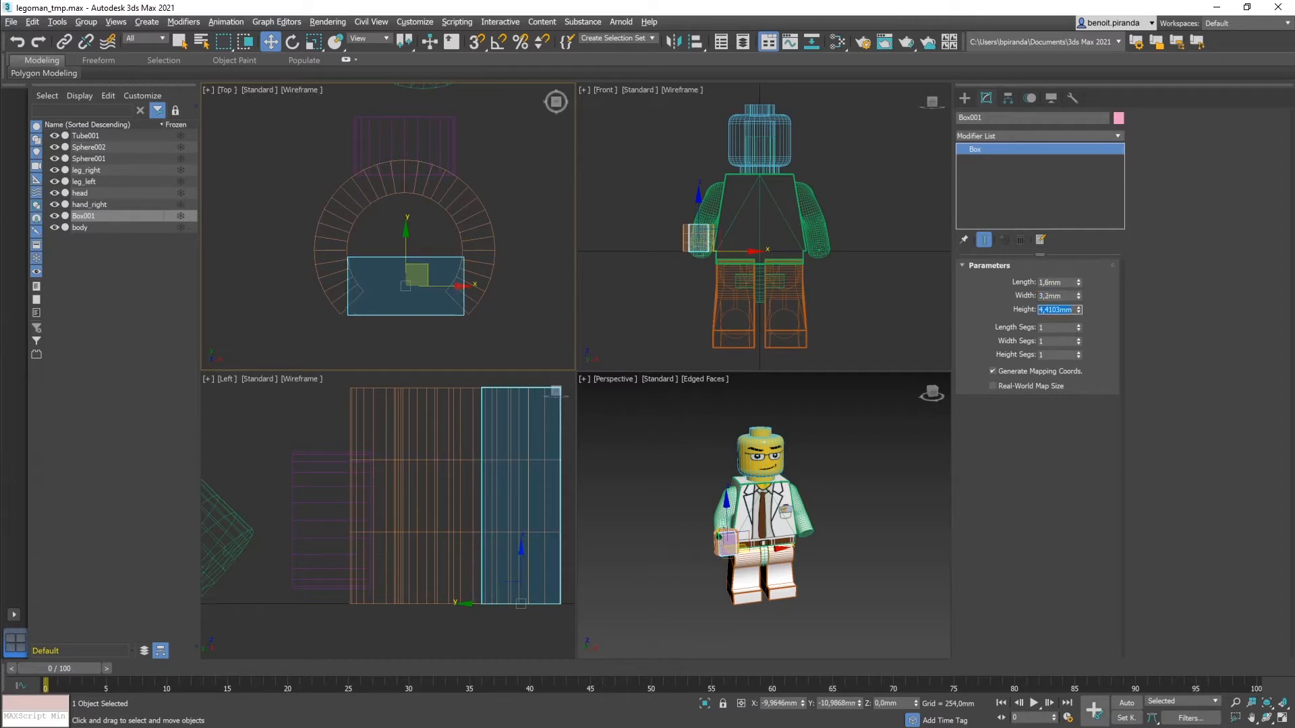
{"action": "type", "text": "4"}
{"action": "key", "text": "Tab"}
{"action": "key", "text": "Tab"}
{"action": "key", "text": "Tab"}
Step: Select the C-shaped tube and orbit the perspective view around the hand
{"action": "left_click", "coordinate": [466, 493]}
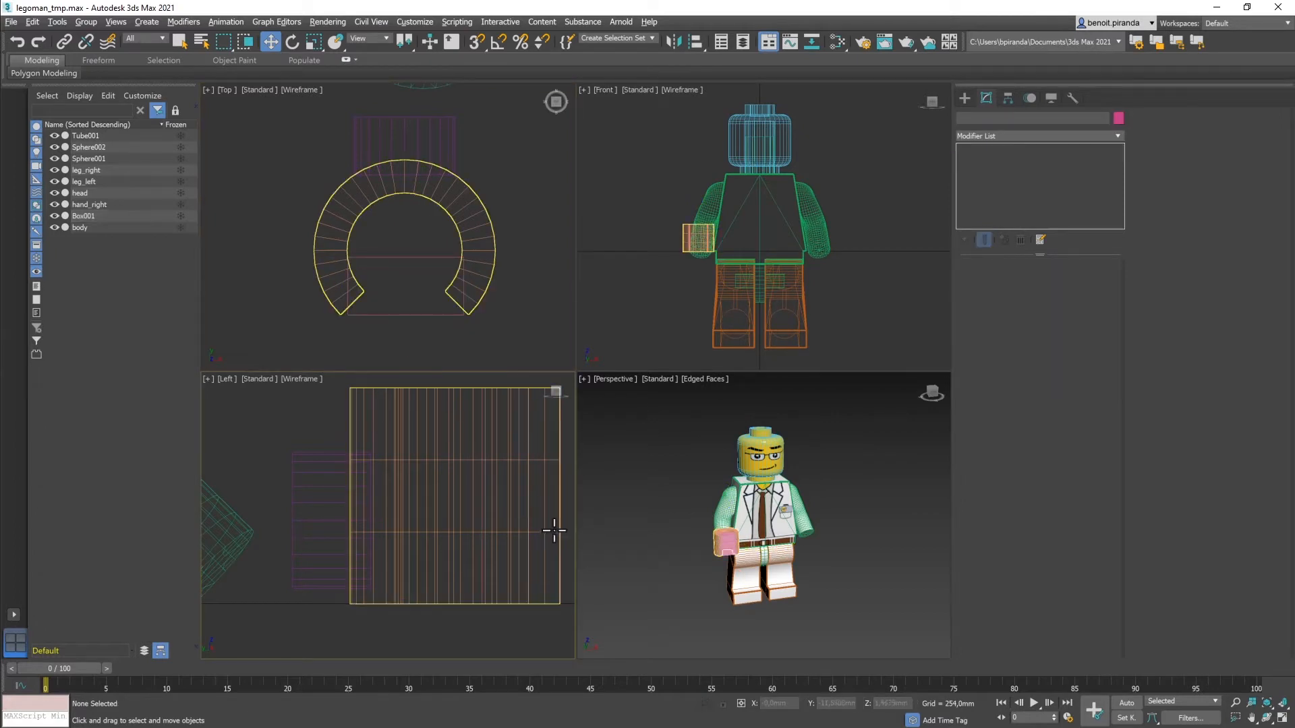
{"action": "left_click", "coordinate": [554, 530]}
{"action": "scroll", "coordinate": [733, 540], "scroll_direction": "up", "scroll_amount": 3}
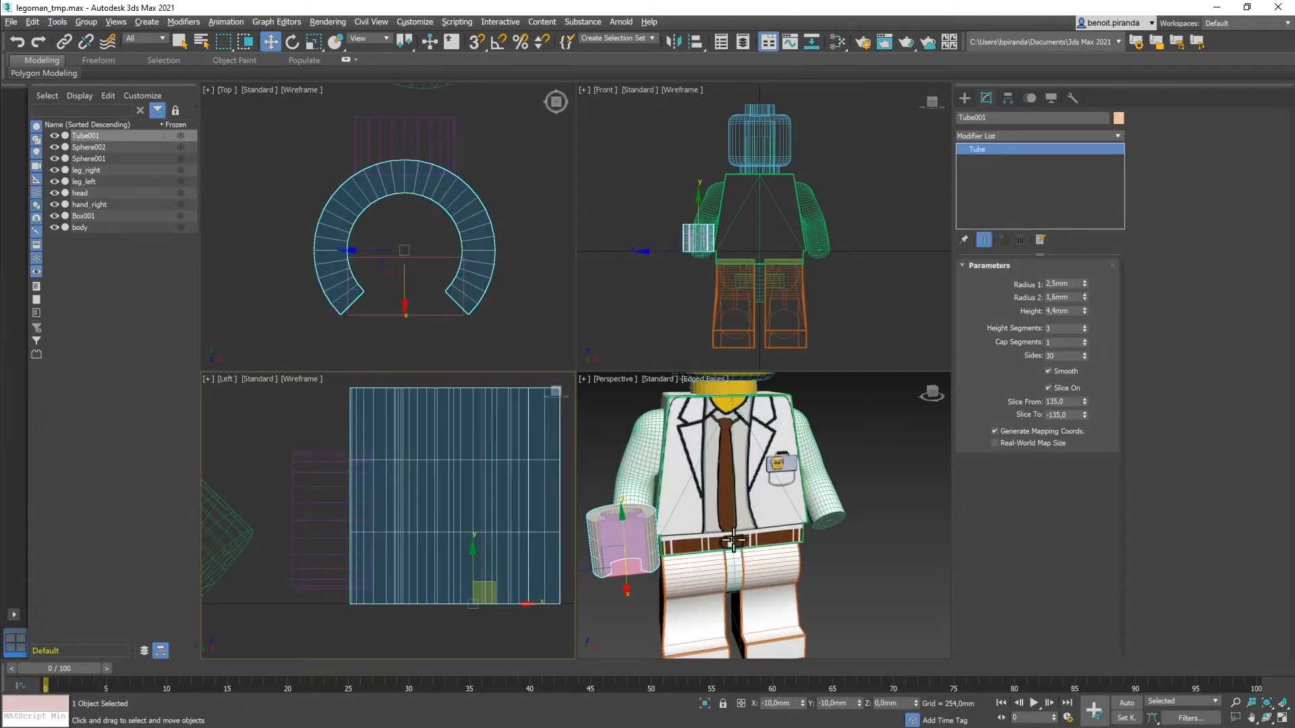
{"action": "middle_click_drag", "start_coordinate": [733, 540], "coordinate": [804, 521]}
{"action": "scroll", "coordinate": [676, 521], "scroll_direction": "up", "scroll_amount": 1}
{"action": "scroll", "coordinate": [675, 521], "scroll_direction": "down", "scroll_amount": 1}
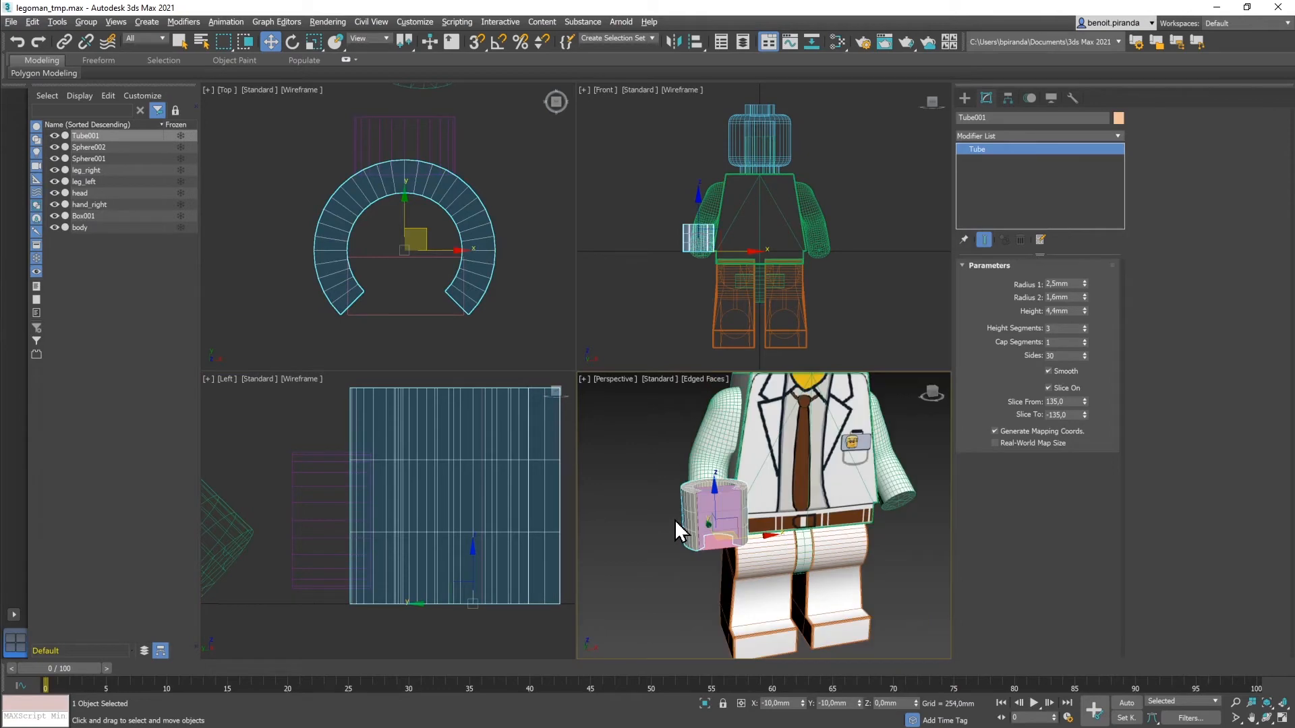
{"action": "mouse_move", "coordinate": [650, 549]}
{"action": "middle_mouse_down", "text": "alt"}
{"action": "mouse_move", "coordinate": [674, 546]}
{"action": "mouse_move", "coordinate": [627, 555]}
{"action": "middle_mouse_up", "text": "alt"}
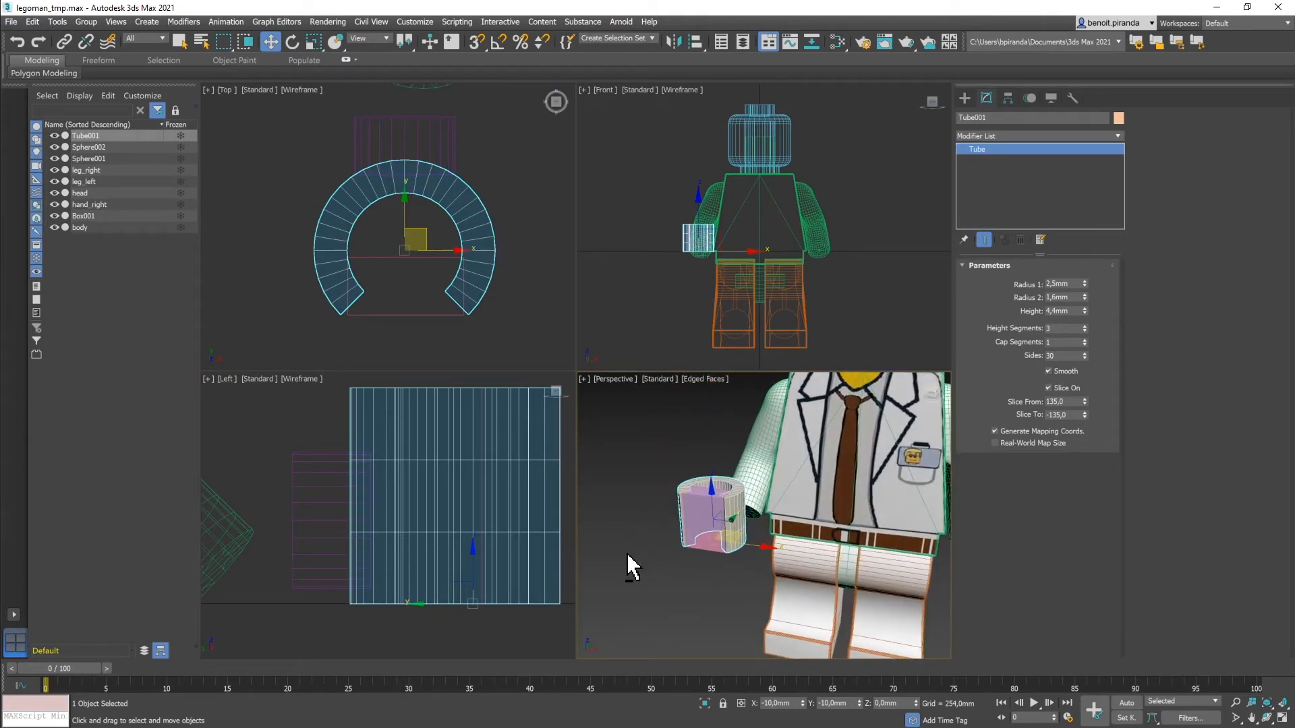
{"action": "left_click", "coordinate": [664, 536]}
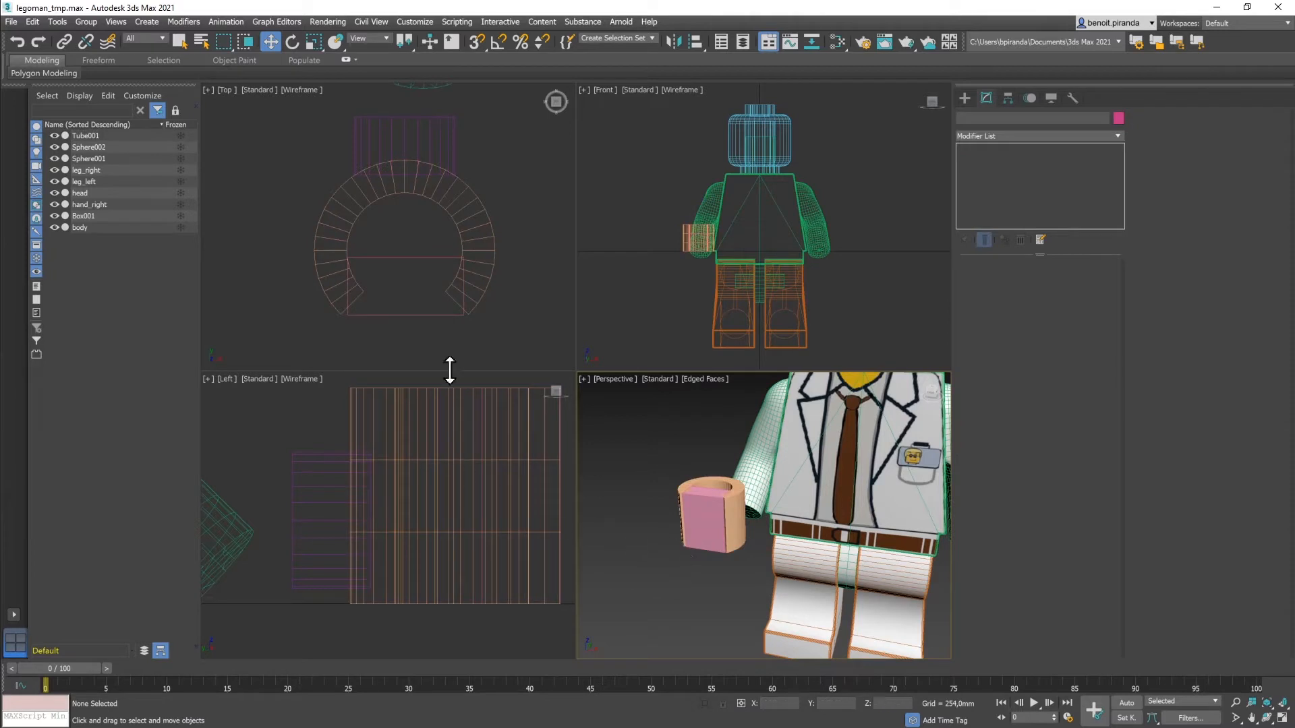
Step: Select the box and move it to X -10mm, Y -10,8mm
{"action": "left_click", "coordinate": [408, 256]}
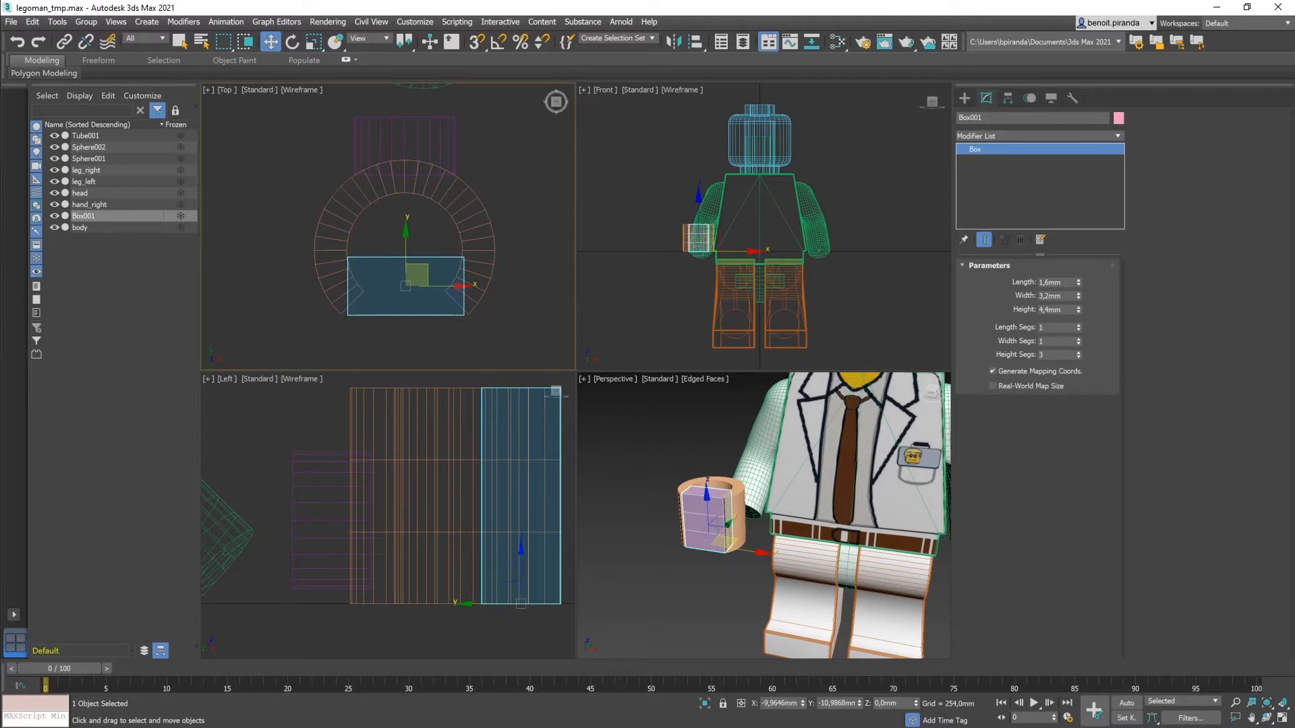
{"action": "double_click", "coordinate": [776, 704]}
{"action": "type", "text": "-10"}
{"action": "left_click_drag", "start_coordinate": [831, 703], "coordinate": [847, 703]}
{"action": "type", "text": "89"}
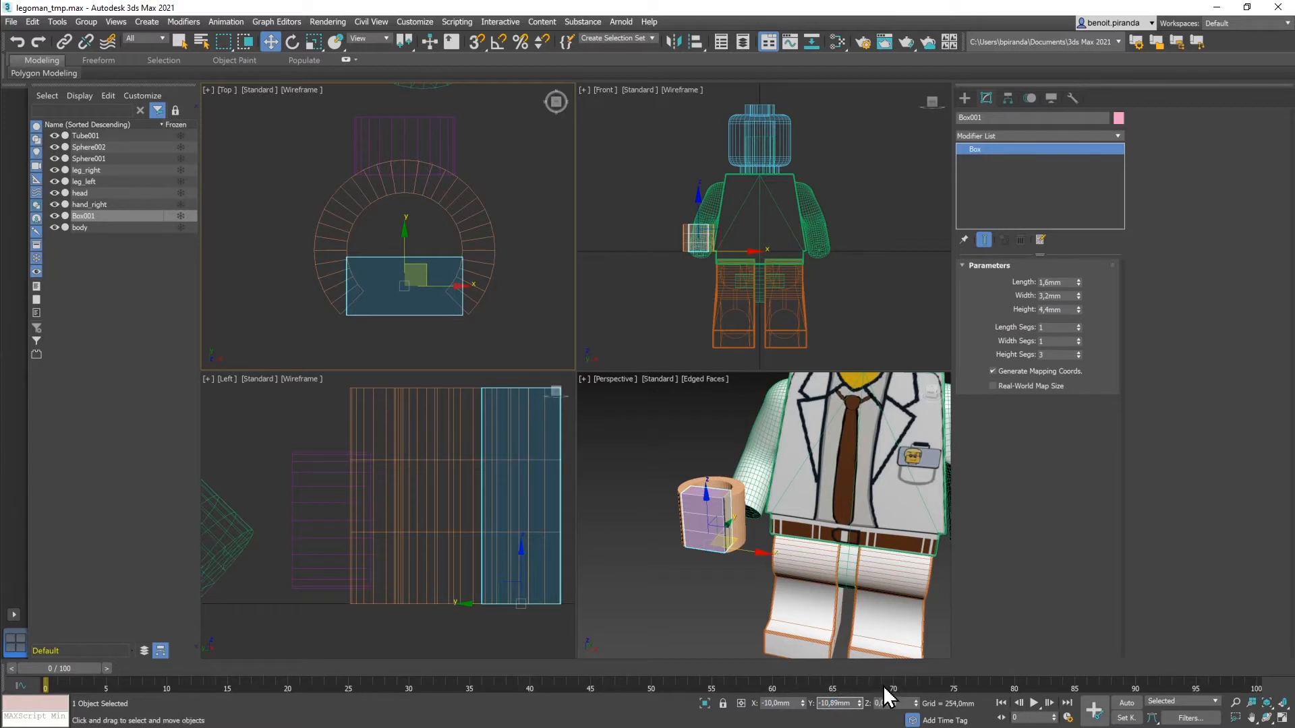
{"action": "key", "text": "Return"}
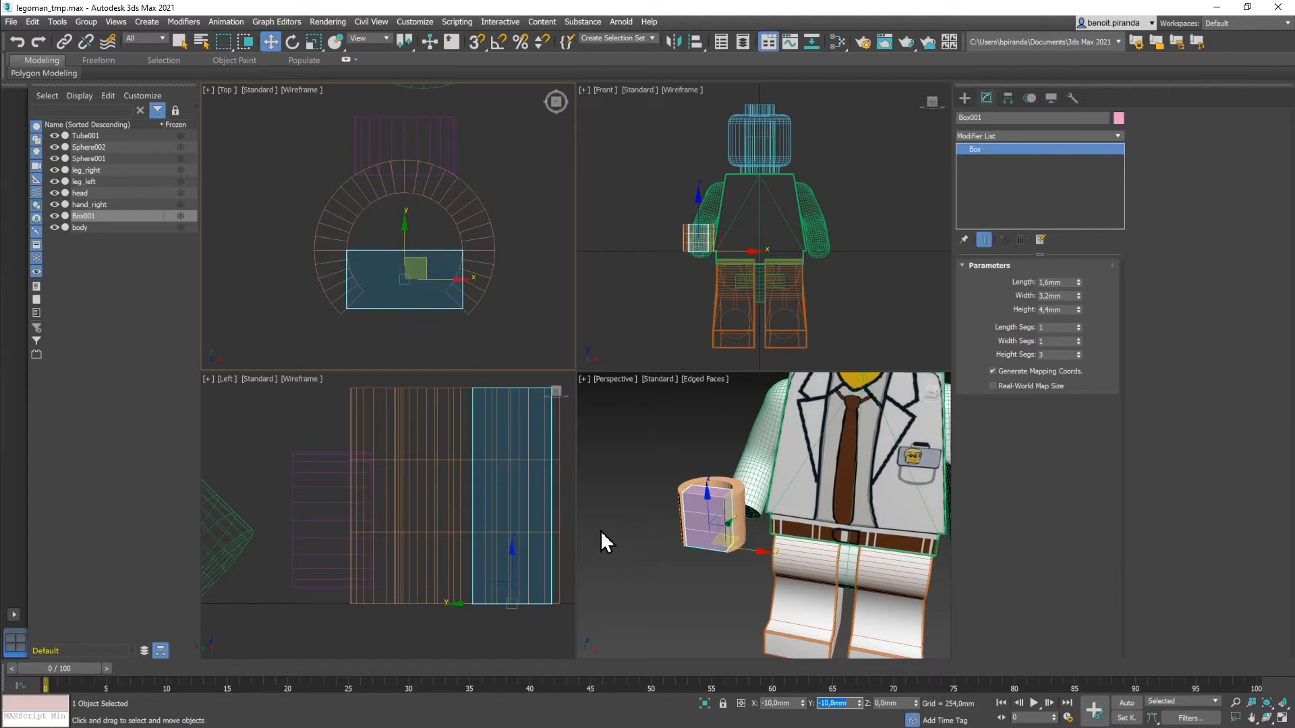
Step: Select the tube, box and wrist cylinder together and isolate them
{"action": "left_click", "coordinate": [647, 465]}
{"action": "left_click_drag", "start_coordinate": [314, 160], "coordinate": [505, 289]}
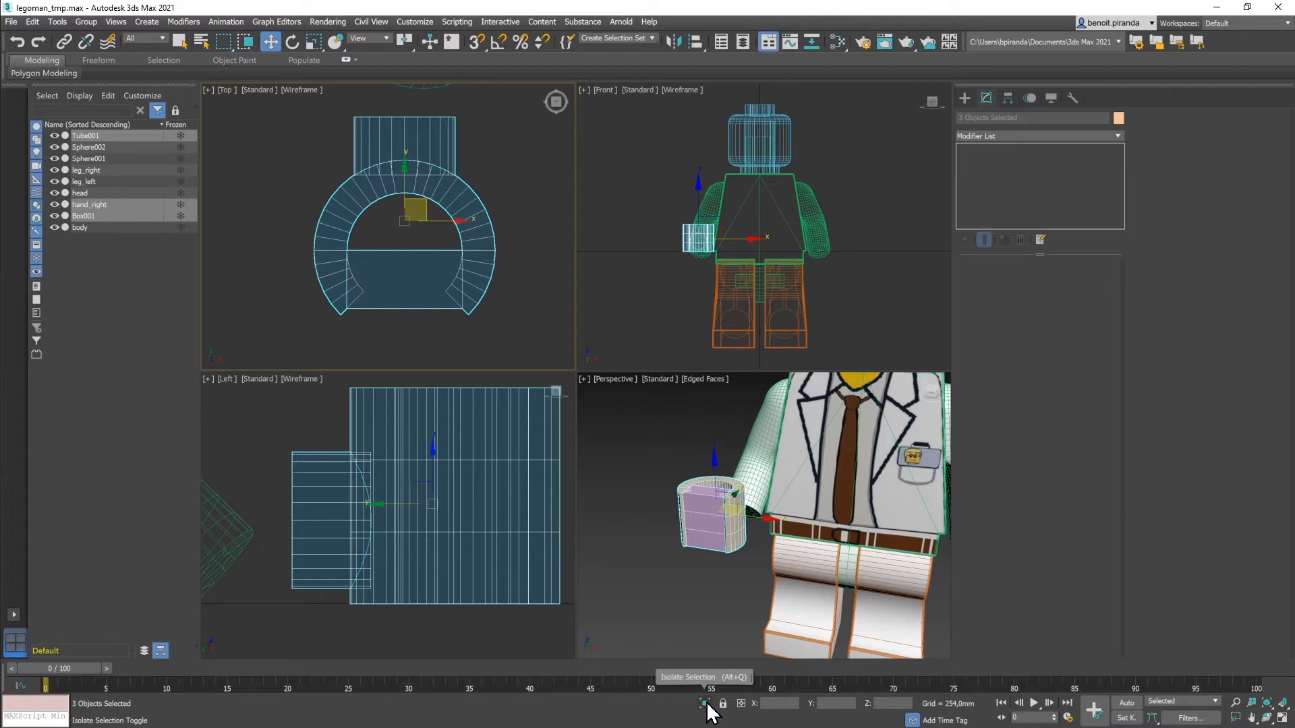
{"action": "left_click", "coordinate": [705, 704]}
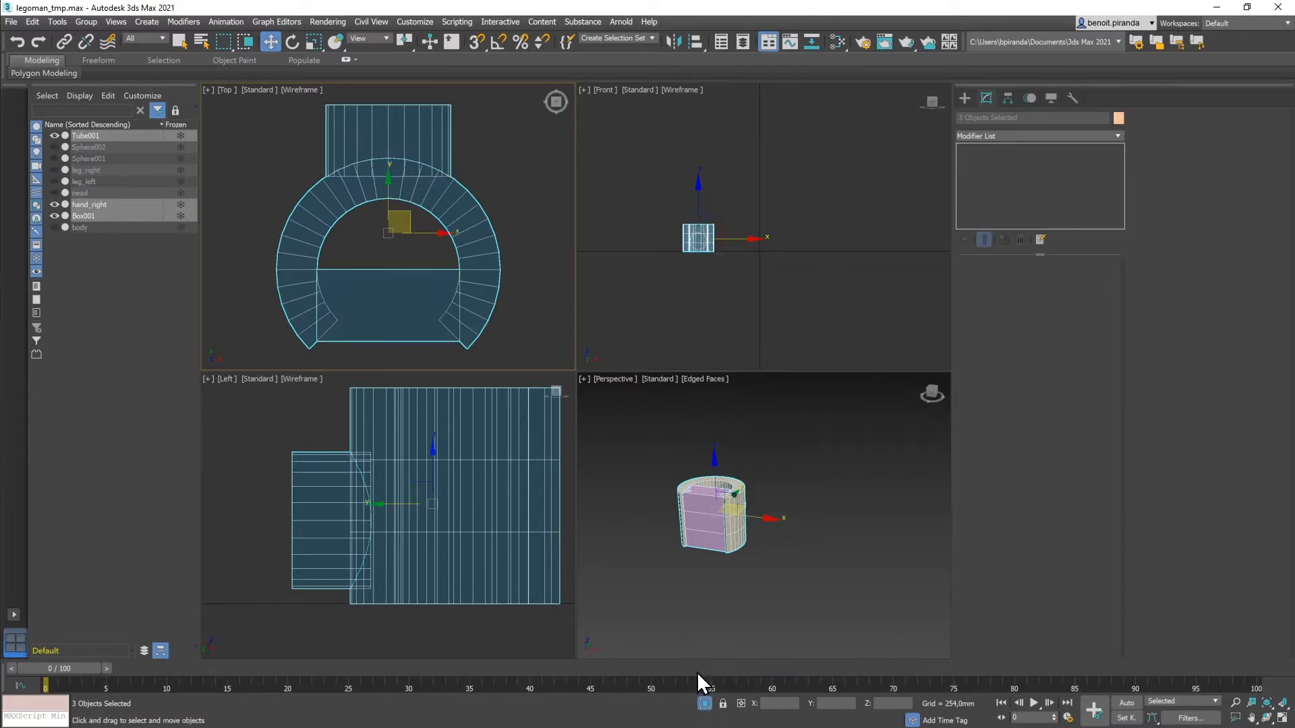
Step: Zoom extents on the isolated parts in each viewport and select the box
{"action": "right_click", "coordinate": [778, 556]}
{"action": "key", "text": "z"}
{"action": "right_click", "coordinate": [769, 275]}
{"action": "key", "text": "z"}
{"action": "right_click", "coordinate": [408, 316]}
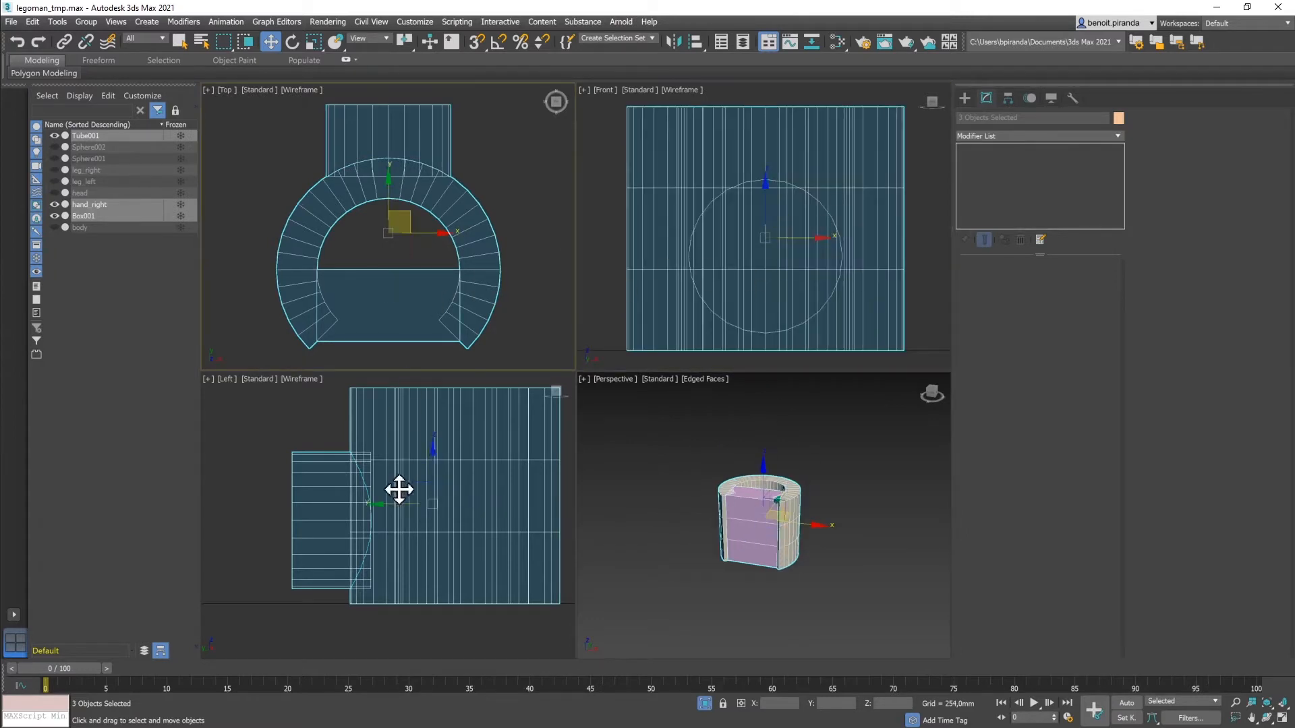
{"action": "right_click", "coordinate": [401, 503]}
{"action": "key", "text": "z"}
{"action": "left_click", "coordinate": [737, 559]}
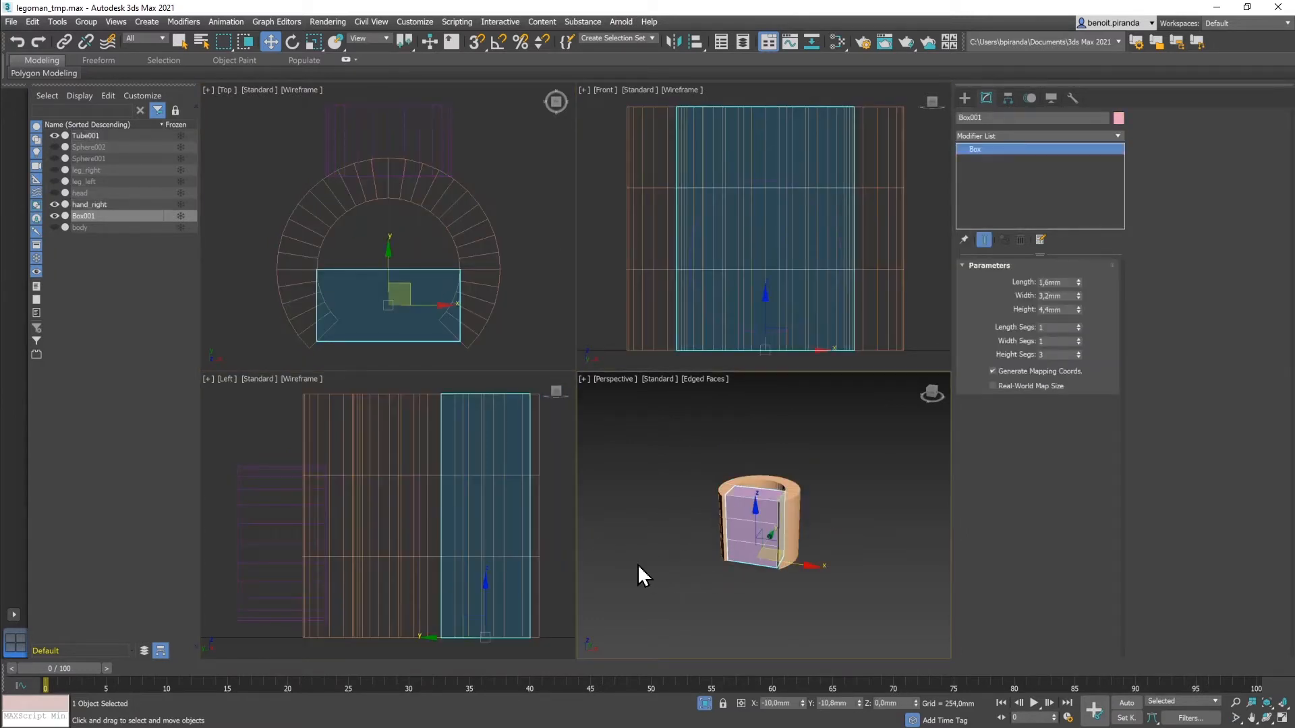
{"action": "mouse_move", "coordinate": [678, 565]}
{"action": "middle_mouse_down", "text": "alt"}
{"action": "mouse_move", "coordinate": [714, 578]}
{"action": "mouse_move", "coordinate": [702, 564]}
{"action": "middle_mouse_up", "text": "alt"}
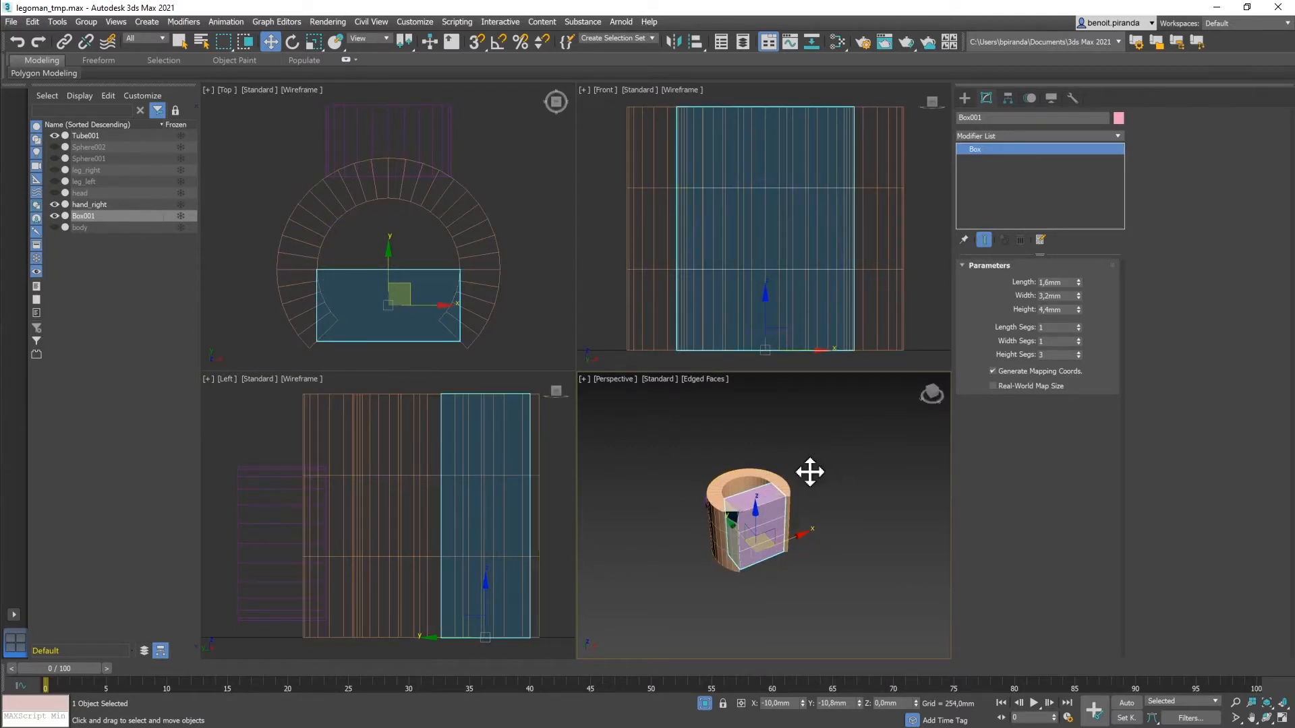
Step: Add a Normal modifier to Box001 to flip its normals
{"action": "left_click", "coordinate": [1118, 134]}
{"action": "left_click_drag", "start_coordinate": [1119, 165], "coordinate": [1137, 438]}
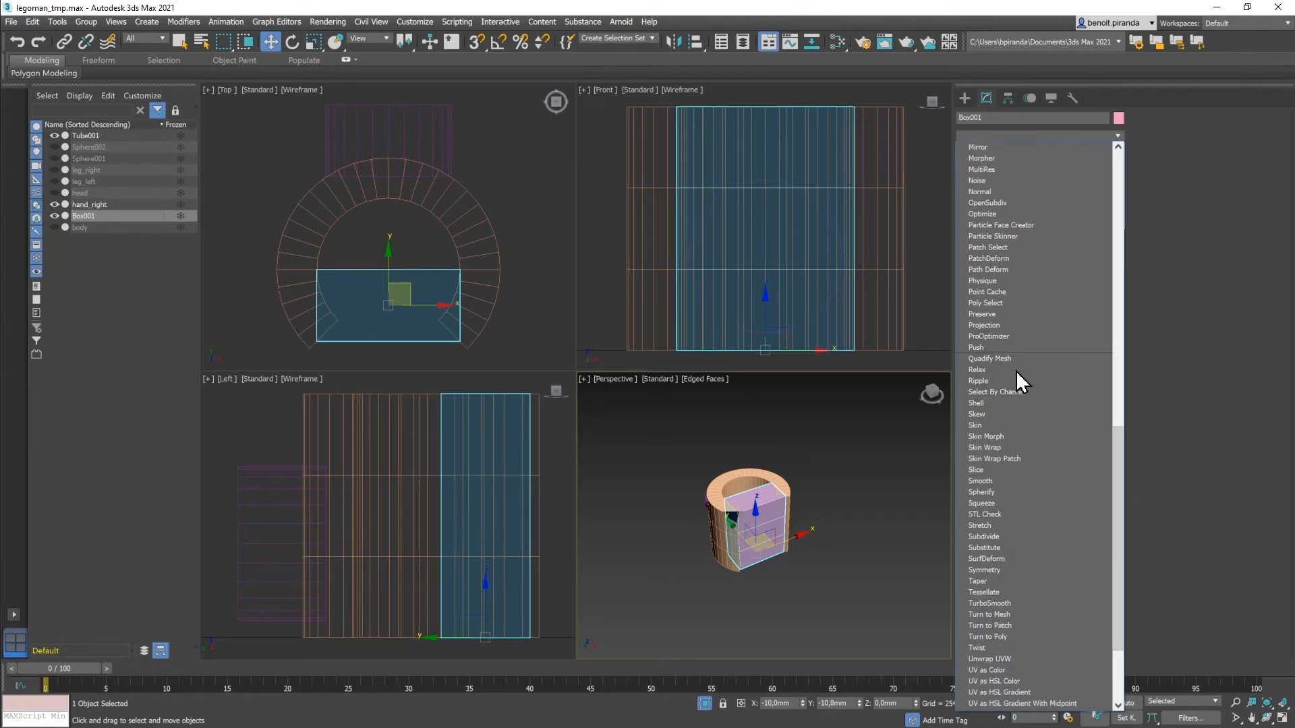
{"action": "left_click", "coordinate": [1001, 192]}
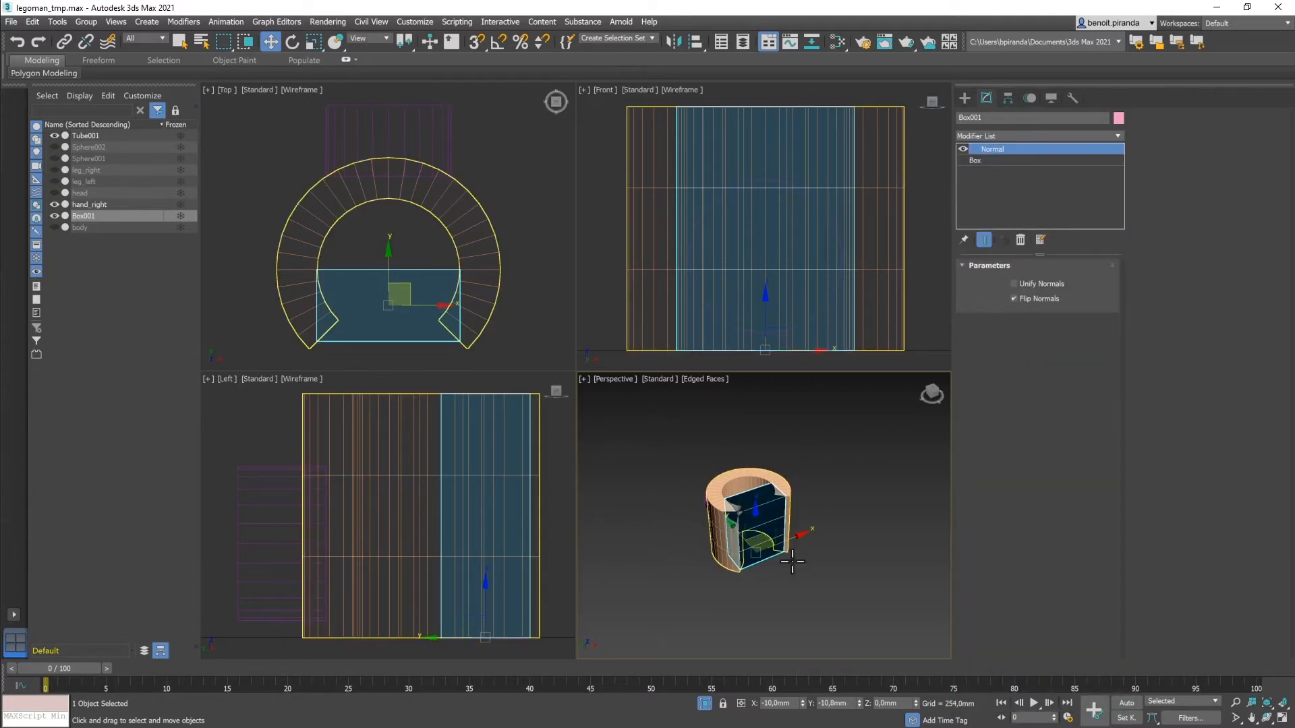
{"action": "left_click_drag", "start_coordinate": [931, 395], "coordinate": [957, 396]}
{"action": "left_click", "coordinate": [686, 524]}
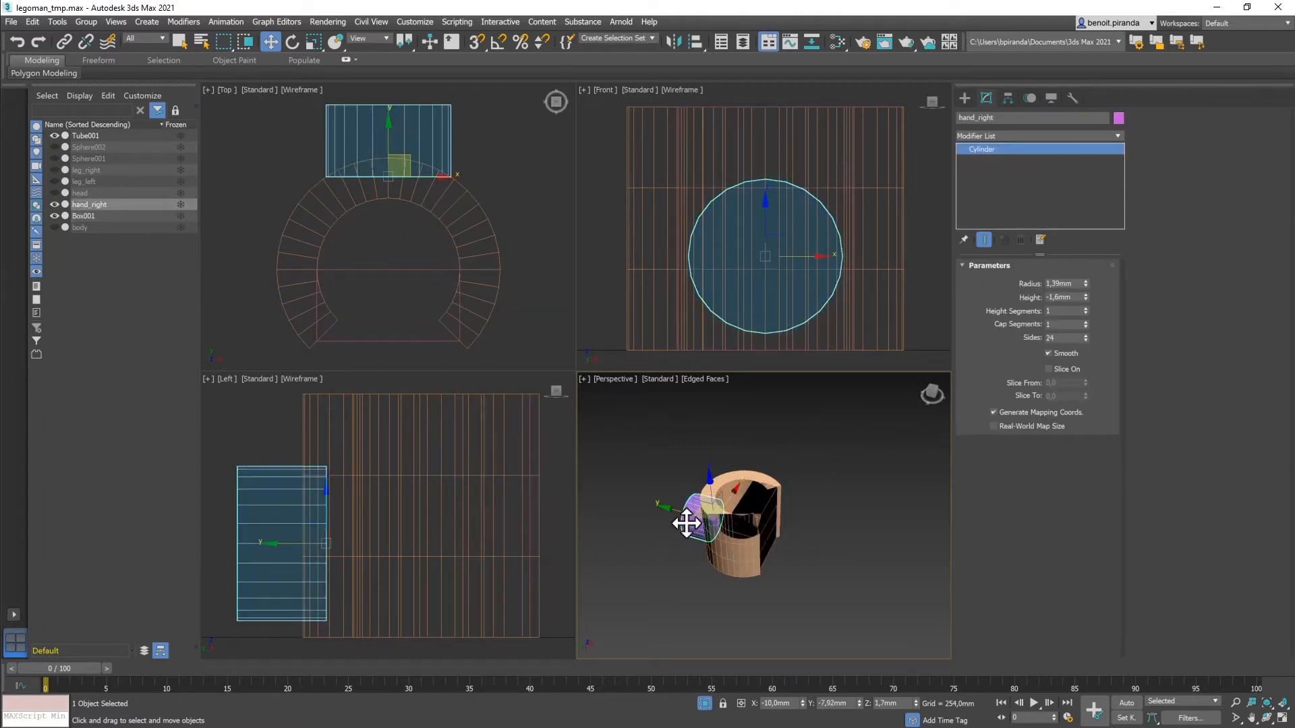
Step: Convert the hand_right cylinder to Editable Poly
{"action": "left_click", "coordinate": [964, 97]}
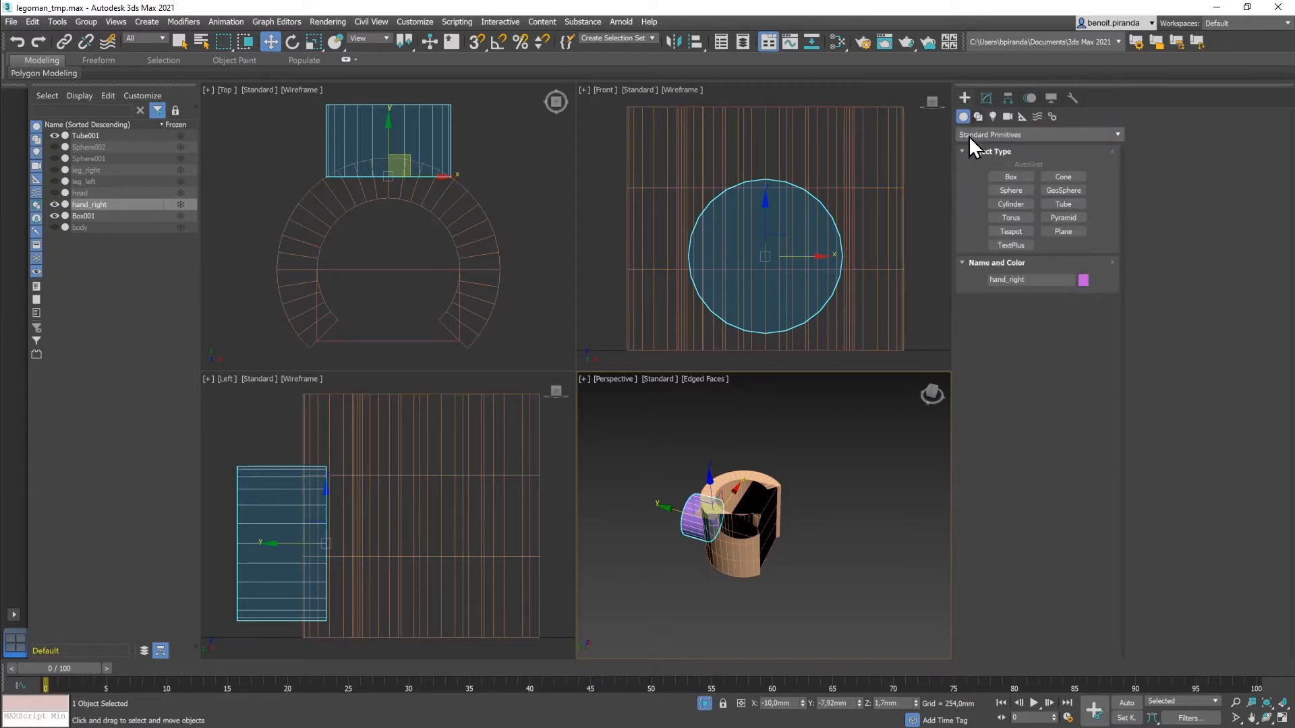
{"action": "right_click", "coordinate": [696, 539]}
{"action": "mouse_move", "coordinate": [731, 666]}
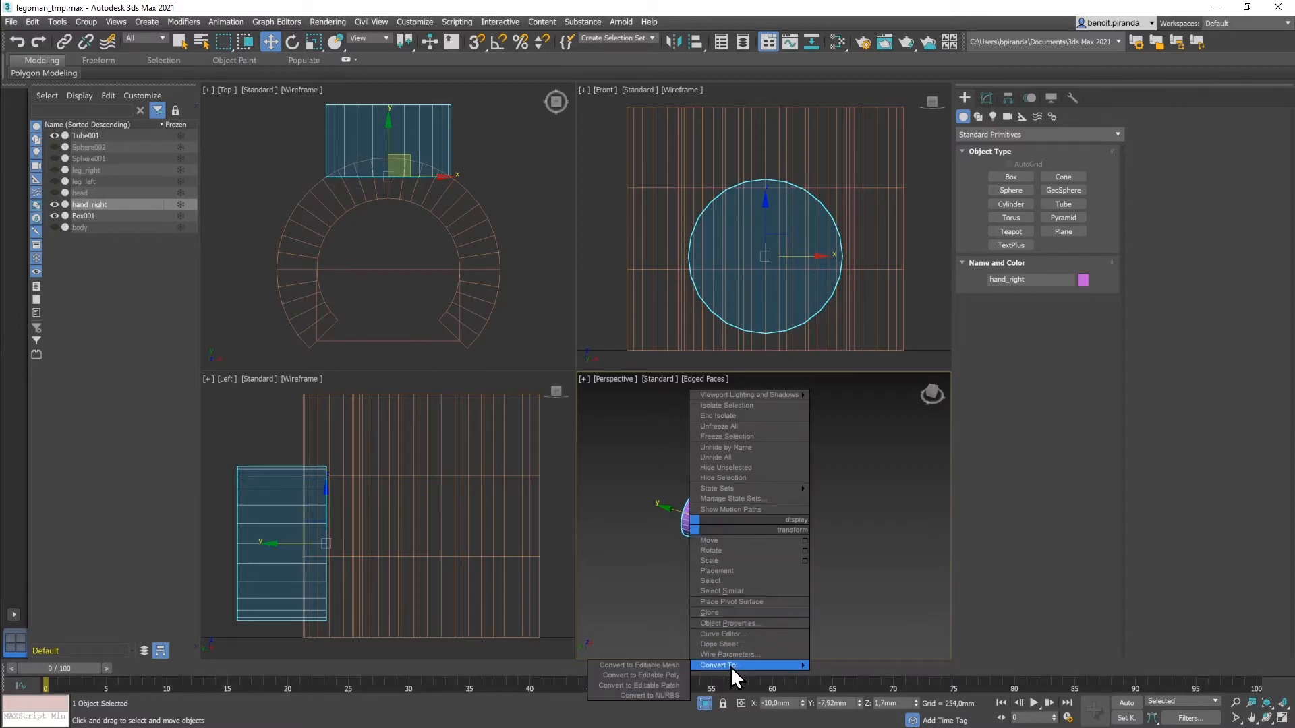
{"action": "left_click", "coordinate": [652, 677]}
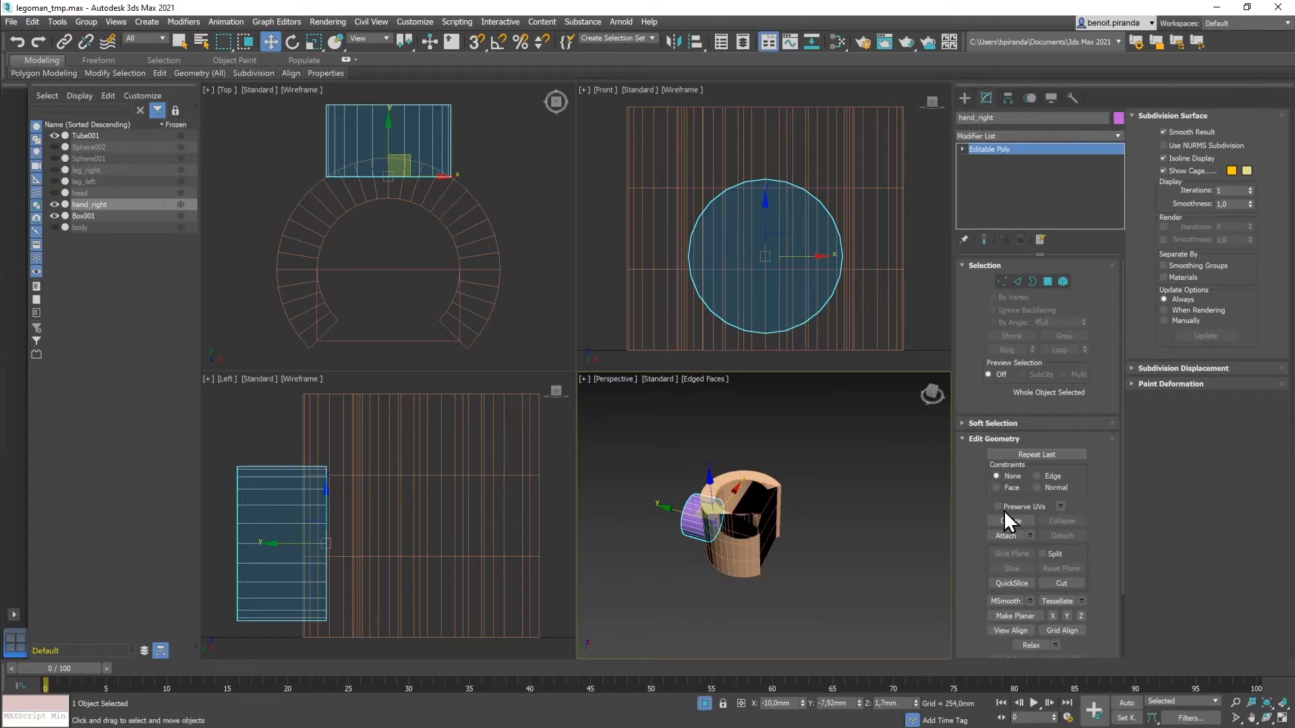
Step: Attach Tube001 and Box001 to hand_right
{"action": "left_click", "coordinate": [1005, 536]}
{"action": "left_click", "coordinate": [717, 484]}
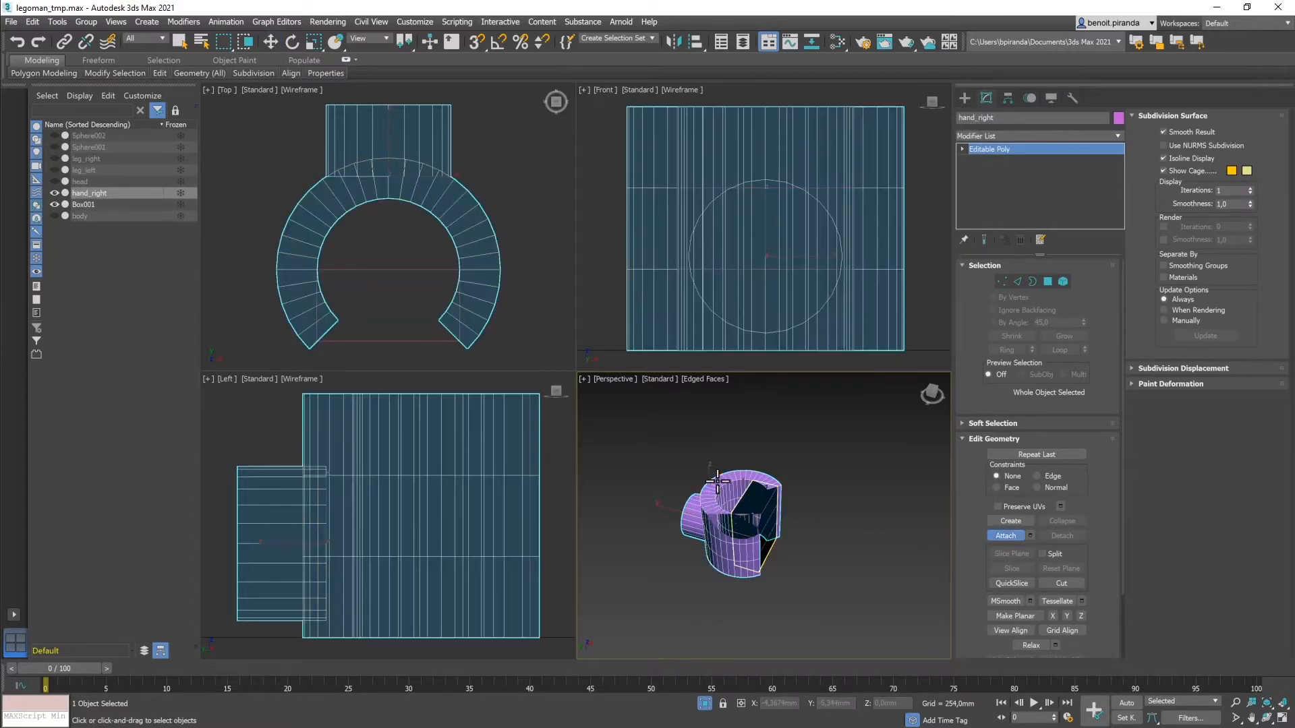
{"action": "left_click", "coordinate": [751, 502]}
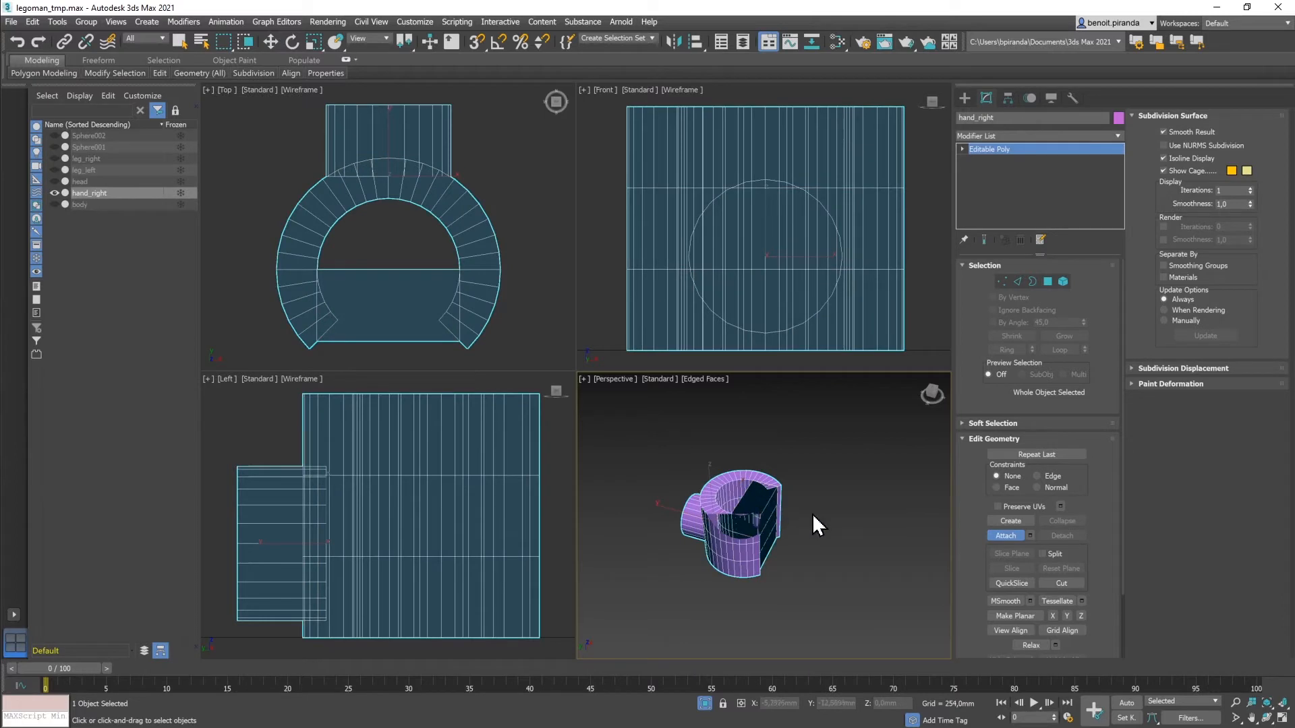
{"action": "left_click", "coordinate": [1004, 535]}
{"action": "left_click", "coordinate": [853, 497]}
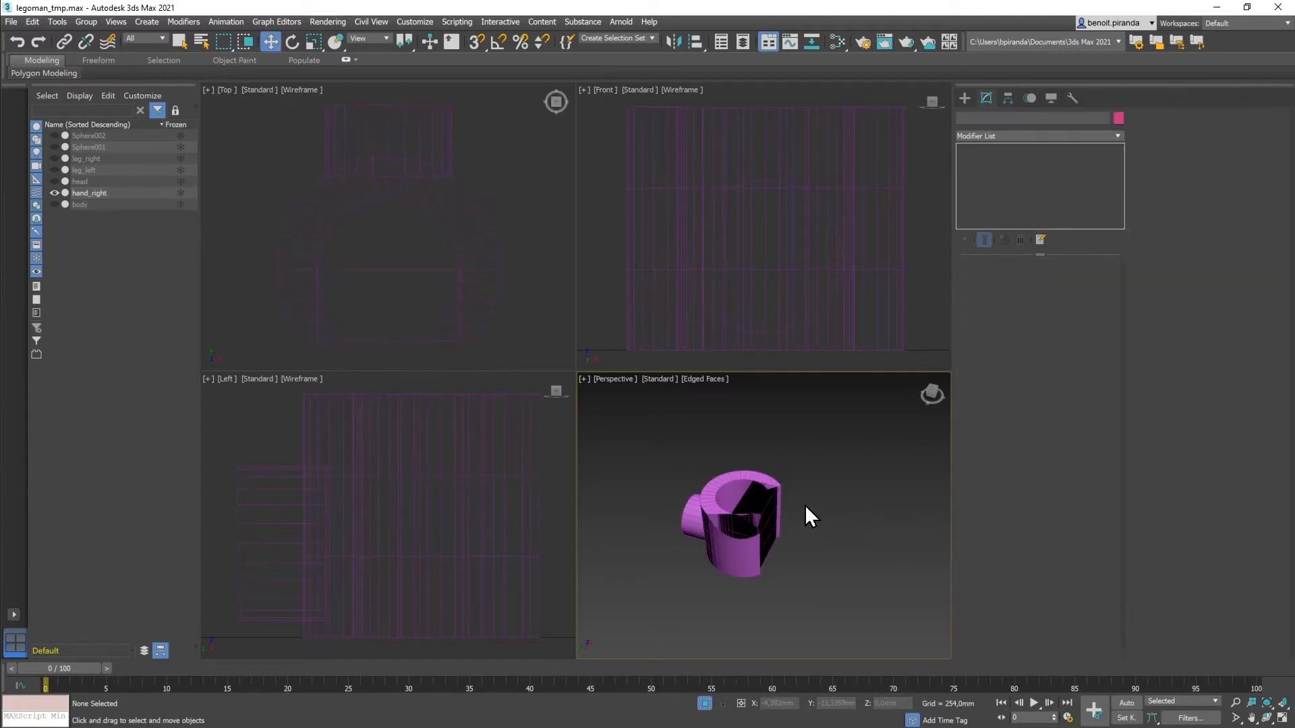
Step: Maximize the perspective view and zoom into the hand's opening
{"action": "key", "text": "alt+w"}
{"action": "mouse_move", "coordinate": [697, 465]}
{"action": "middle_mouse_down", "text": "alt"}
{"action": "mouse_move", "coordinate": [686, 408]}
{"action": "mouse_move", "coordinate": [647, 386]}
{"action": "mouse_move", "coordinate": [688, 386]}
{"action": "mouse_move", "coordinate": [646, 401]}
{"action": "mouse_move", "coordinate": [694, 428]}
{"action": "mouse_move", "coordinate": [690, 443]}
{"action": "middle_mouse_up", "text": "alt"}
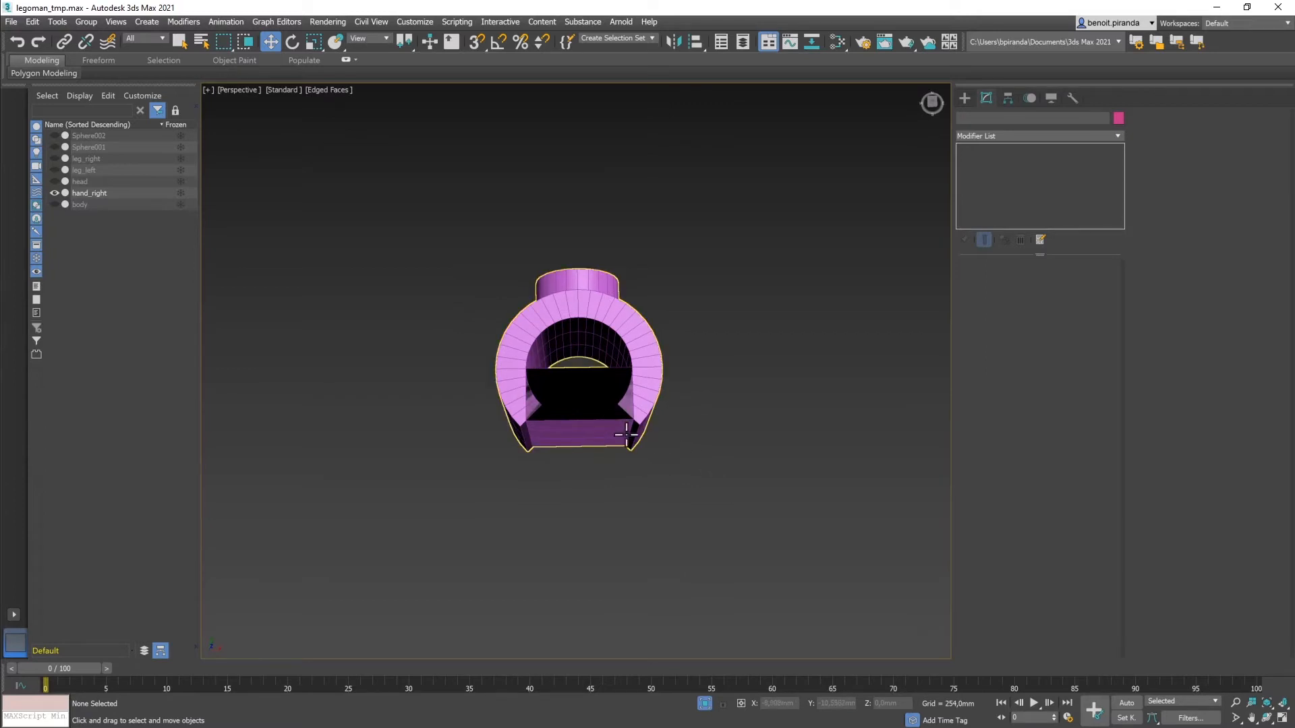
{"action": "left_click", "coordinate": [1235, 718]}
{"action": "left_click_drag", "start_coordinate": [601, 356], "coordinate": [596, 317]}
{"action": "scroll", "coordinate": [596, 317], "scroll_direction": "down", "scroll_amount": 3}
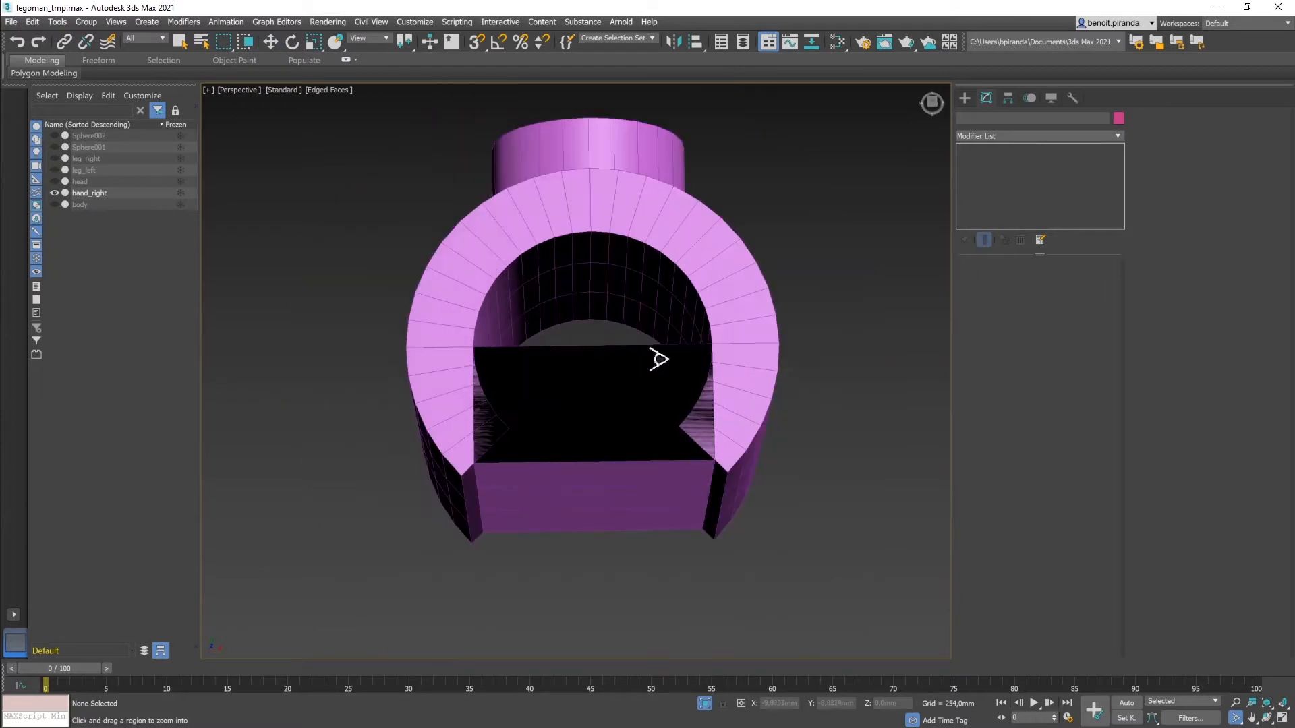
Step: Select hand_right and enter its Polygon sub-object level
{"action": "left_click", "coordinate": [965, 99]}
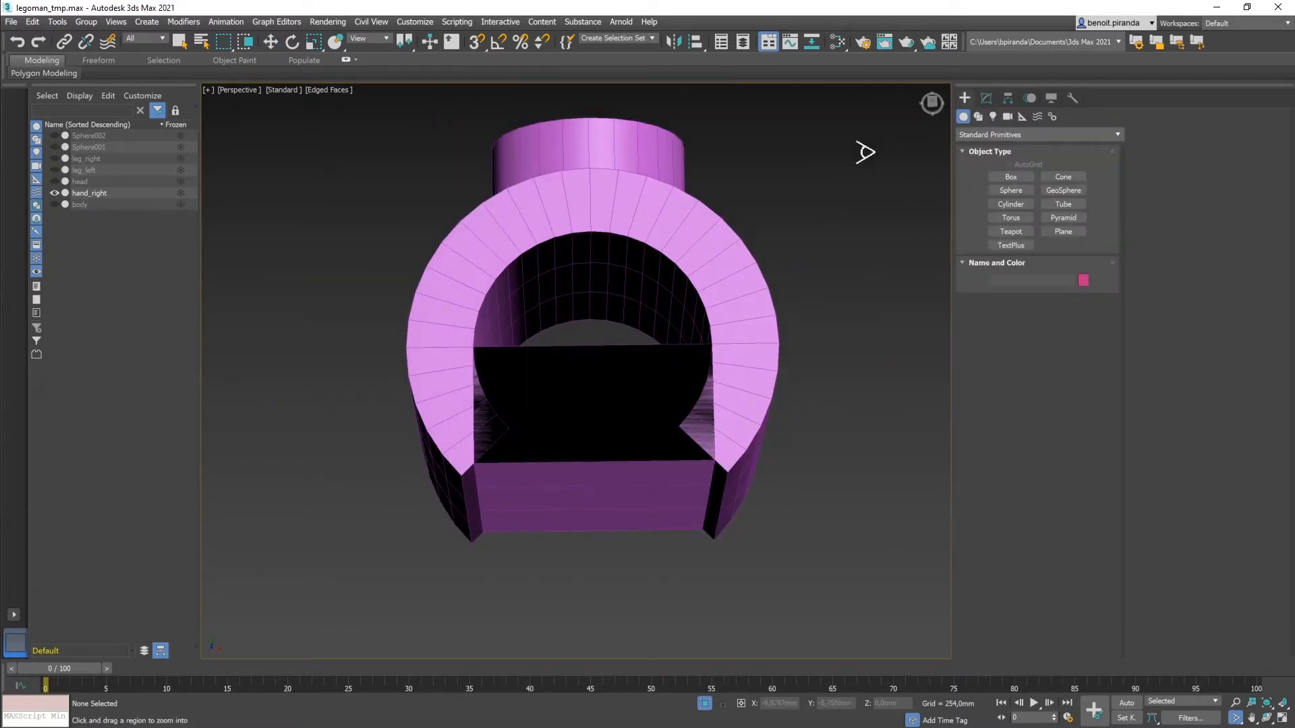
{"action": "left_click", "coordinate": [986, 98]}
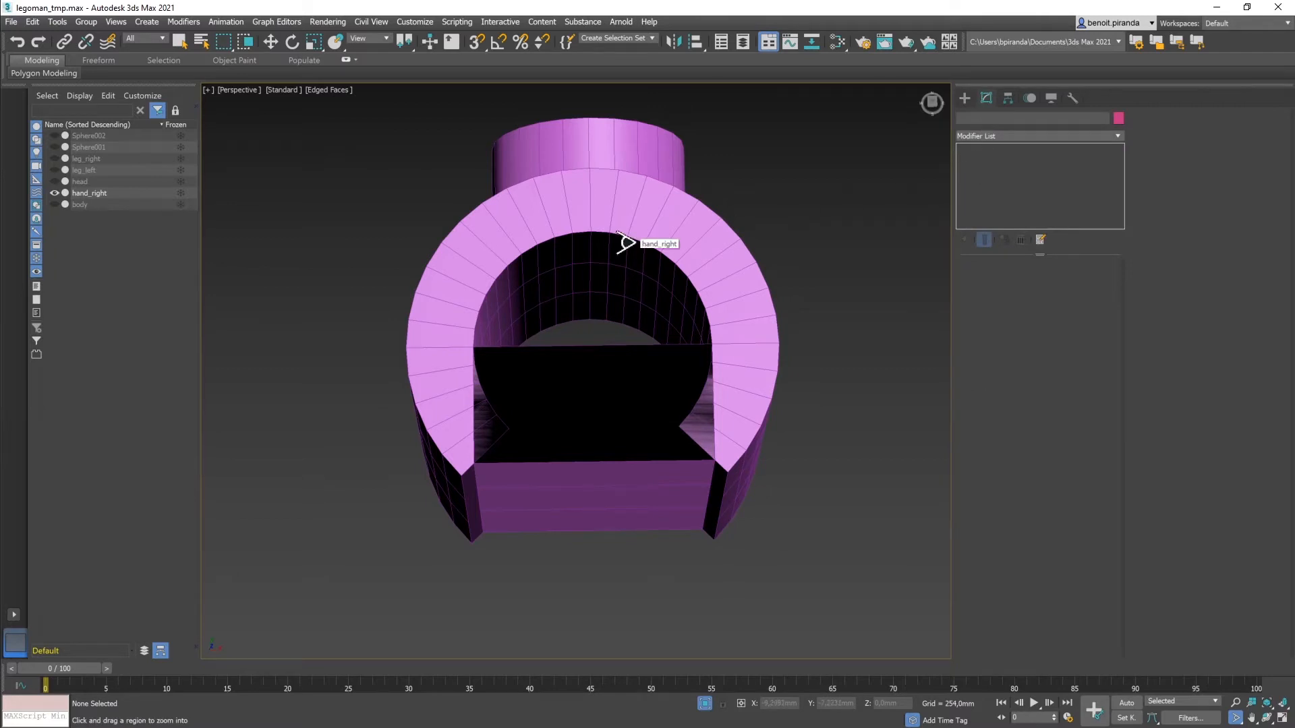
{"action": "key", "text": "q"}
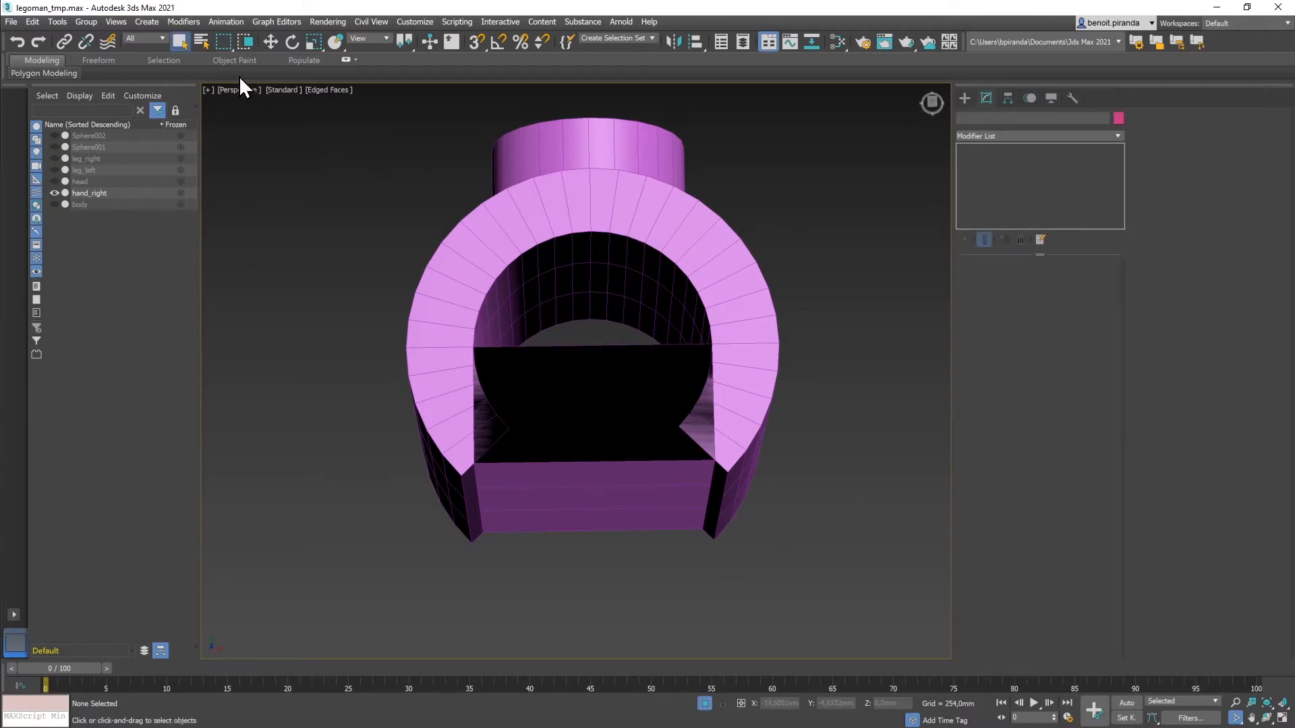
{"action": "left_click", "coordinate": [514, 196]}
{"action": "left_click", "coordinate": [1047, 282]}
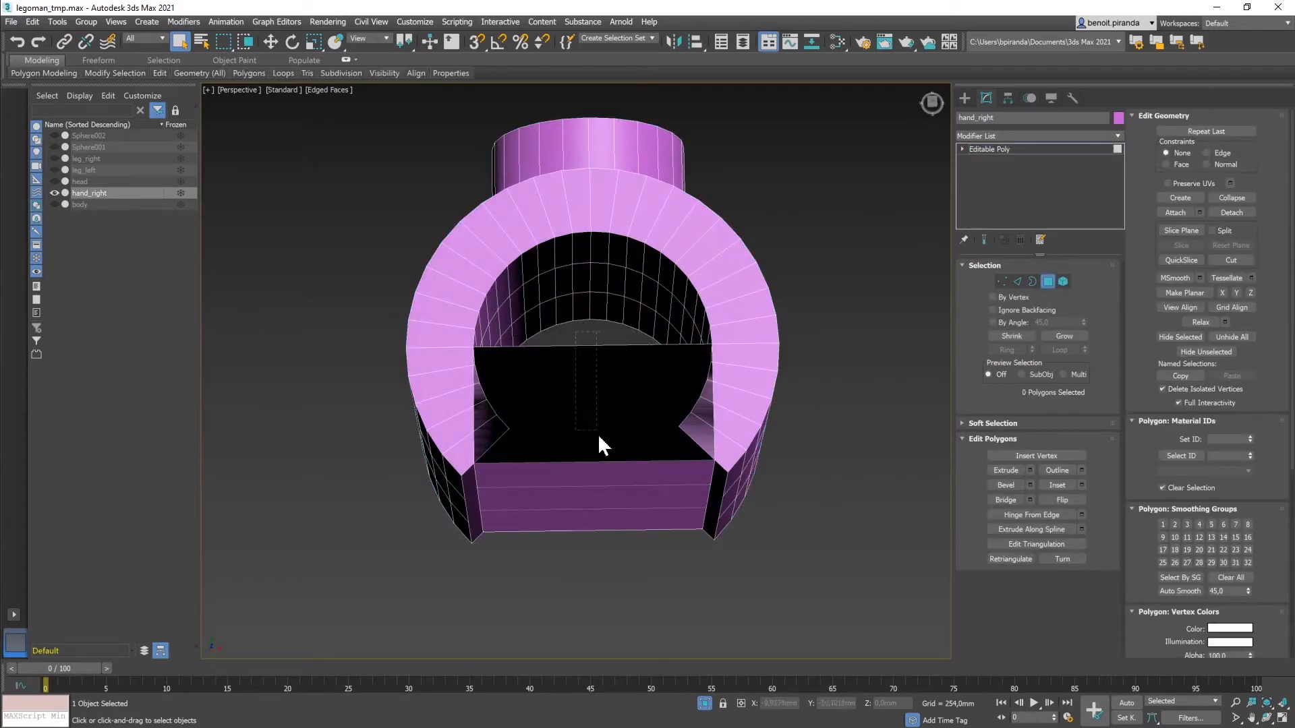
Step: Delete the eight front polygons of the hand_right cup
{"action": "left_click_drag", "start_coordinate": [611, 544], "coordinate": [611, 544]}
{"action": "key", "text": "Delete"}
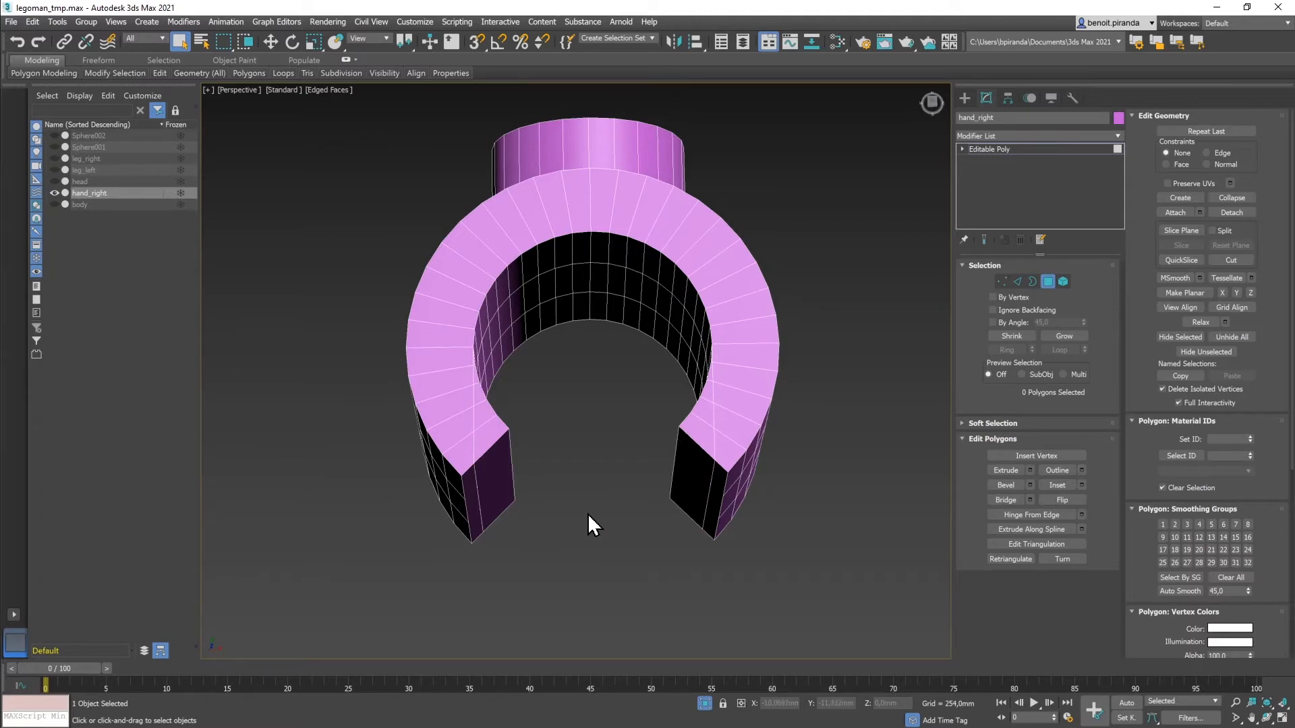
{"action": "middle_click_drag", "start_coordinate": [604, 520], "coordinate": [572, 498], "text": "alt"}
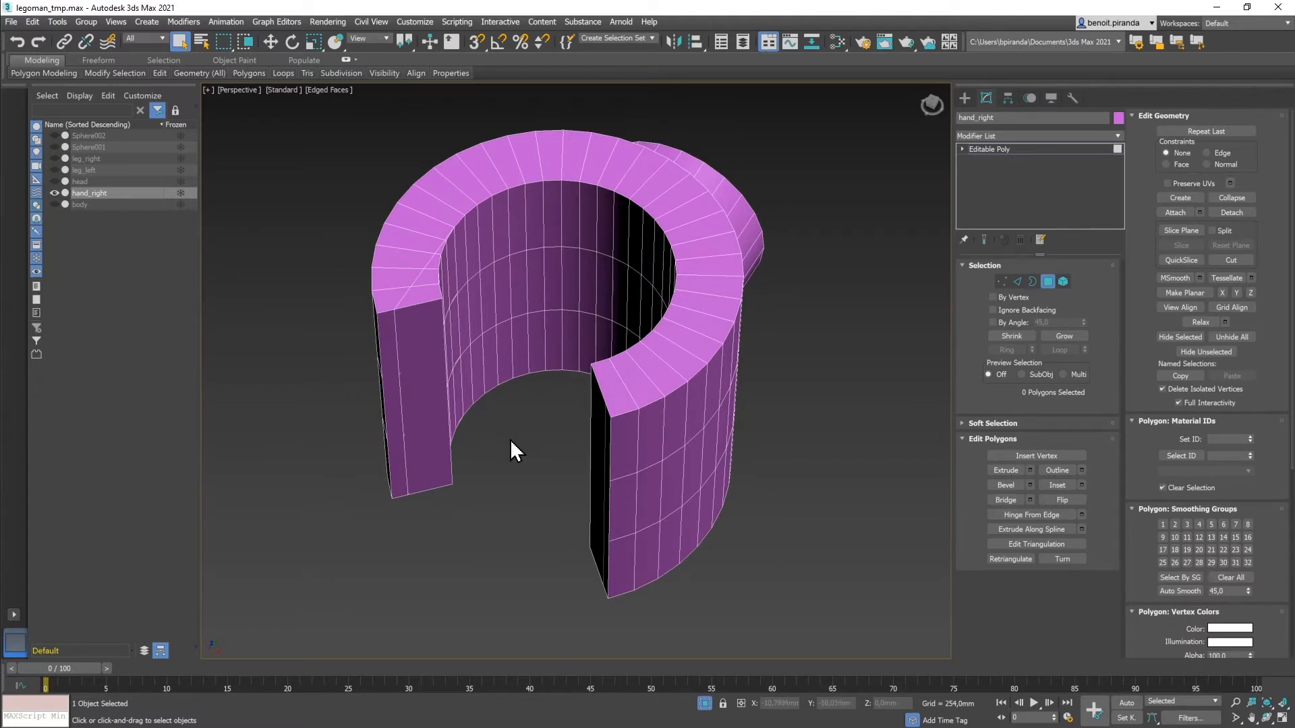
{"action": "middle_click_drag", "start_coordinate": [512, 442], "coordinate": [482, 374], "text": "alt"}
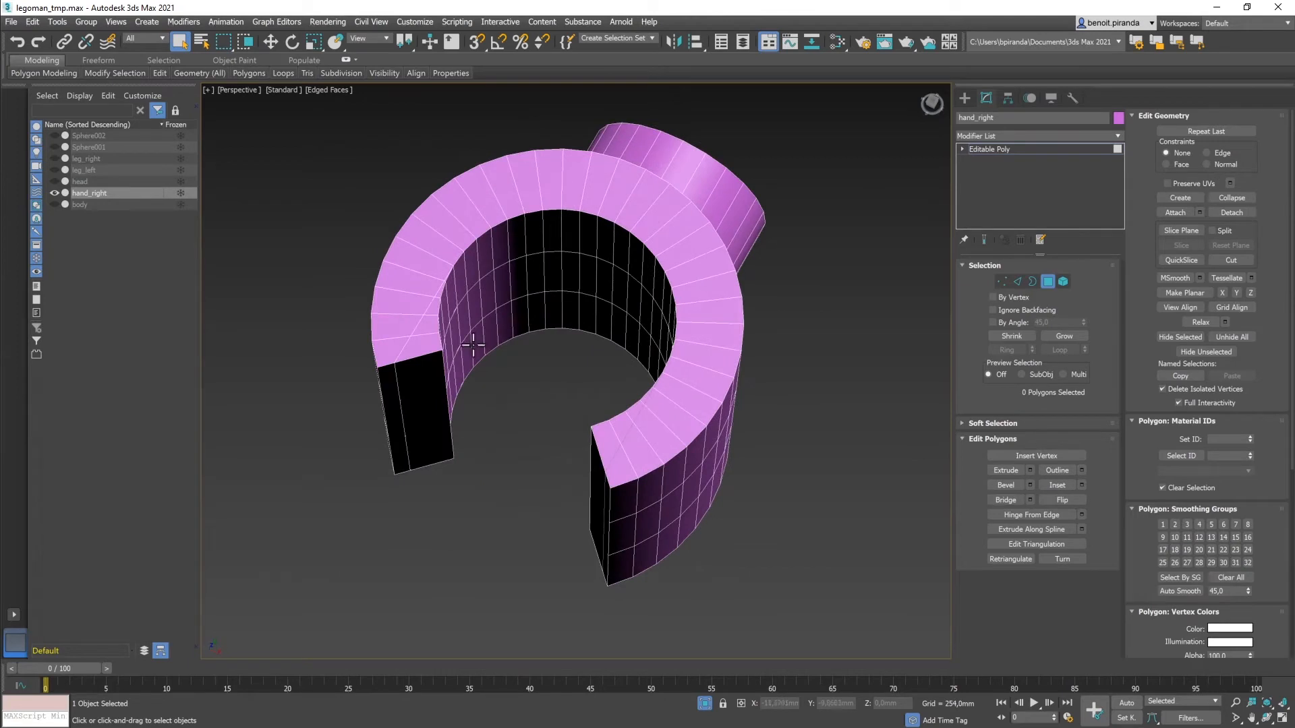
Step: Delete the four end-cap polygons so both ends of the C-shape are open
{"action": "left_click", "coordinate": [431, 347]}
{"action": "key", "text": "Delete"}
{"action": "left_click", "coordinate": [432, 330]}
{"action": "key", "text": "Delete"}
{"action": "left_click", "coordinate": [434, 311]}
{"action": "key", "text": "Delete"}
{"action": "left_click", "coordinate": [427, 383]}
{"action": "key", "text": "Delete"}
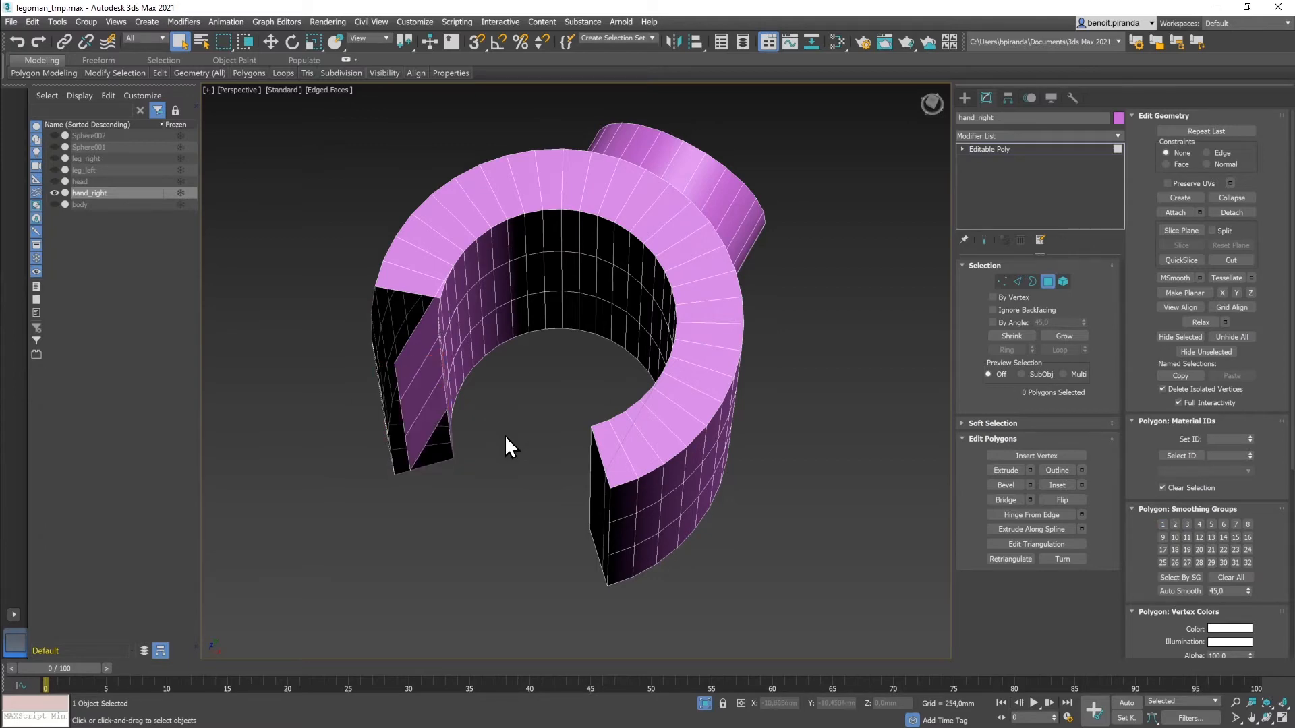
{"action": "mouse_move", "coordinate": [492, 448]}
{"action": "middle_mouse_down", "text": "alt"}
{"action": "mouse_move", "coordinate": [476, 443]}
{"action": "mouse_move", "coordinate": [520, 452]}
{"action": "mouse_move", "coordinate": [506, 448]}
{"action": "middle_mouse_up", "text": "alt"}
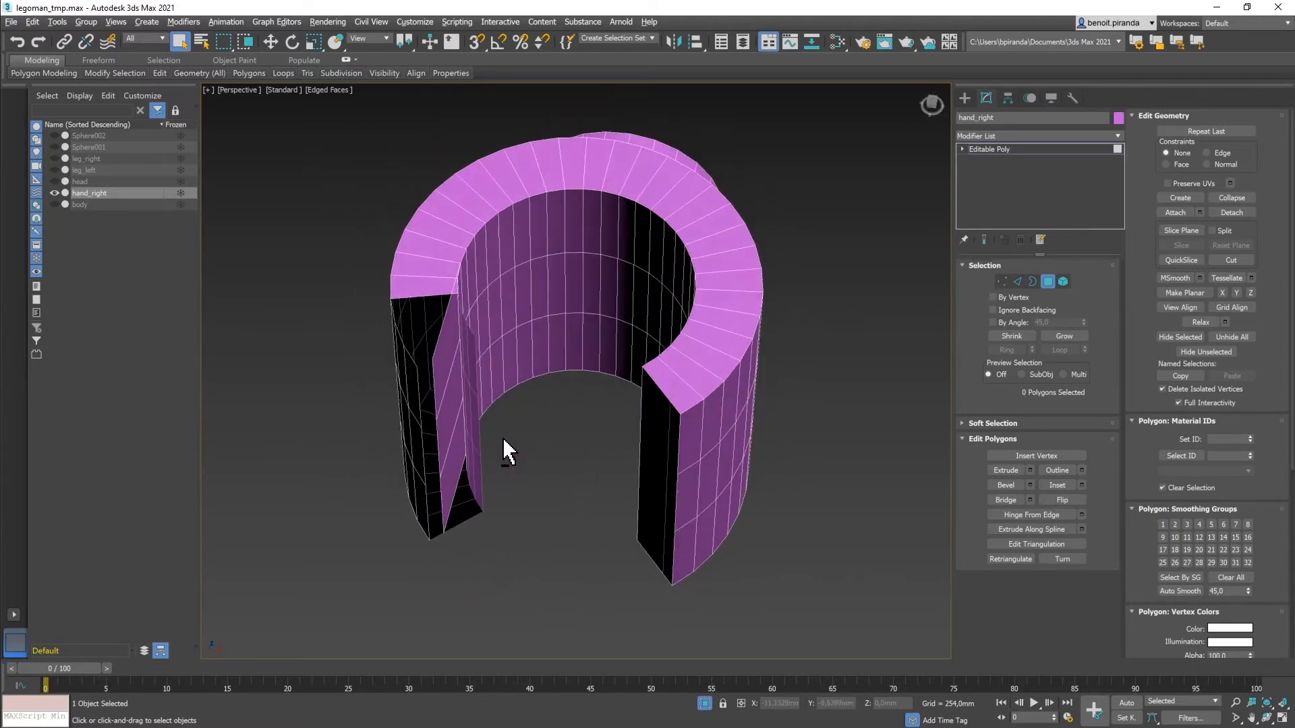
{"action": "key", "text": "alt+w"}
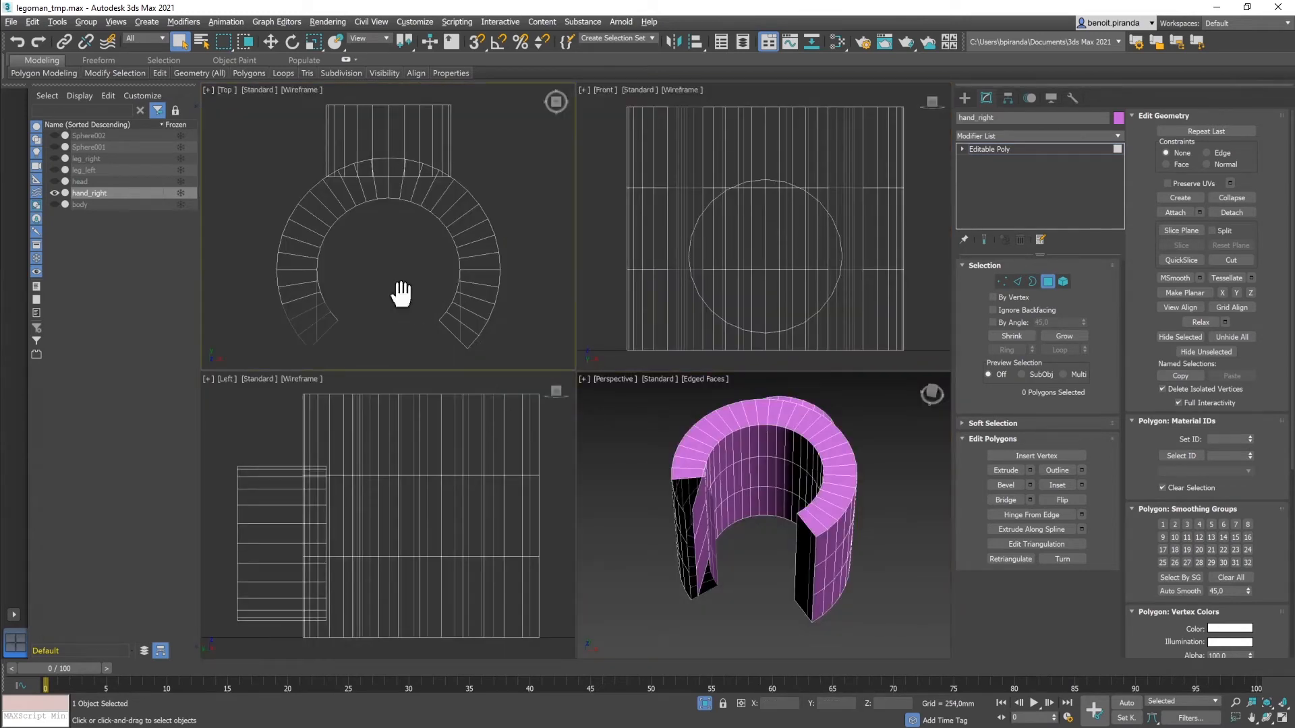
Step: In the maximized Top view, delete the polygons at both tips of the grip
{"action": "middle_click_drag", "start_coordinate": [402, 297], "coordinate": [440, 277]}
{"action": "key", "text": "alt+w"}
{"action": "middle_click_drag", "start_coordinate": [441, 400], "coordinate": [345, 273]}
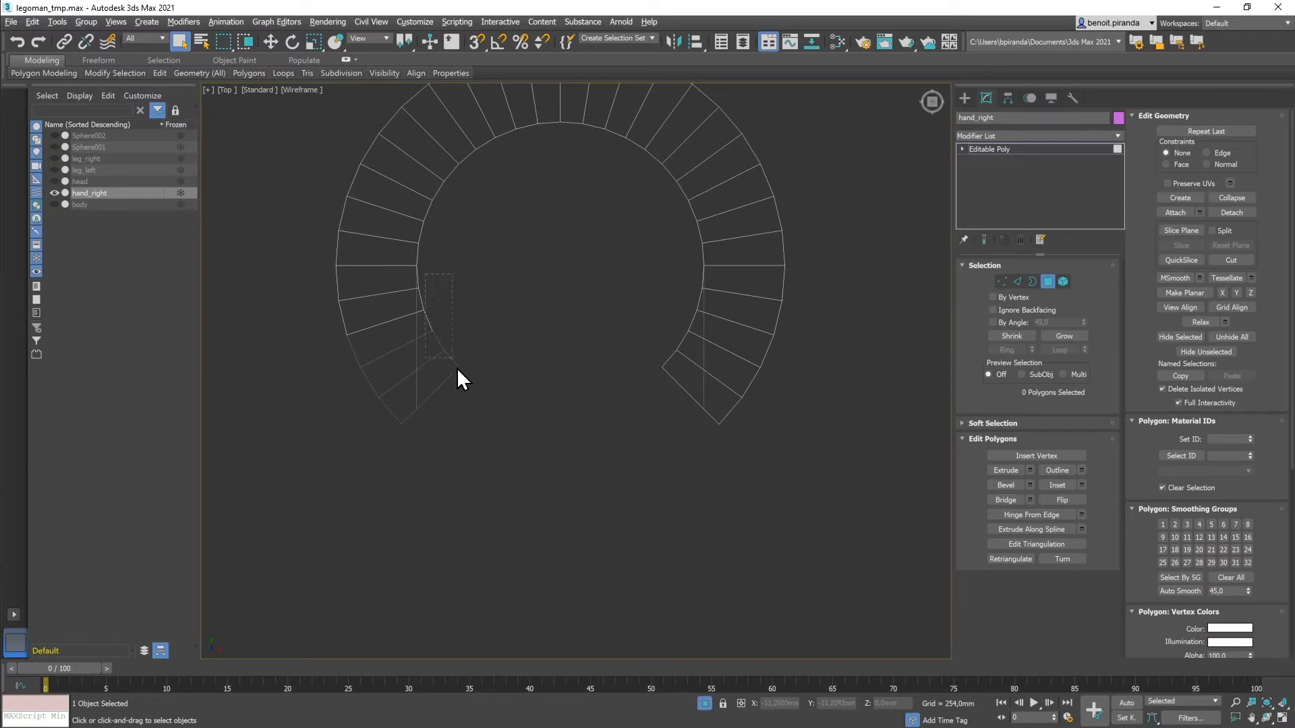
{"action": "left_click_drag", "start_coordinate": [595, 441], "coordinate": [701, 448]}
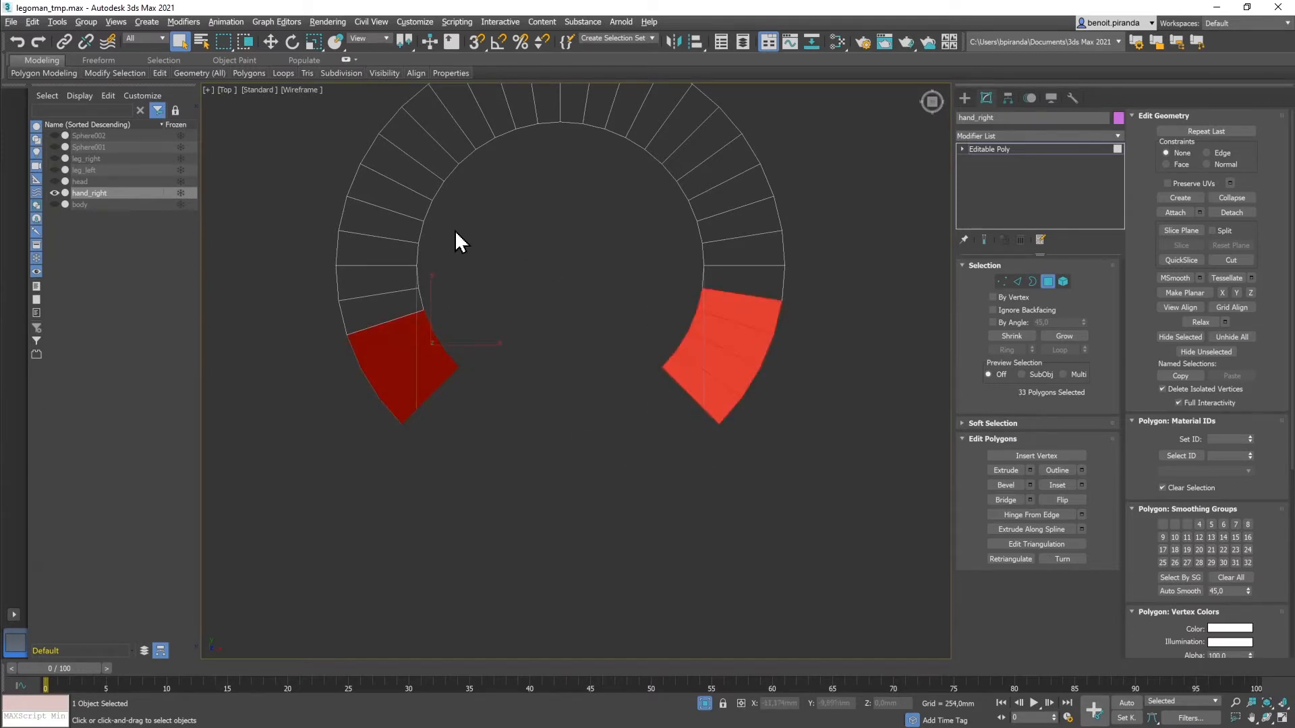
{"action": "key", "text": "Delete"}
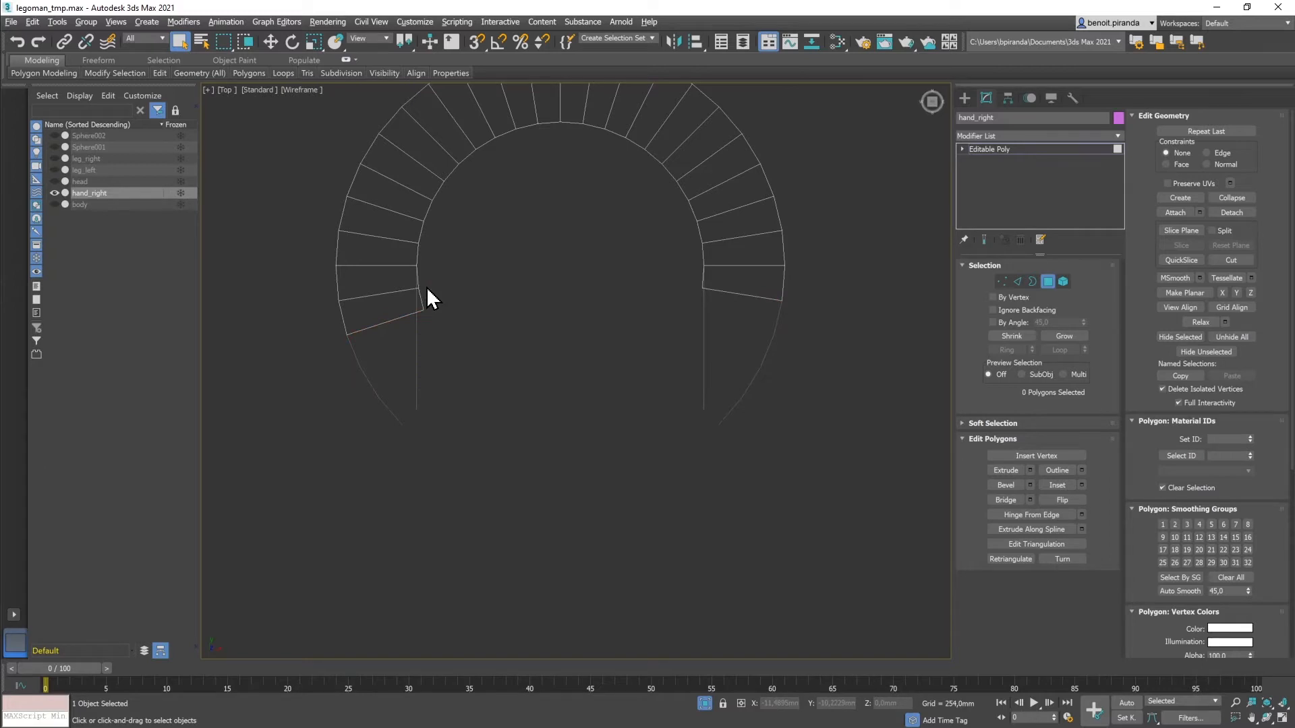
{"action": "key", "text": "alt+w"}
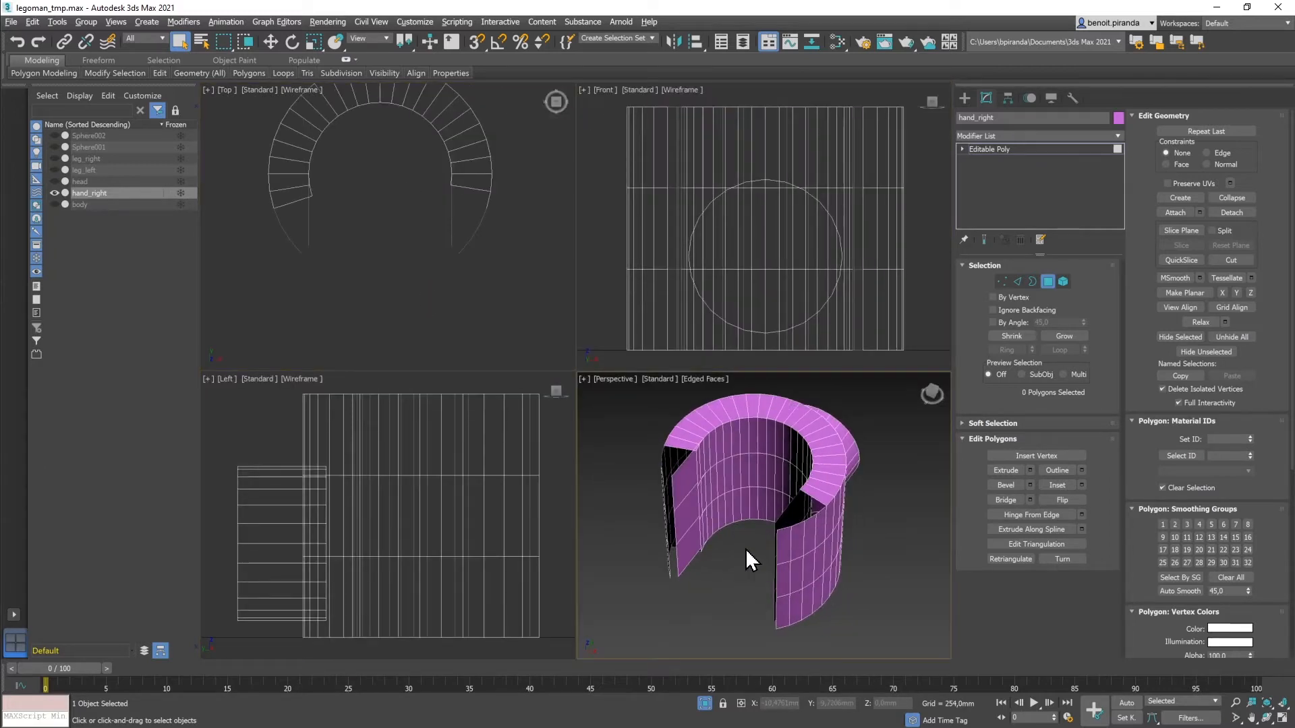
Step: In the Perspective view, delete an inner-wall polygon and a top-rim polygon near the opening
{"action": "key", "text": "alt+w"}
{"action": "middle_click_drag", "start_coordinate": [561, 397], "coordinate": [633, 397], "text": "alt"}
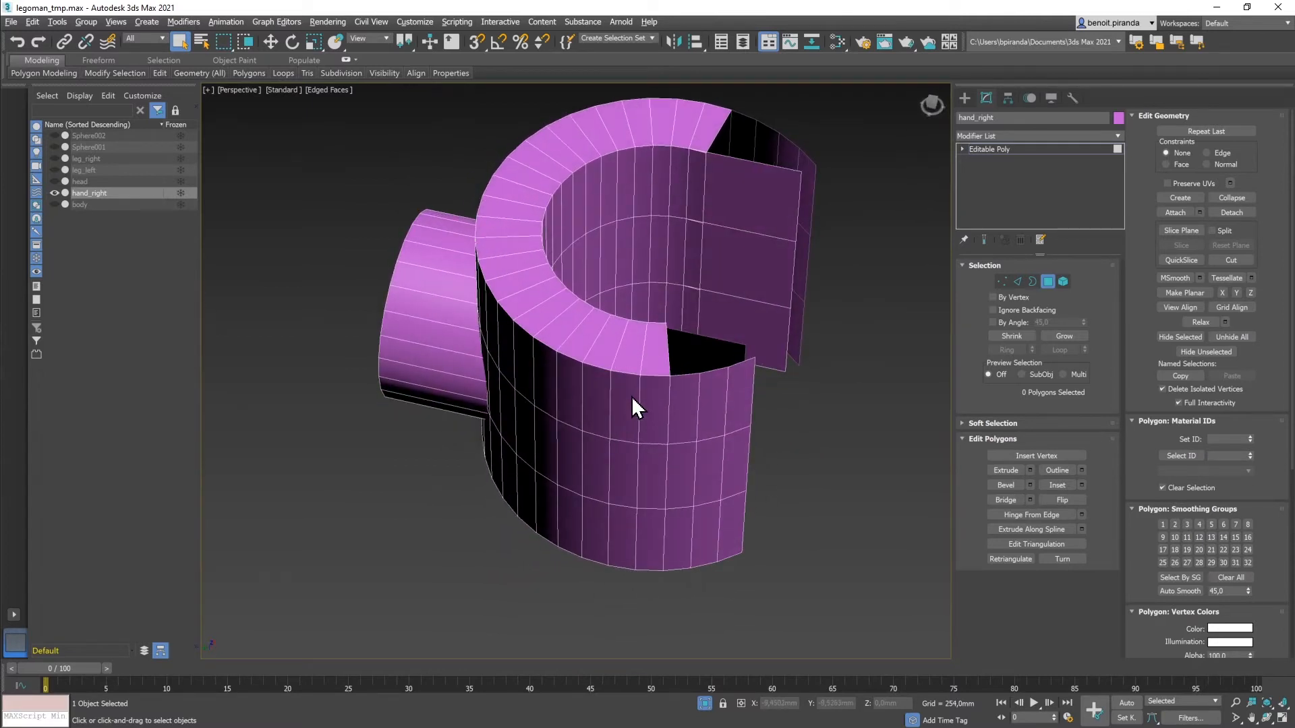
{"action": "left_click", "coordinate": [697, 165]}
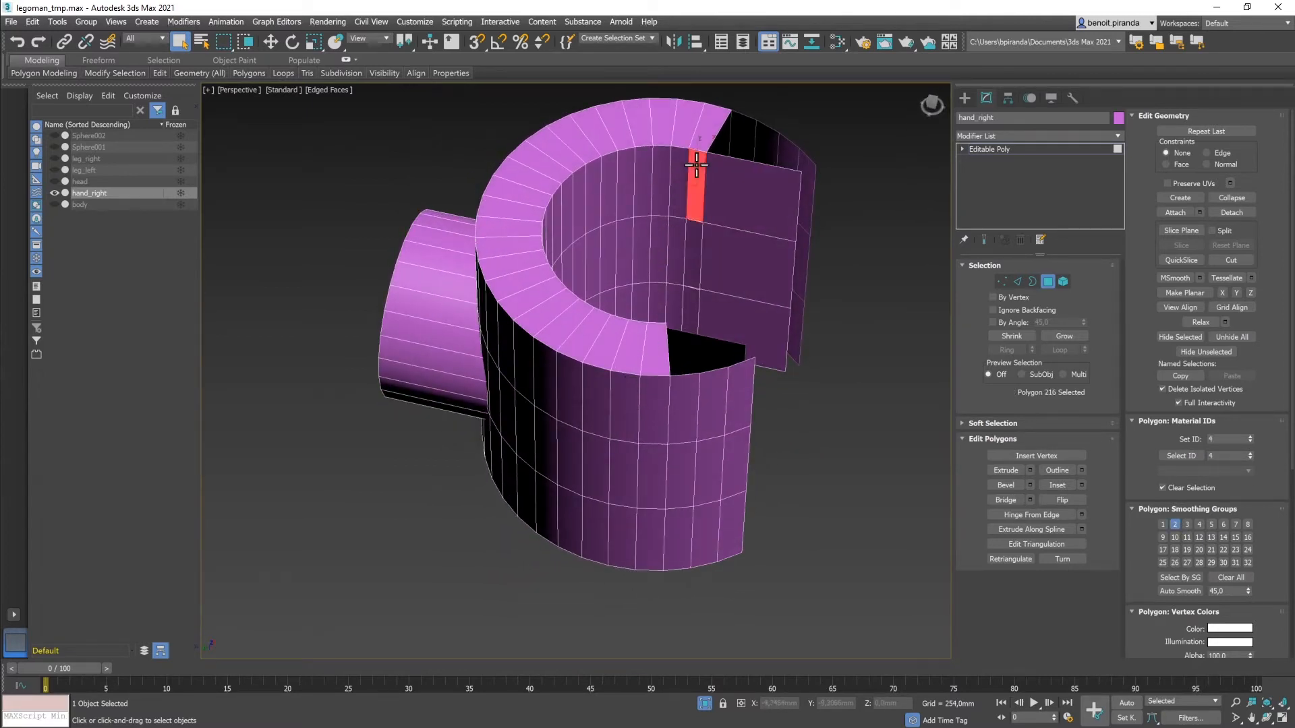
{"action": "key", "text": "Delete"}
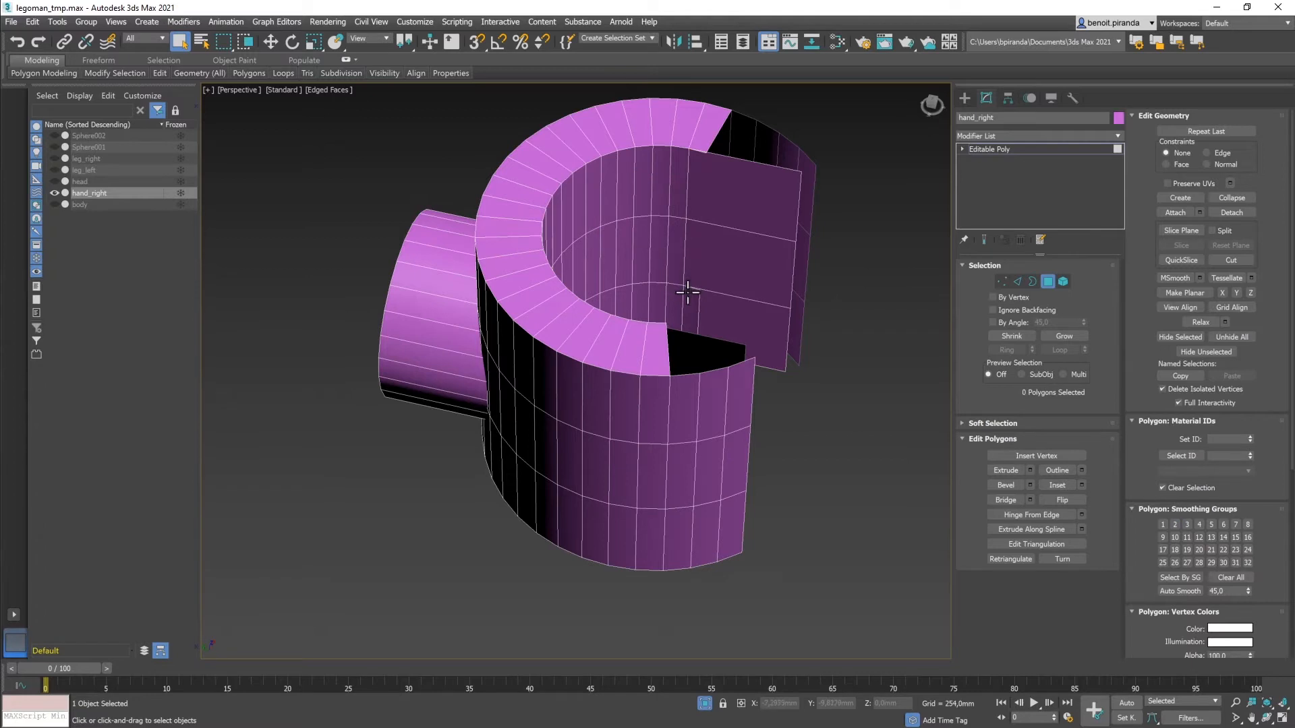
{"action": "left_click", "coordinate": [713, 127]}
{"action": "key", "text": "Delete"}
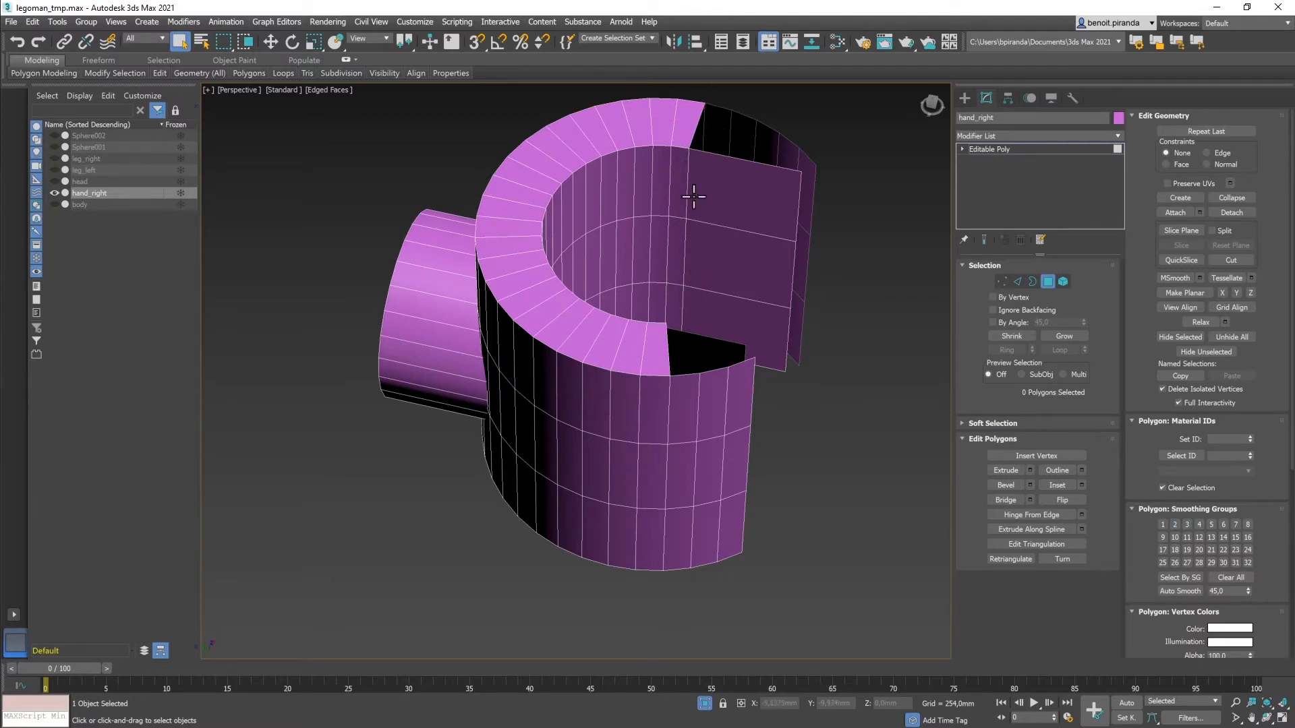
Step: Delete top-rim polygon 44, using undo and redo to check the result
{"action": "middle_click_drag", "start_coordinate": [674, 217], "coordinate": [586, 223], "text": "alt"}
{"action": "left_click", "coordinate": [452, 214]}
{"action": "key", "text": "Delete"}
{"action": "key", "text": "Delete"}
{"action": "key", "text": "ctrl+z"}
{"action": "key", "text": "Delete"}
{"action": "key", "text": "ctrl+z"}
{"action": "key", "text": "Delete"}
{"action": "left_click", "coordinate": [427, 174]}
Step: Delete the side polygons, rim polygon 49 and another rim polygon from the top
{"action": "key", "text": "Delete"}
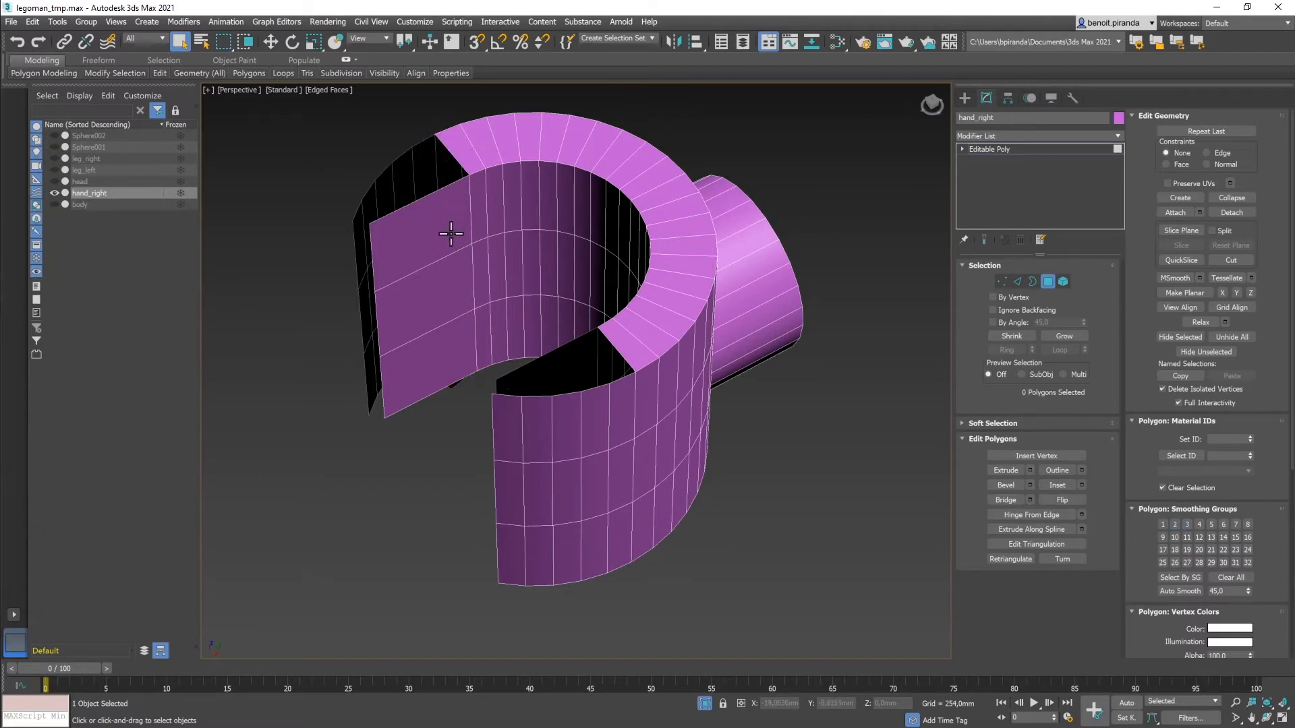
{"action": "middle_click_drag", "start_coordinate": [451, 231], "coordinate": [475, 164], "text": "alt"}
{"action": "left_click", "coordinate": [430, 362]}
{"action": "key", "text": "Delete"}
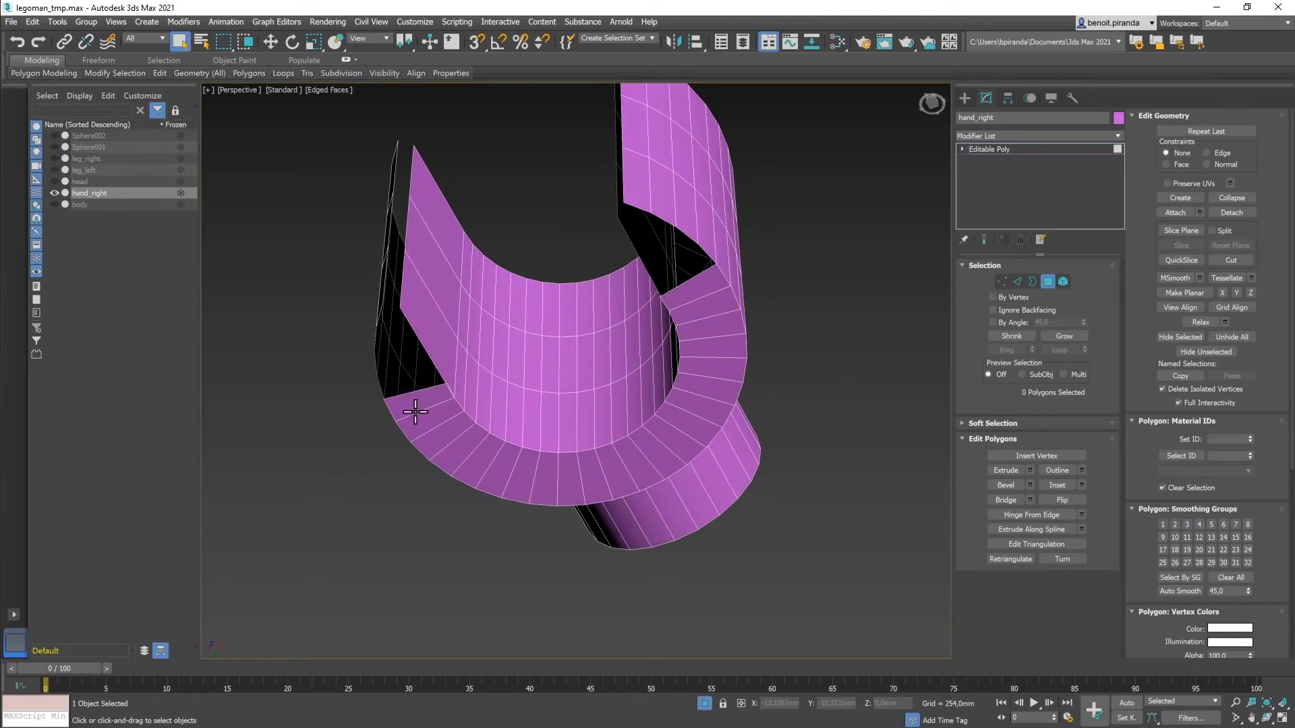
{"action": "left_click", "coordinate": [416, 410]}
{"action": "key", "text": "Delete"}
{"action": "left_click", "coordinate": [421, 422]}
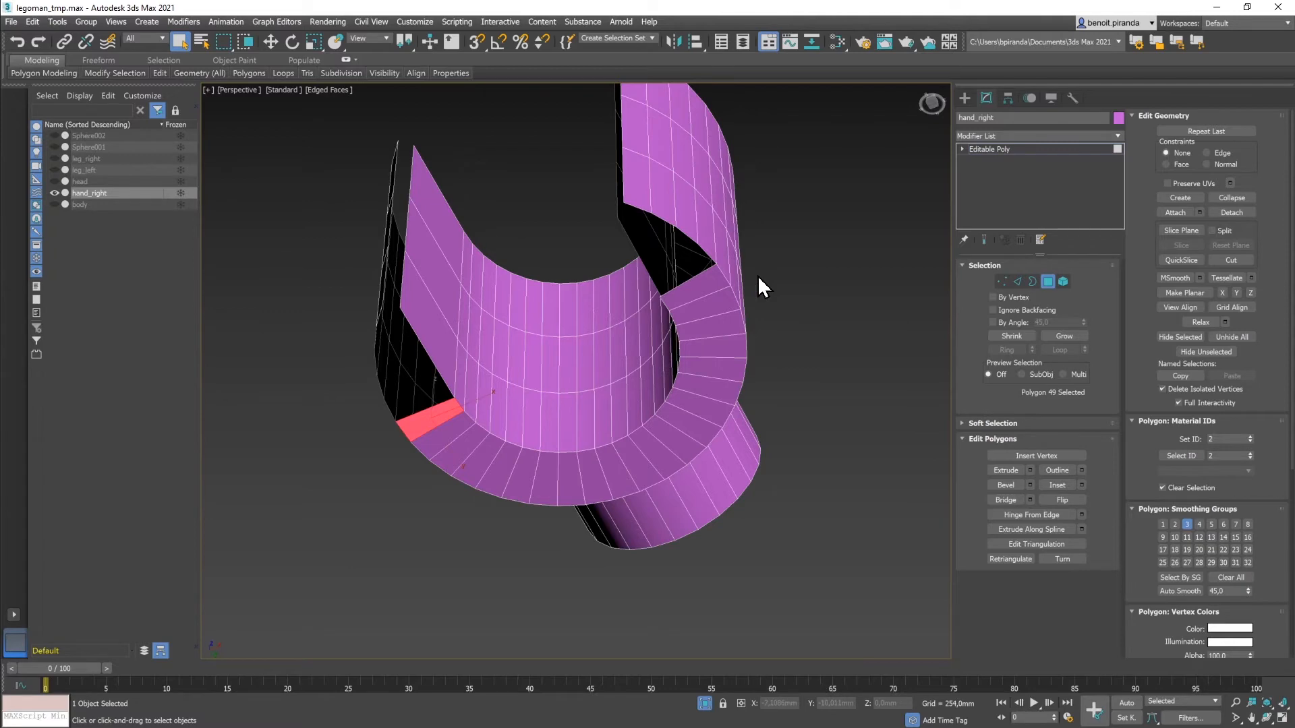
{"action": "middle_click_drag", "start_coordinate": [767, 277], "coordinate": [809, 297], "text": "alt"}
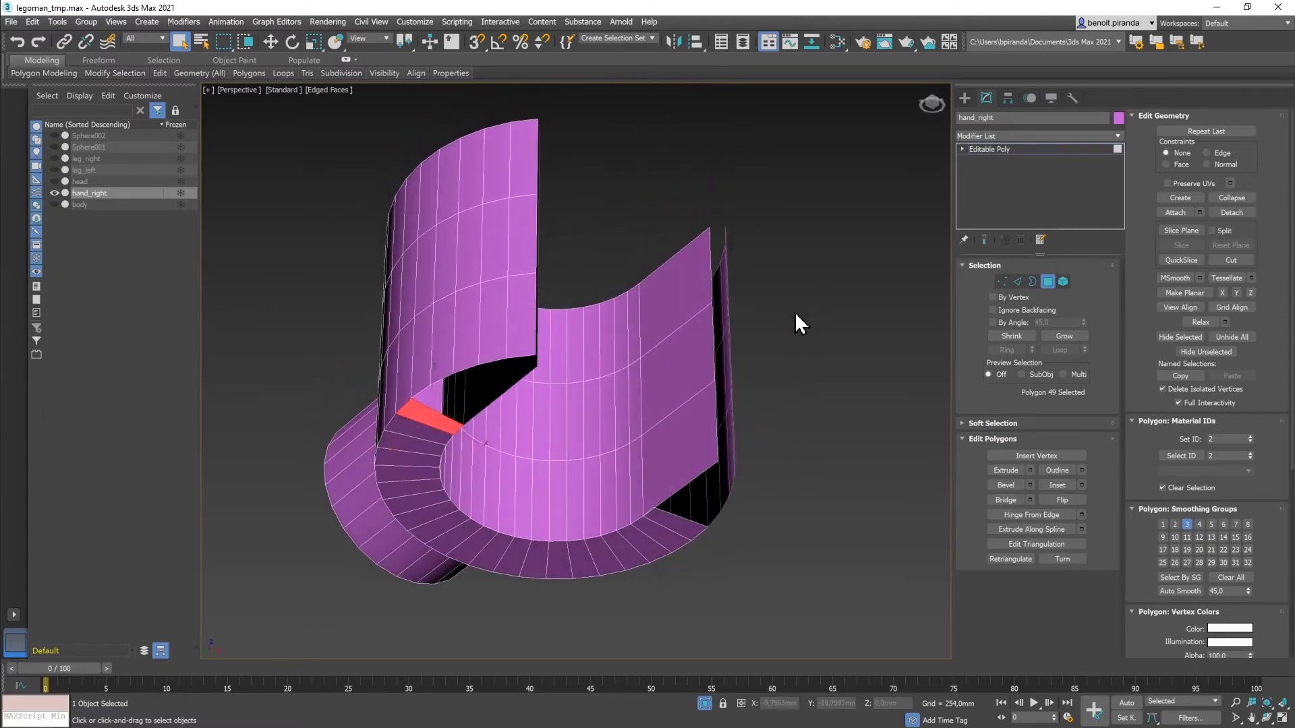
{"action": "left_click", "coordinate": [671, 524]}
{"action": "key", "text": "Delete"}
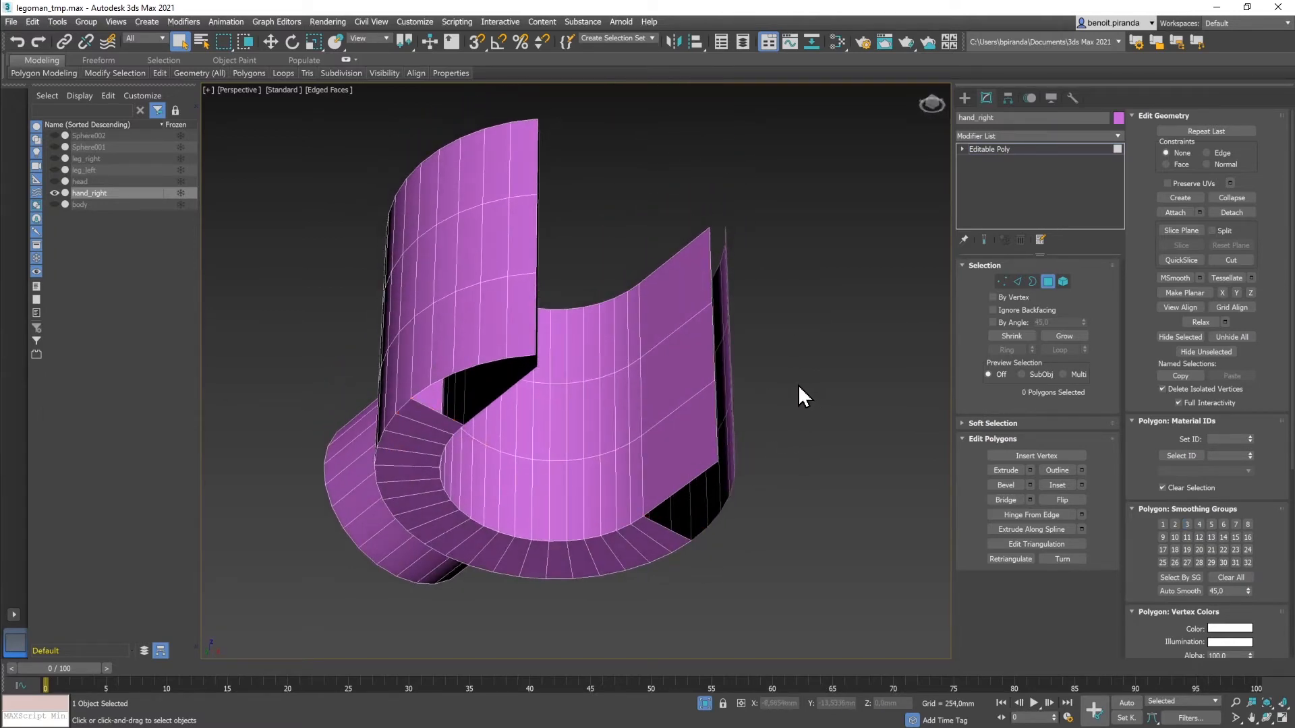
{"action": "middle_click_drag", "start_coordinate": [795, 385], "coordinate": [807, 436], "text": "alt"}
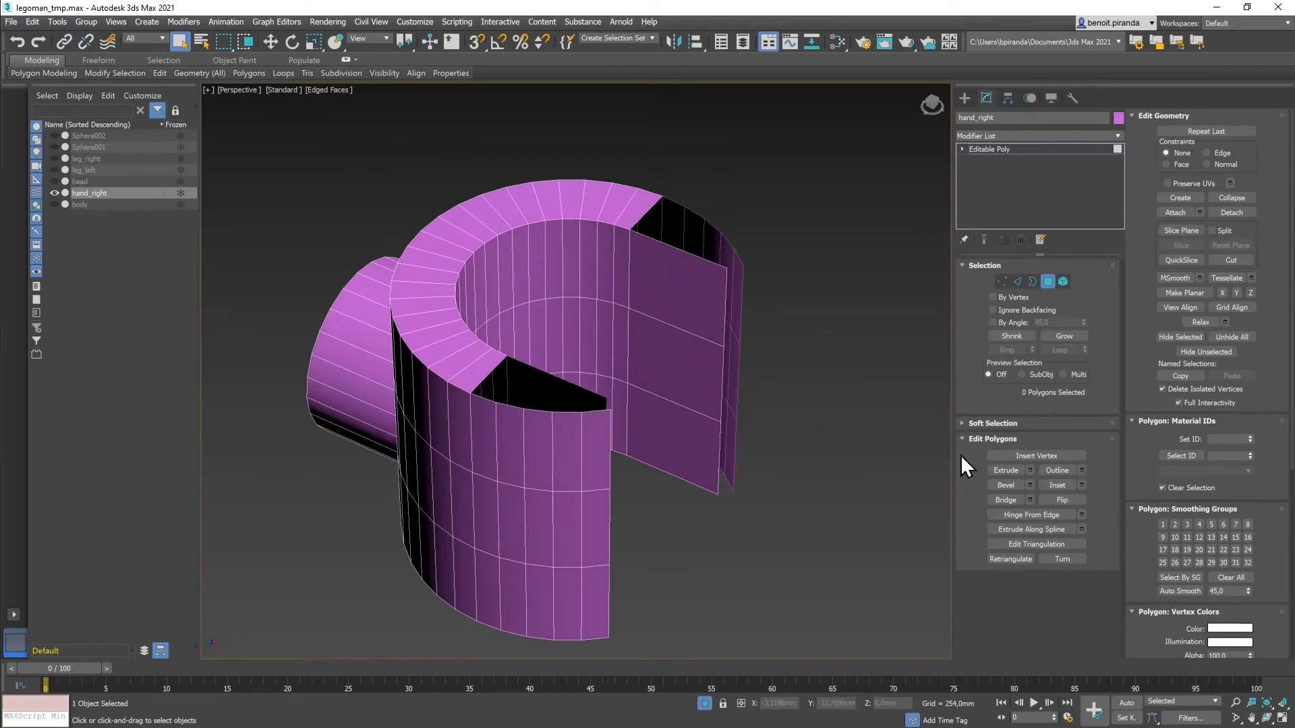
Step: Weld the 16 seam vertices at a 1,2433mm threshold, reducing 272 vertices to 264
{"action": "left_click", "coordinate": [1002, 282]}
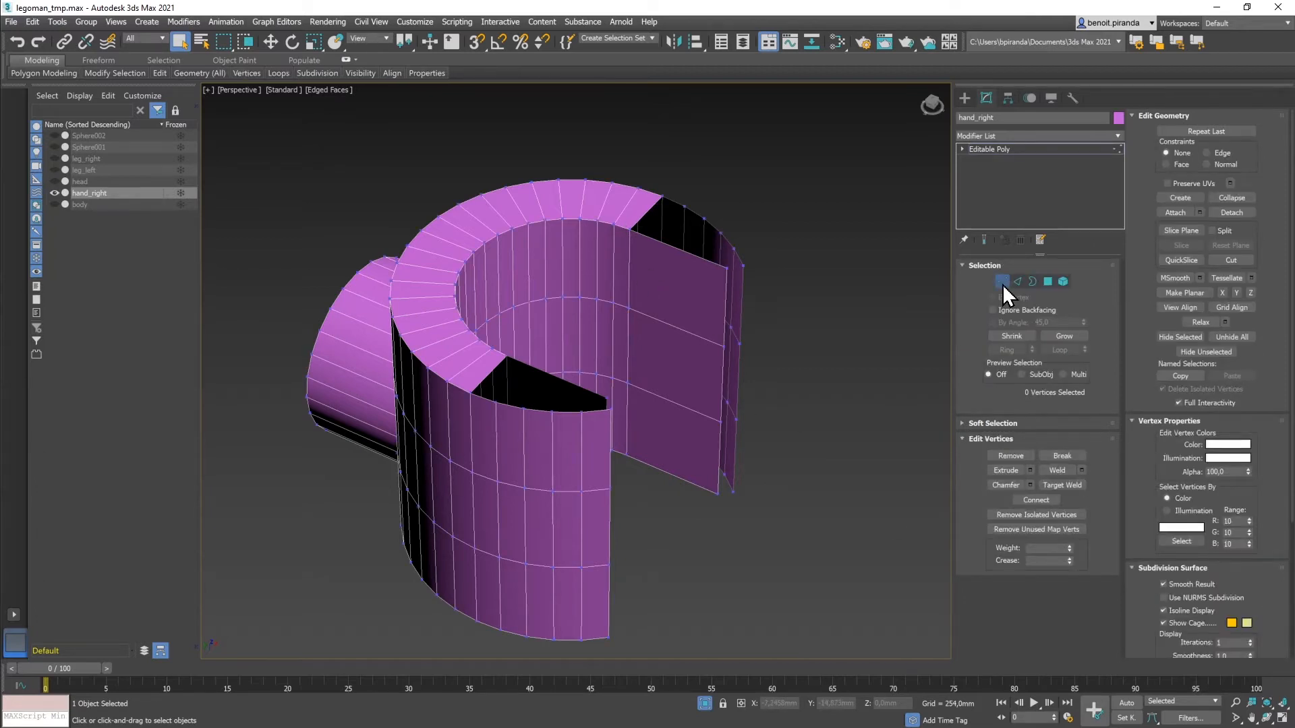
{"action": "key", "text": "alt+w"}
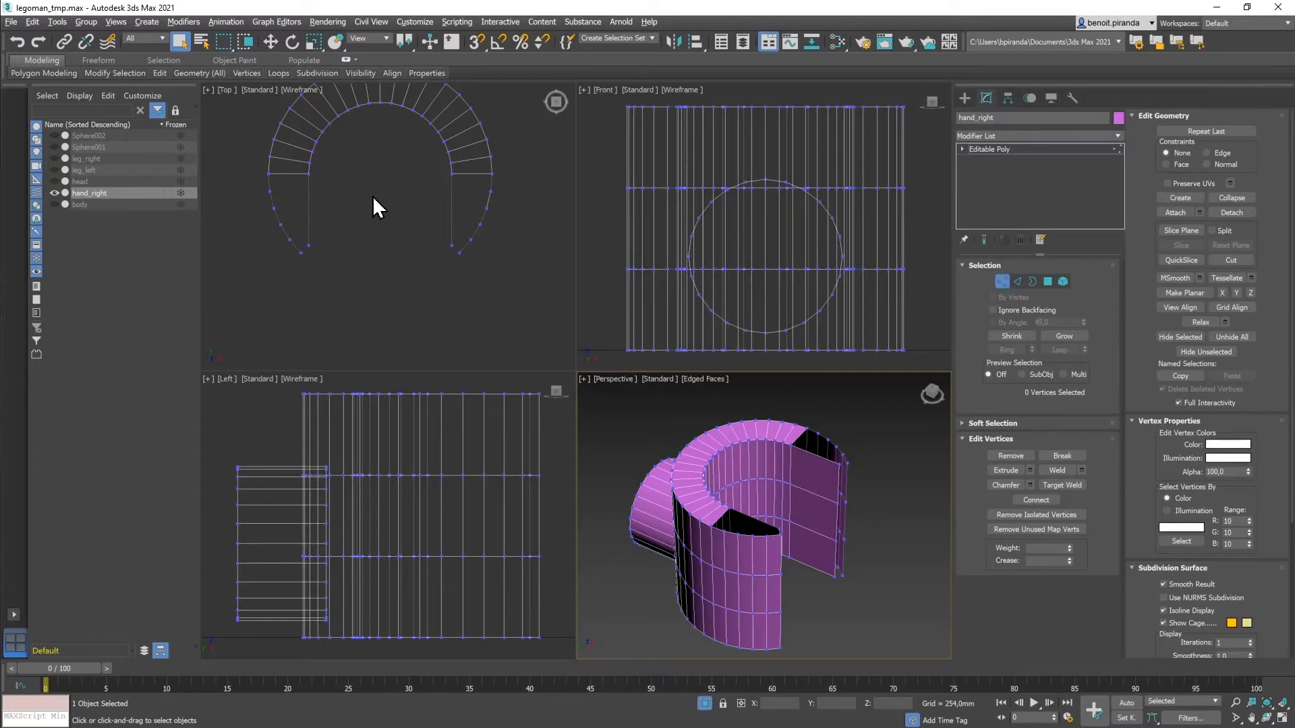
{"action": "left_click", "coordinate": [300, 173]}
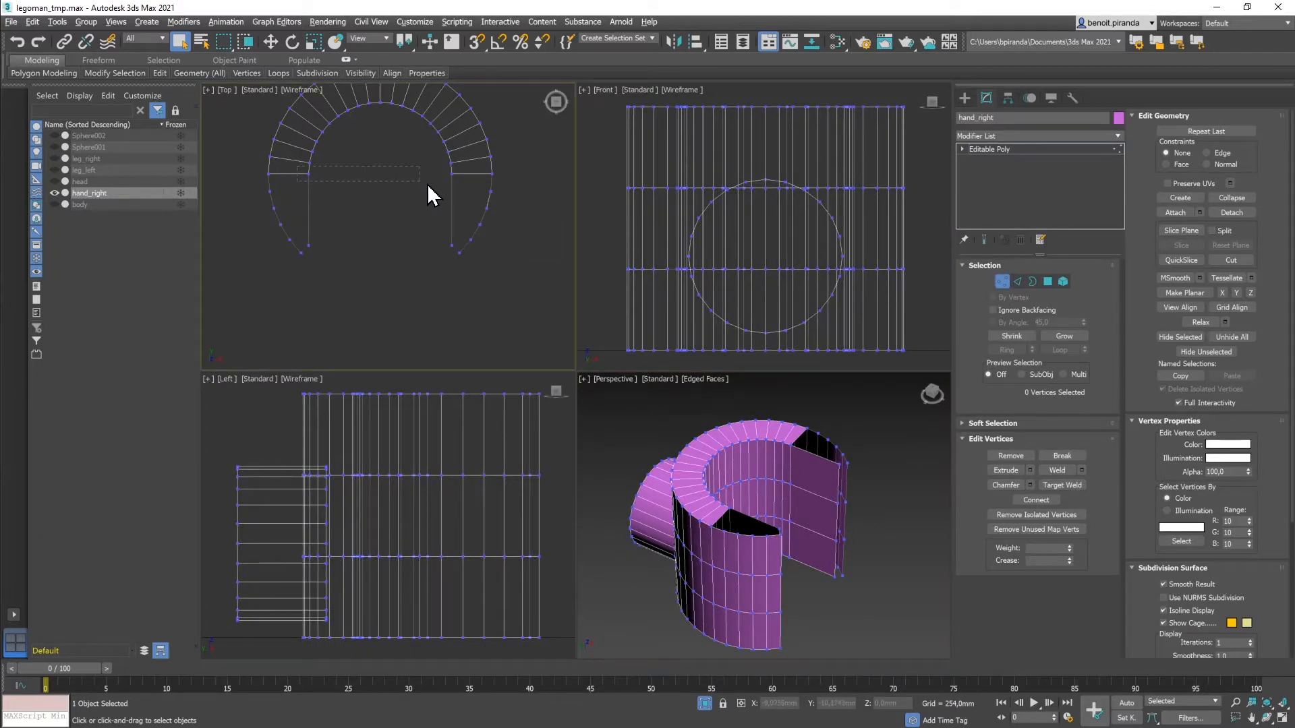
{"action": "left_click_drag", "start_coordinate": [462, 188], "coordinate": [463, 187]}
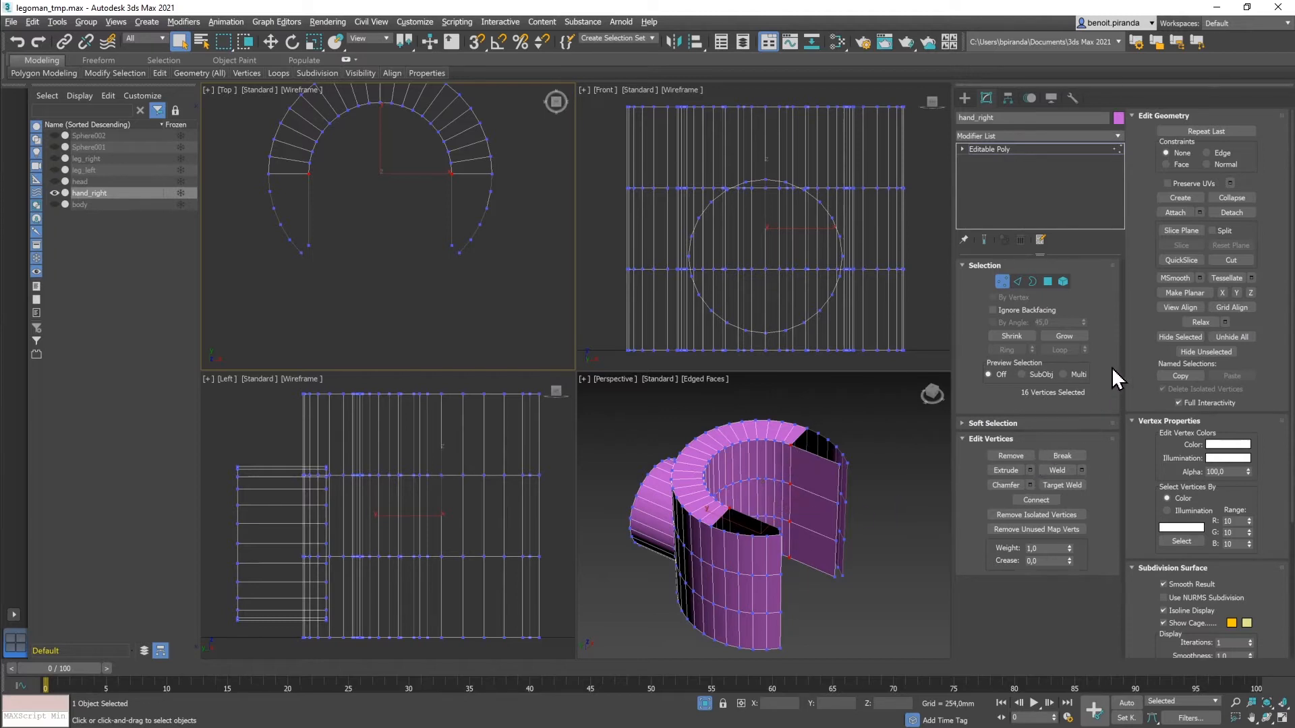
{"action": "left_click", "coordinate": [1082, 470]}
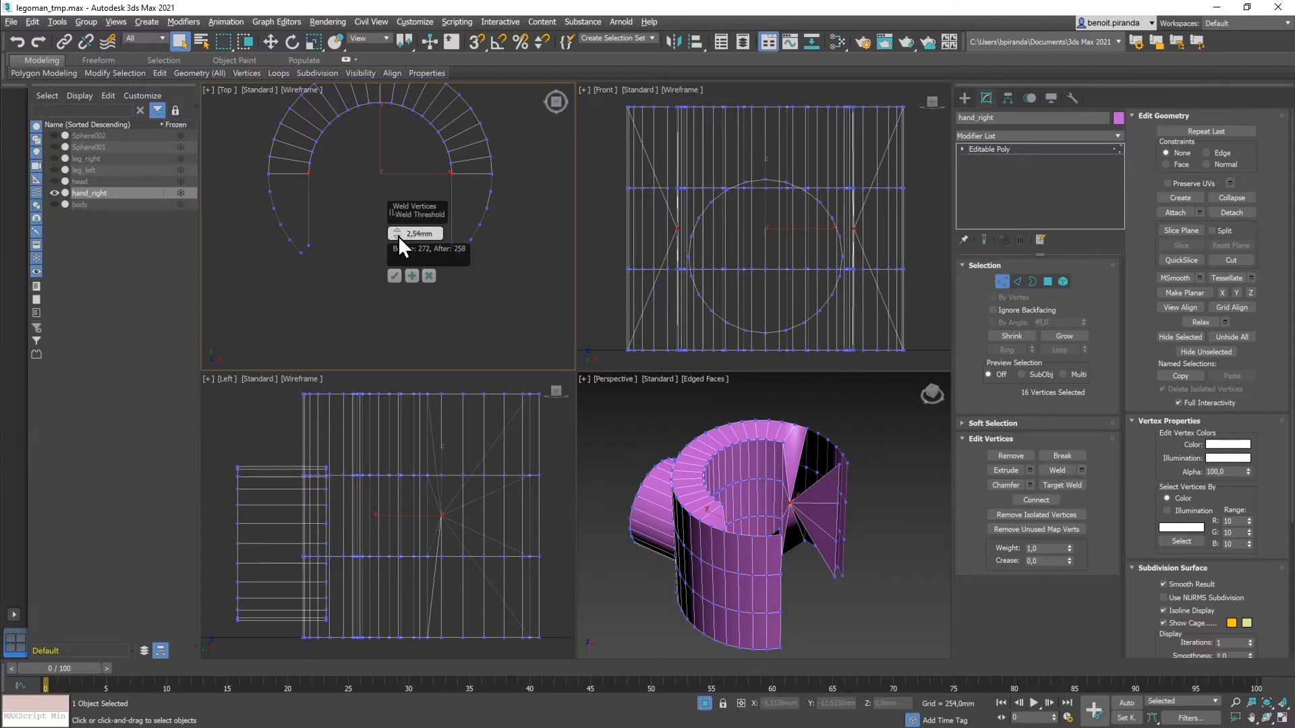
{"action": "left_click_drag", "start_coordinate": [399, 238], "coordinate": [405, 290]}
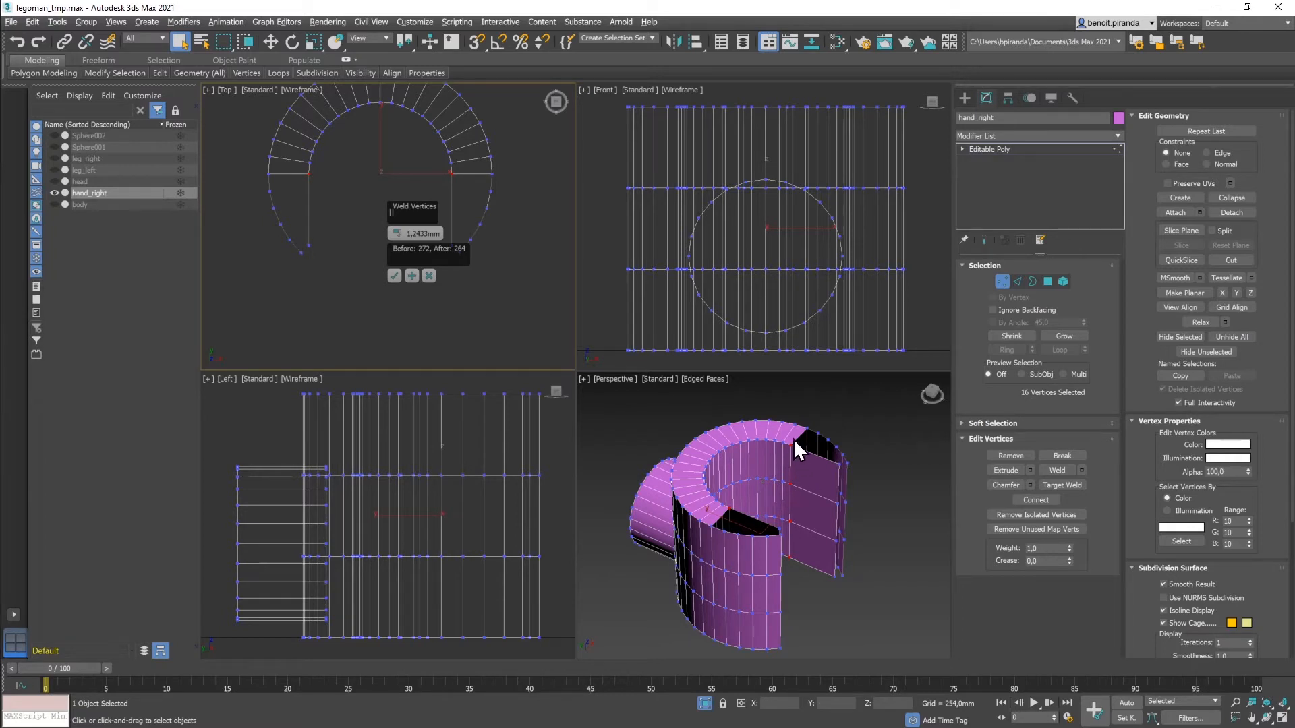
{"action": "left_click", "coordinate": [395, 276]}
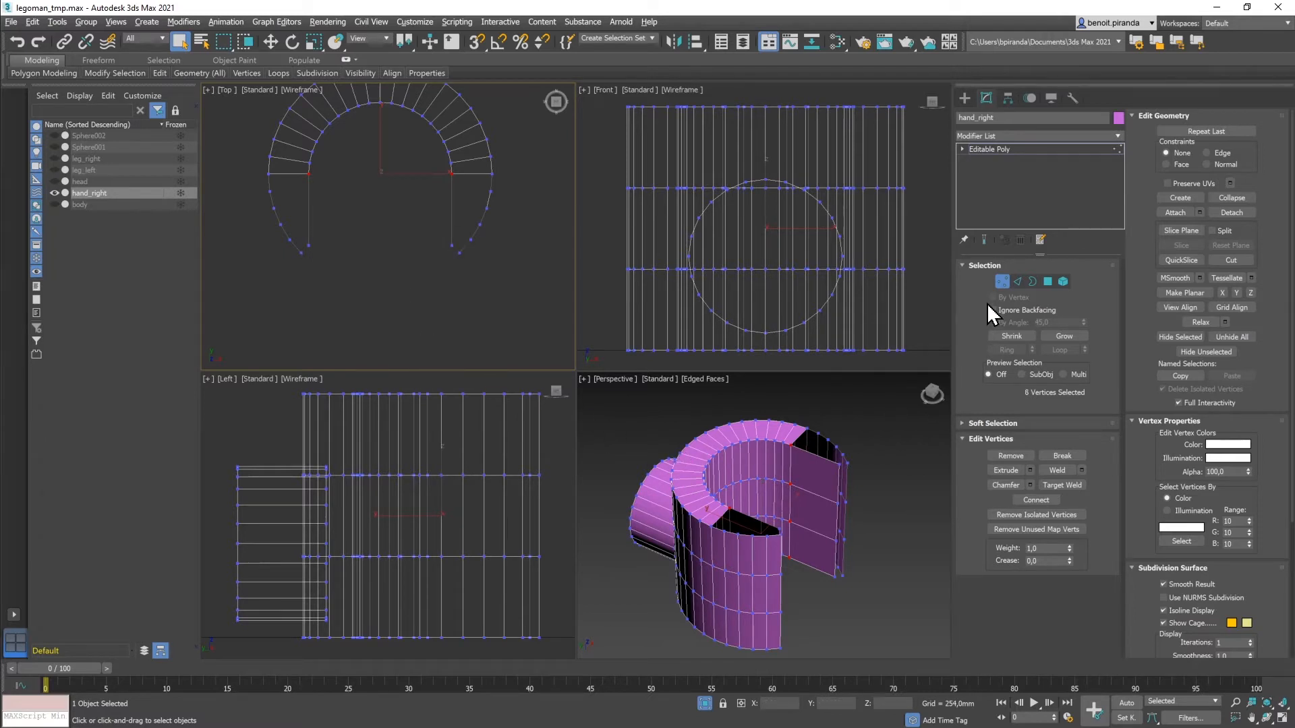
{"action": "left_click", "coordinate": [1047, 283]}
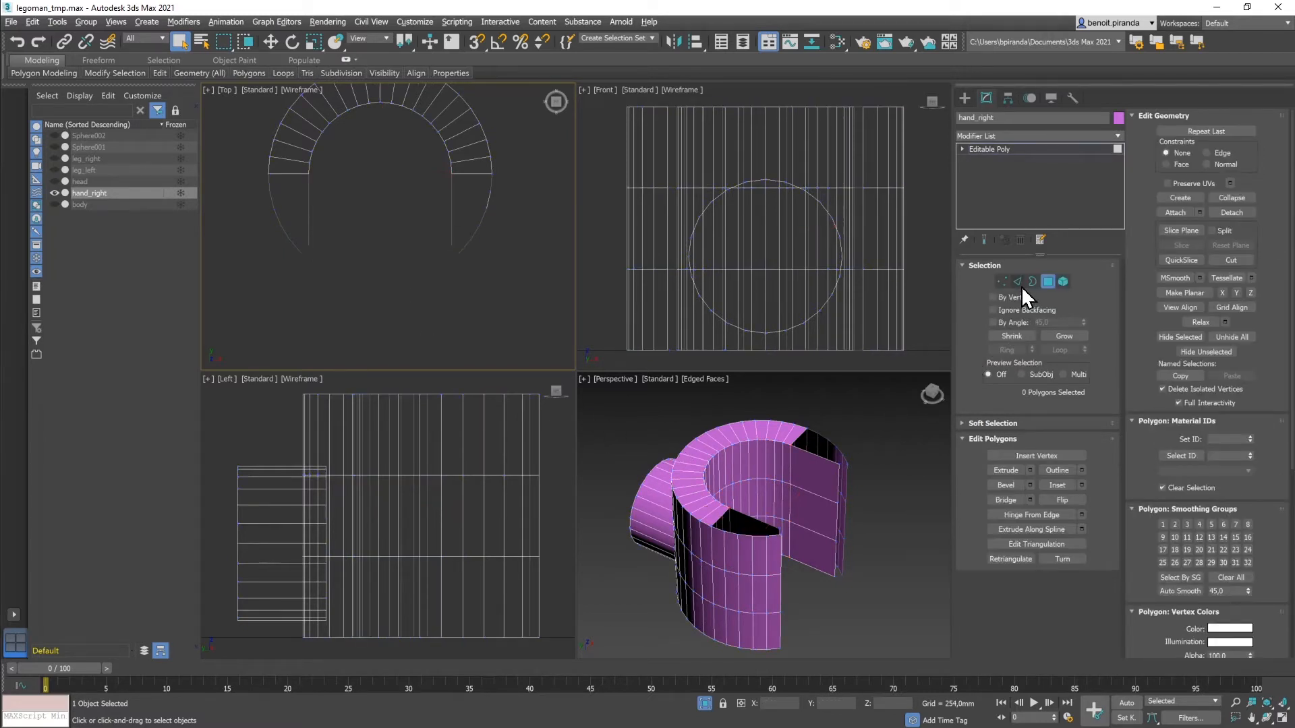
Step: Bridge the facing edges down the right-side slit of the front panel
{"action": "left_click", "coordinate": [1018, 283]}
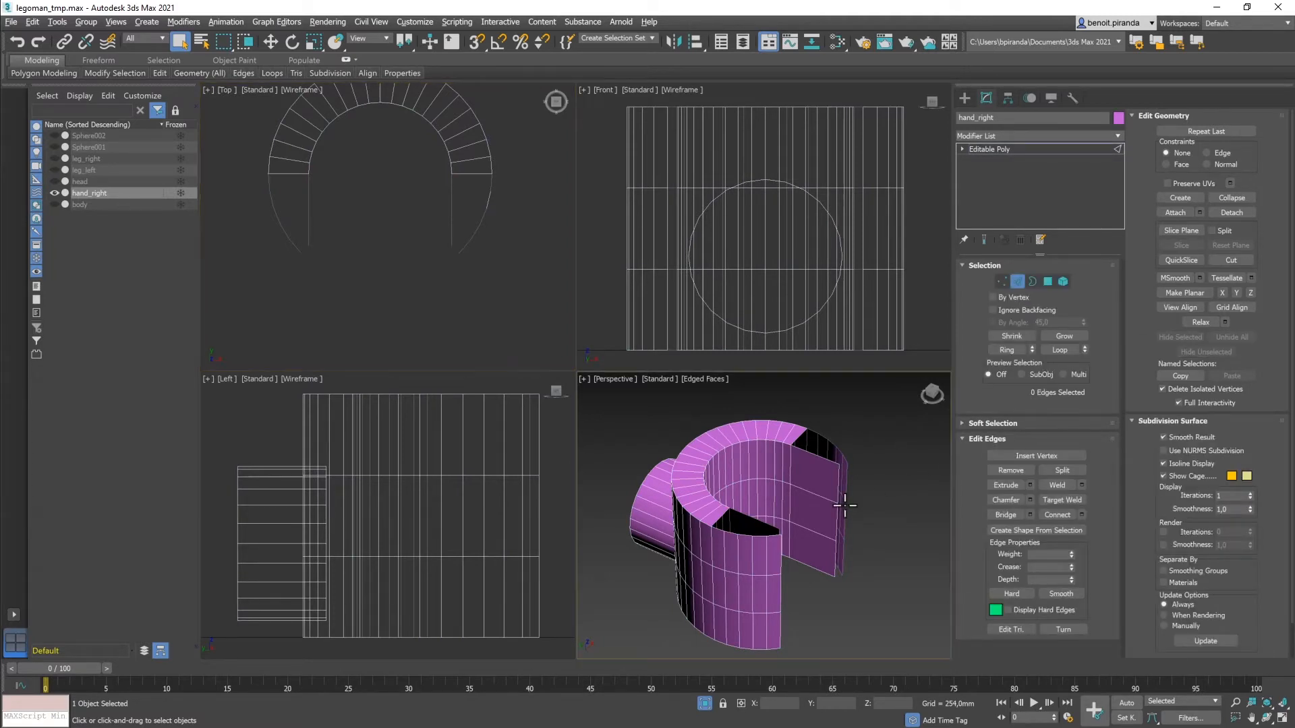
{"action": "key", "text": "alt+w"}
{"action": "middle_click_drag", "start_coordinate": [816, 371], "coordinate": [777, 321], "text": "alt"}
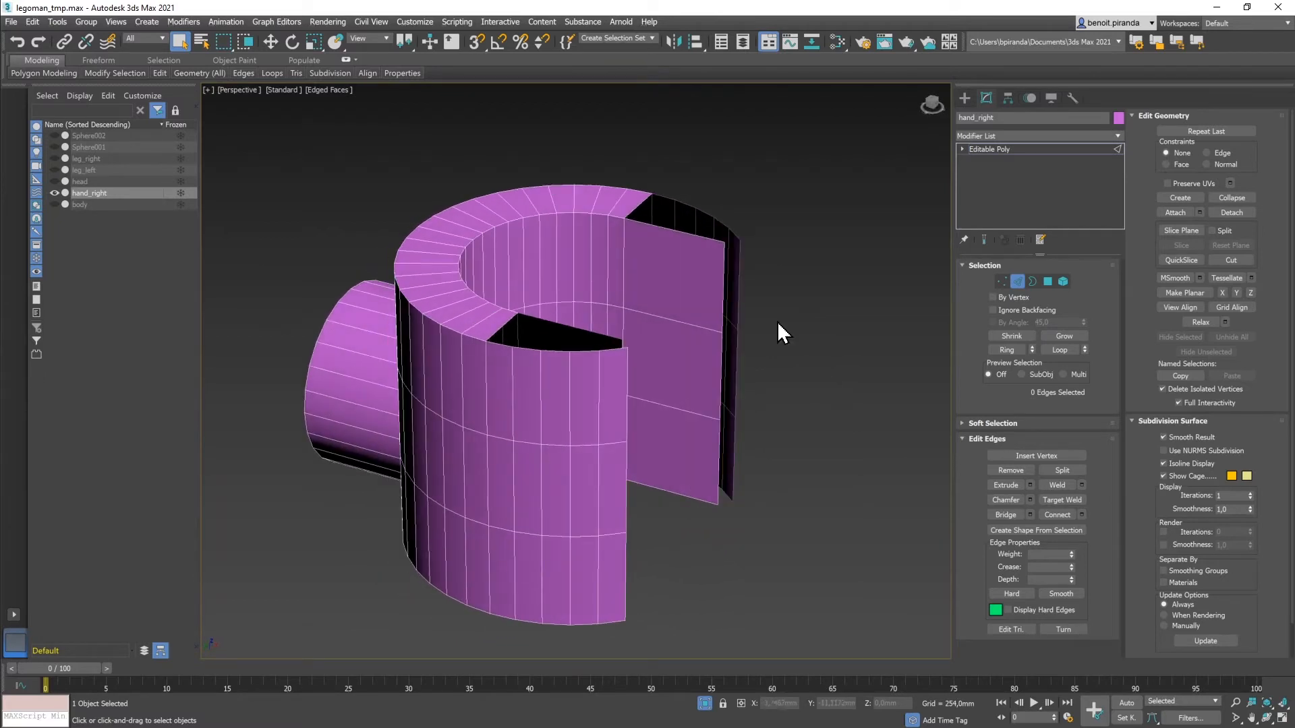
{"action": "left_click", "coordinate": [727, 265]}
{"action": "left_click", "coordinate": [735, 278], "text": "ctrl"}
{"action": "left_click", "coordinate": [1030, 515]}
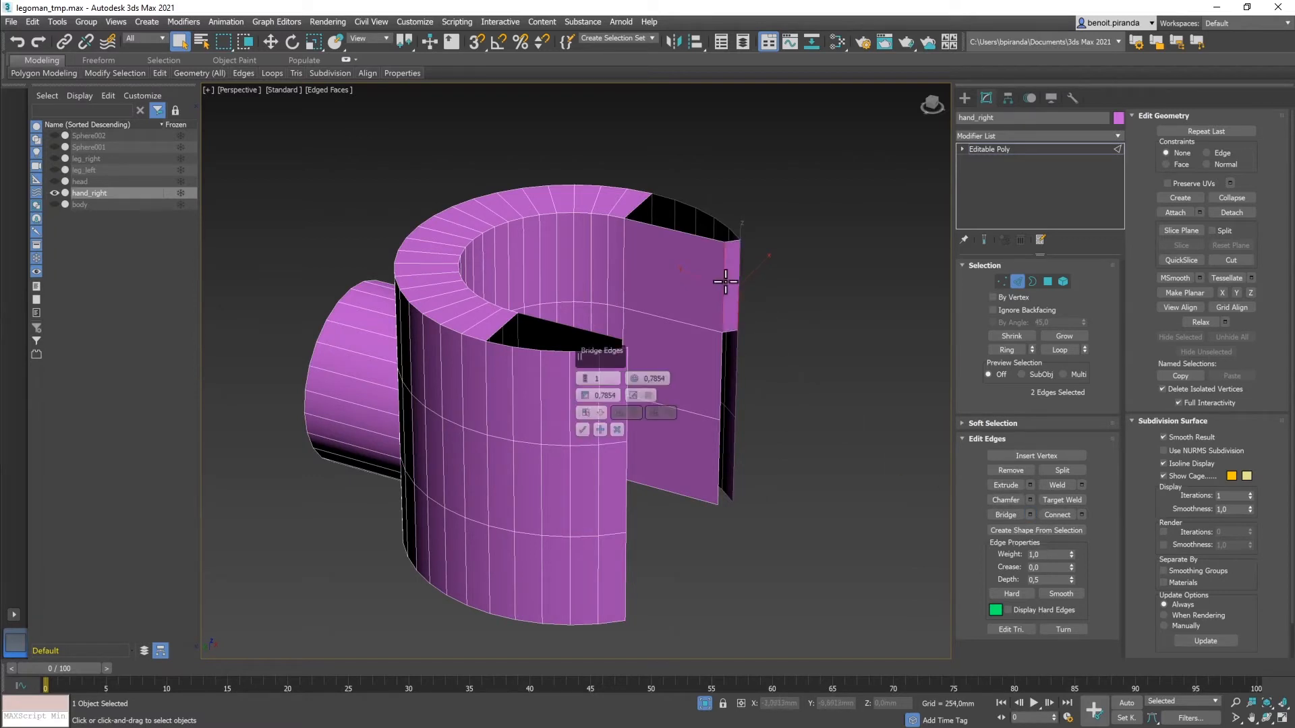
{"action": "left_click", "coordinate": [721, 372], "text": "ctrl"}
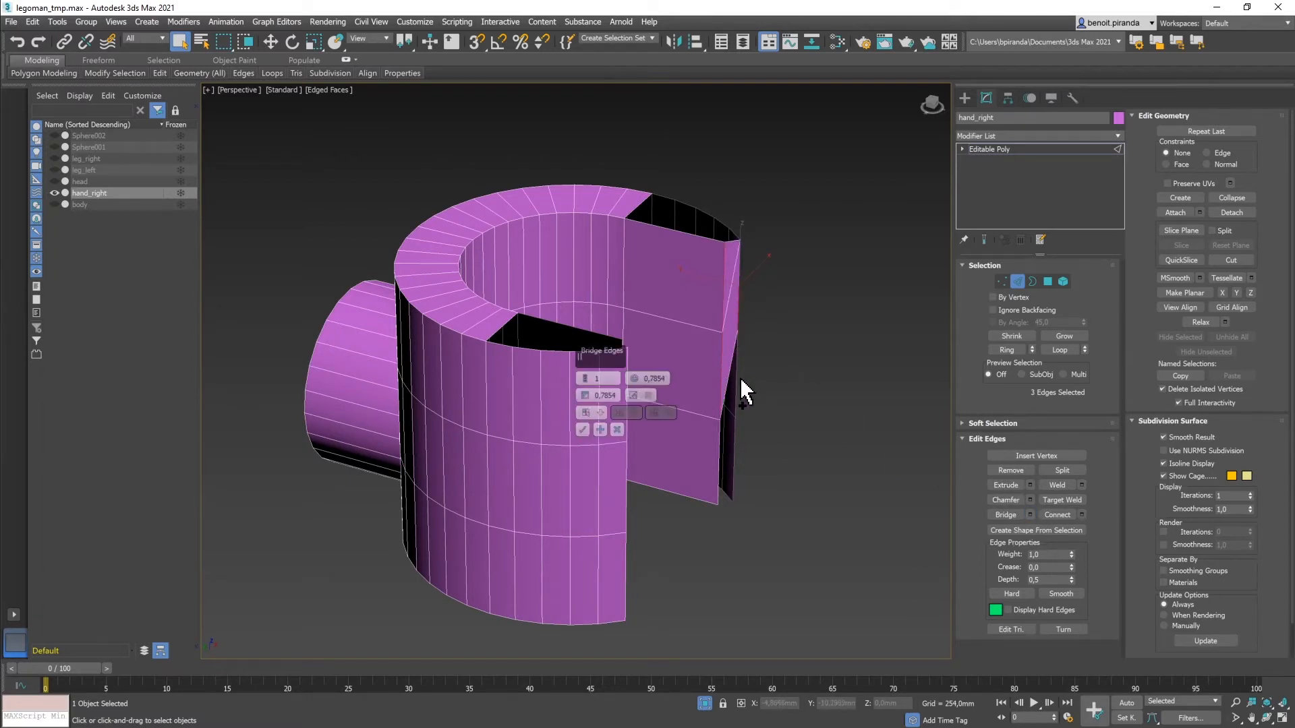
{"action": "left_click", "coordinate": [734, 379], "text": "ctrl"}
{"action": "left_click", "coordinate": [719, 454], "text": "ctrl"}
{"action": "left_click", "coordinate": [734, 466], "text": "ctrl"}
{"action": "middle_click_drag", "start_coordinate": [811, 443], "coordinate": [777, 446], "text": "alt"}
Step: Bridge the edges along the lower-left and upper-left strips to fill the left slit
{"action": "left_click", "coordinate": [599, 430]}
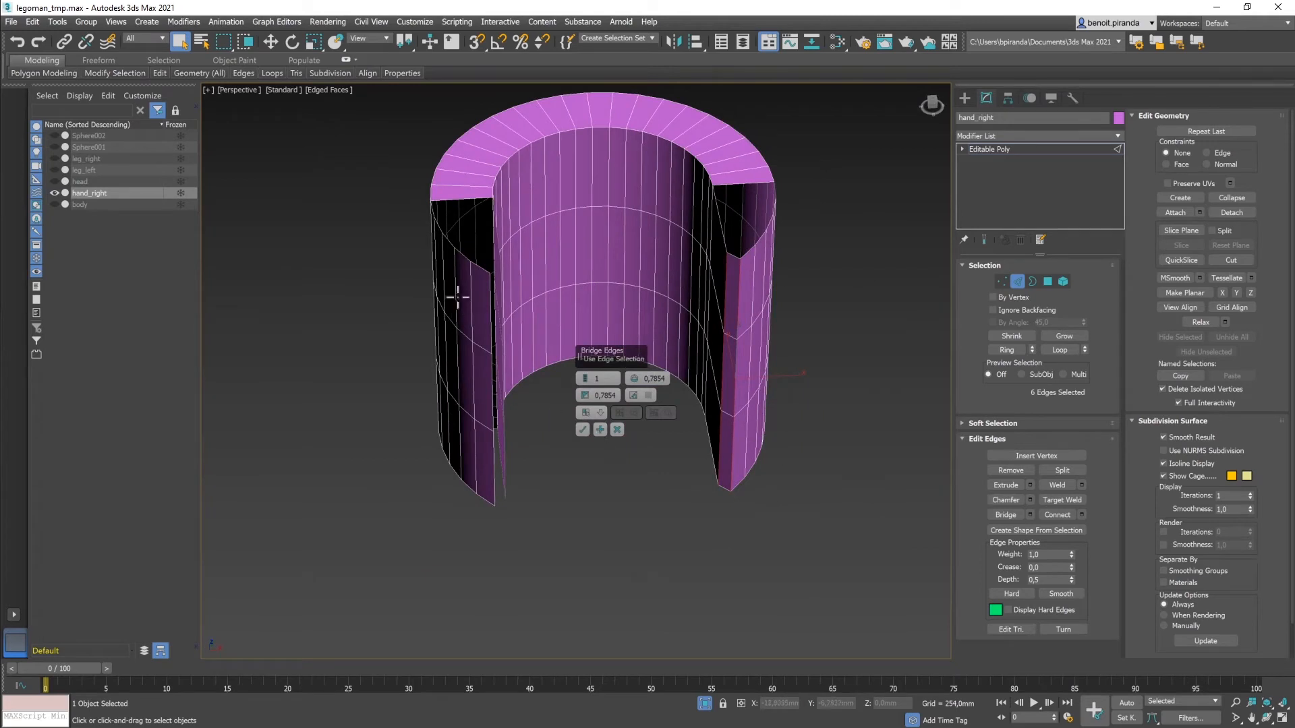
{"action": "left_click", "coordinate": [490, 301]}
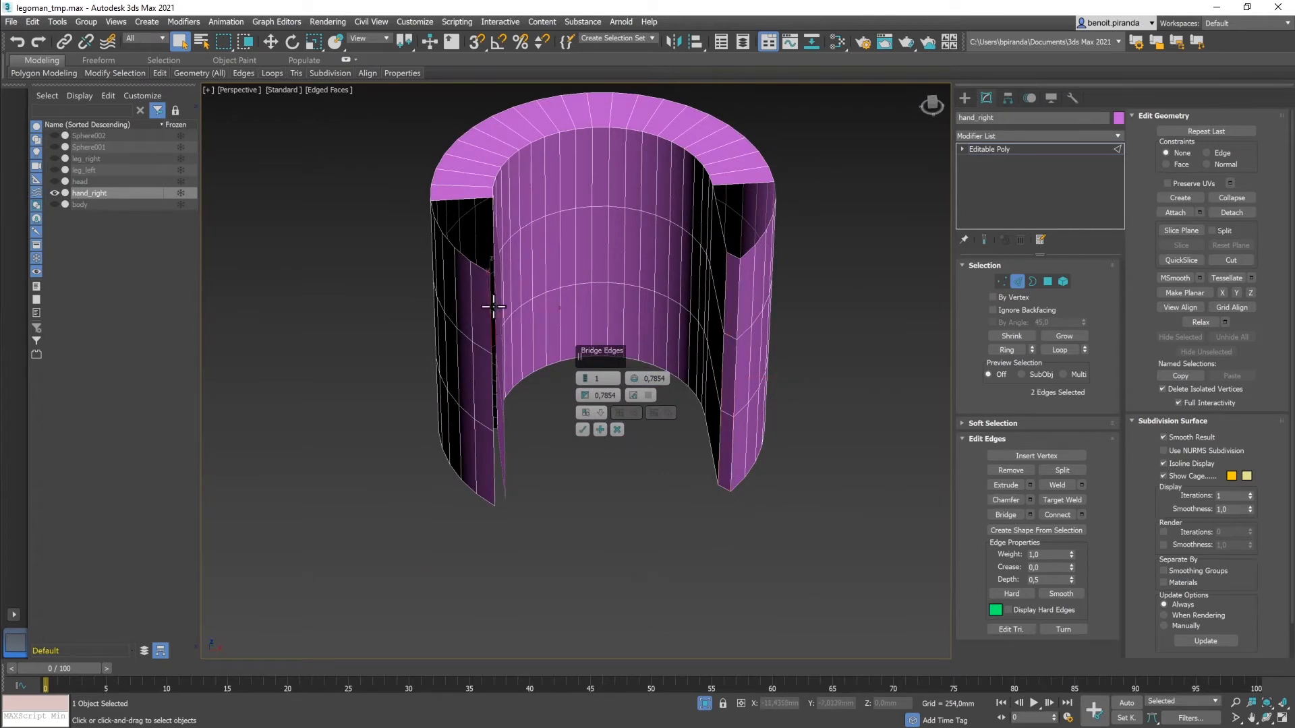
{"action": "left_click", "coordinate": [494, 377], "text": "ctrl"}
{"action": "left_click", "coordinate": [496, 379], "text": "ctrl"}
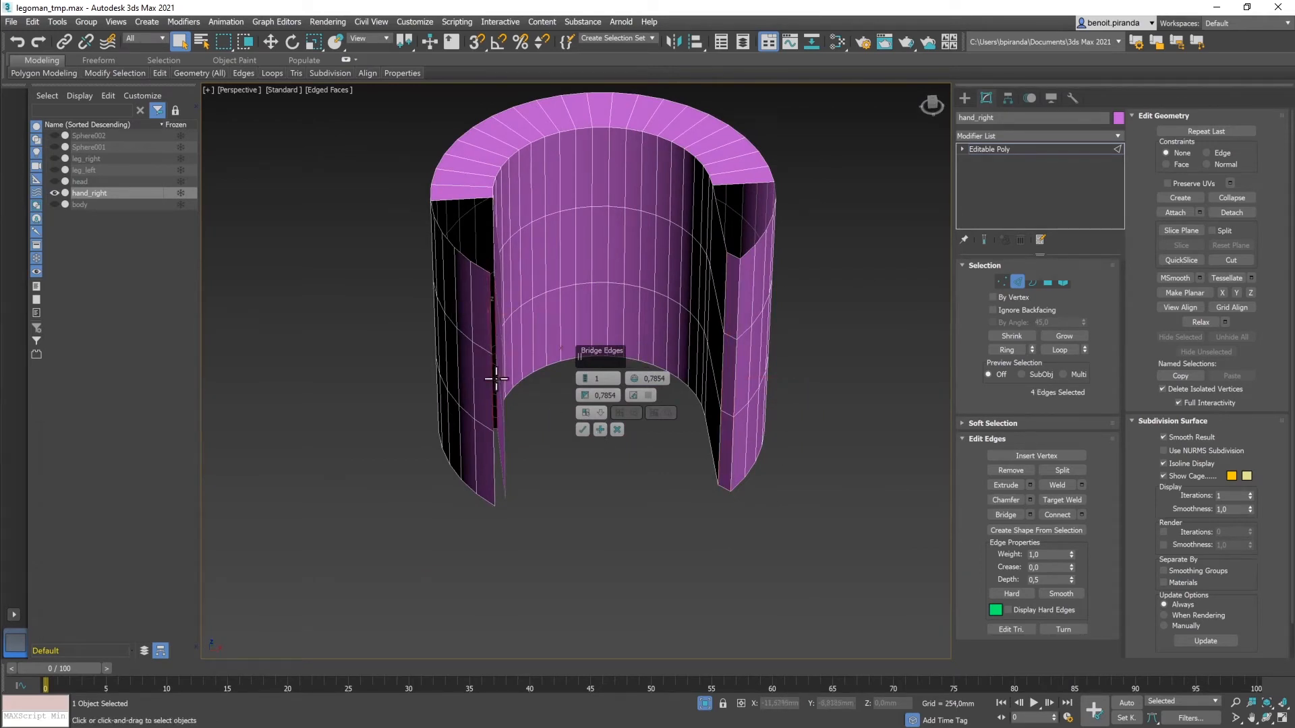
{"action": "left_click", "coordinate": [498, 470], "text": "ctrl"}
{"action": "middle_click_drag", "start_coordinate": [552, 474], "coordinate": [401, 461], "text": "alt"}
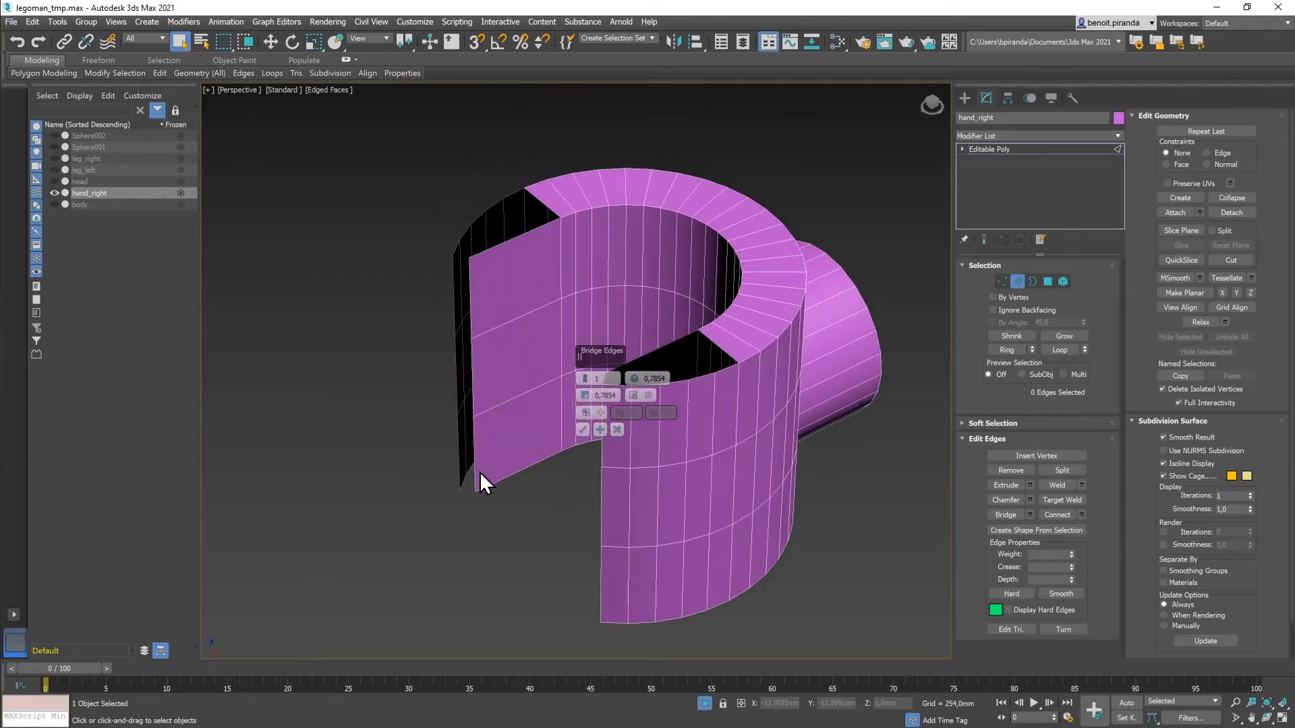
{"action": "left_click", "coordinate": [456, 467]}
{"action": "left_click", "coordinate": [460, 463], "text": "ctrl"}
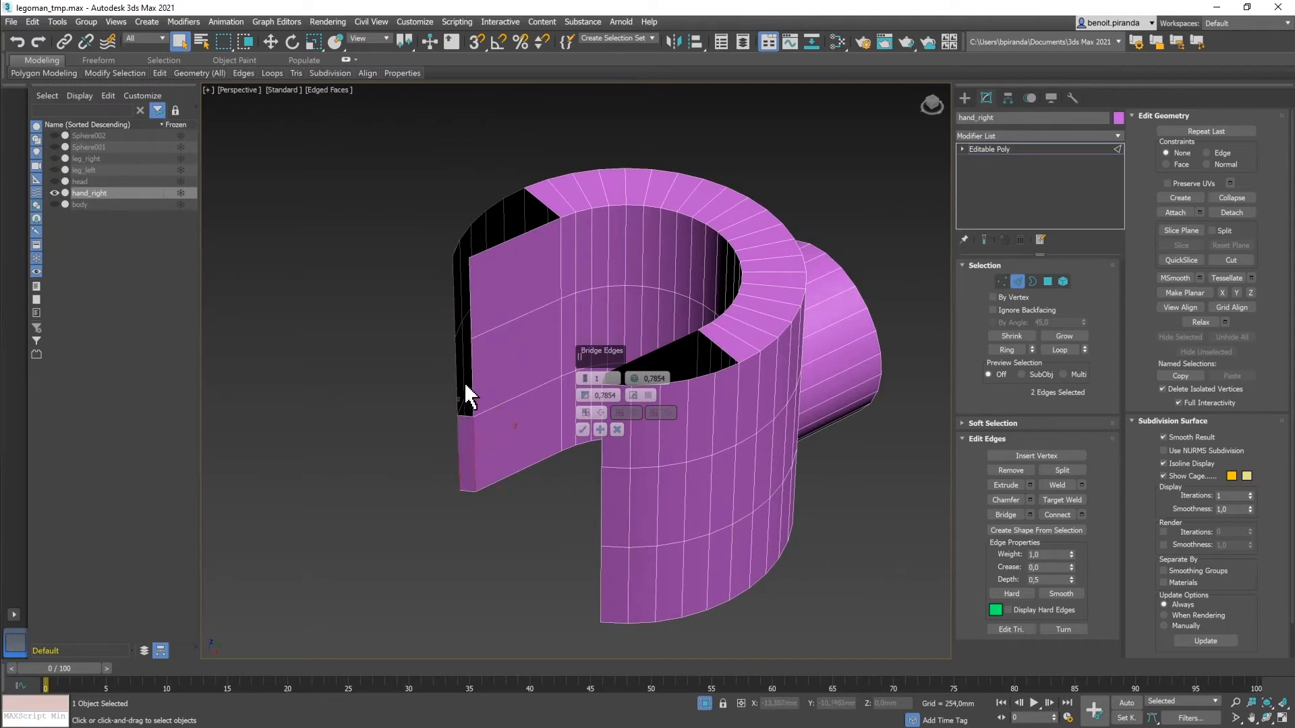
{"action": "left_click", "coordinate": [472, 370], "text": "ctrl"}
{"action": "left_click", "coordinate": [456, 364], "text": "ctrl"}
{"action": "left_click", "coordinate": [466, 304], "text": "ctrl"}
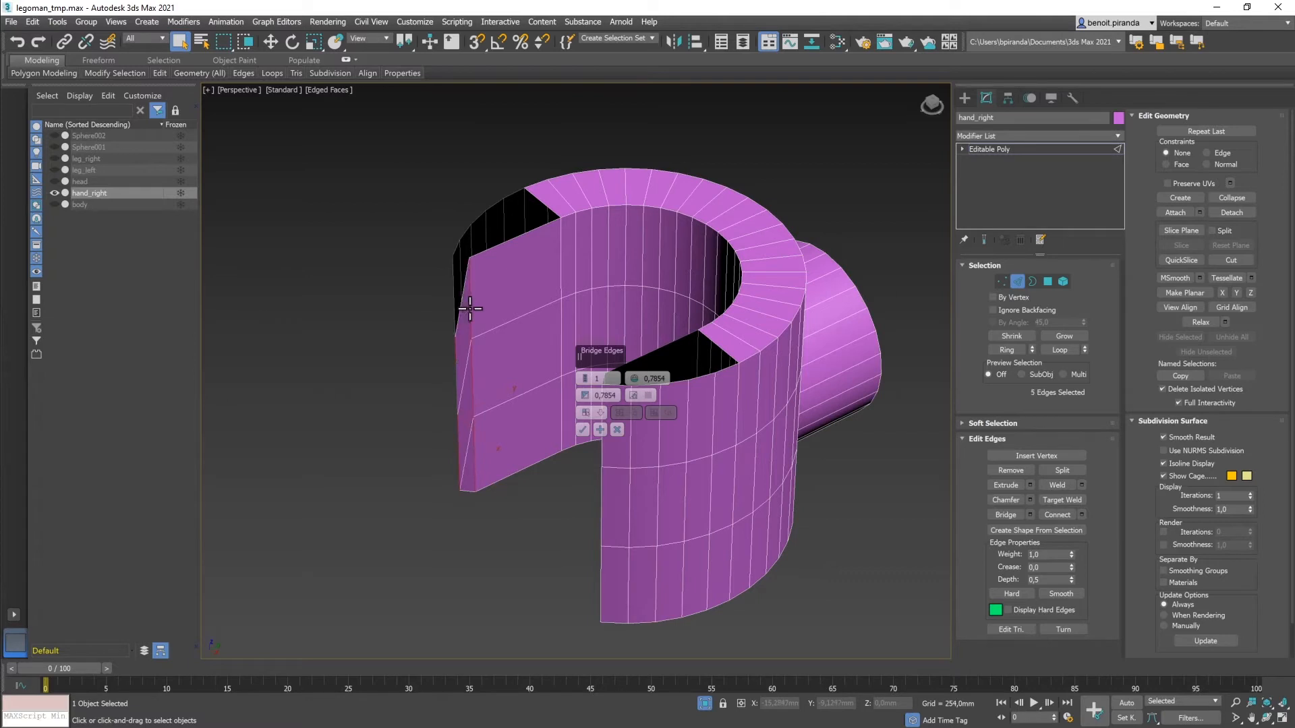
{"action": "left_click", "coordinate": [451, 287], "text": "ctrl"}
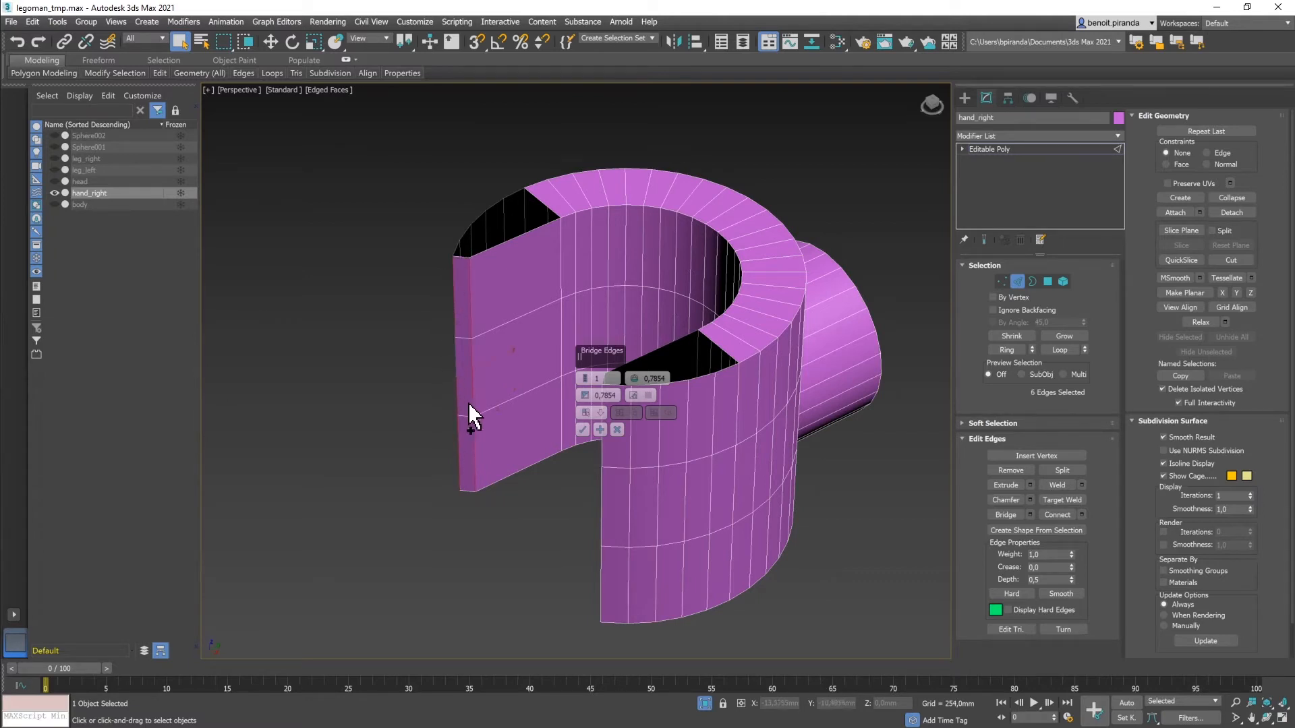
{"action": "left_click", "coordinate": [582, 429]}
{"action": "middle_click_drag", "start_coordinate": [356, 396], "coordinate": [589, 412], "text": "alt"}
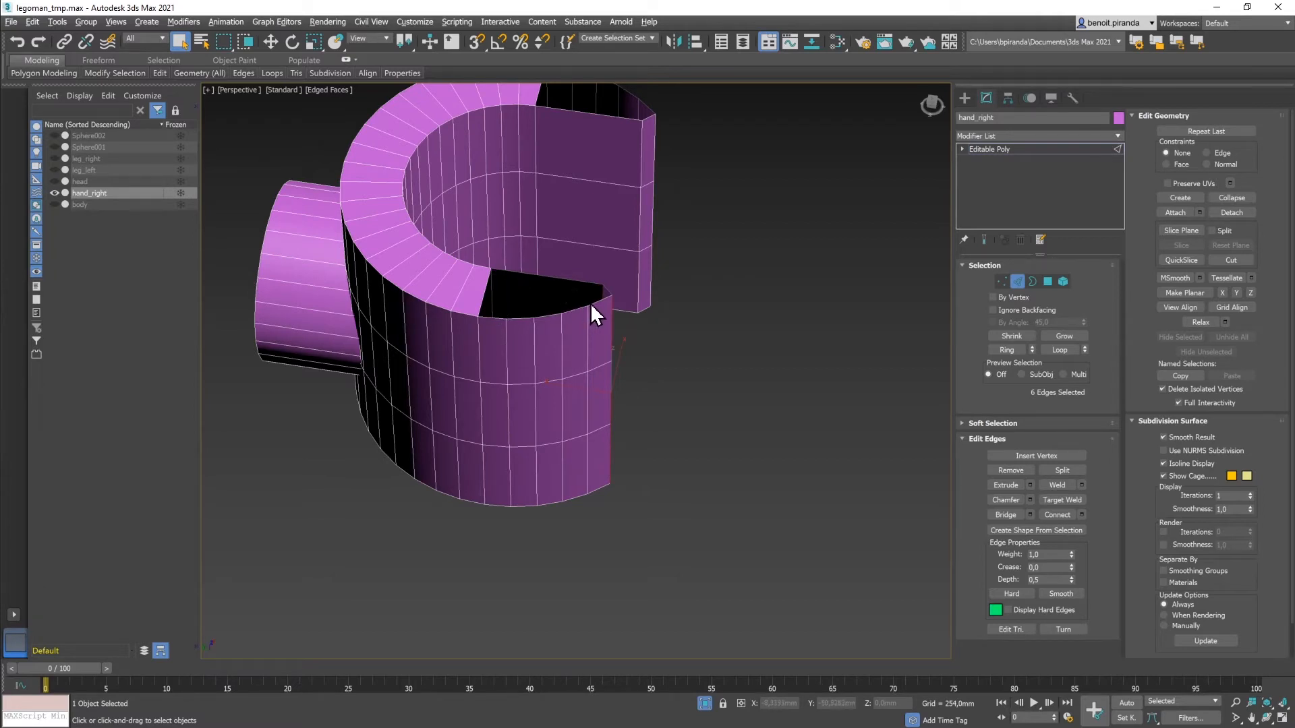
Step: Start an edge bridge across the top opening from its left and front edges
{"action": "left_click", "coordinate": [490, 317]}
{"action": "key", "text": "space"}
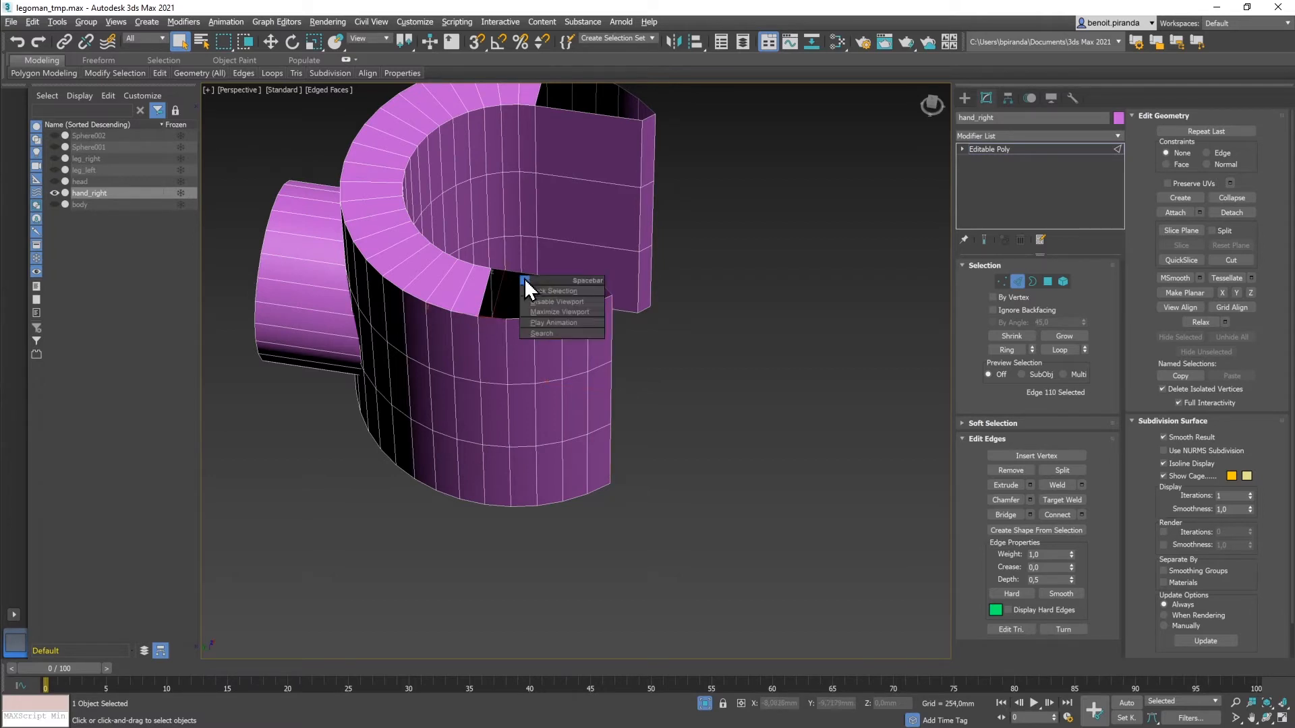
{"action": "key", "text": "Escape"}
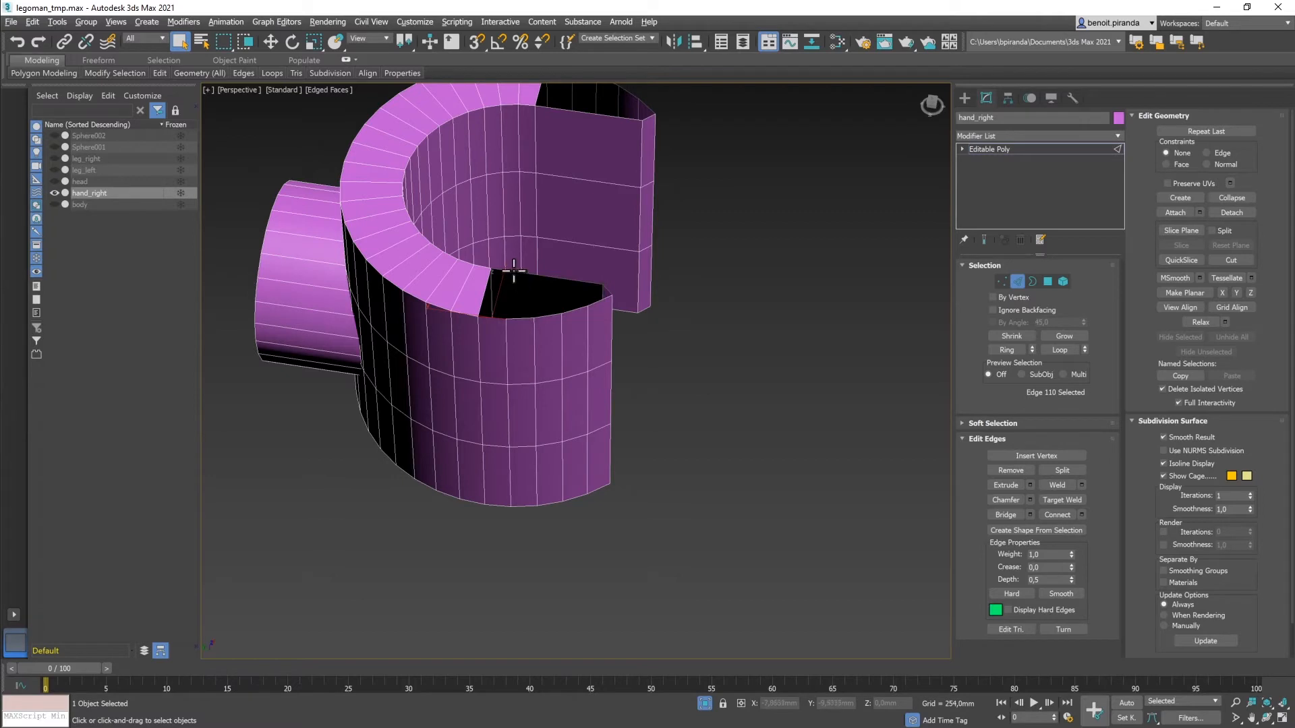
{"action": "left_click", "coordinate": [1000, 514]}
{"action": "left_click", "coordinate": [1017, 516]}
{"action": "left_click", "coordinate": [555, 281]}
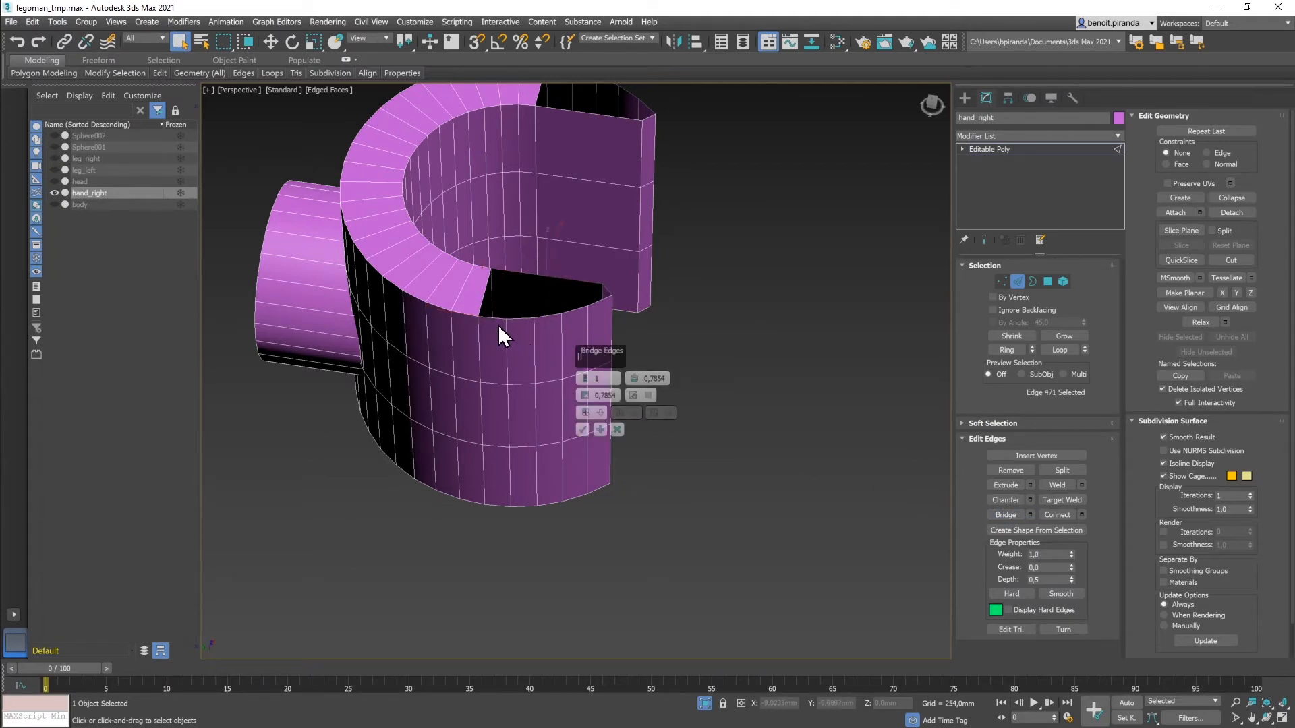
{"action": "left_click", "coordinate": [497, 314], "text": "ctrl"}
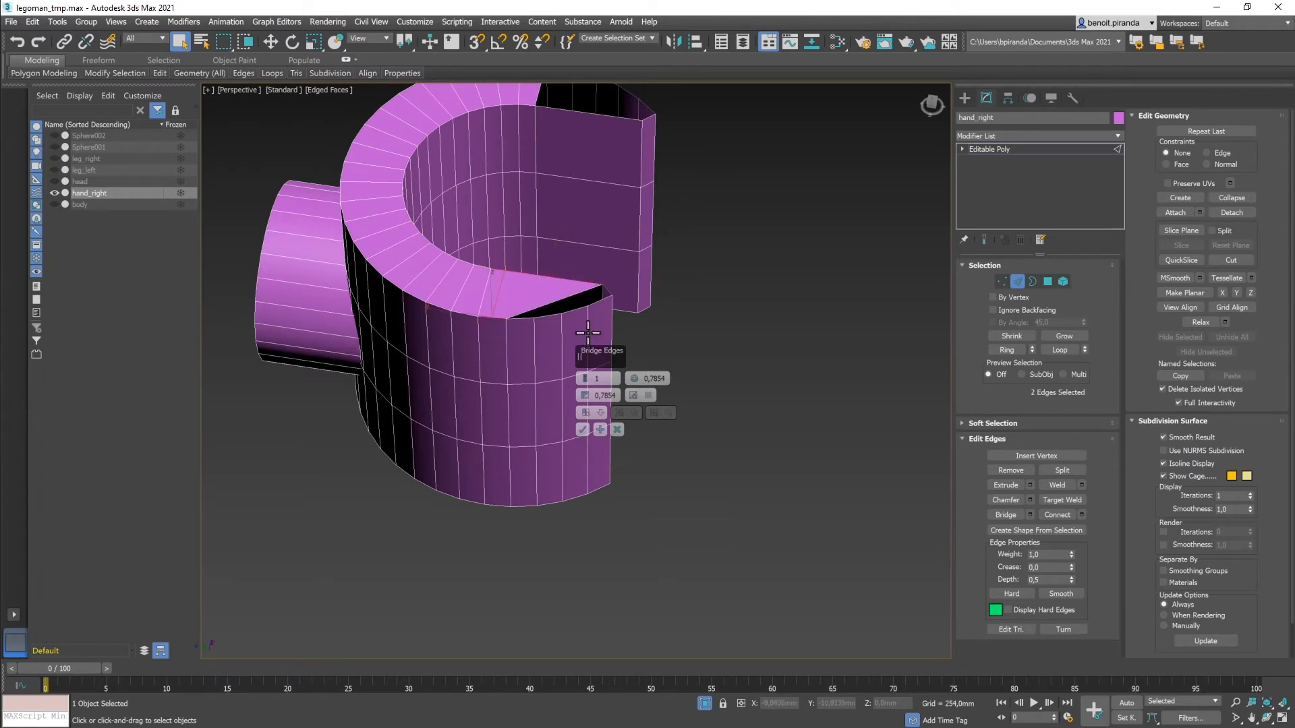
Step: Adjust the bridged edge pairs until the face fills the top opening
{"action": "left_click", "coordinate": [520, 327]}
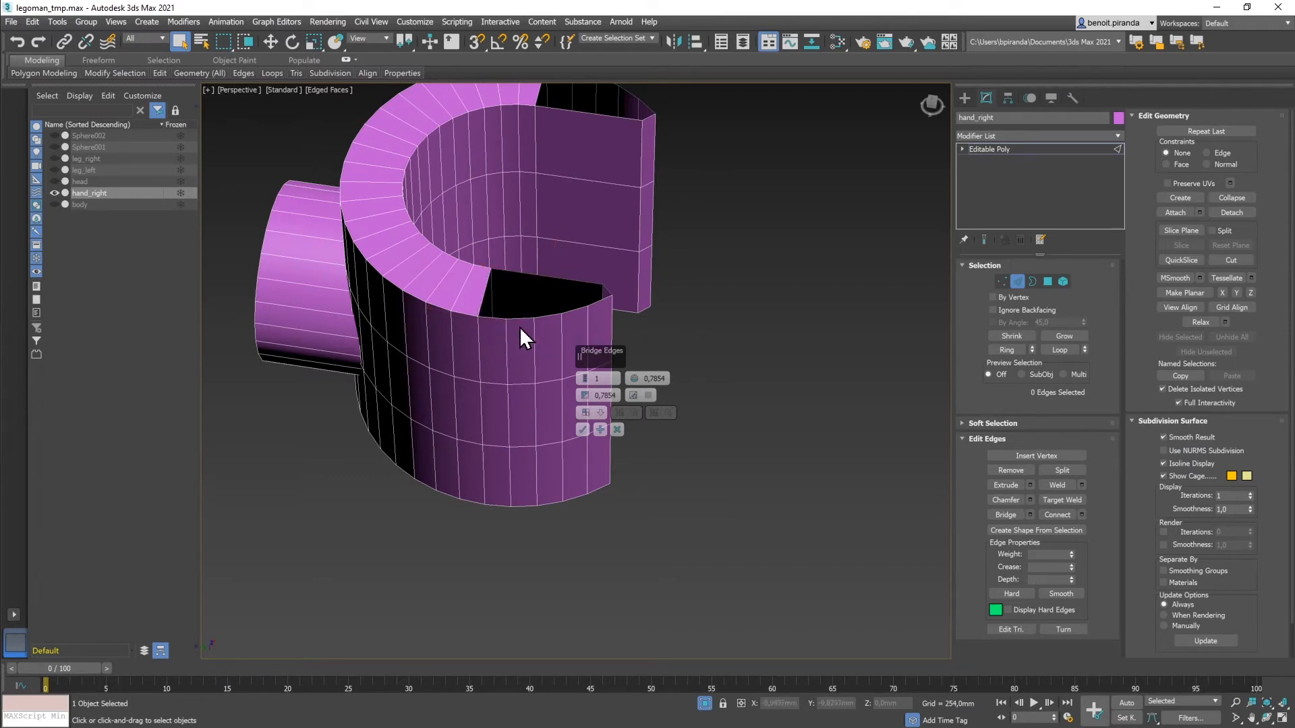
{"action": "left_click", "coordinate": [485, 289], "text": "ctrl"}
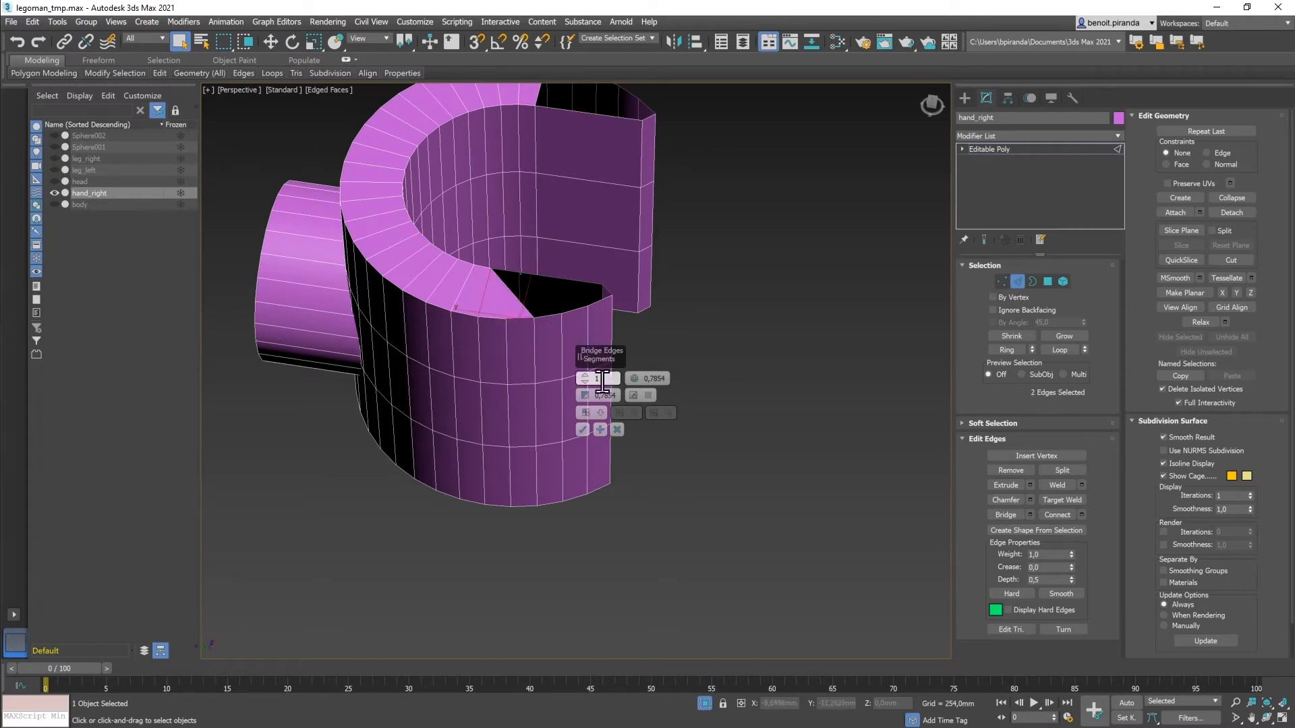
{"action": "left_click", "coordinate": [572, 308]}
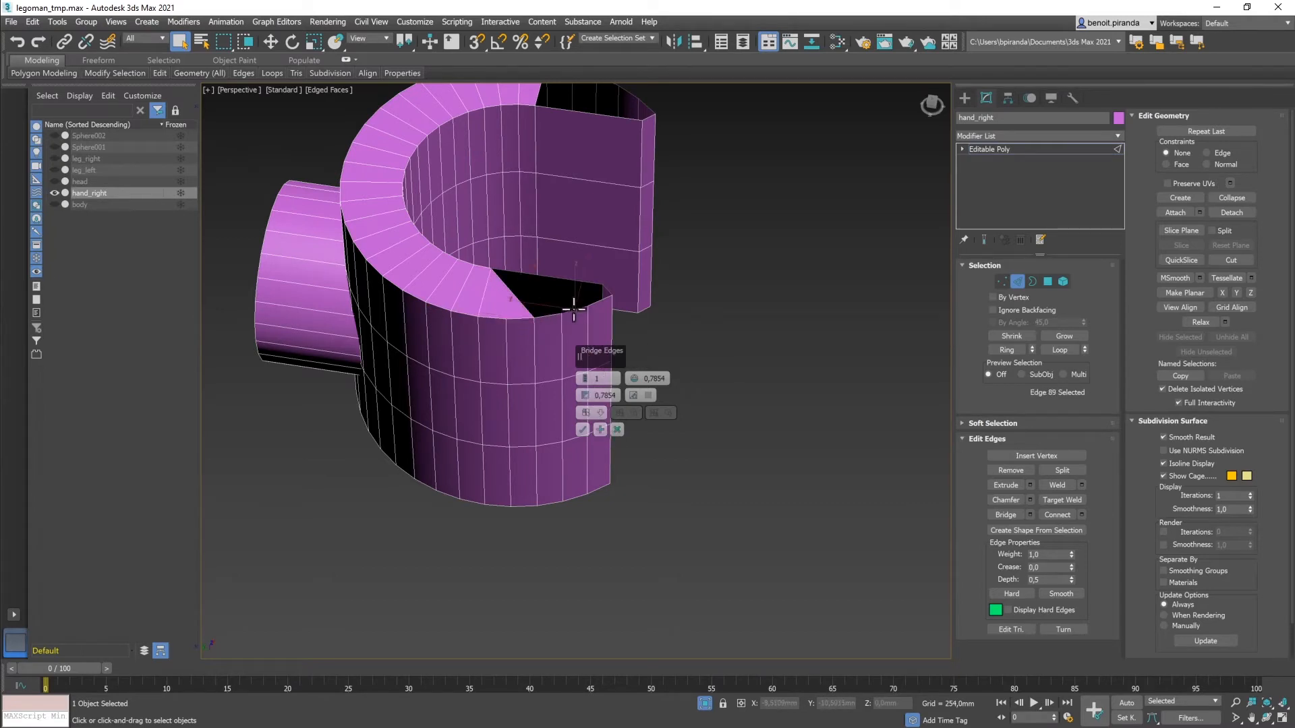
{"action": "left_click", "coordinate": [516, 297], "text": "ctrl"}
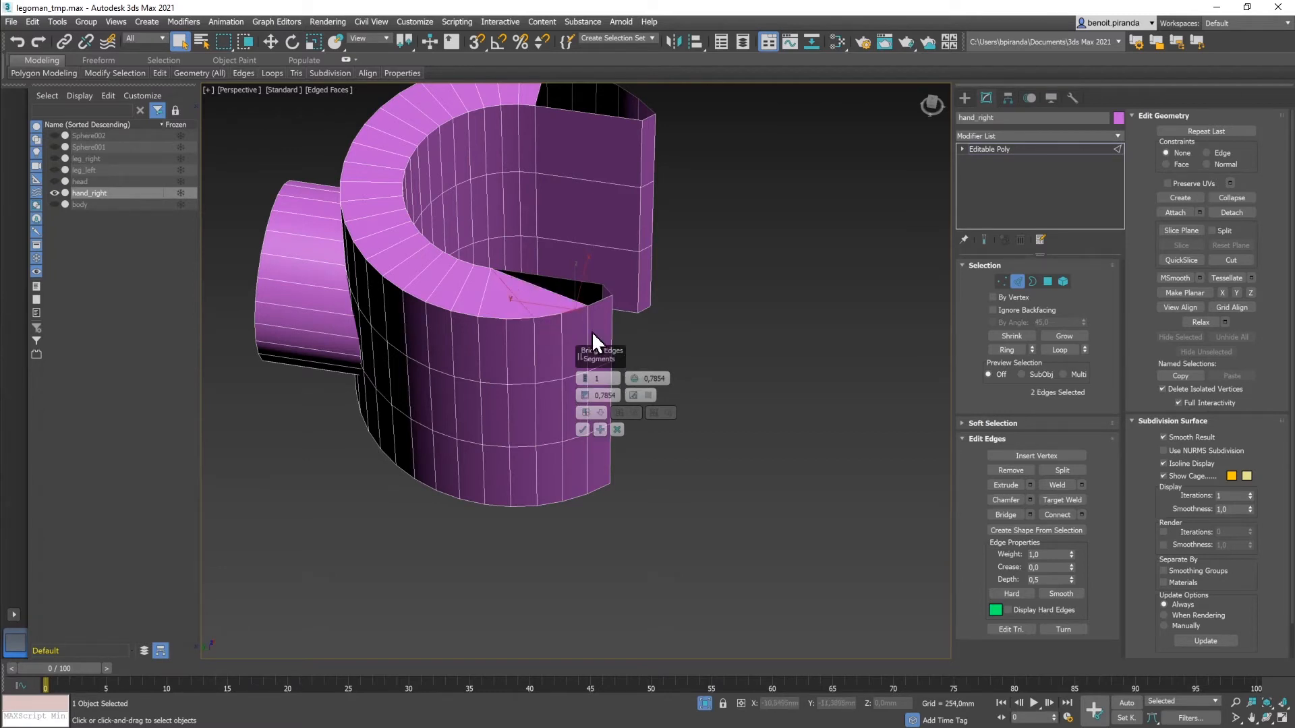
{"action": "left_click", "coordinate": [572, 301]}
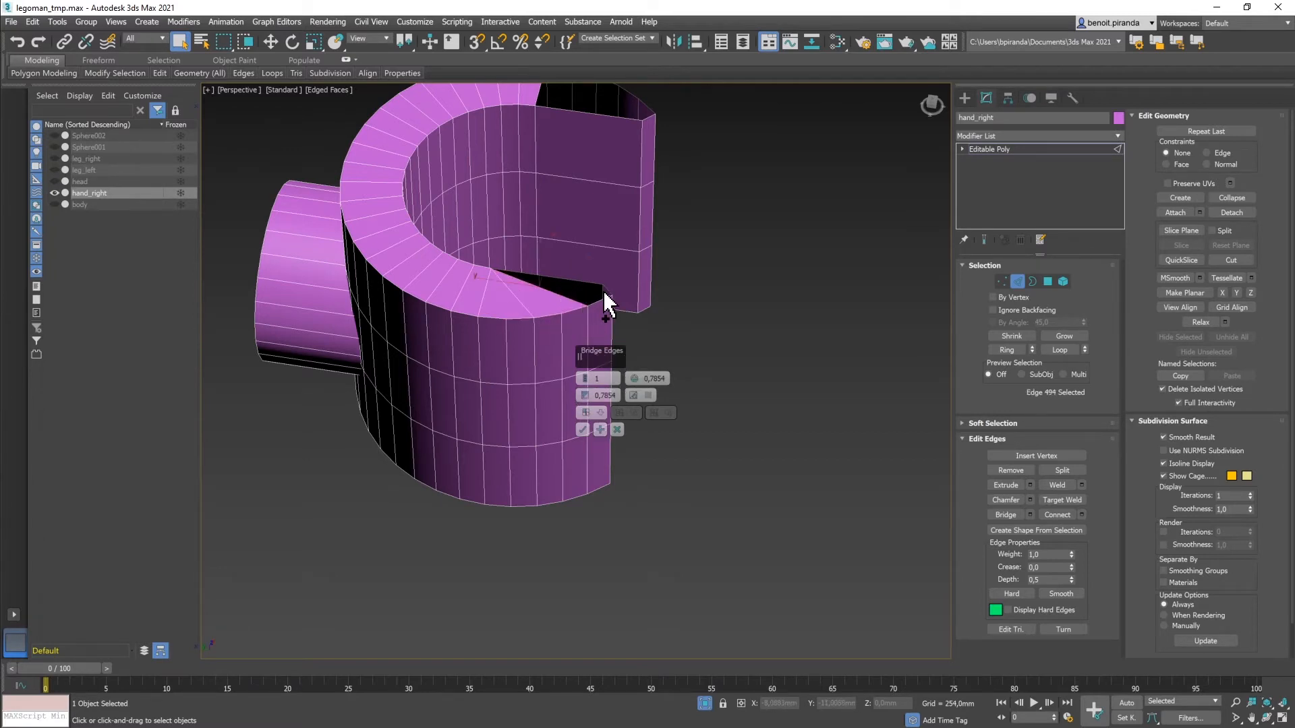
{"action": "left_click", "coordinate": [607, 290], "text": "ctrl"}
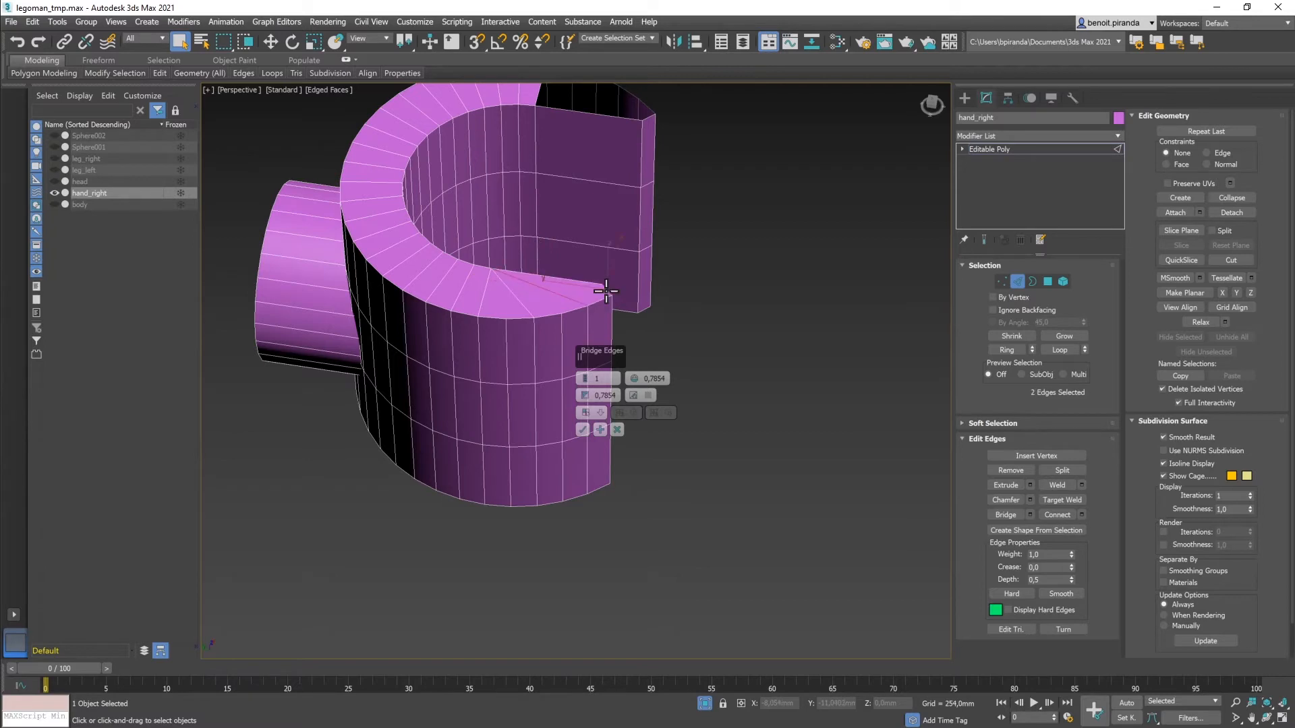
{"action": "left_click", "coordinate": [582, 431]}
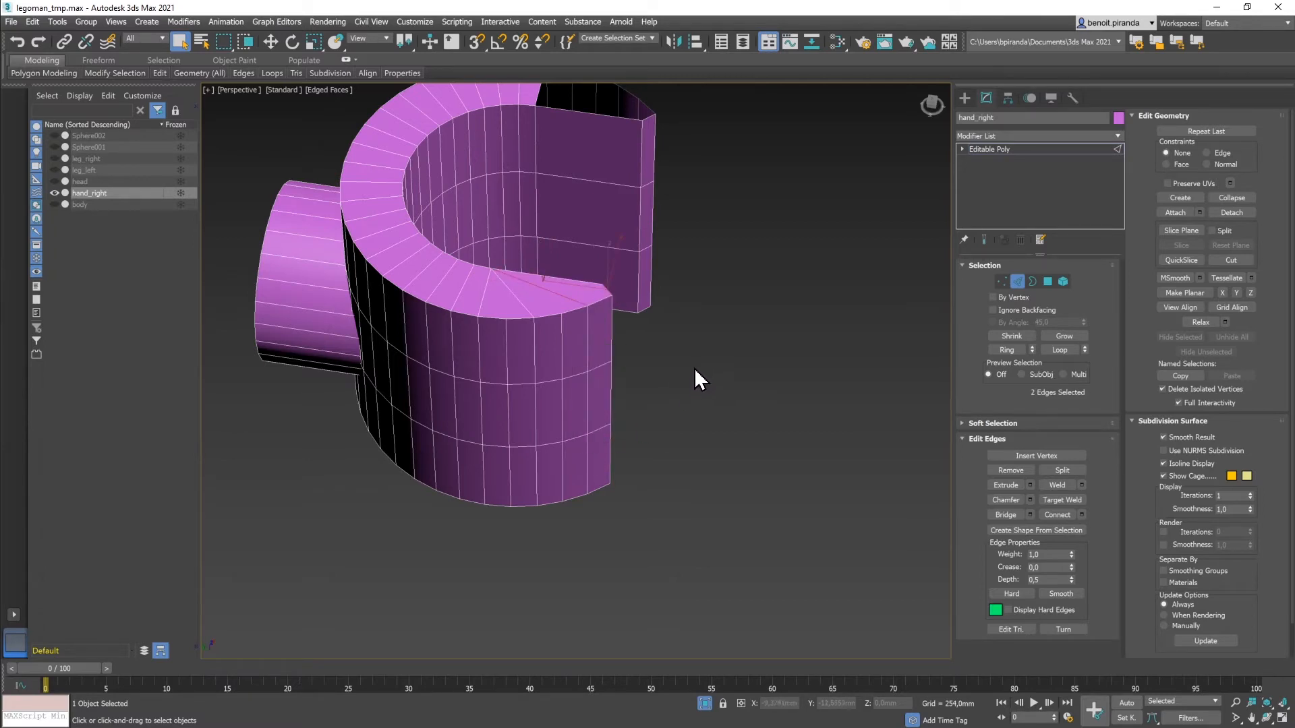
{"action": "middle_click_drag", "start_coordinate": [696, 367], "coordinate": [525, 392], "text": "alt"}
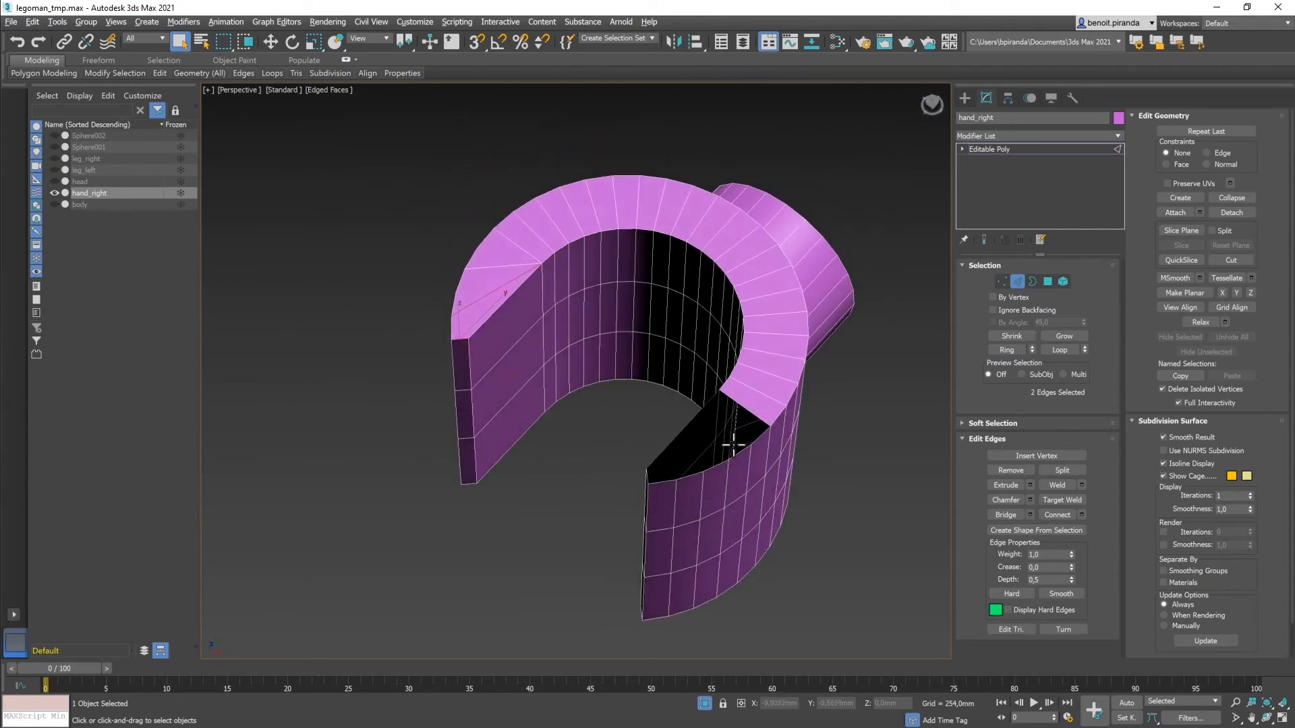
Step: Bridge the three remaining edge pairs across the inner-wall slits by the front panel
{"action": "left_click", "coordinate": [741, 417]}
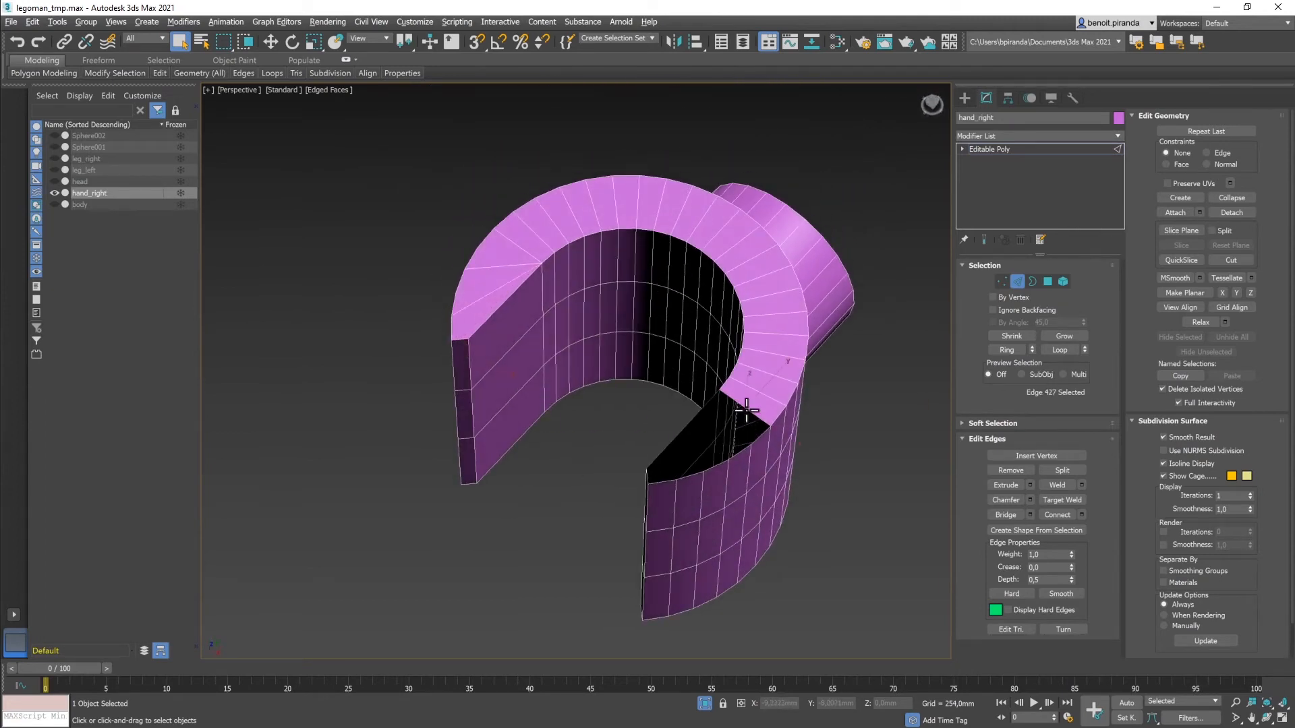
{"action": "left_click", "coordinate": [740, 465], "text": "ctrl"}
{"action": "left_click", "coordinate": [1030, 516]}
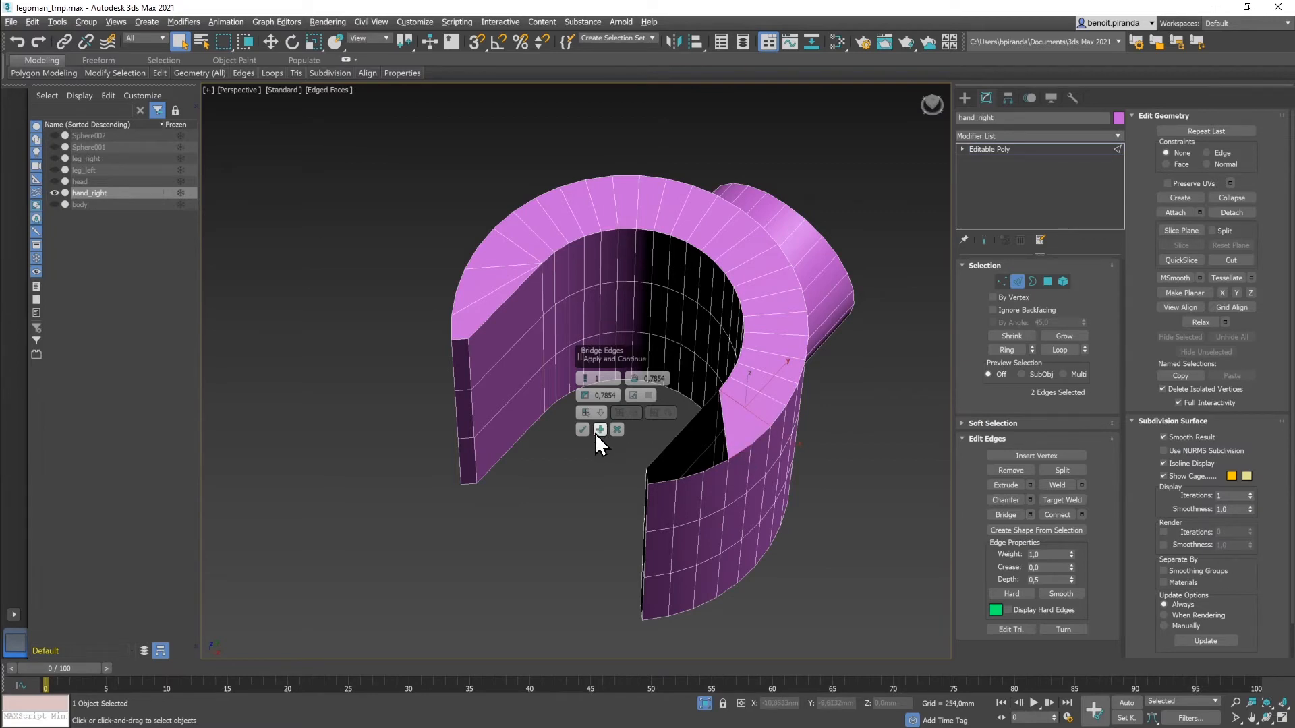
{"action": "left_click", "coordinate": [722, 426]}
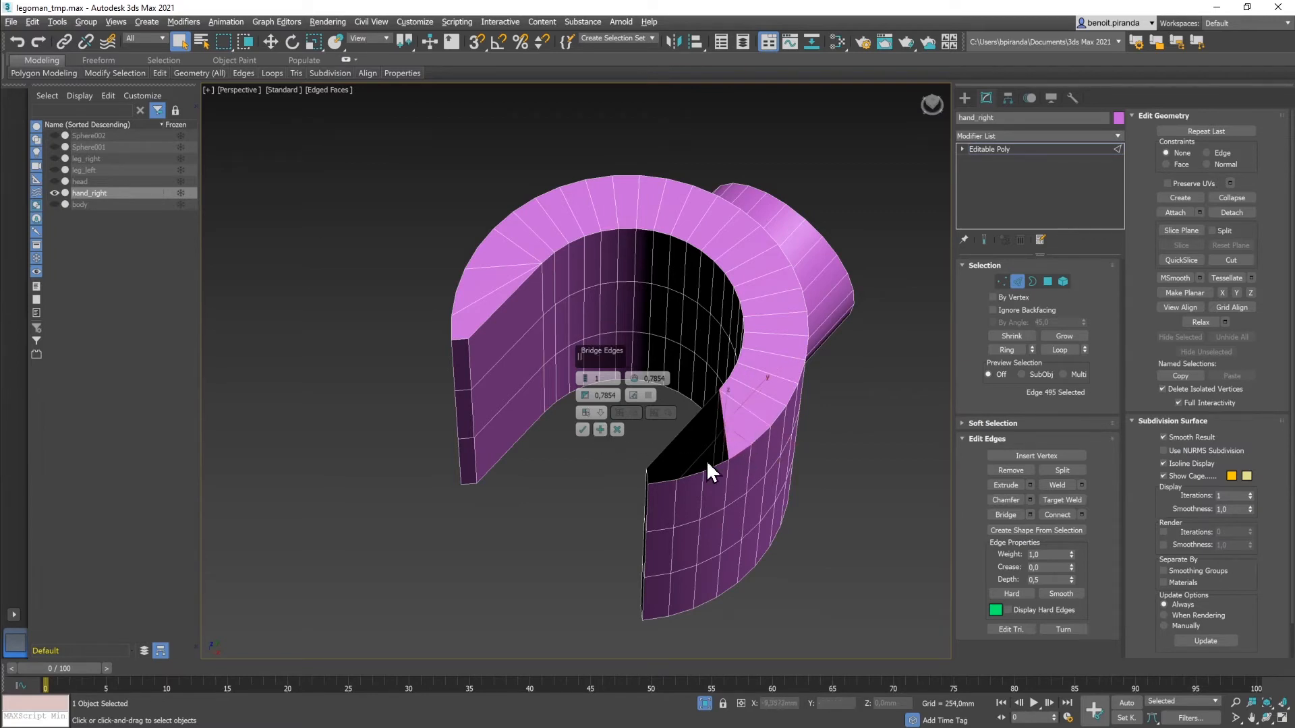
{"action": "left_click", "coordinate": [689, 476], "text": "ctrl"}
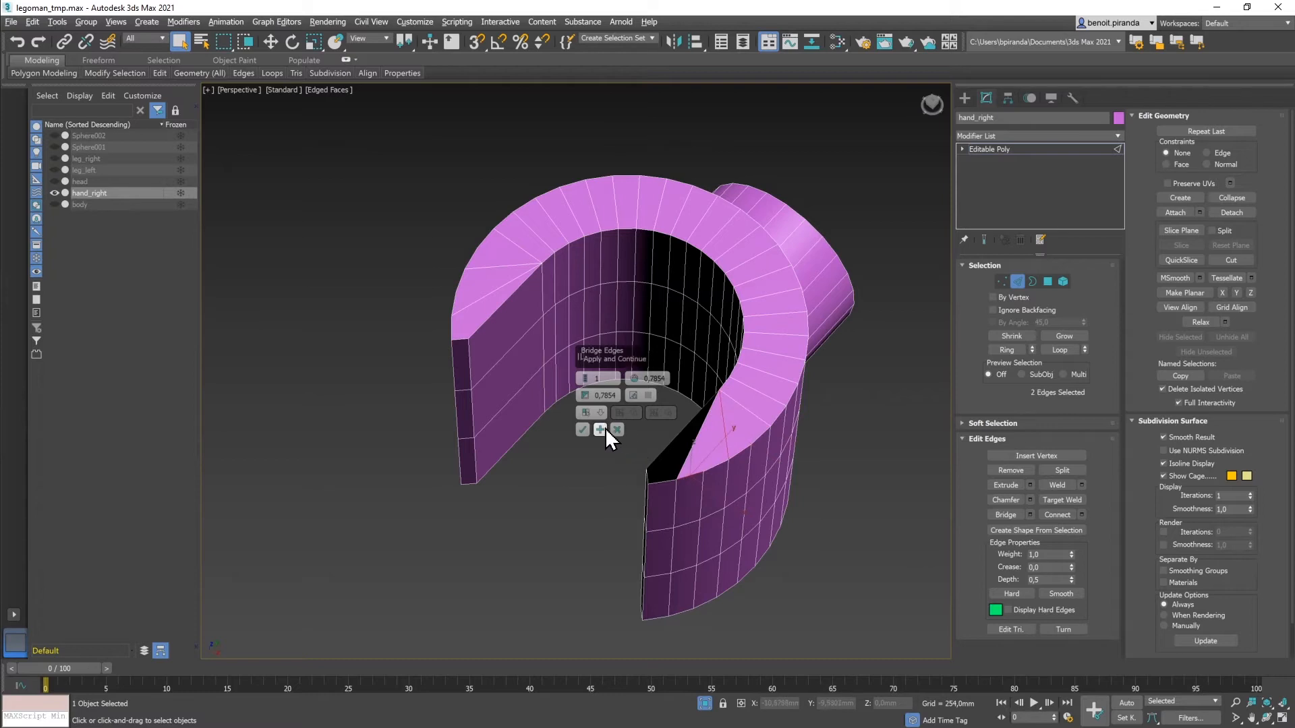
{"action": "left_click", "coordinate": [665, 482]}
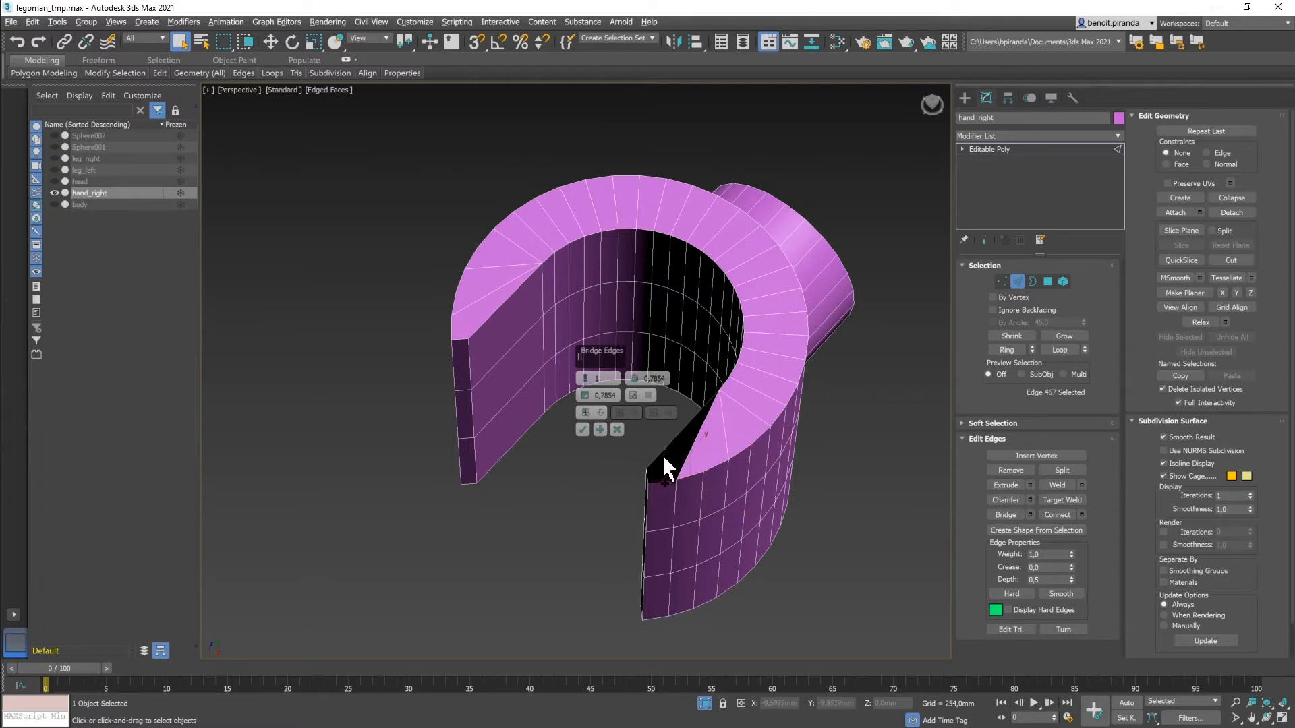
{"action": "left_click", "coordinate": [663, 451], "text": "ctrl"}
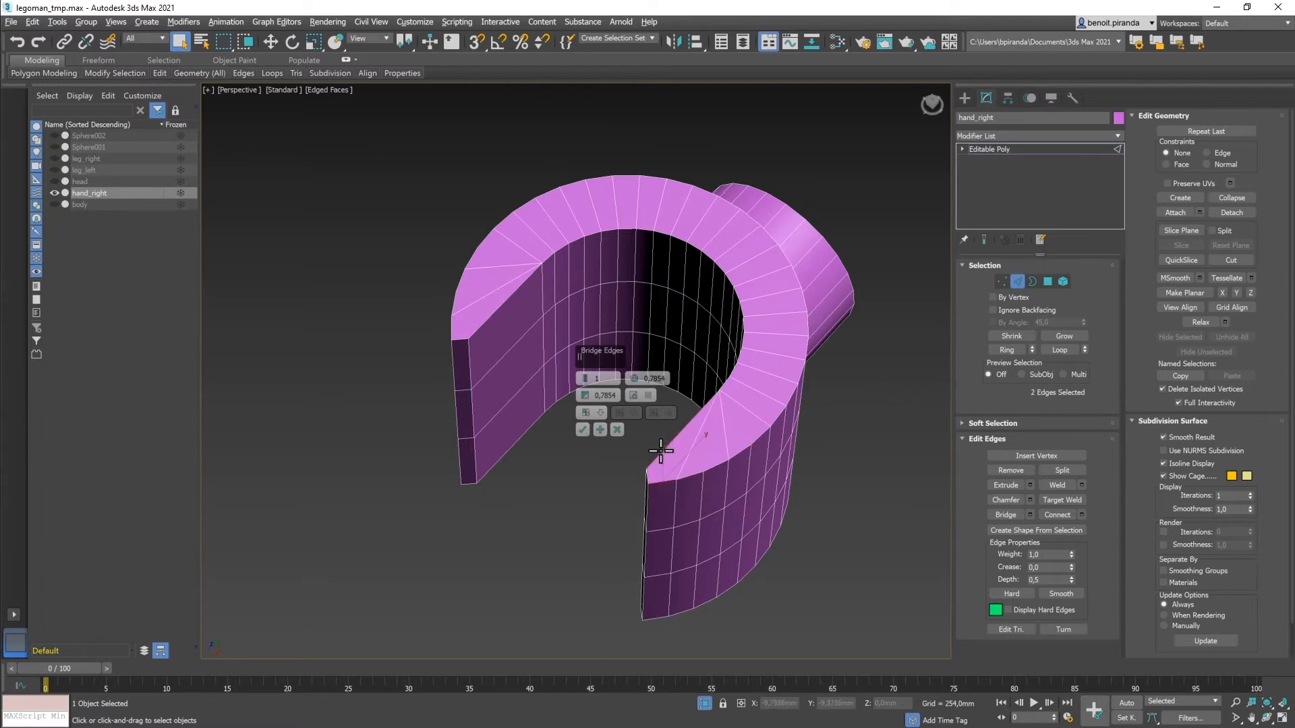
{"action": "left_click", "coordinate": [583, 430]}
{"action": "middle_click_drag", "start_coordinate": [562, 462], "coordinate": [471, 405], "text": "alt"}
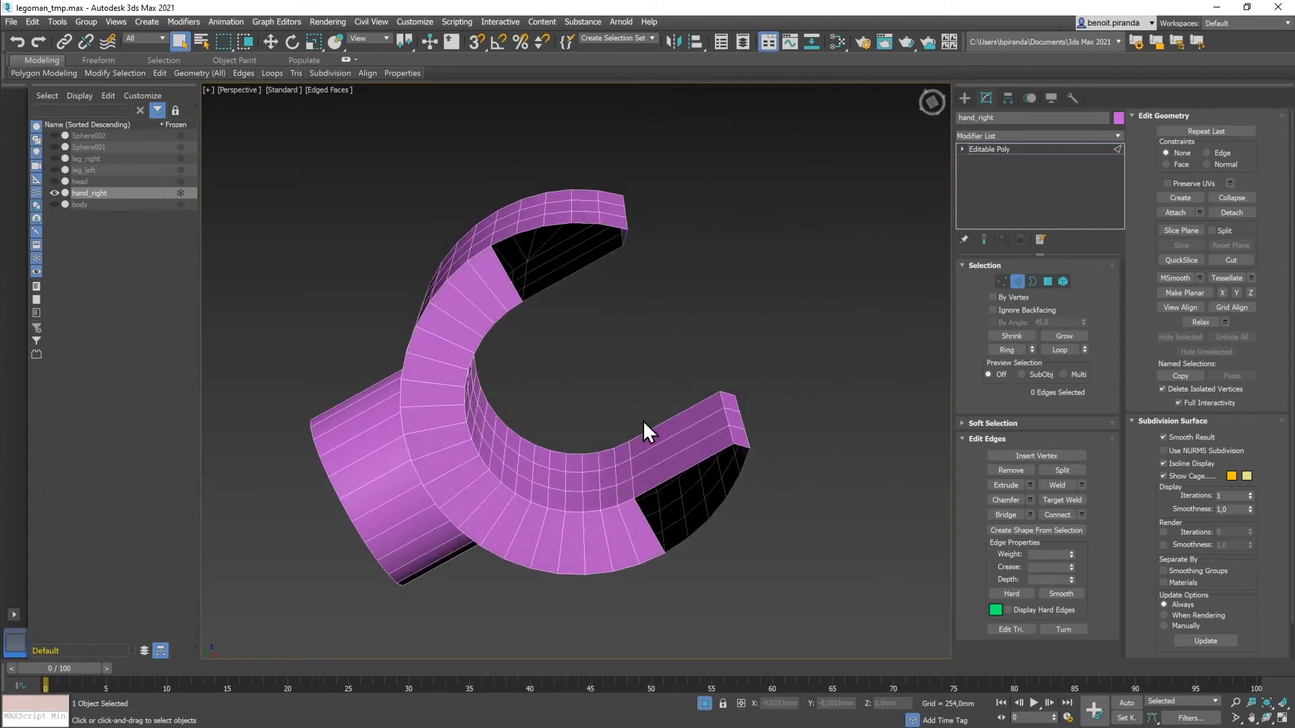
Step: Cap the top and lower open borders of the grip, then return to object level
{"action": "left_click", "coordinate": [1033, 282]}
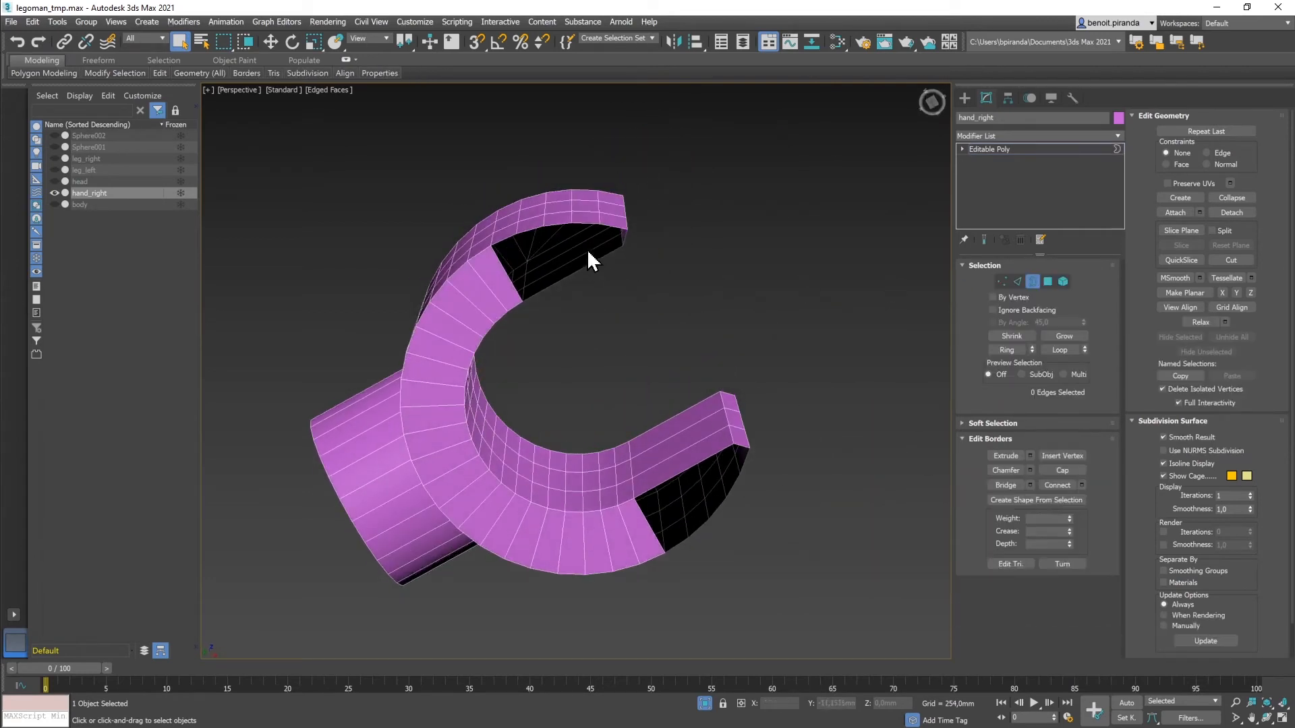
{"action": "left_click", "coordinate": [560, 224]}
{"action": "left_click", "coordinate": [1054, 472]}
{"action": "left_click", "coordinate": [707, 456]}
{"action": "left_click", "coordinate": [1054, 473]}
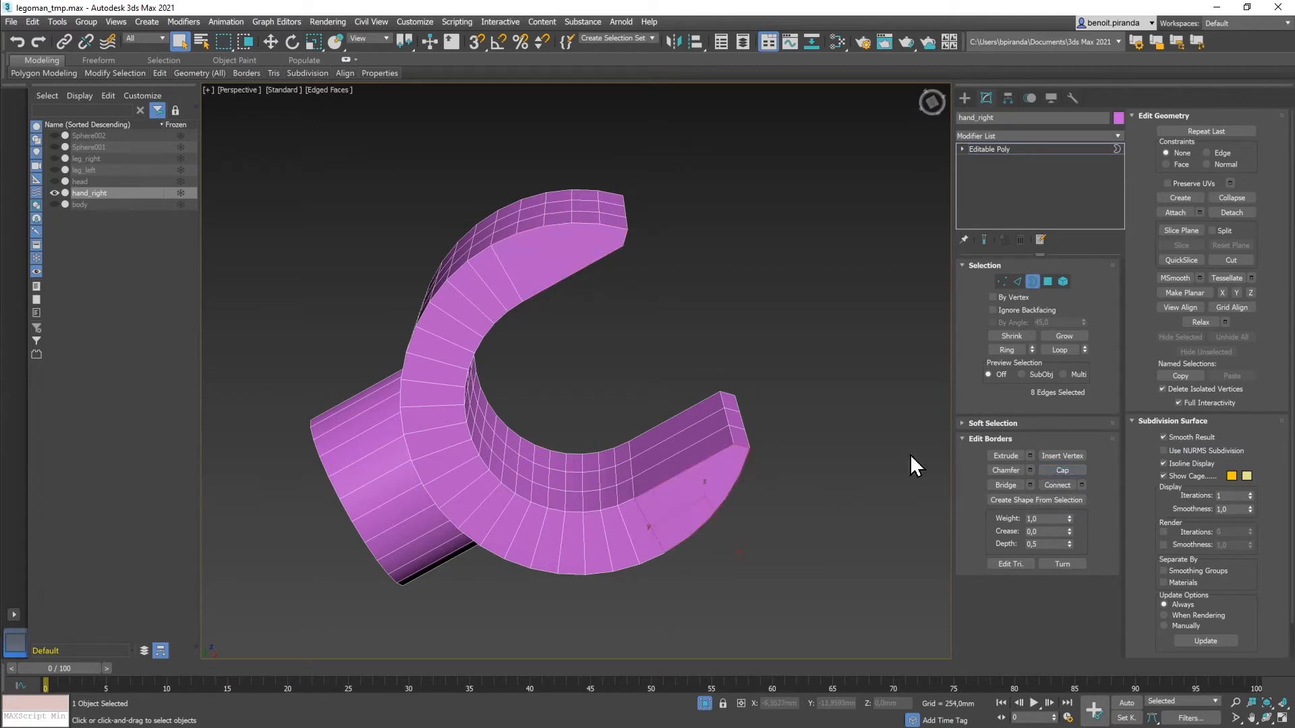
{"action": "left_click", "coordinate": [1033, 281]}
{"action": "middle_click_drag", "start_coordinate": [839, 317], "coordinate": [839, 366], "text": "alt"}
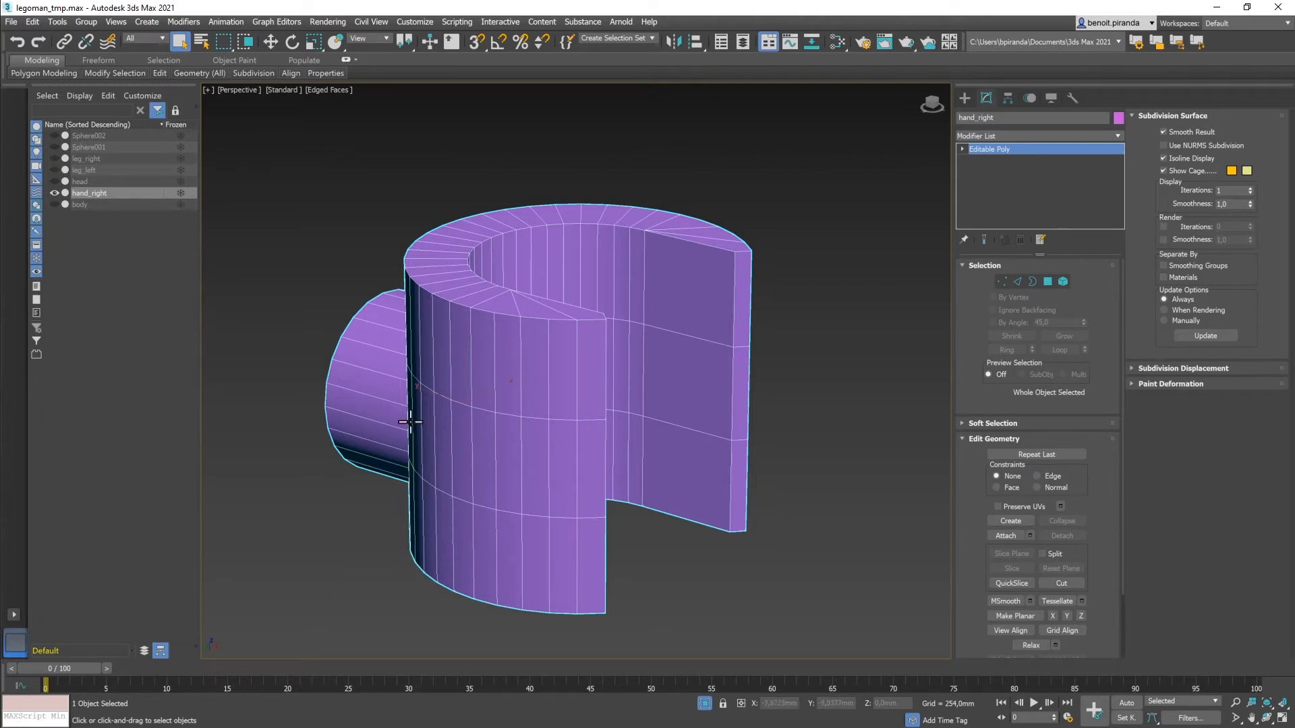
Step: Turn the hand so its opening faces right, then show all four viewports
{"action": "middle_click_drag", "start_coordinate": [373, 423], "coordinate": [414, 413], "text": "alt"}
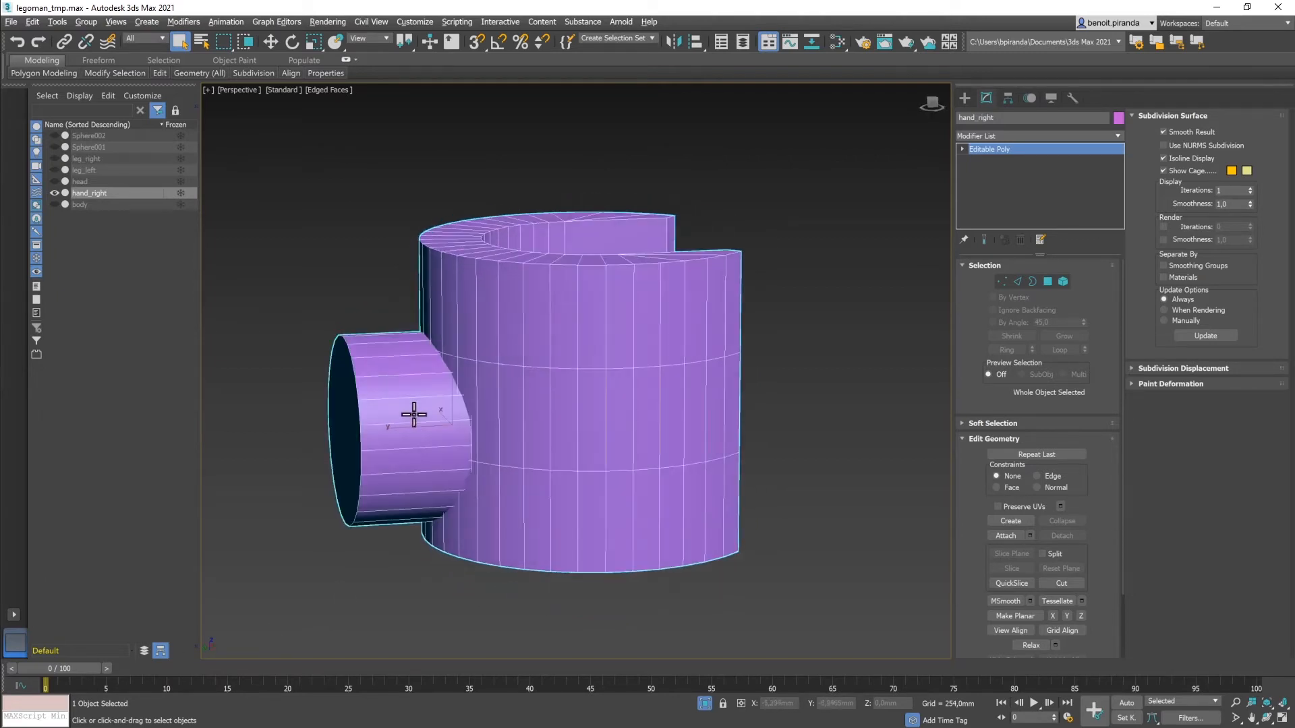
{"action": "mouse_move", "coordinate": [508, 414]}
{"action": "middle_mouse_down", "text": "alt"}
{"action": "mouse_move", "coordinate": [483, 439]}
{"action": "mouse_move", "coordinate": [497, 425]}
{"action": "middle_mouse_up", "text": "alt"}
{"action": "key", "text": "alt+w"}
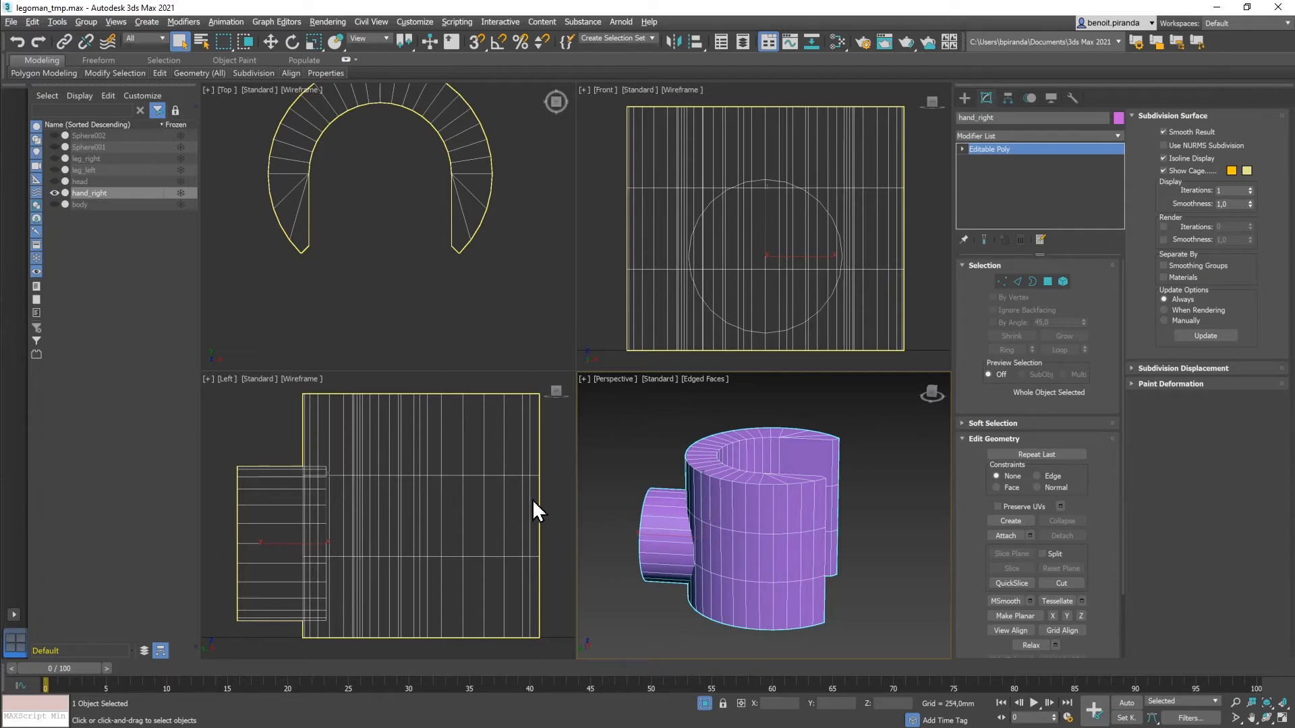
Step: Draw a circle in the Left view and set its radius to 2 mm
{"action": "left_click", "coordinate": [966, 99]}
{"action": "left_click", "coordinate": [978, 117]}
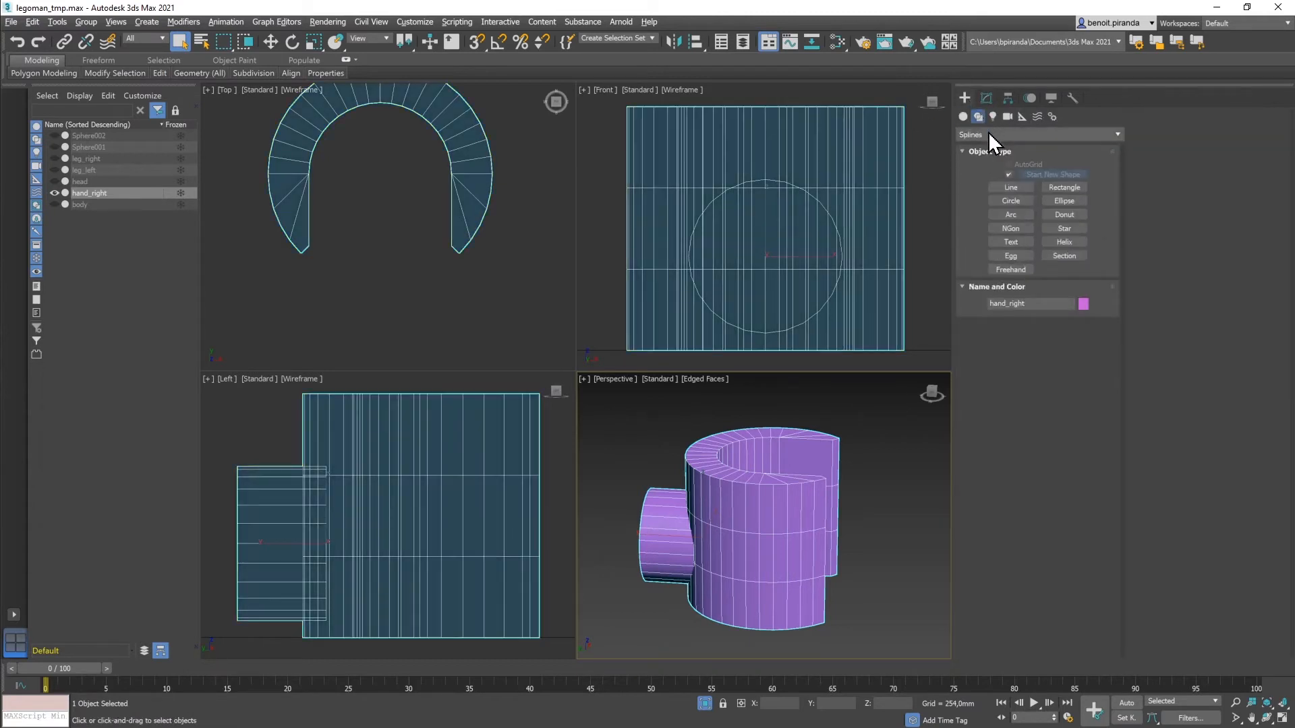
{"action": "left_click", "coordinate": [1011, 201]}
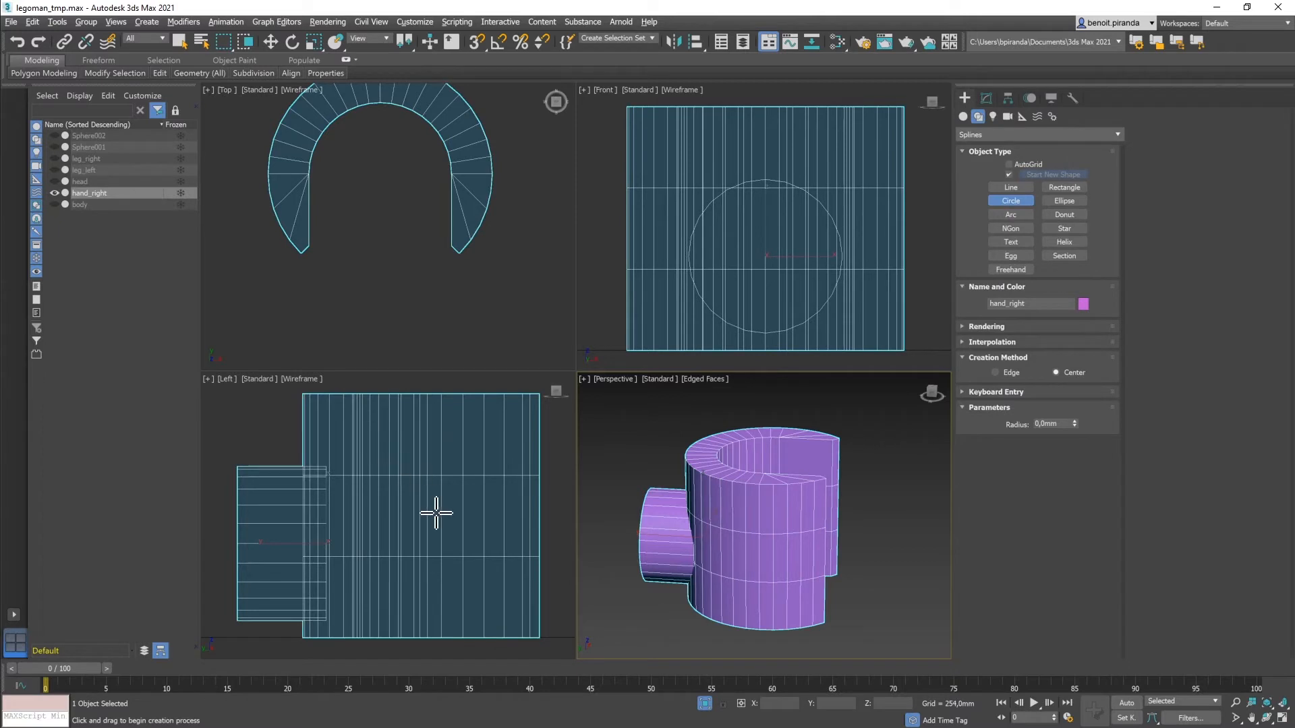
{"action": "left_click_drag", "start_coordinate": [434, 520], "coordinate": [489, 417]}
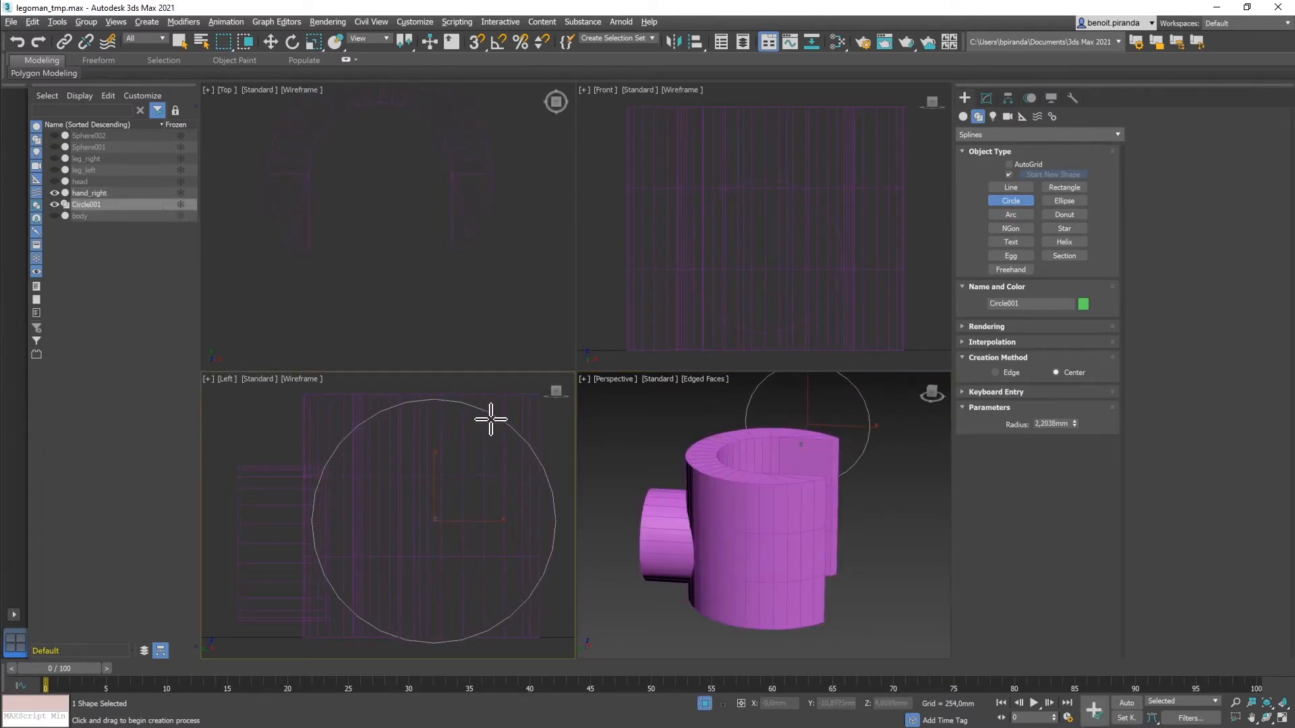
{"action": "left_click", "coordinate": [986, 99]}
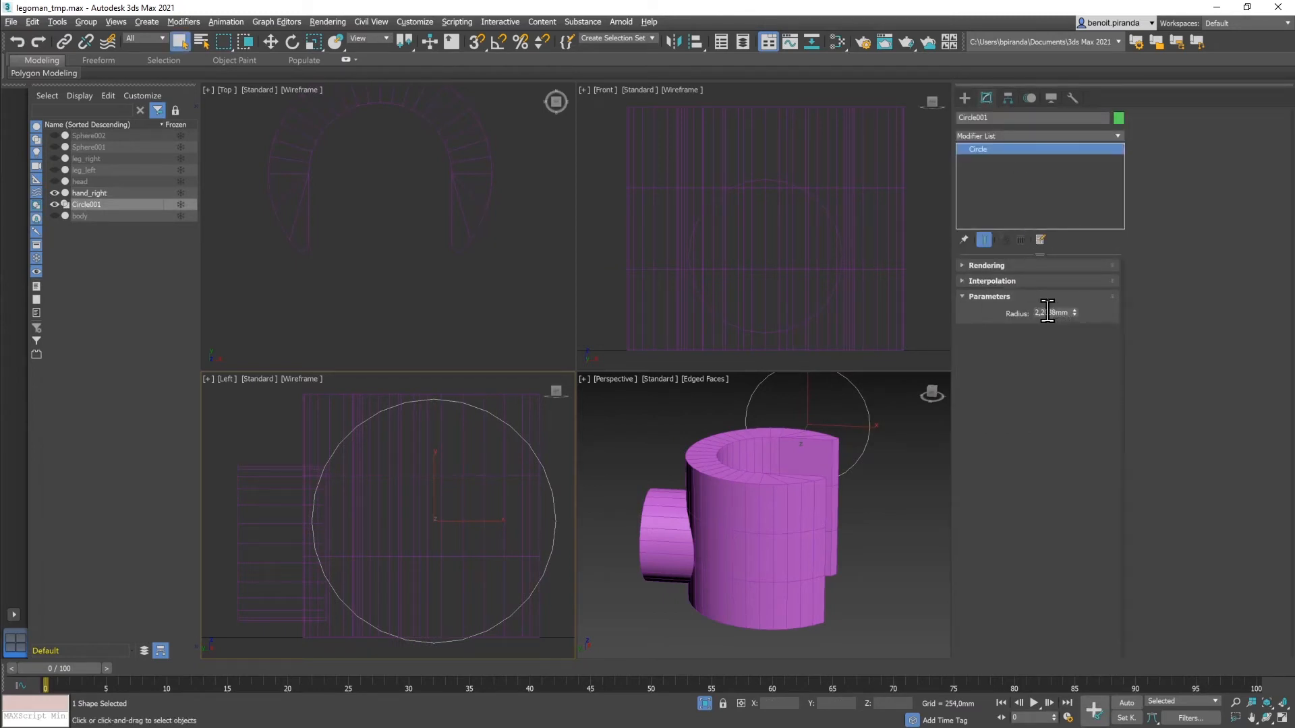
{"action": "left_click_drag", "start_coordinate": [1038, 313], "coordinate": [1069, 312]}
{"action": "type", "text": "2"}
{"action": "key", "text": "Return"}
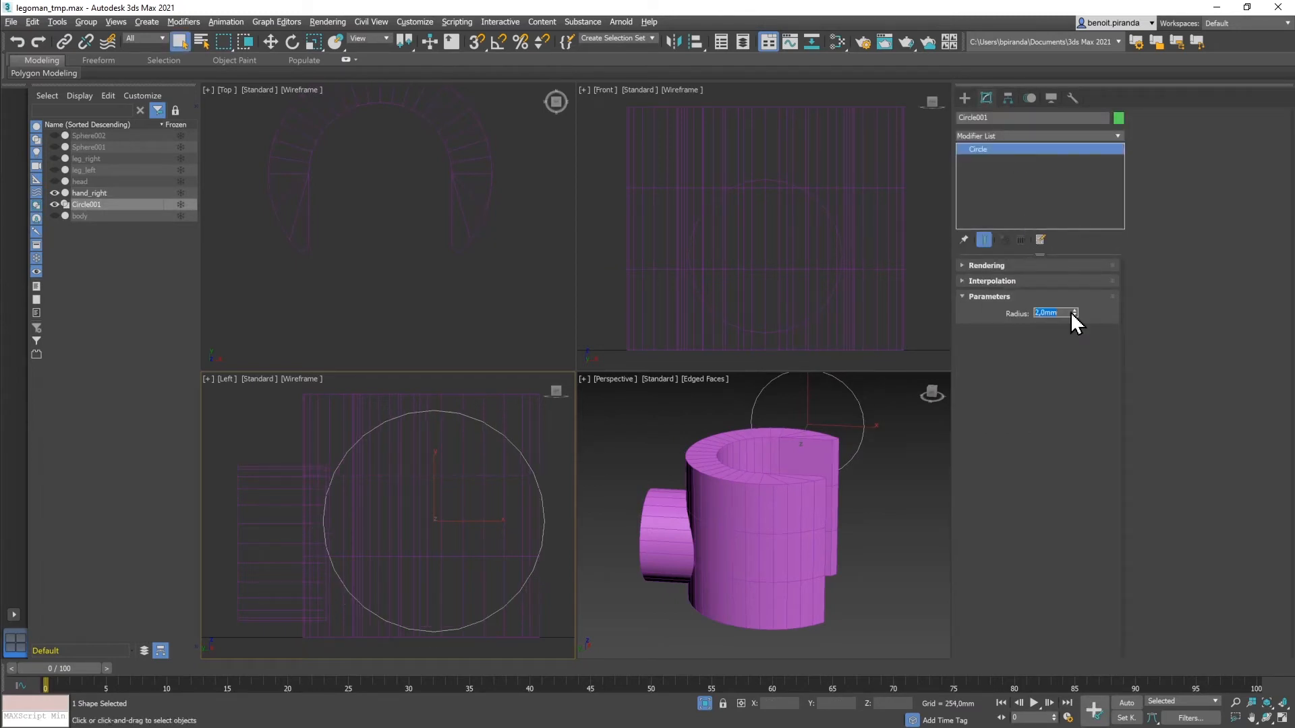
Step: Move Circle001 to Y -9,7855mm, Z 2,4024mm, centred over the hand in the maximized Left view
{"action": "left_click", "coordinate": [274, 44]}
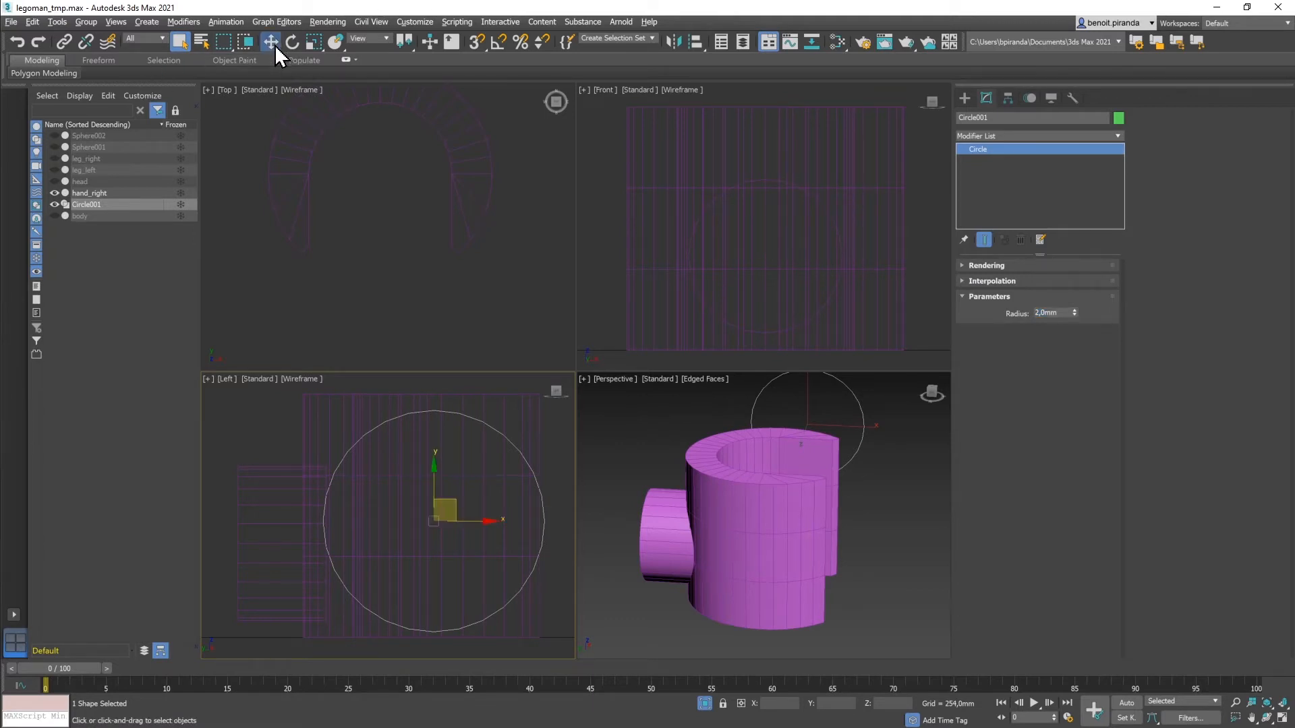
{"action": "left_click_drag", "start_coordinate": [453, 510], "coordinate": [457, 487]}
{"action": "key", "text": "alt+w"}
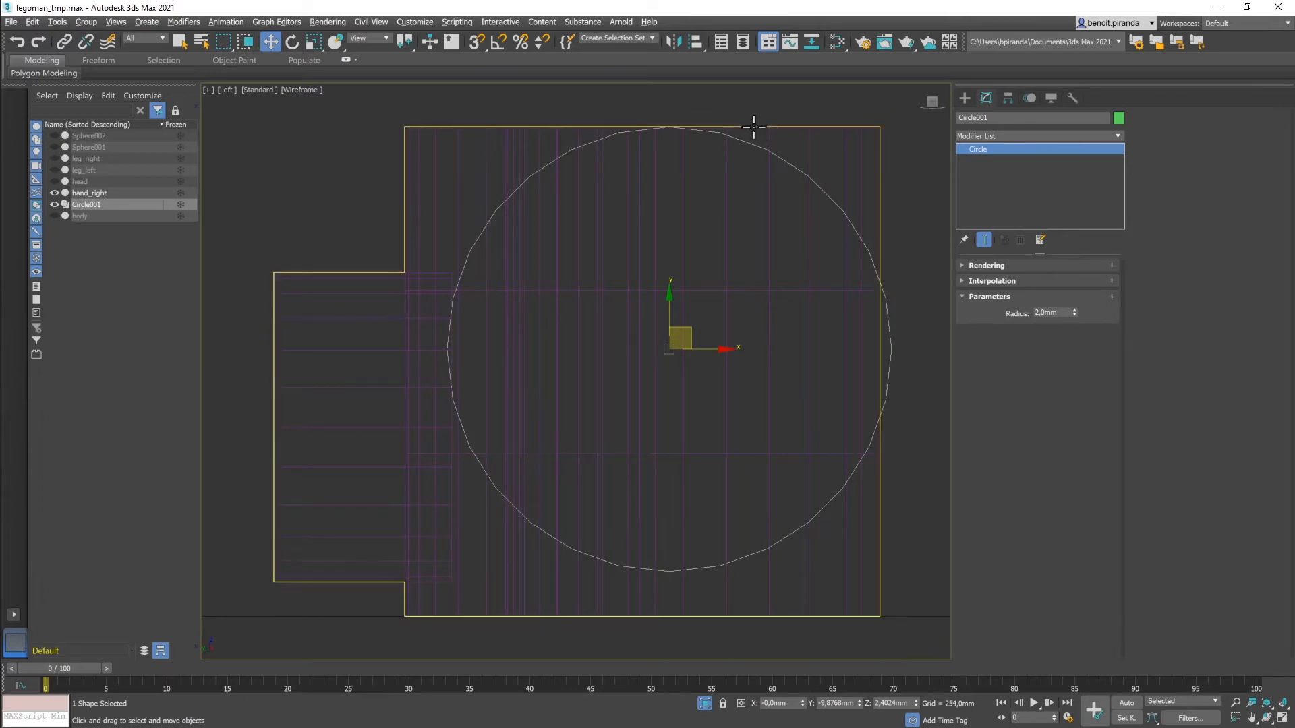
{"action": "left_click_drag", "start_coordinate": [709, 349], "coordinate": [699, 349]}
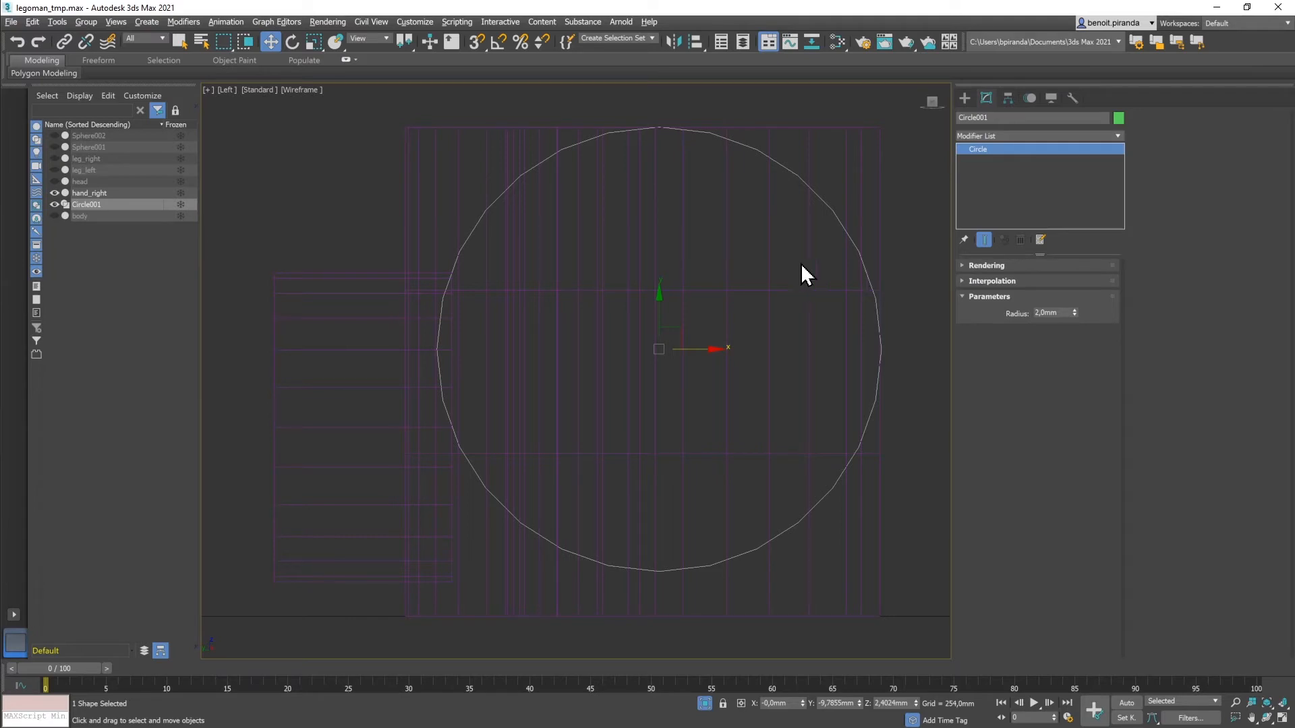
Step: Pull hand_right's top-edge vertices down onto Circle001's arc, rounding the top-right corner
{"action": "left_click", "coordinate": [524, 127]}
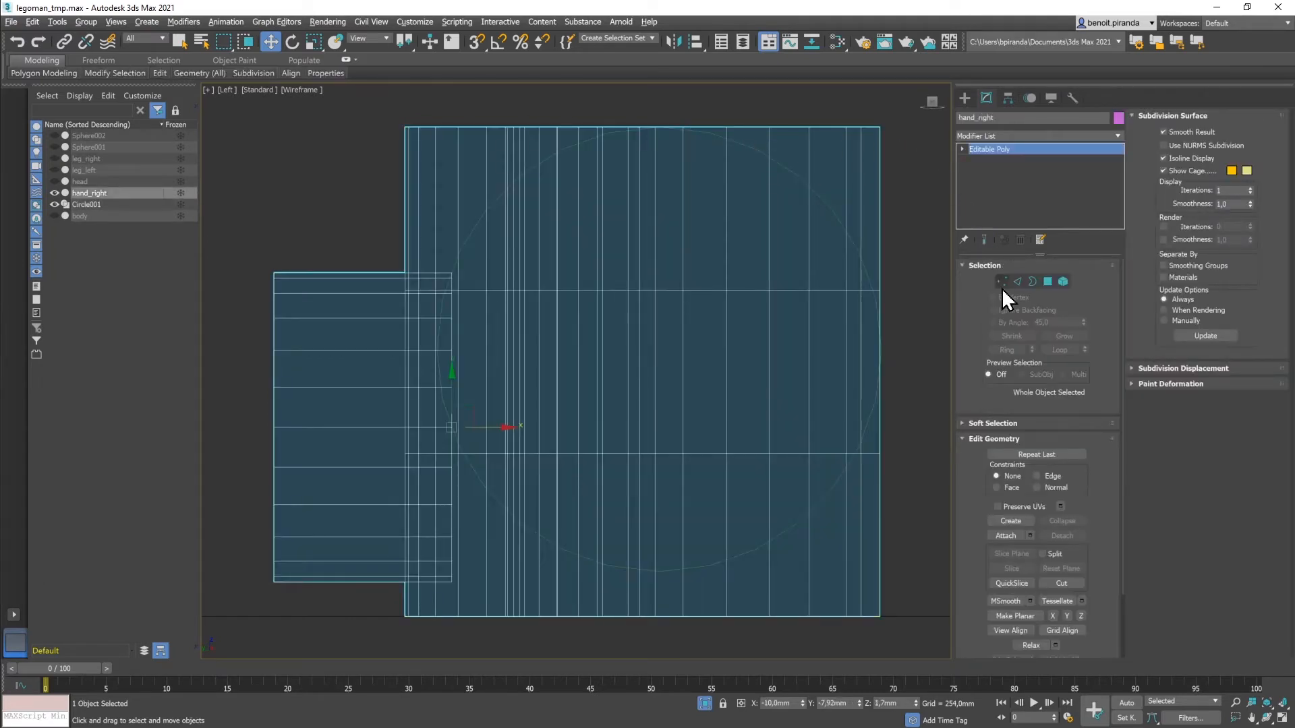
{"action": "left_click", "coordinate": [1002, 286]}
{"action": "left_click_drag", "start_coordinate": [717, 109], "coordinate": [783, 145]}
{"action": "left_click_drag", "start_coordinate": [769, 90], "coordinate": [821, 140]}
{"action": "left_click_drag", "start_coordinate": [811, 94], "coordinate": [856, 148]}
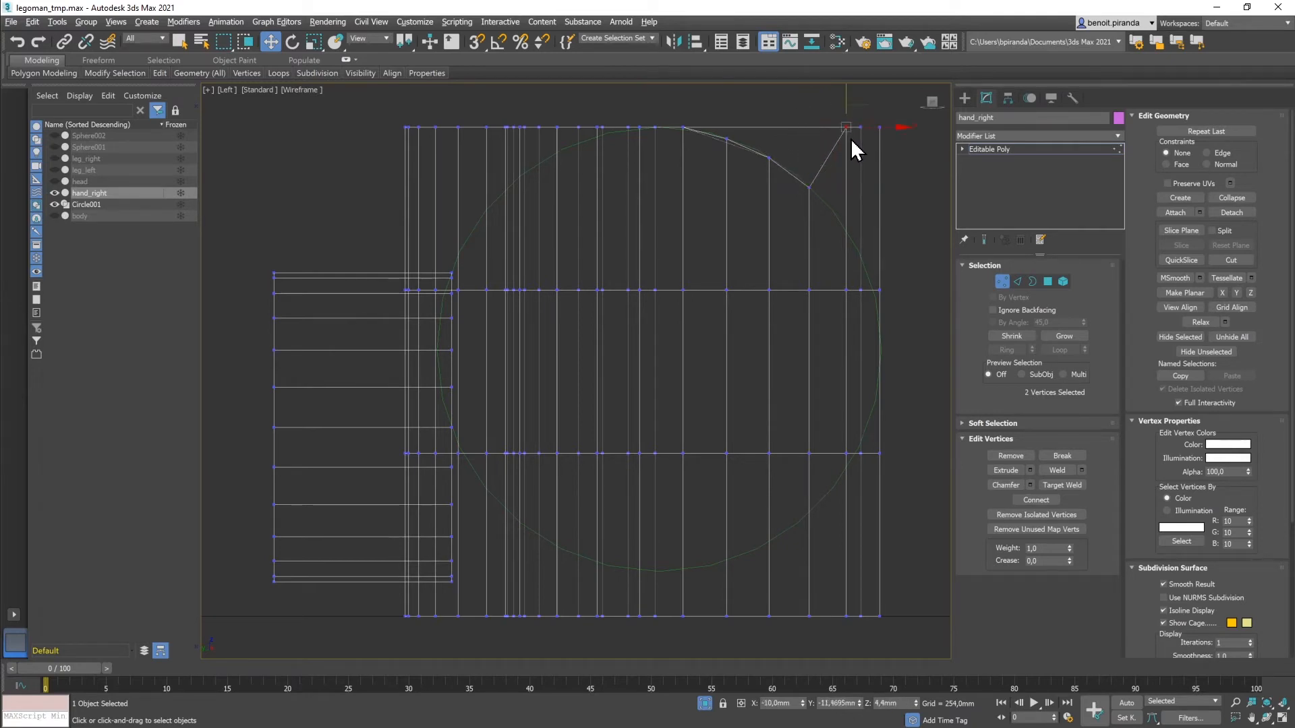
{"action": "left_click_drag", "start_coordinate": [846, 96], "coordinate": [863, 193]}
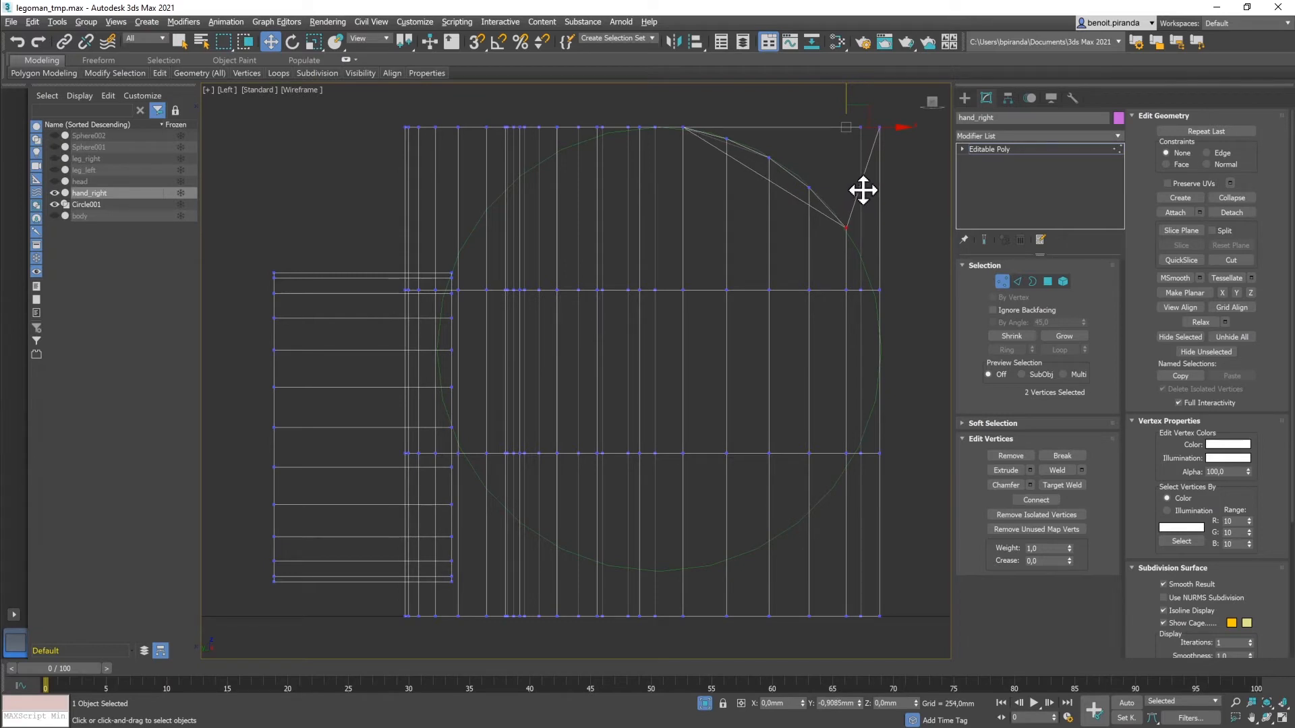
{"action": "left_click", "coordinate": [861, 126]}
{"action": "left_click_drag", "start_coordinate": [861, 97], "coordinate": [871, 225]}
{"action": "left_click", "coordinate": [880, 127]}
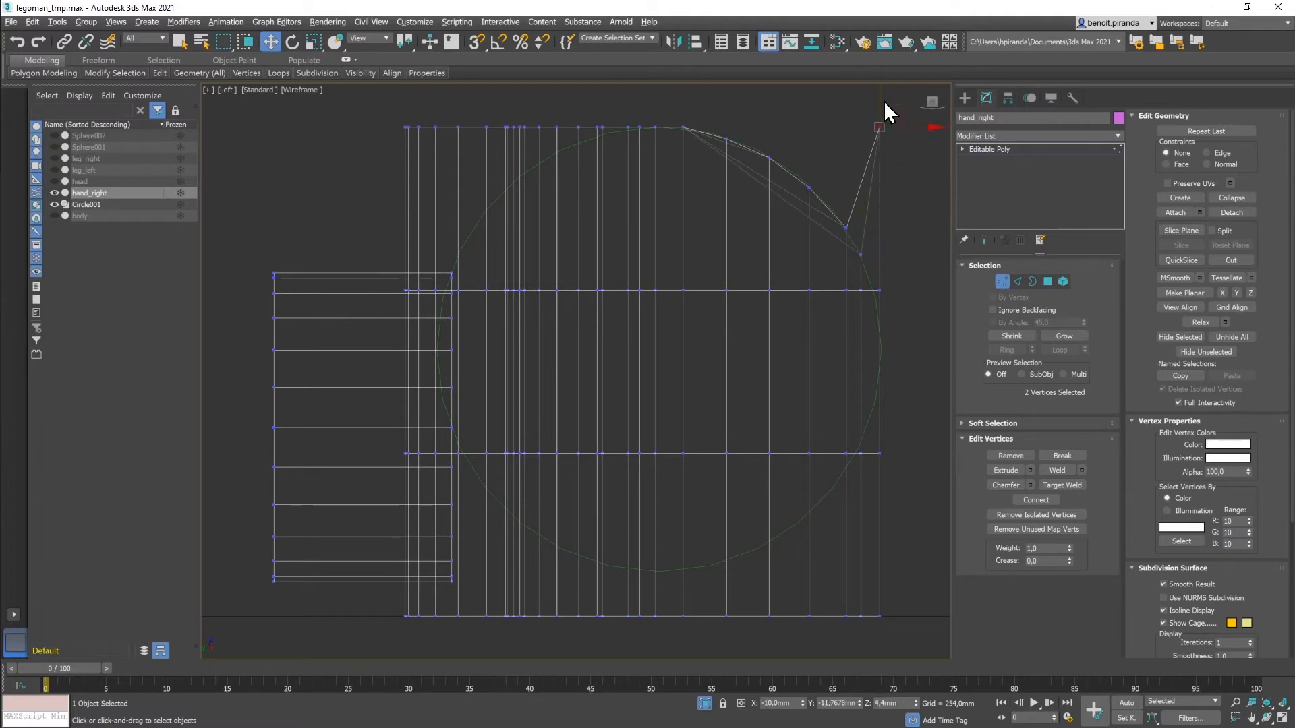
{"action": "left_click_drag", "start_coordinate": [879, 95], "coordinate": [893, 241]}
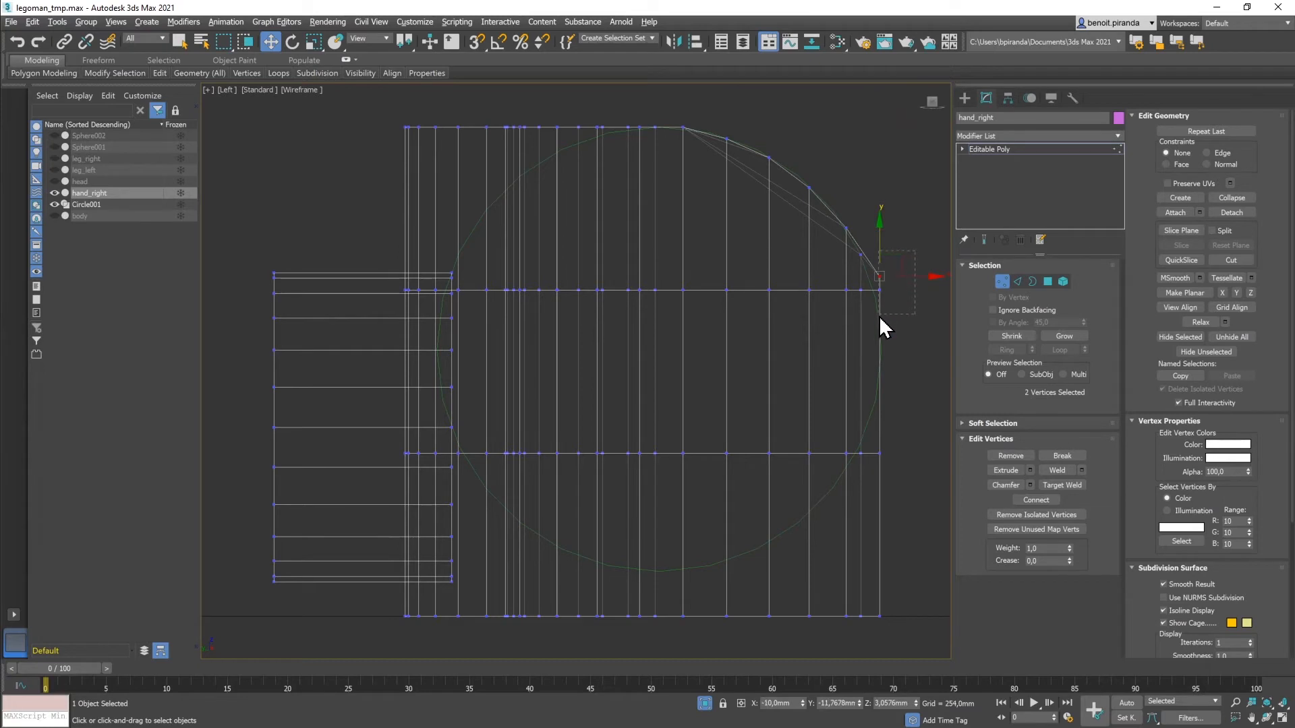
{"action": "left_click_drag", "start_coordinate": [877, 317], "coordinate": [878, 316]}
{"action": "left_click_drag", "start_coordinate": [880, 224], "coordinate": [881, 245]}
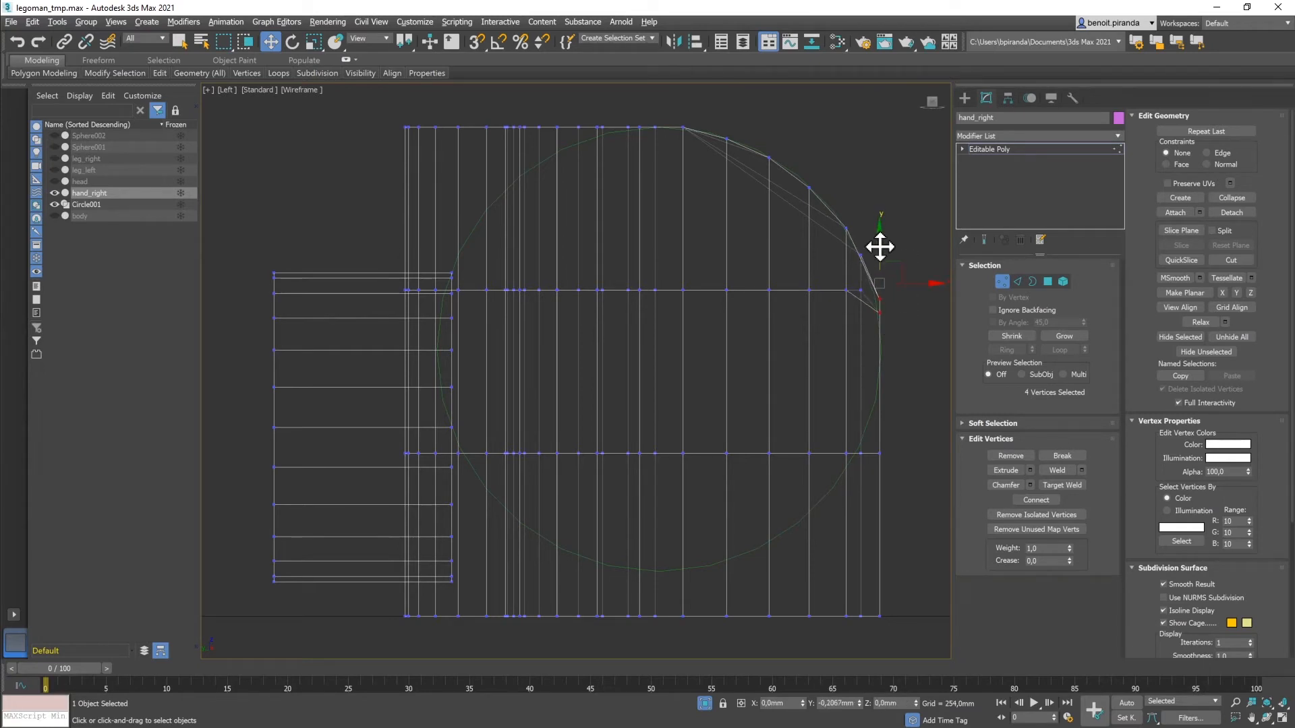
{"action": "left_click", "coordinate": [902, 229]}
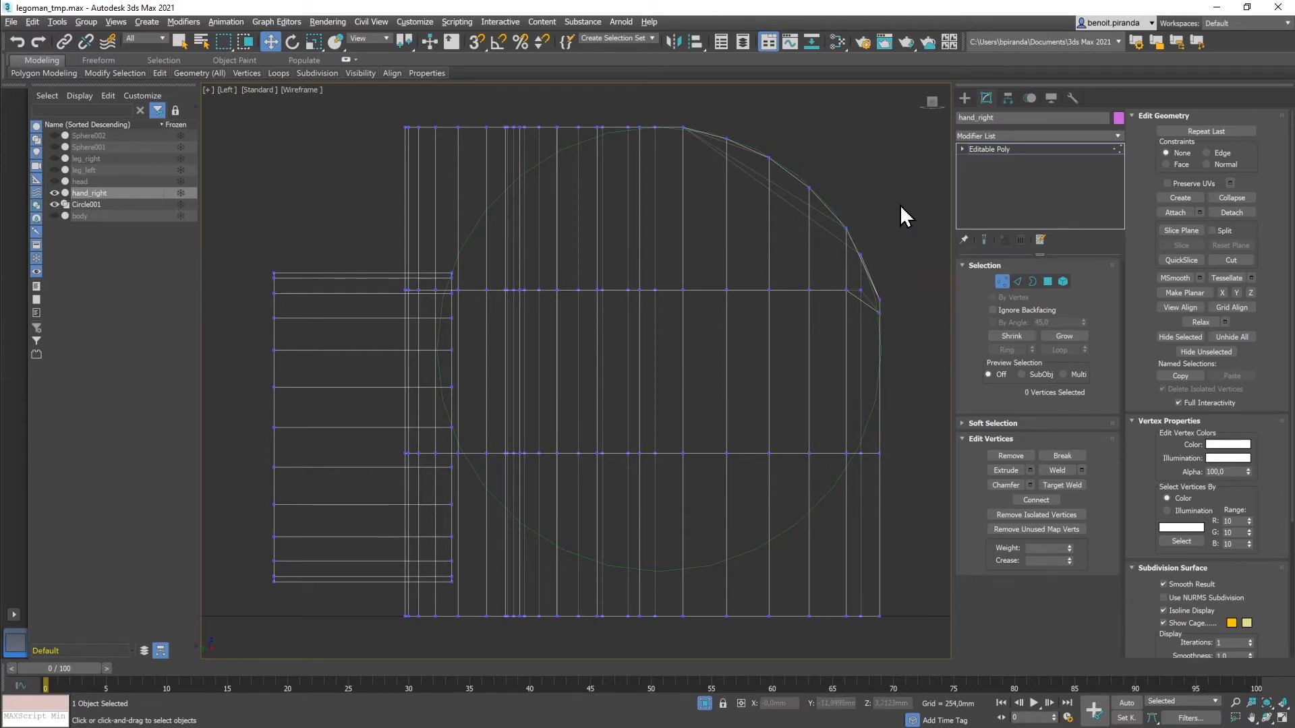
Step: Raise the two front-rim vertices to Y -11,7678mm, Z 3,1549mm, then leave vertex mode
{"action": "key", "text": "alt+w"}
{"action": "key", "text": "alt+w"}
{"action": "middle_click_drag", "start_coordinate": [795, 485], "coordinate": [762, 482], "text": "alt"}
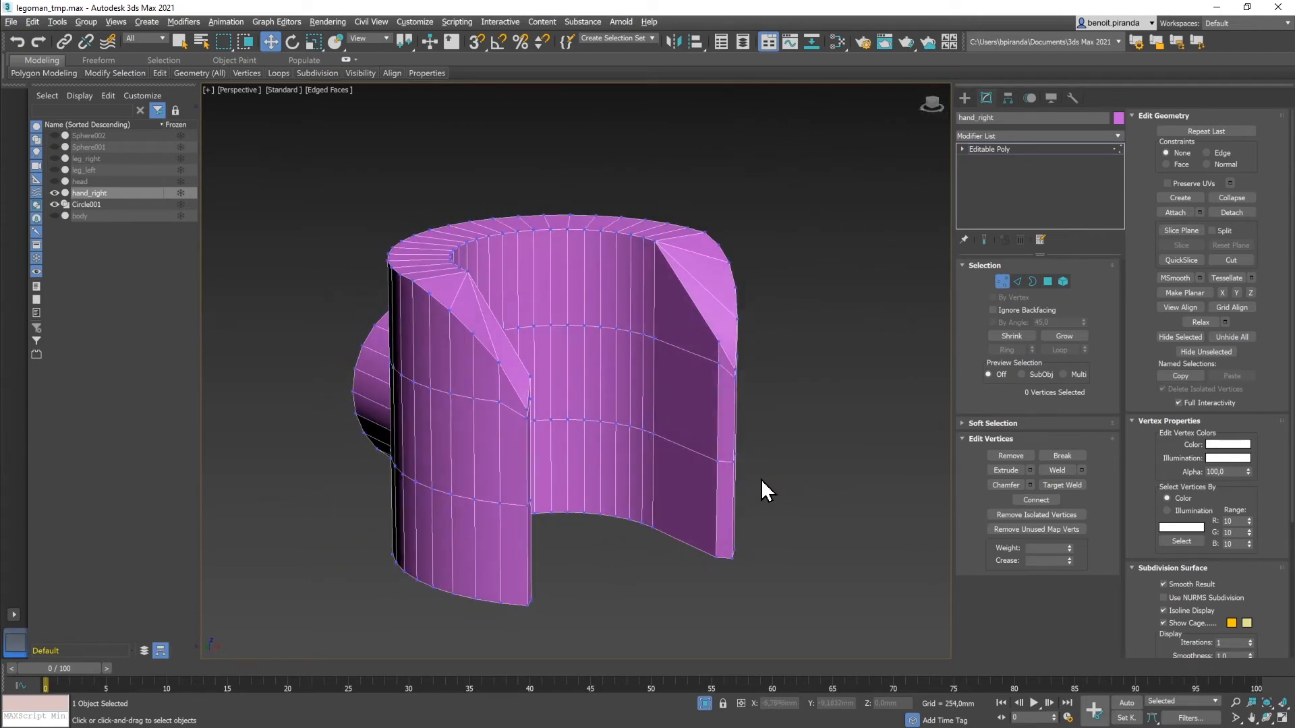
{"action": "left_click", "coordinate": [524, 408]}
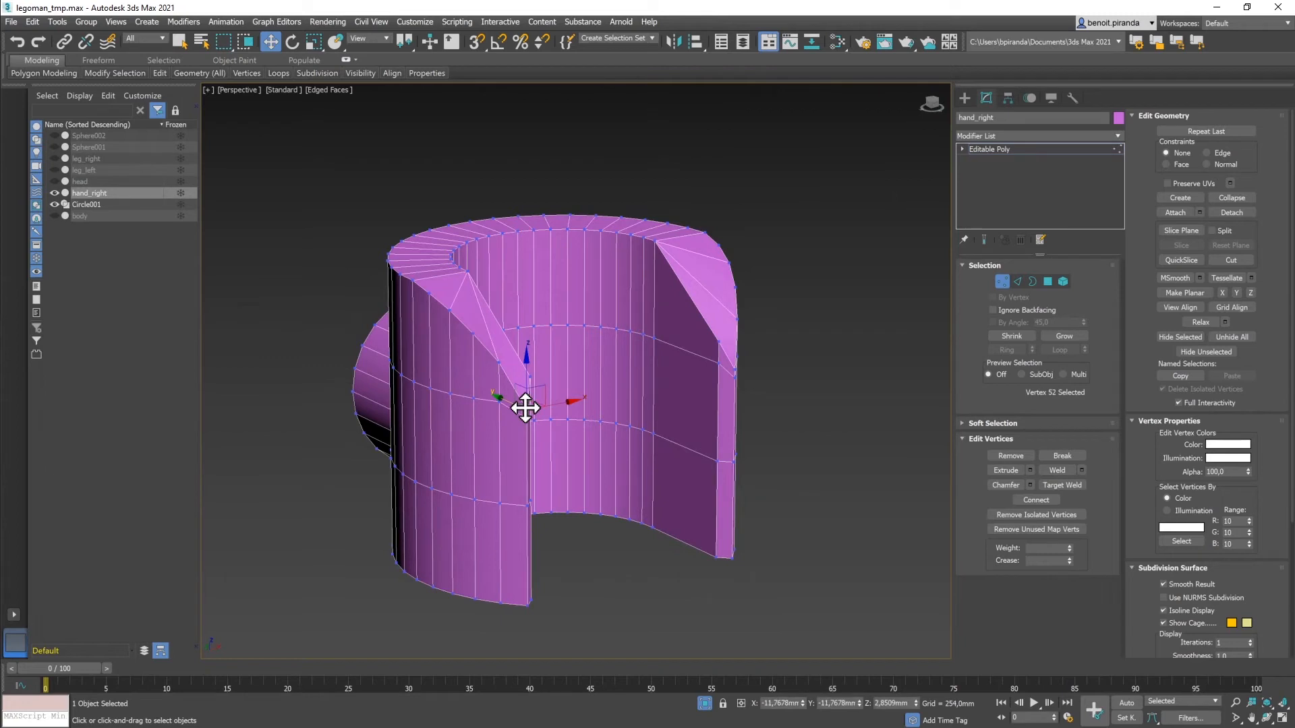
{"action": "left_click", "coordinate": [736, 369], "text": "ctrl"}
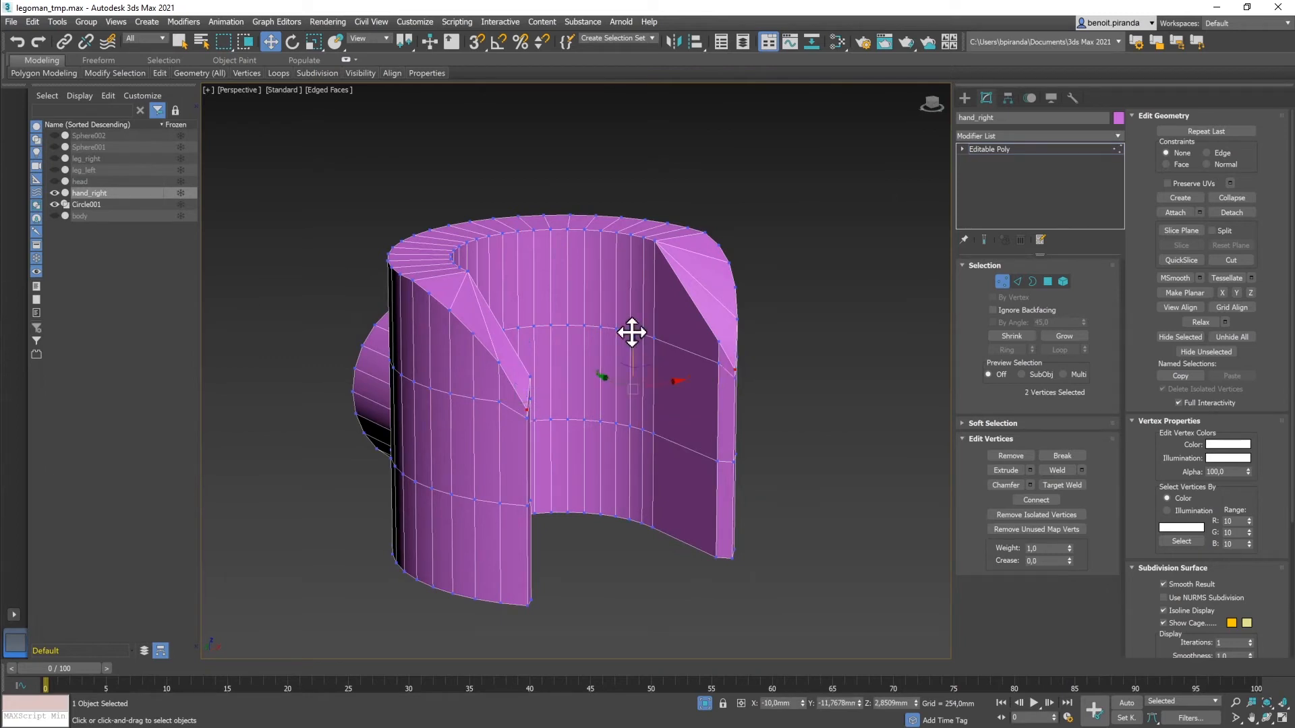
{"action": "left_click_drag", "start_coordinate": [631, 327], "coordinate": [630, 322]}
{"action": "middle_click_drag", "start_coordinate": [789, 350], "coordinate": [728, 339], "text": "alt"}
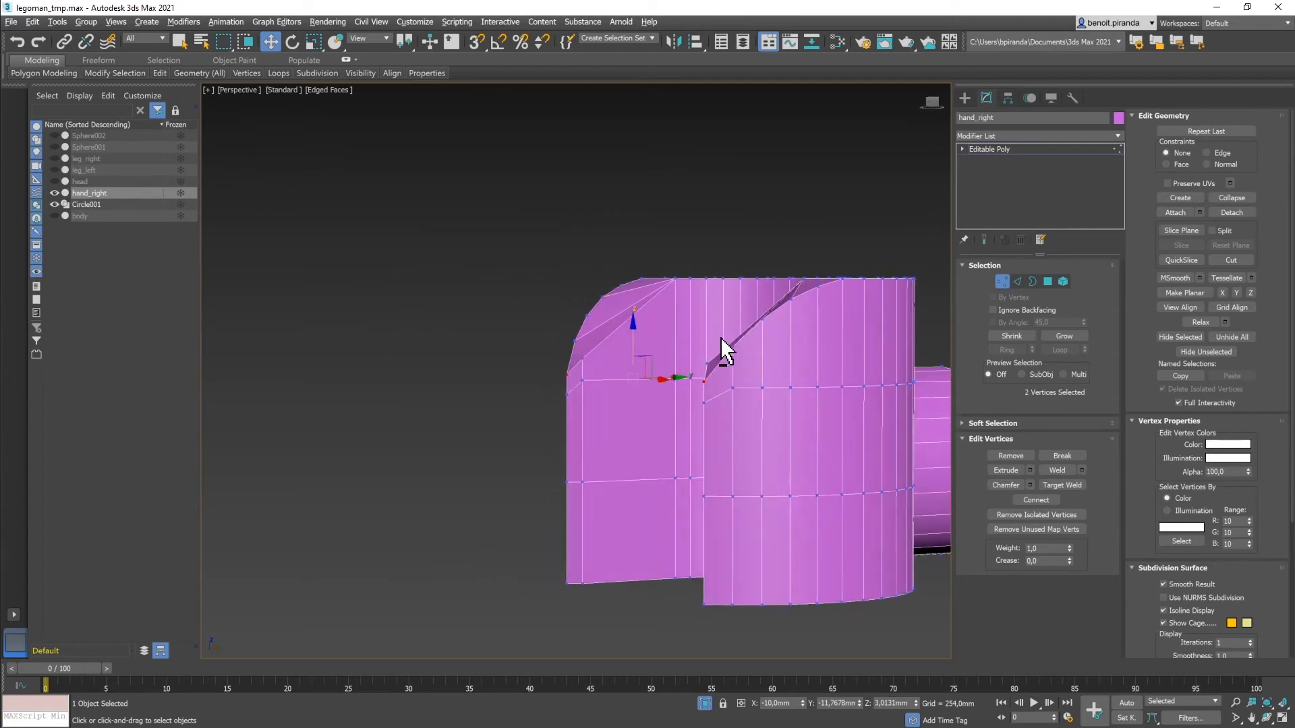
{"action": "left_click_drag", "start_coordinate": [630, 325], "coordinate": [634, 324]}
{"action": "middle_click_drag", "start_coordinate": [674, 405], "coordinate": [734, 422], "text": "alt"}
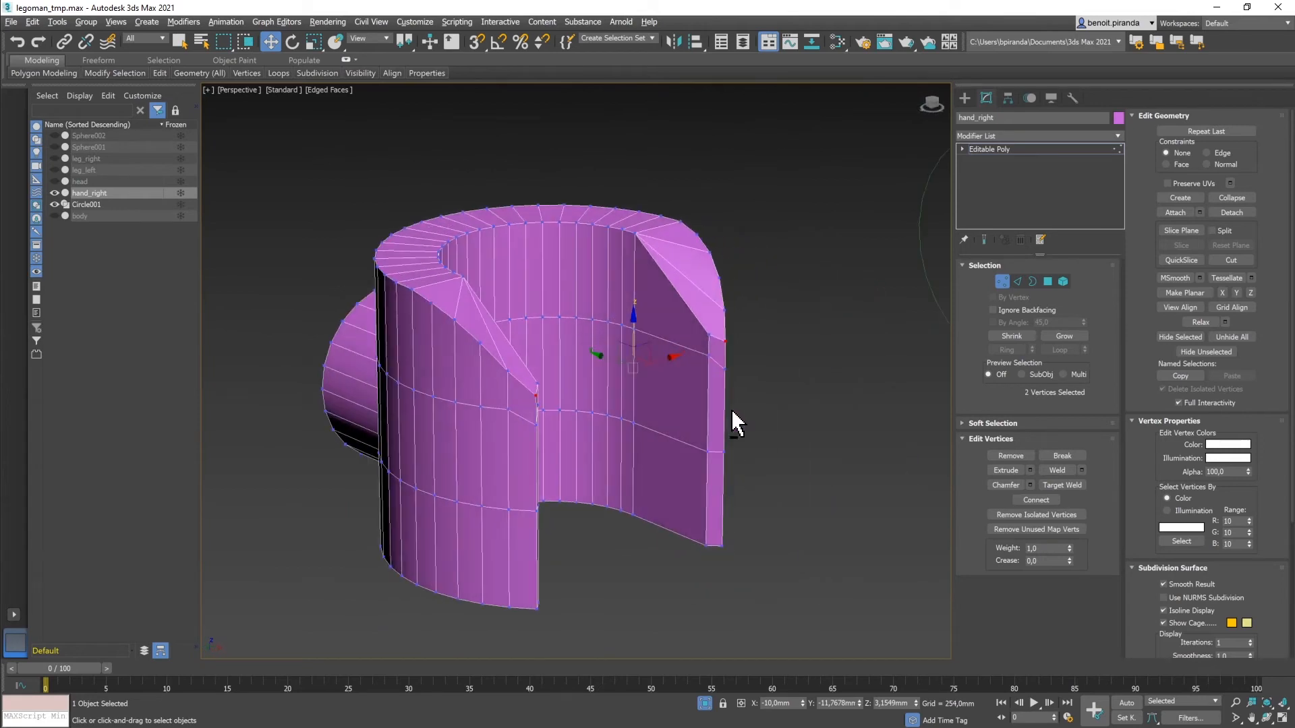
{"action": "middle_click_drag", "start_coordinate": [499, 390], "coordinate": [517, 396], "text": "alt"}
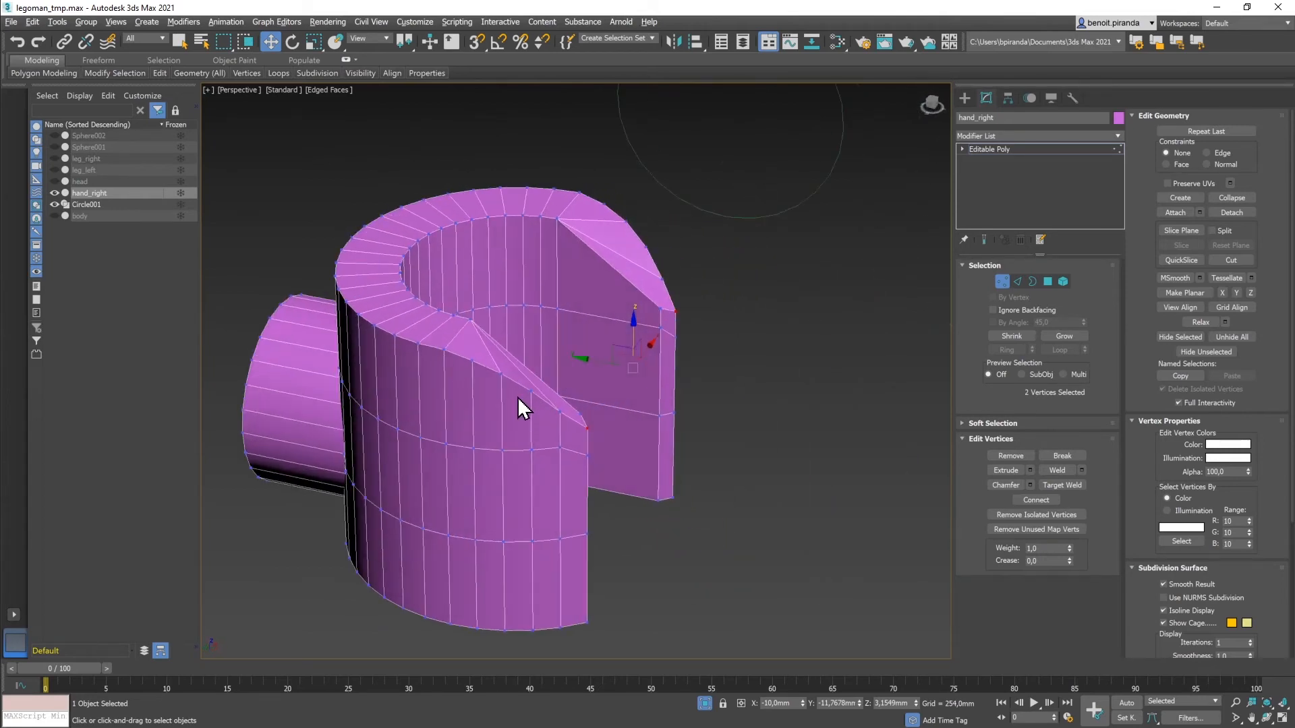
{"action": "left_click", "coordinate": [1004, 282]}
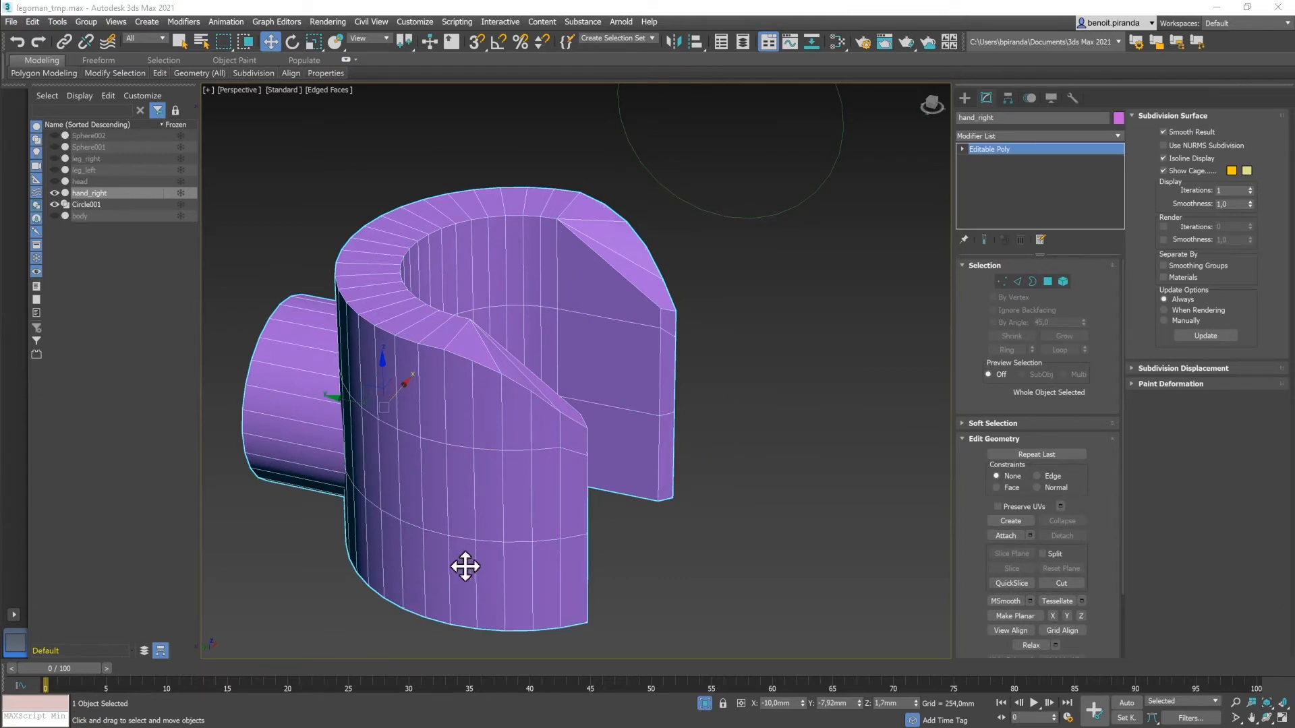
Step: Centre the hand in the Top viewport and maximize that view to fill the workspace
{"action": "middle_click_drag", "start_coordinate": [458, 543], "coordinate": [575, 498]}
{"action": "key", "text": "alt+w"}
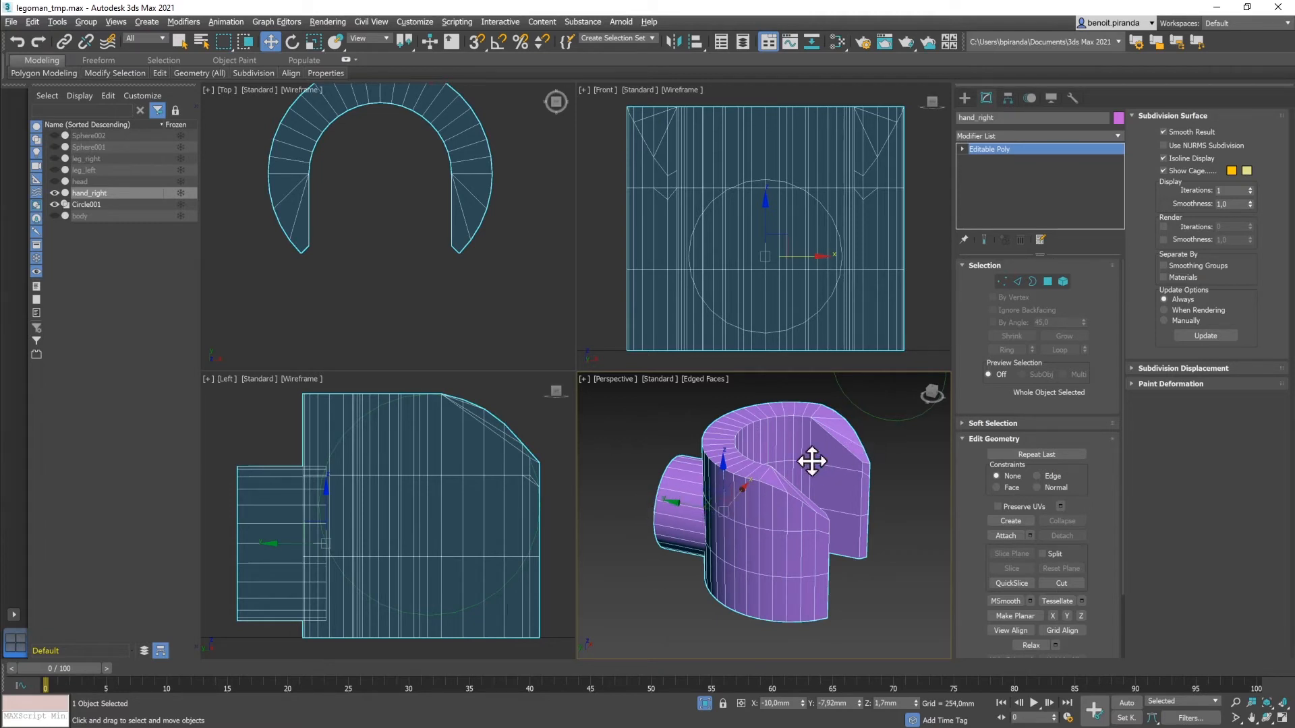
{"action": "middle_click_drag", "start_coordinate": [404, 195], "coordinate": [429, 287]}
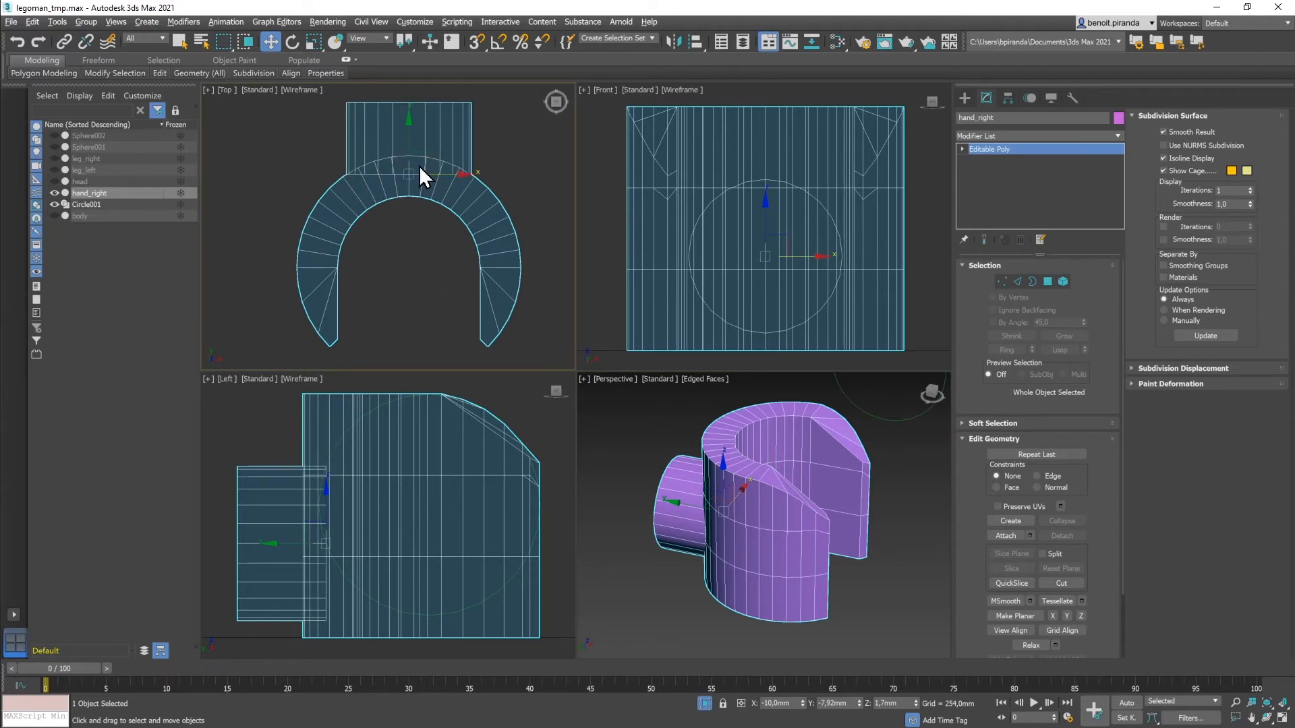
{"action": "key", "text": "alt+w"}
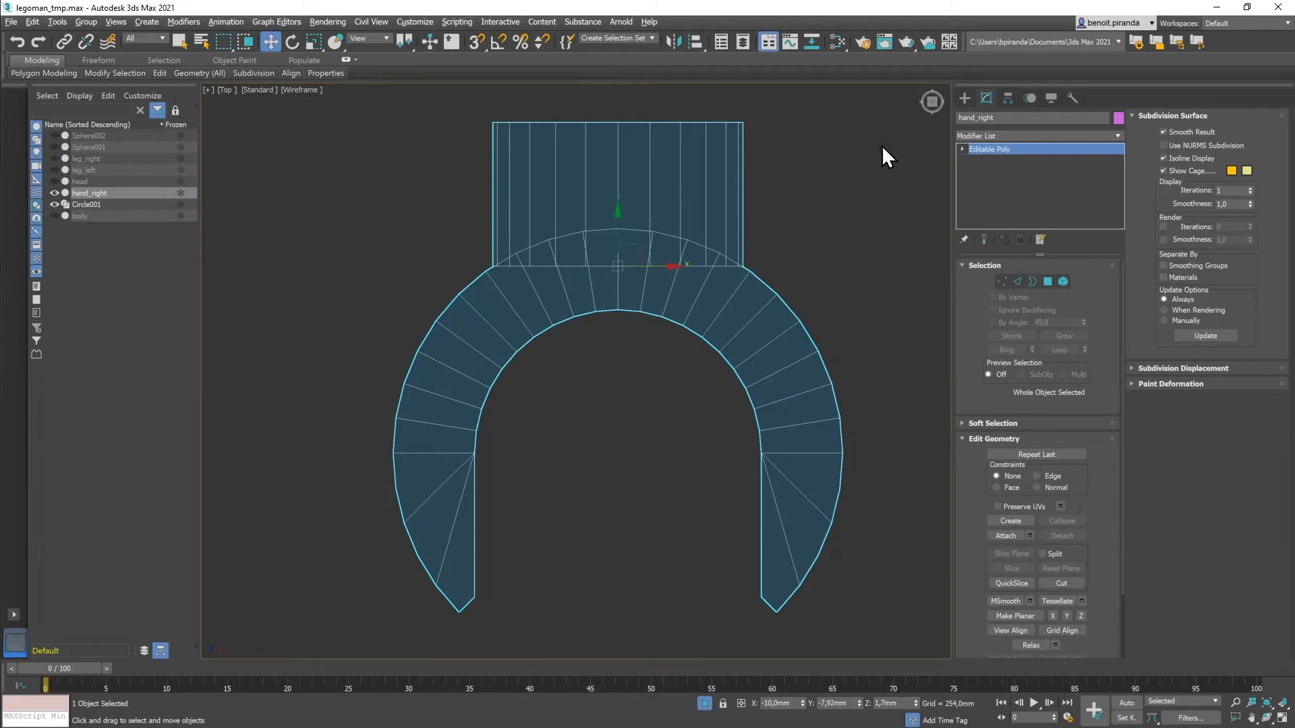
Step: Raise the wrist cylinder's corner and neighbouring edge vertices in Top view onto the grip's arc
{"action": "left_click", "coordinate": [1002, 281]}
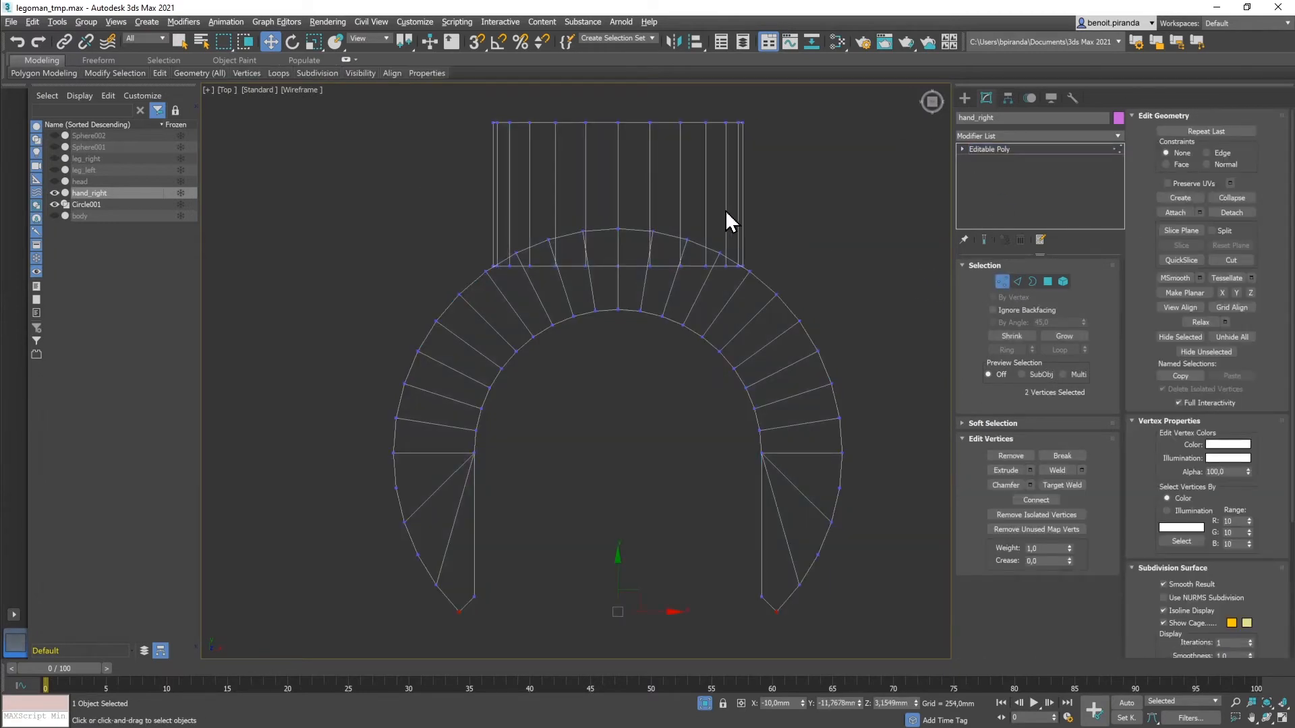
{"action": "scroll", "coordinate": [545, 267], "scroll_direction": "up", "scroll_amount": 2}
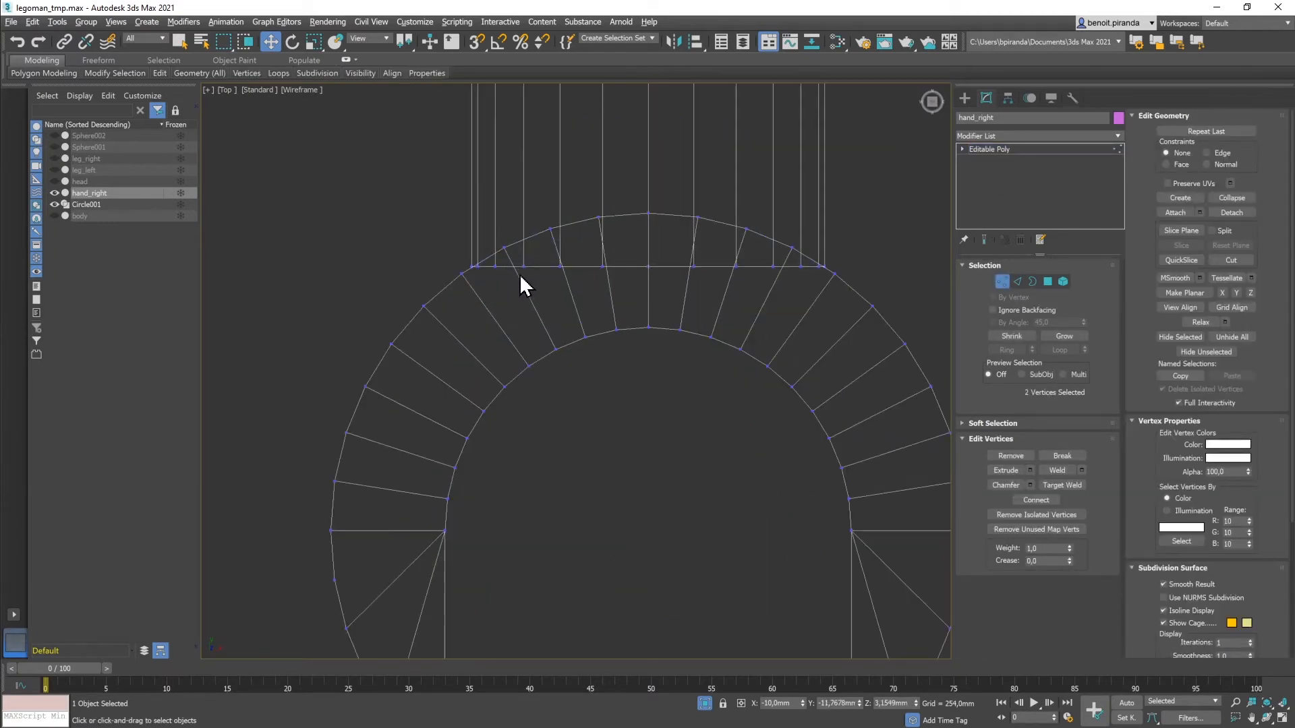
{"action": "left_click", "coordinate": [499, 267]}
{"action": "middle_click_drag", "start_coordinate": [693, 297], "coordinate": [655, 380]}
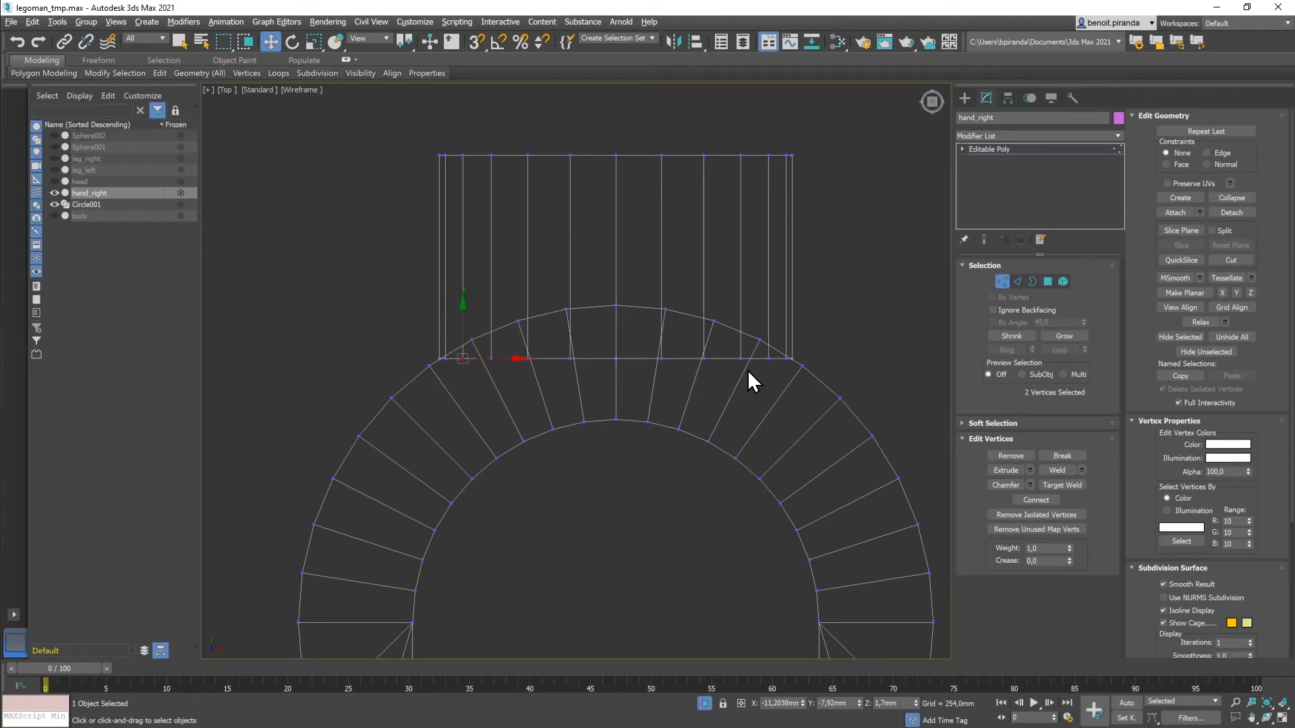
{"action": "left_click_drag", "start_coordinate": [760, 367], "coordinate": [776, 352], "text": "ctrl"}
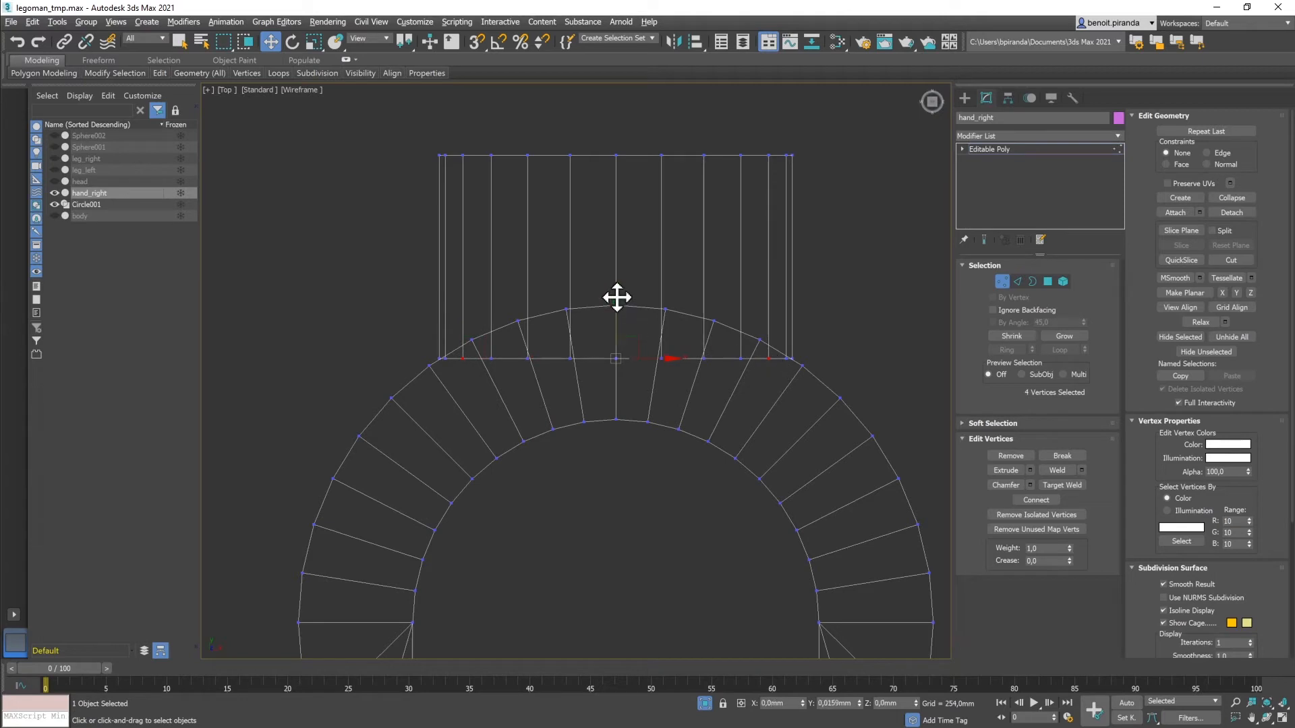
{"action": "left_click_drag", "start_coordinate": [616, 298], "coordinate": [619, 291]}
{"action": "left_click_drag", "start_coordinate": [477, 367], "coordinate": [508, 354]}
{"action": "left_click_drag", "start_coordinate": [731, 370], "coordinate": [748, 351], "text": "ctrl"}
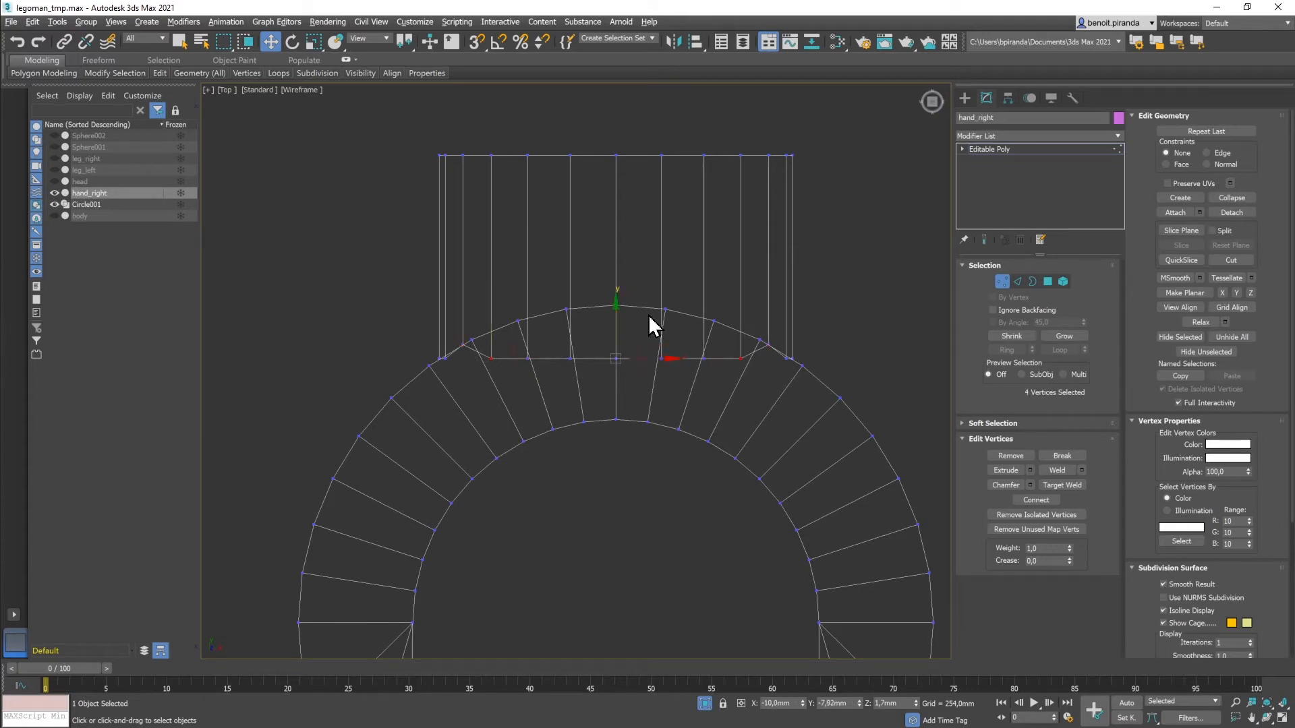
{"action": "left_click_drag", "start_coordinate": [613, 298], "coordinate": [613, 279]}
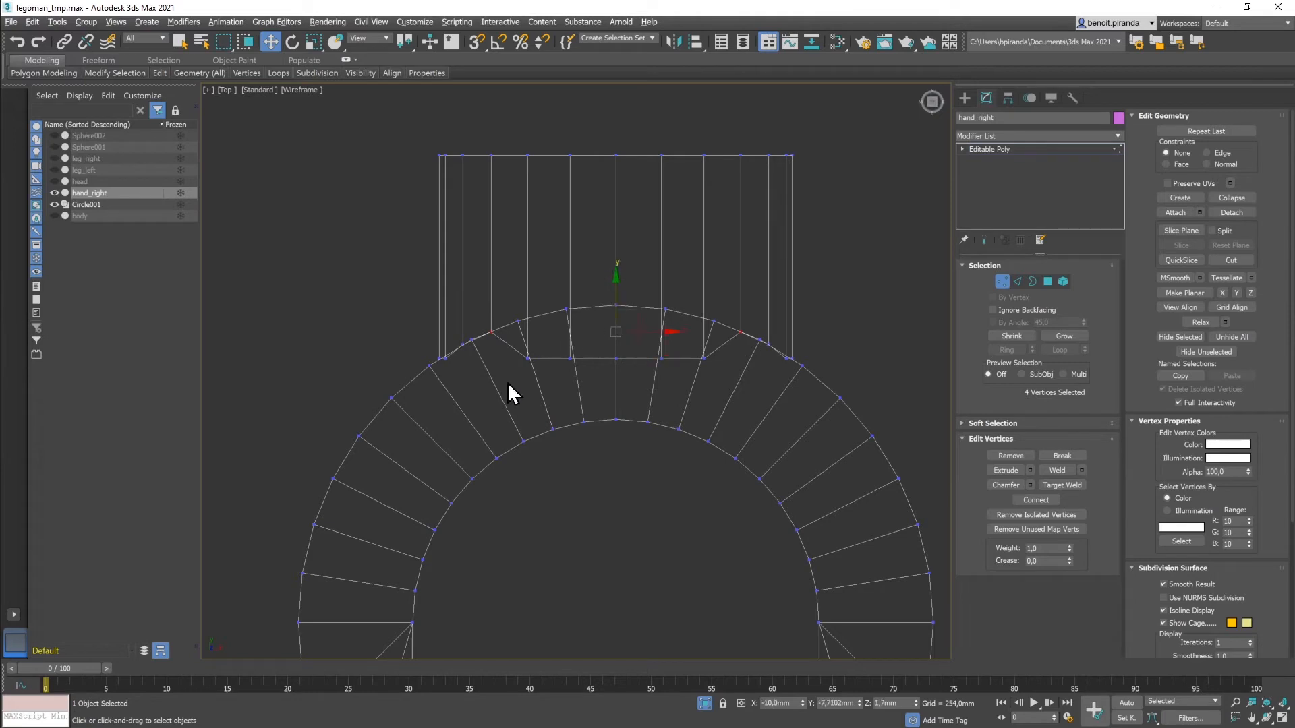
{"action": "left_click", "coordinate": [526, 359]}
{"action": "left_click_drag", "start_coordinate": [616, 301], "coordinate": [610, 263]}
Step: Raise the remaining central cylinder edge vertices onto the arc and restore four viewports
{"action": "left_click_drag", "start_coordinate": [562, 386], "coordinate": [583, 345]}
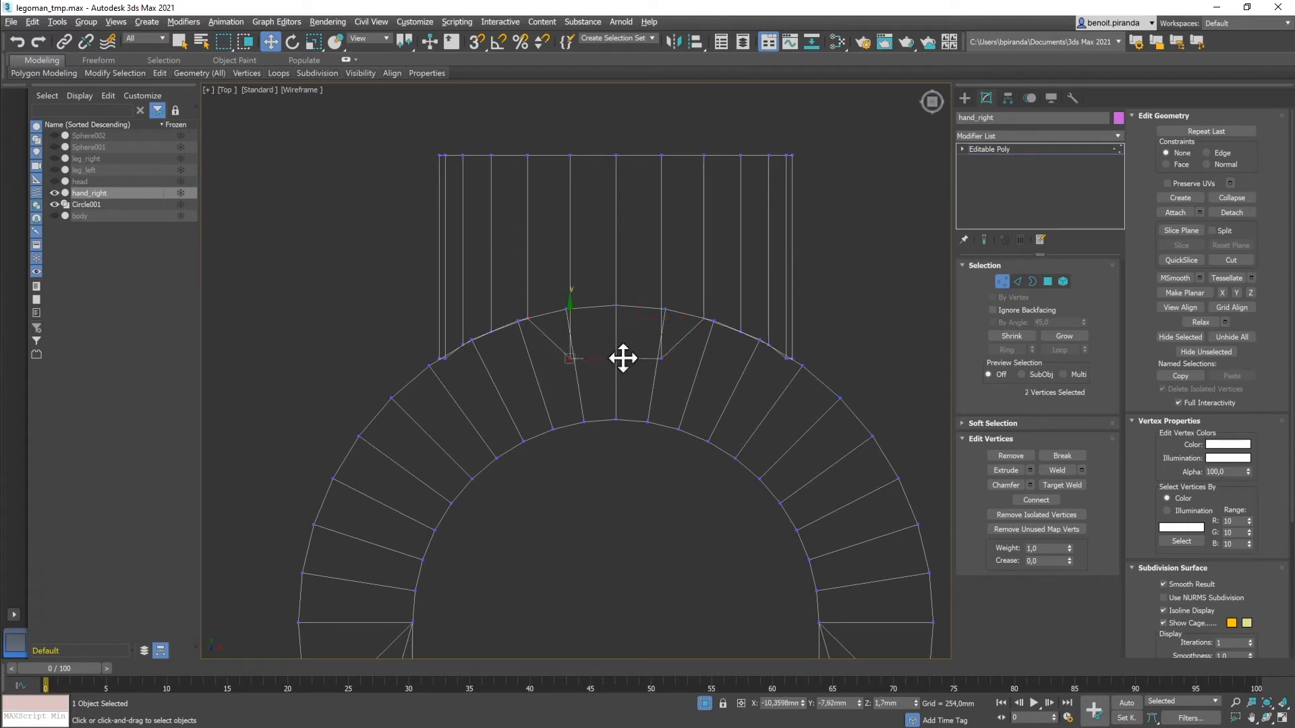
{"action": "left_click_drag", "start_coordinate": [649, 378], "coordinate": [668, 355], "text": "ctrl"}
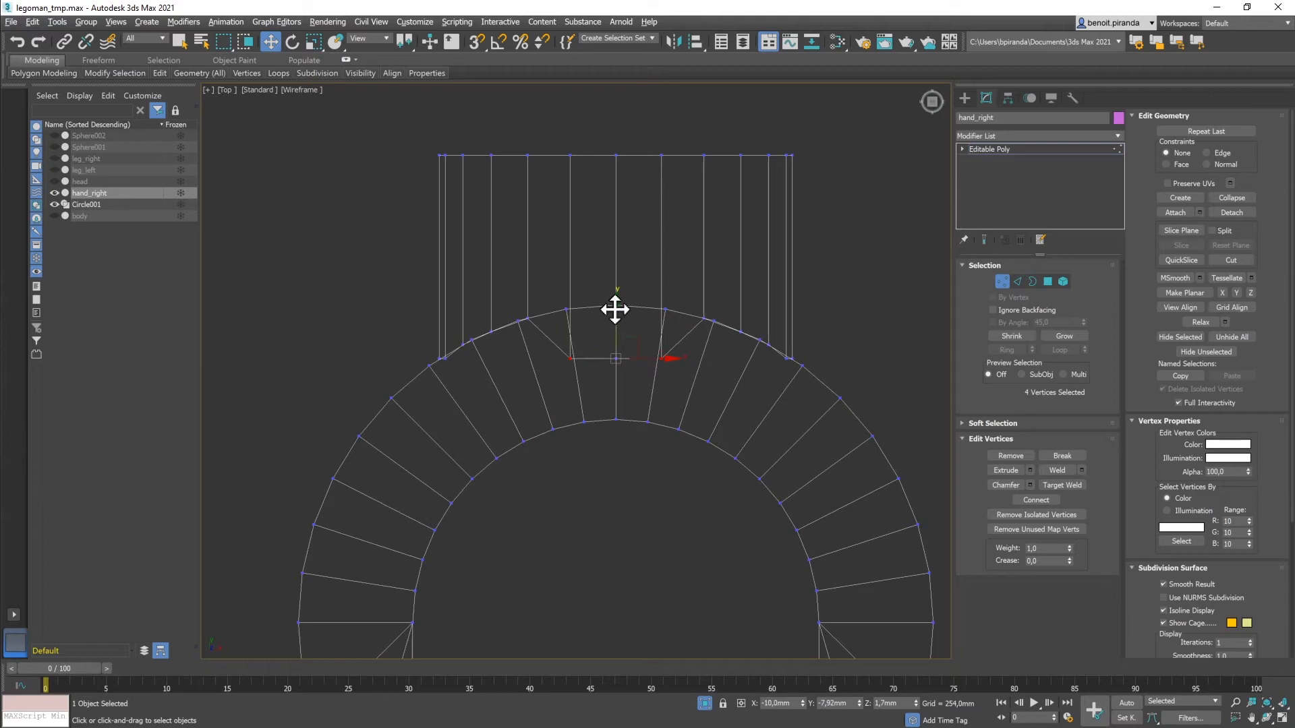
{"action": "left_click_drag", "start_coordinate": [616, 303], "coordinate": [609, 255]}
{"action": "left_click_drag", "start_coordinate": [609, 373], "coordinate": [609, 252]}
{"action": "scroll", "coordinate": [441, 372], "scroll_direction": "up", "scroll_amount": 5}
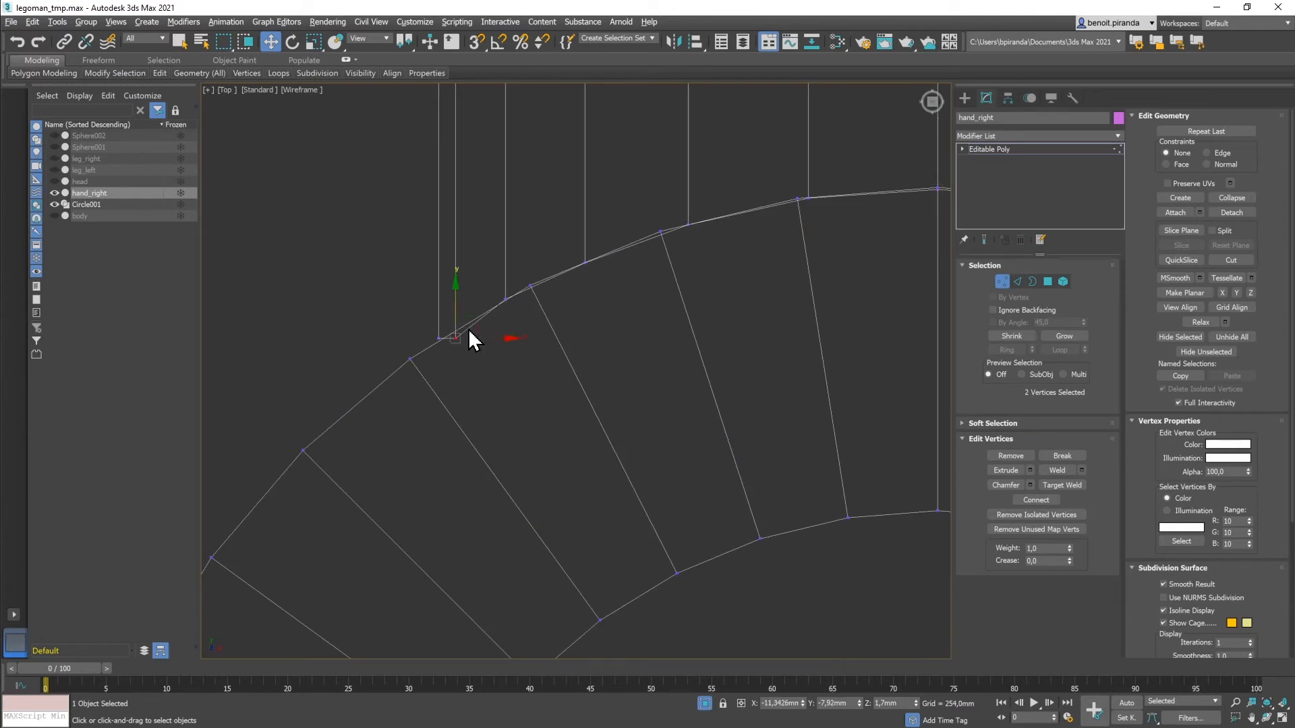
{"action": "middle_click_drag", "start_coordinate": [746, 377], "coordinate": [227, 385]}
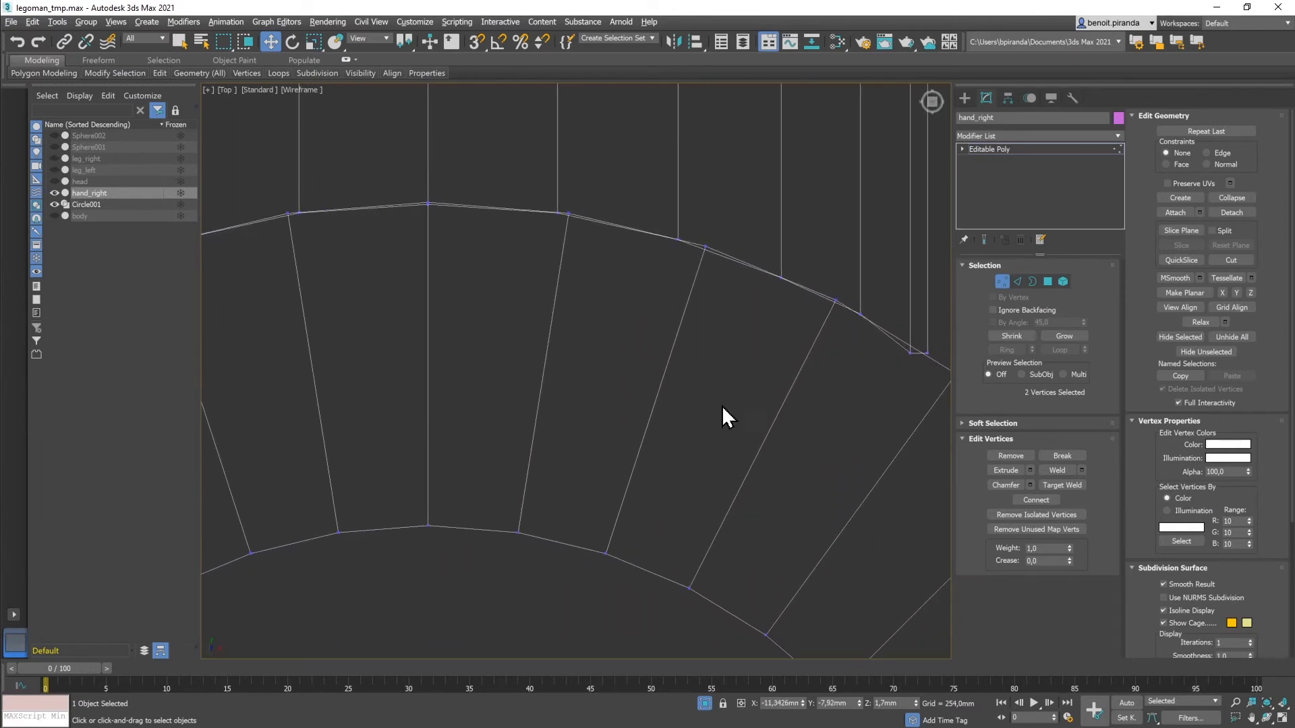
{"action": "left_click_drag", "start_coordinate": [922, 346], "coordinate": [918, 353], "text": "ctrl"}
{"action": "left_click_drag", "start_coordinate": [427, 297], "coordinate": [426, 286]}
{"action": "scroll", "coordinate": [544, 334], "scroll_direction": "down", "scroll_amount": 6}
{"action": "key", "text": "alt+w"}
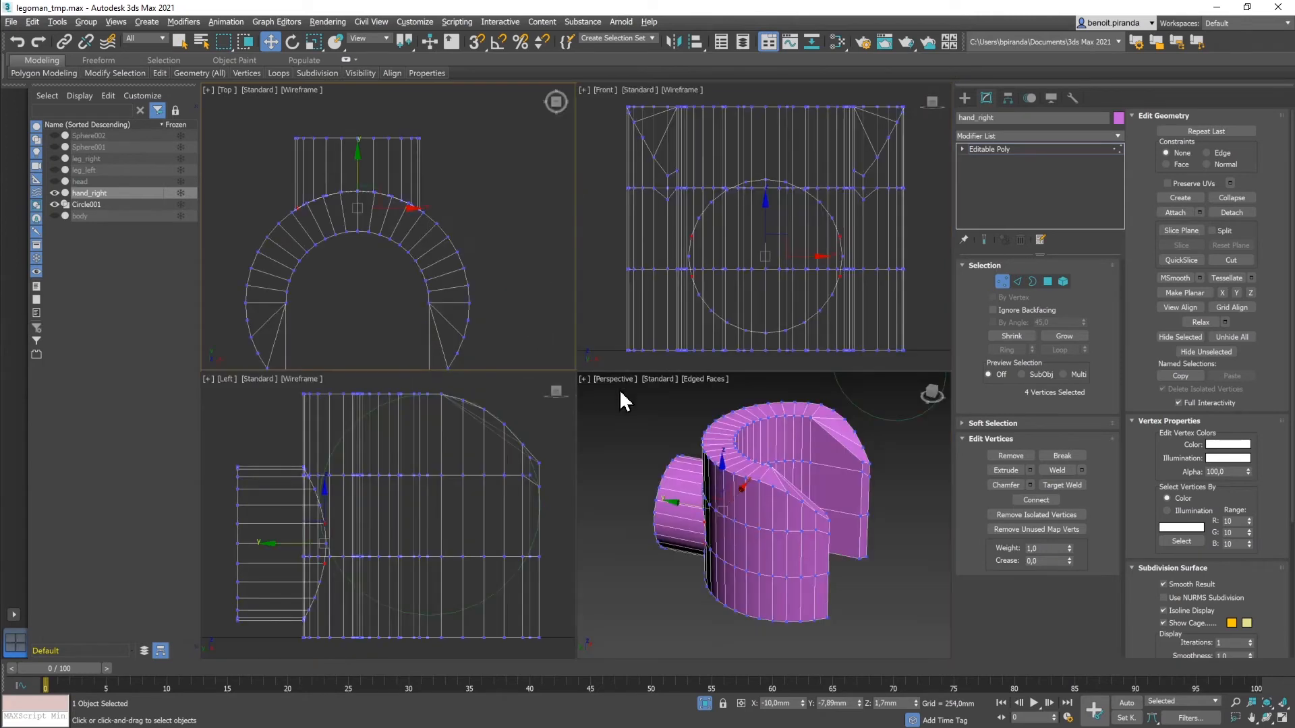
Step: Maximize the Perspective view and orbit around the hand to inspect the cylinder-grip join
{"action": "middle_click_drag", "start_coordinate": [756, 509], "coordinate": [826, 519], "text": "alt"}
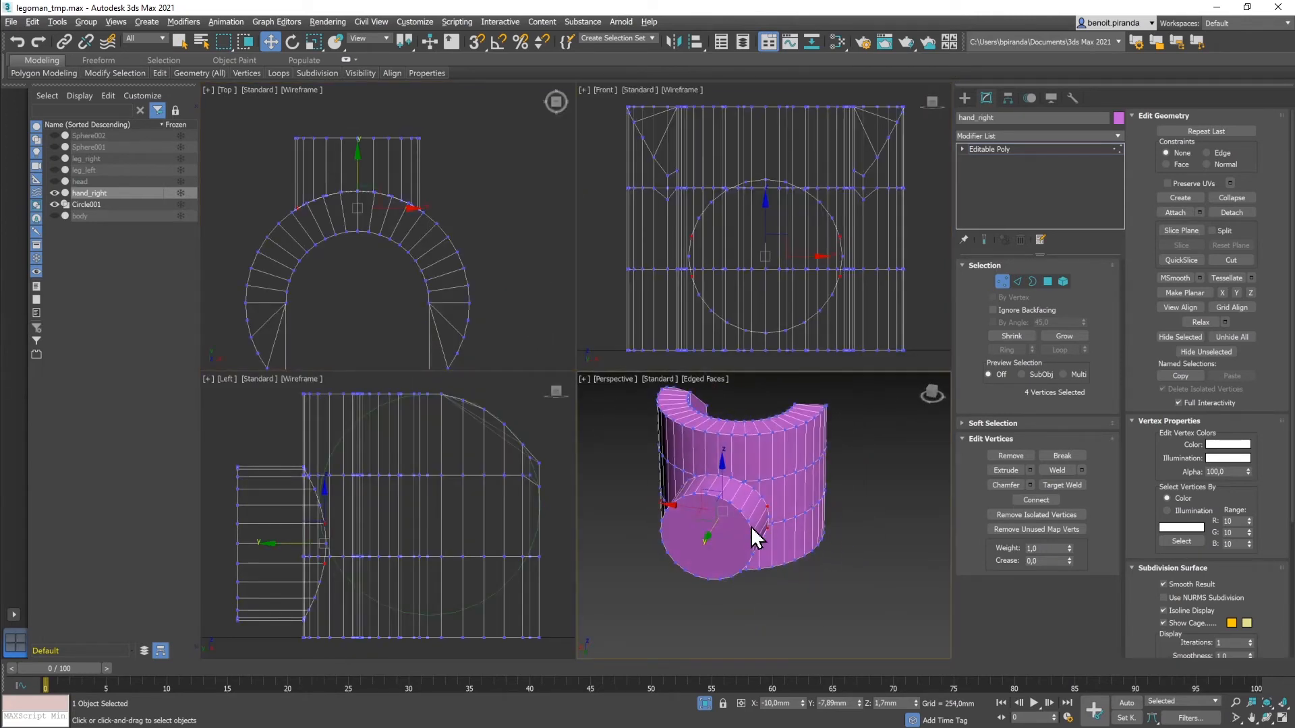
{"action": "key", "text": "alt+w"}
{"action": "middle_click_drag", "start_coordinate": [649, 366], "coordinate": [711, 418]}
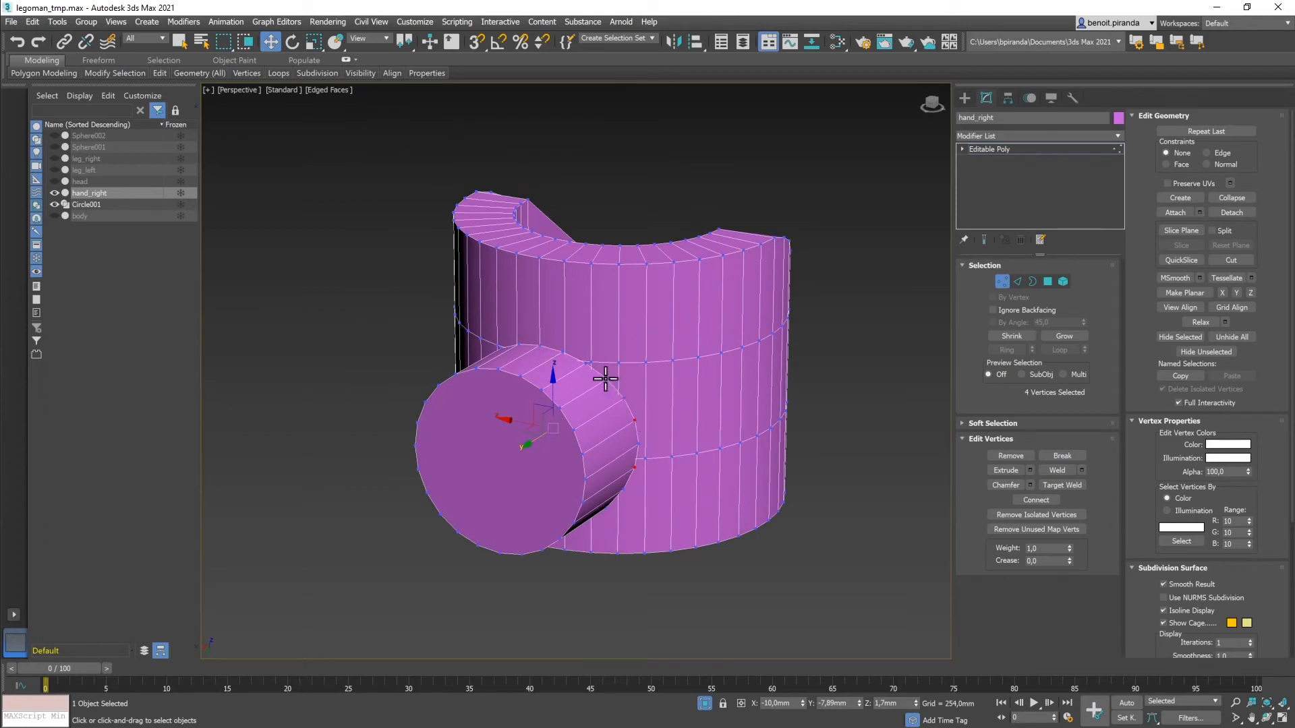
{"action": "middle_click_drag", "start_coordinate": [639, 422], "coordinate": [681, 414], "text": "alt"}
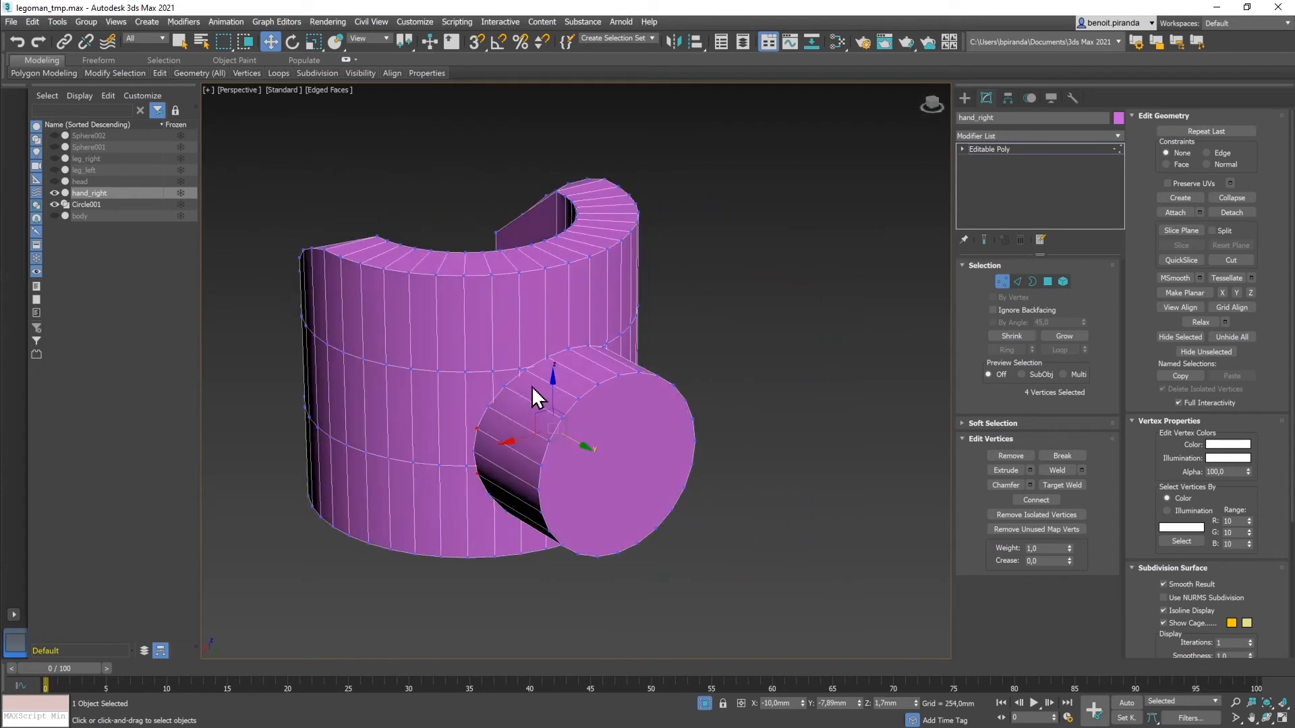
{"action": "mouse_move", "coordinate": [592, 384]}
{"action": "middle_mouse_down", "text": "alt"}
{"action": "mouse_move", "coordinate": [642, 405]}
{"action": "mouse_move", "coordinate": [593, 396]}
{"action": "mouse_move", "coordinate": [592, 362]}
{"action": "mouse_move", "coordinate": [581, 370]}
{"action": "mouse_move", "coordinate": [592, 385]}
{"action": "middle_mouse_up", "text": "alt"}
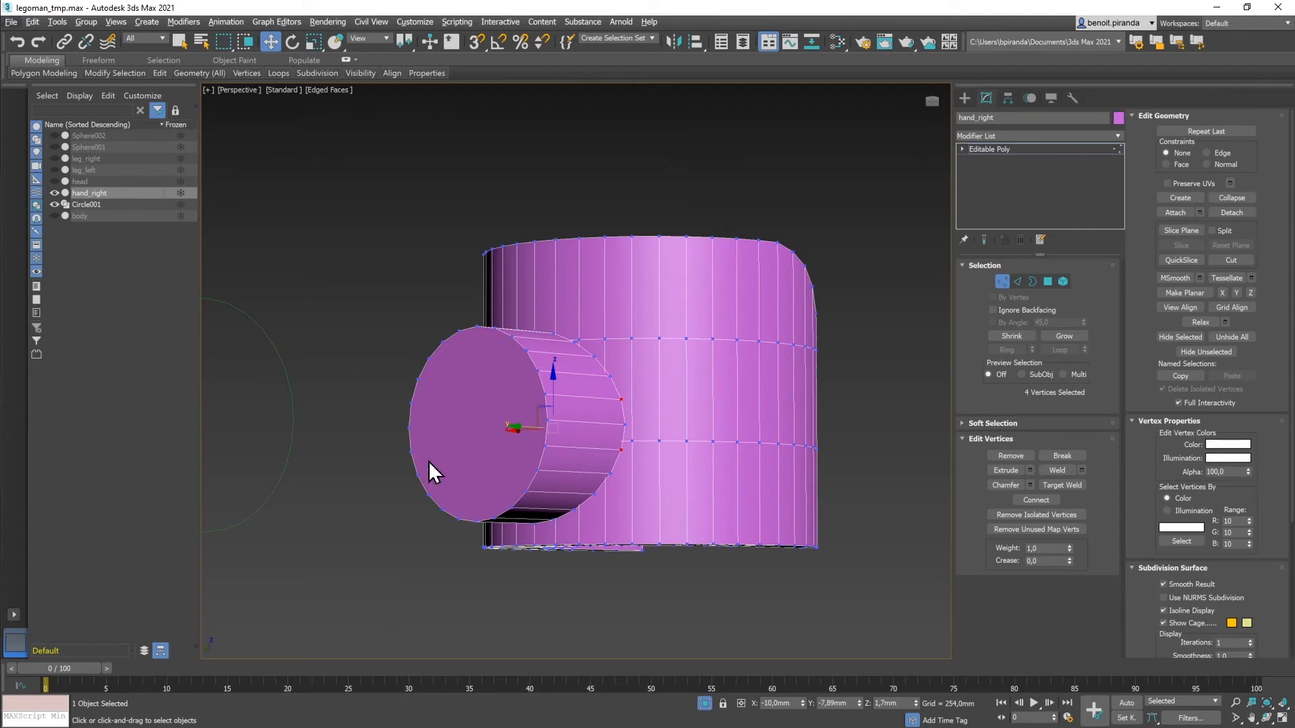
Step: Maximize the Left view, move a horizontal vertex row upward and set its exact height
{"action": "key", "text": "alt+w"}
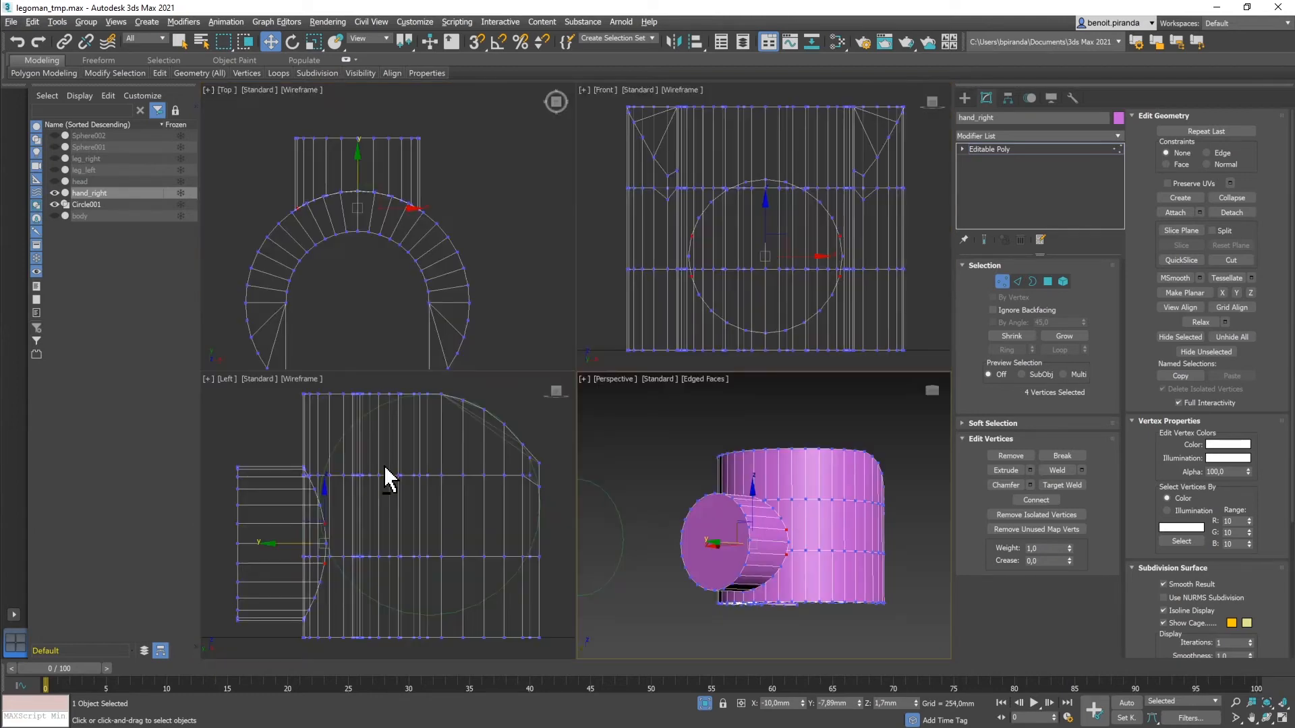
{"action": "right_click", "coordinate": [370, 565]}
{"action": "key", "text": "alt+w"}
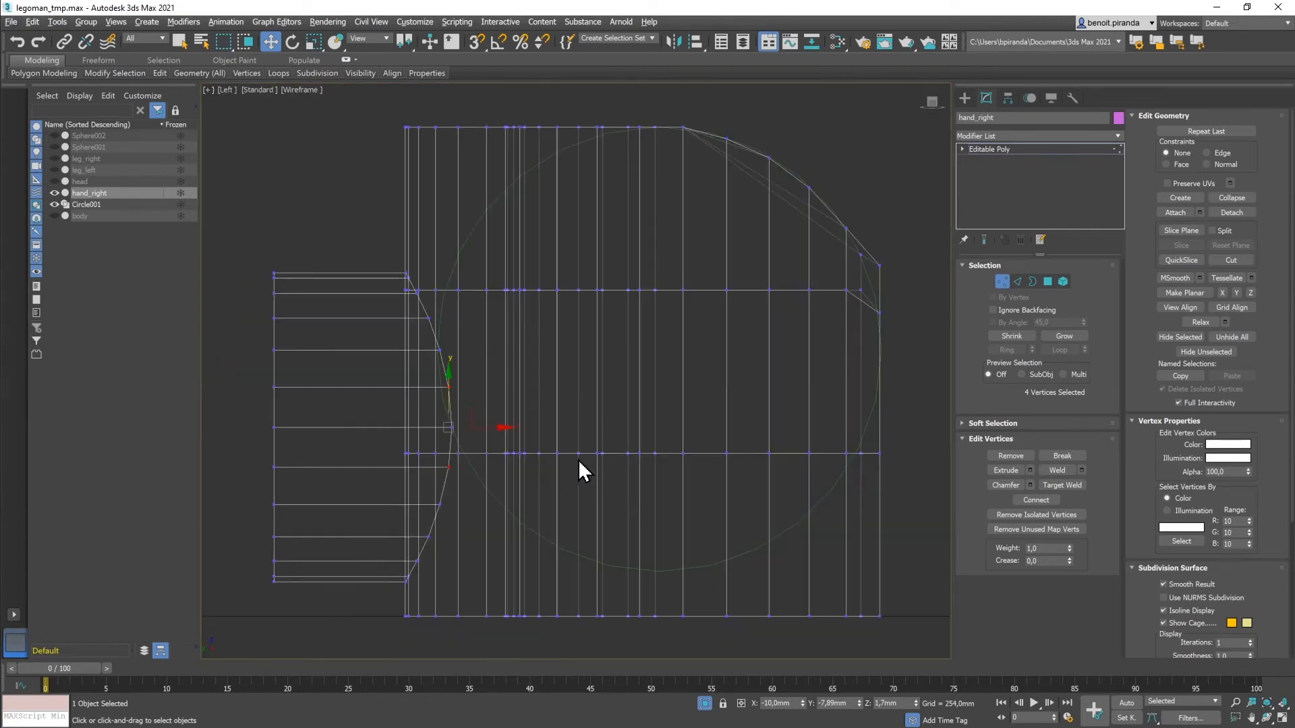
{"action": "left_click_drag", "start_coordinate": [390, 455], "coordinate": [905, 463]}
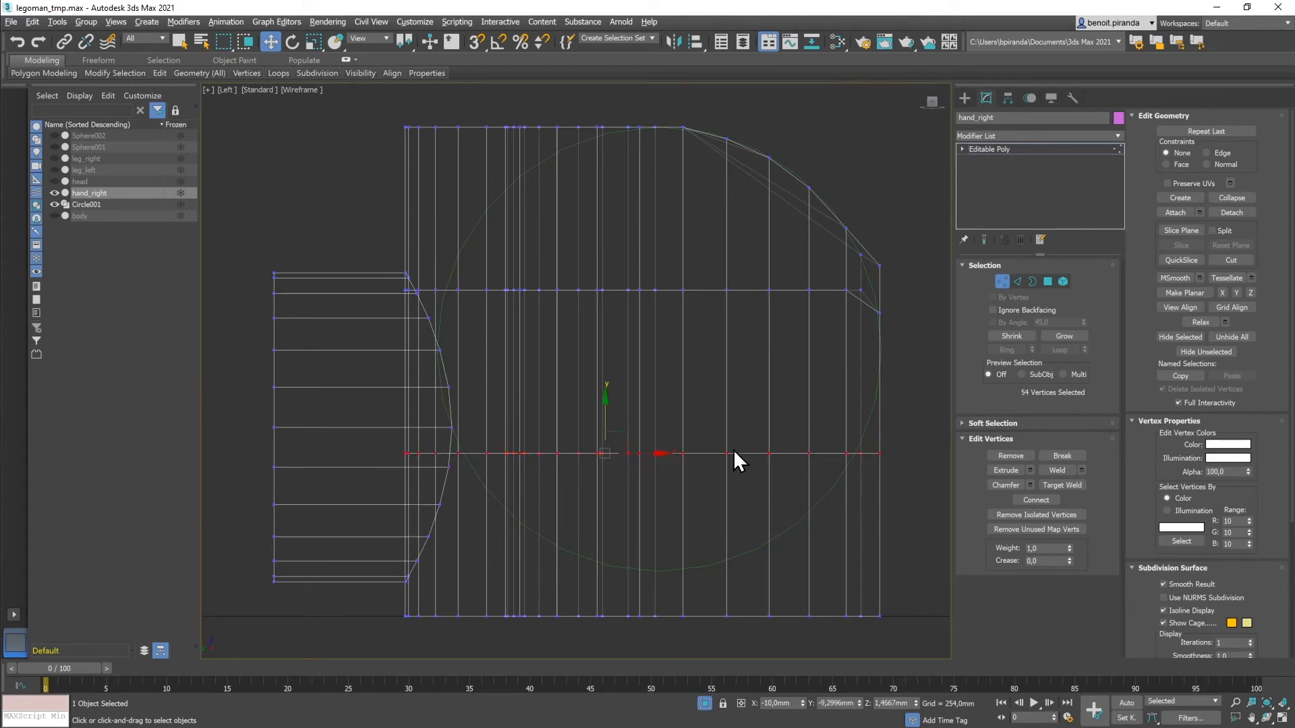
{"action": "left_click_drag", "start_coordinate": [606, 400], "coordinate": [593, 375]}
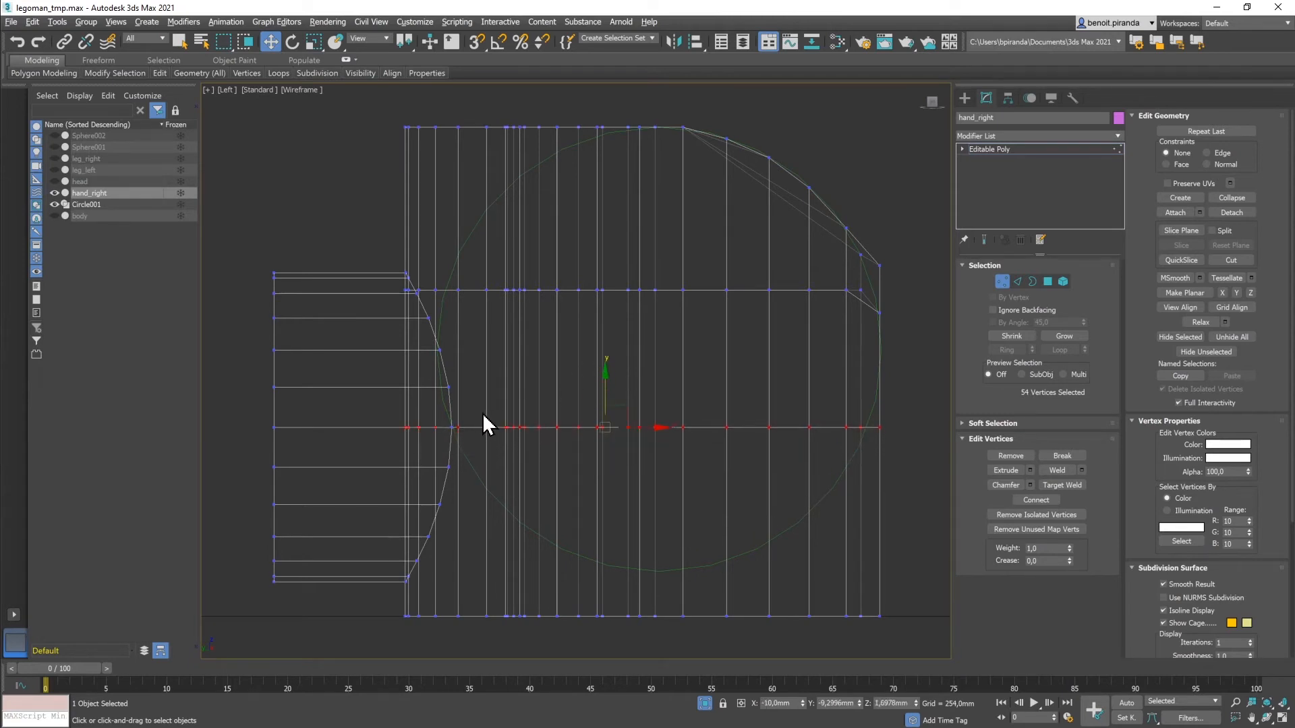
{"action": "scroll", "coordinate": [483, 414], "scroll_direction": "up", "scroll_amount": 5}
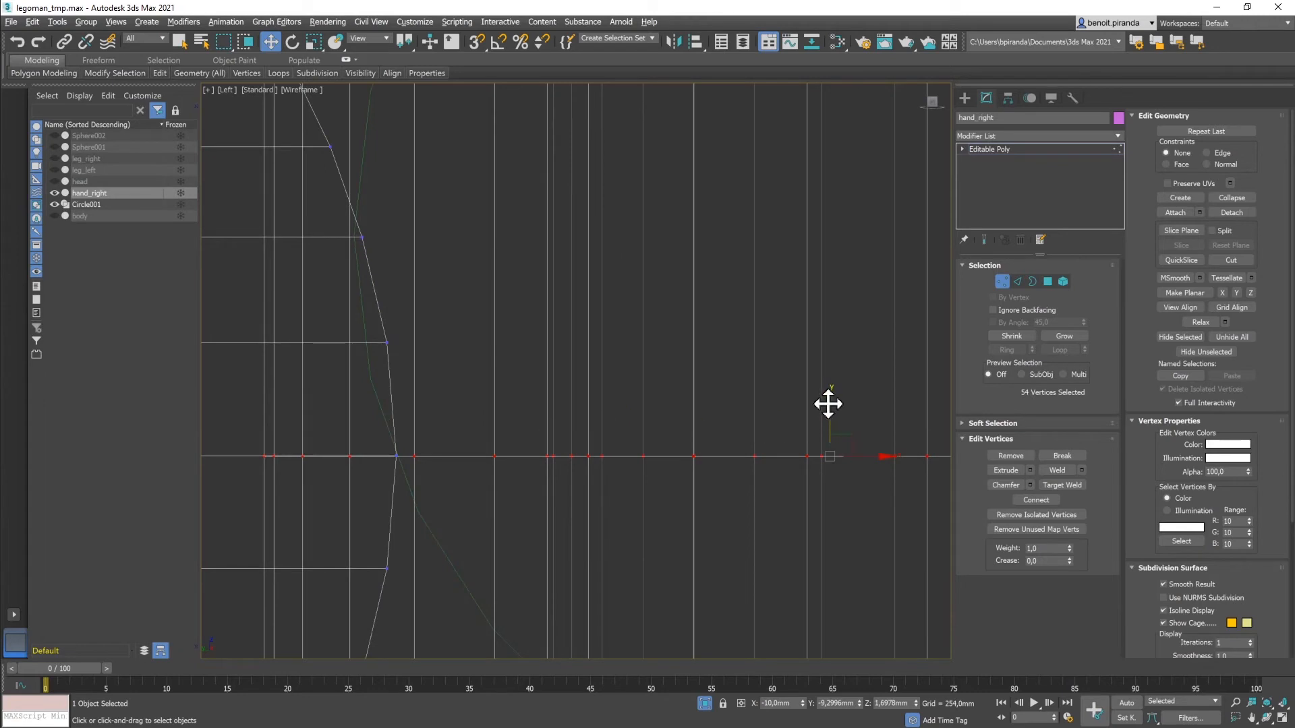
{"action": "left_click_drag", "start_coordinate": [828, 404], "coordinate": [818, 402]}
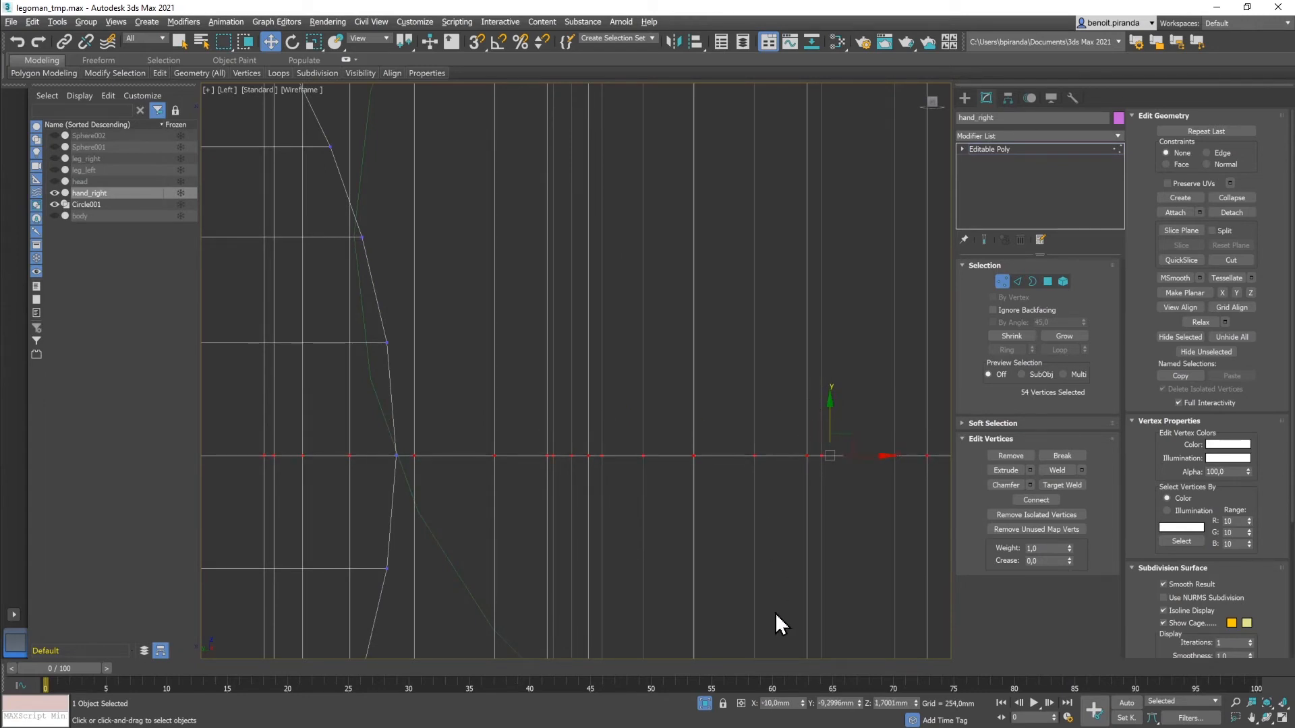
{"action": "left_click", "coordinate": [884, 702]}
{"action": "scroll", "coordinate": [572, 468], "scroll_direction": "down", "scroll_amount": 5}
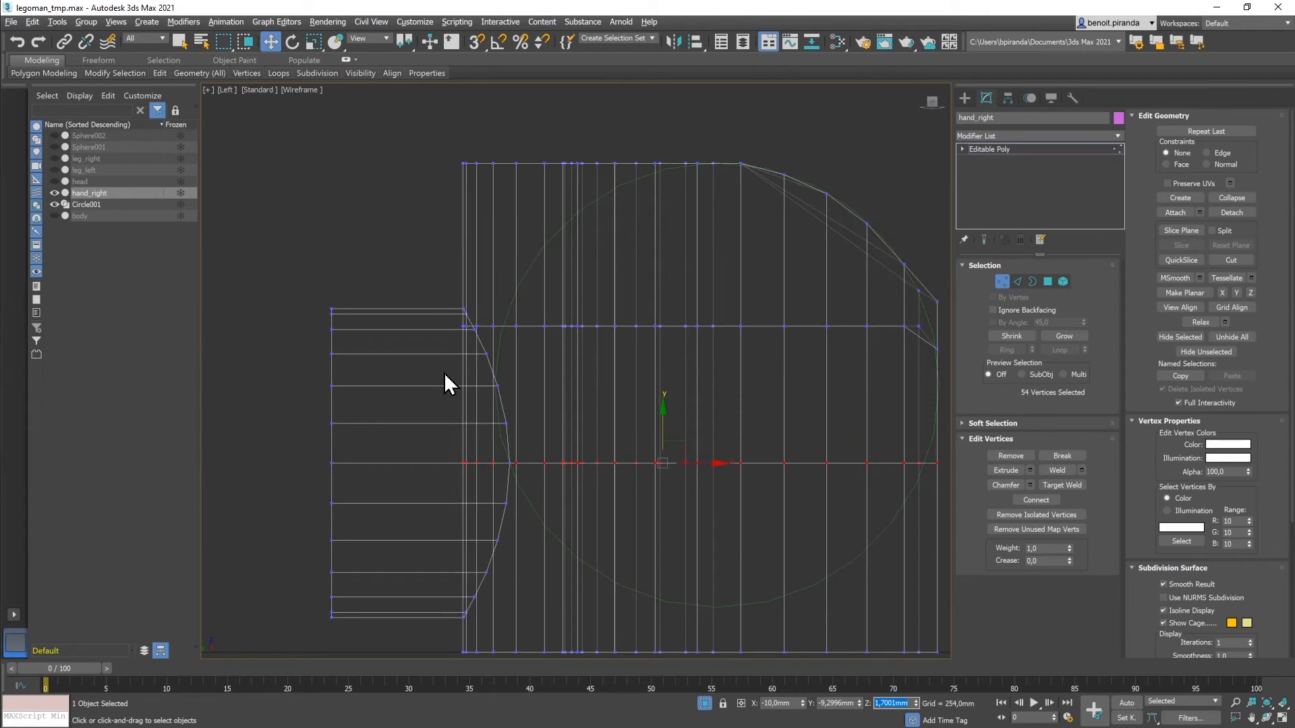
{"action": "middle_click_drag", "start_coordinate": [654, 390], "coordinate": [582, 427]}
Step: Select the 32-vertex row by the wrist cylinder, lift it to Z 3,22mm, and restore four viewports
{"action": "left_click_drag", "start_coordinate": [379, 355], "coordinate": [601, 366]}
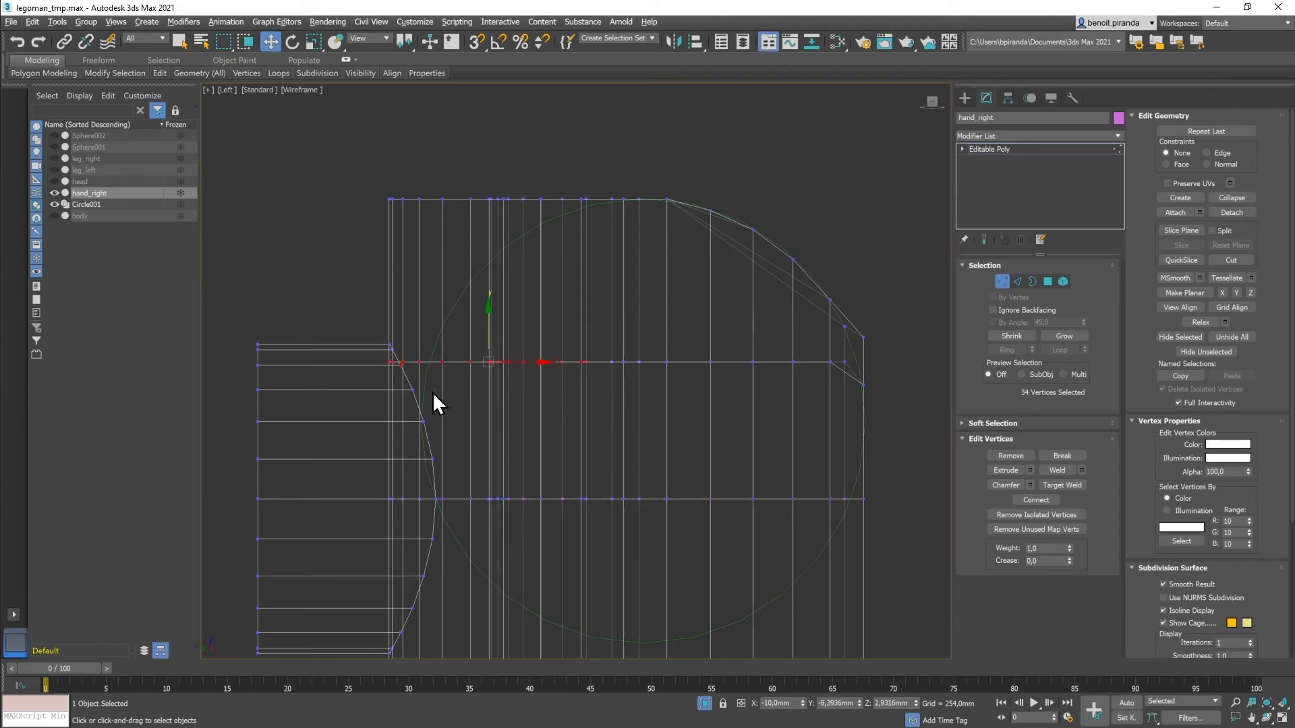
{"action": "scroll", "coordinate": [463, 396], "scroll_direction": "up", "scroll_amount": 4}
{"action": "left_click_drag", "start_coordinate": [403, 359], "coordinate": [350, 328]}
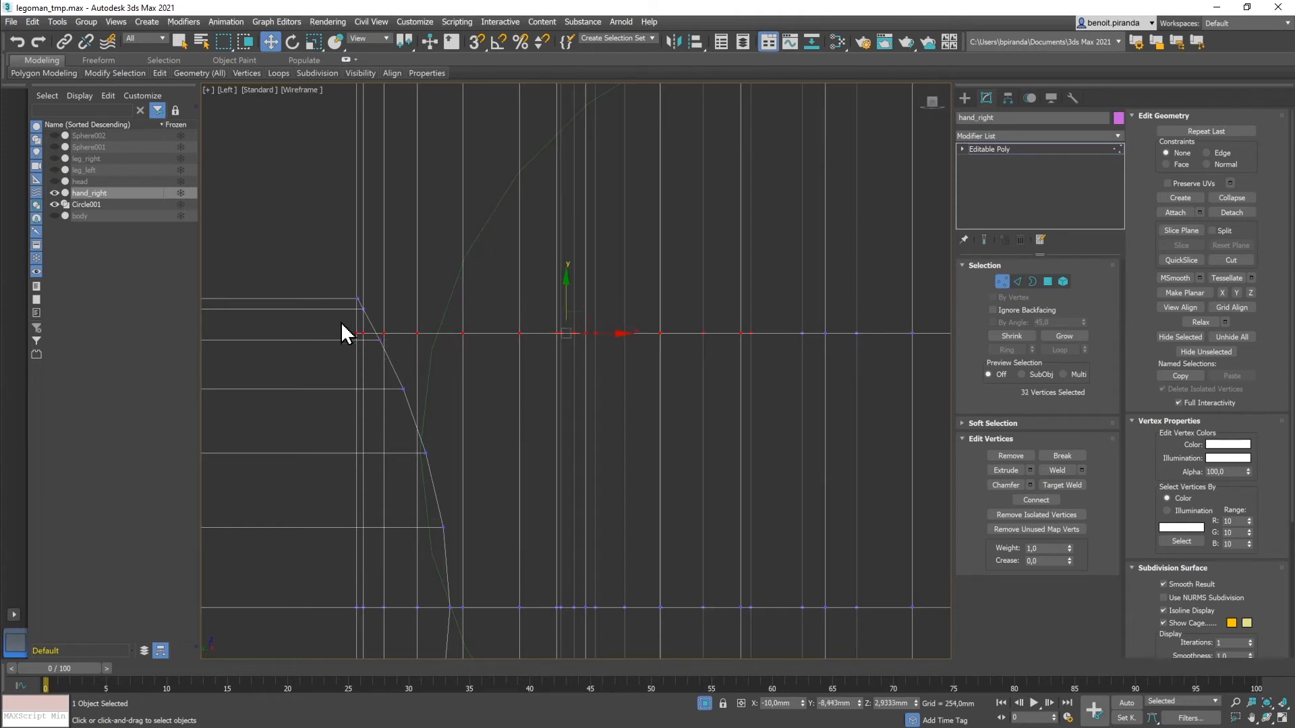
{"action": "left_click_drag", "start_coordinate": [567, 275], "coordinate": [553, 215]}
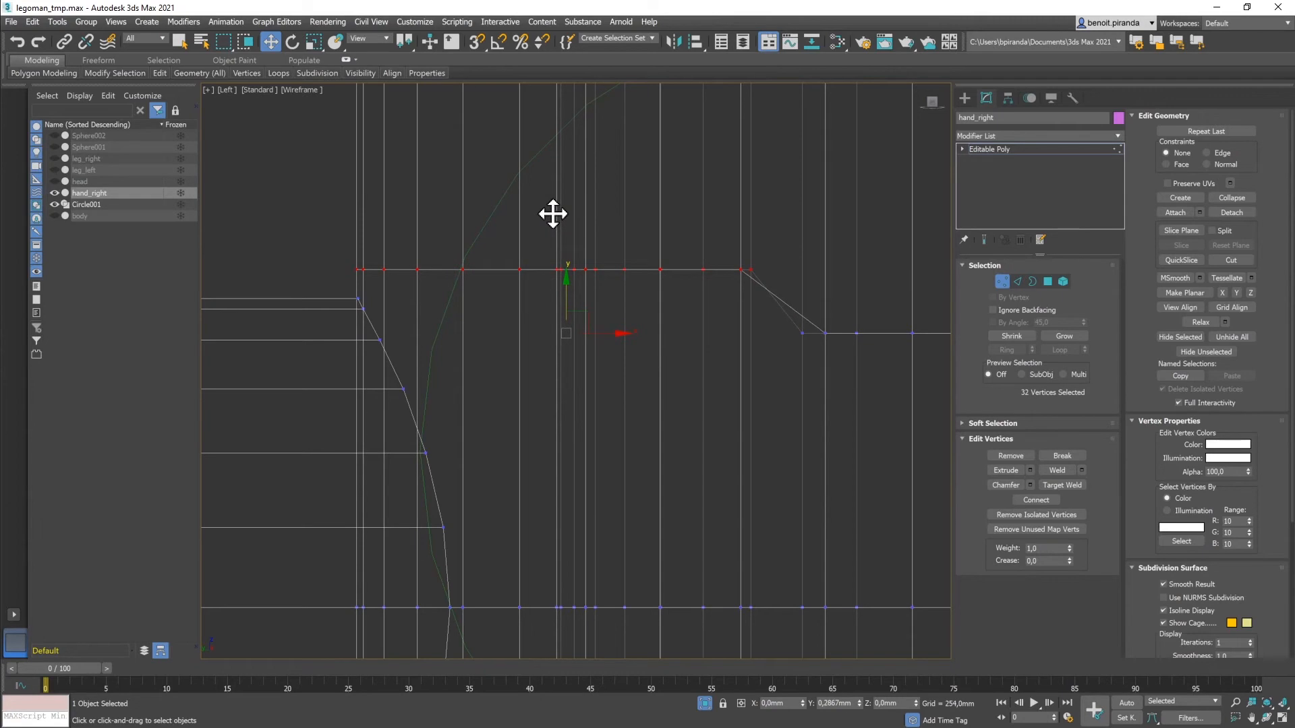
{"action": "key", "text": "alt+w"}
Step: Deselect the vertices and zoom a maximized Perspective view in on the hand from front and above
{"action": "left_click", "coordinate": [649, 489]}
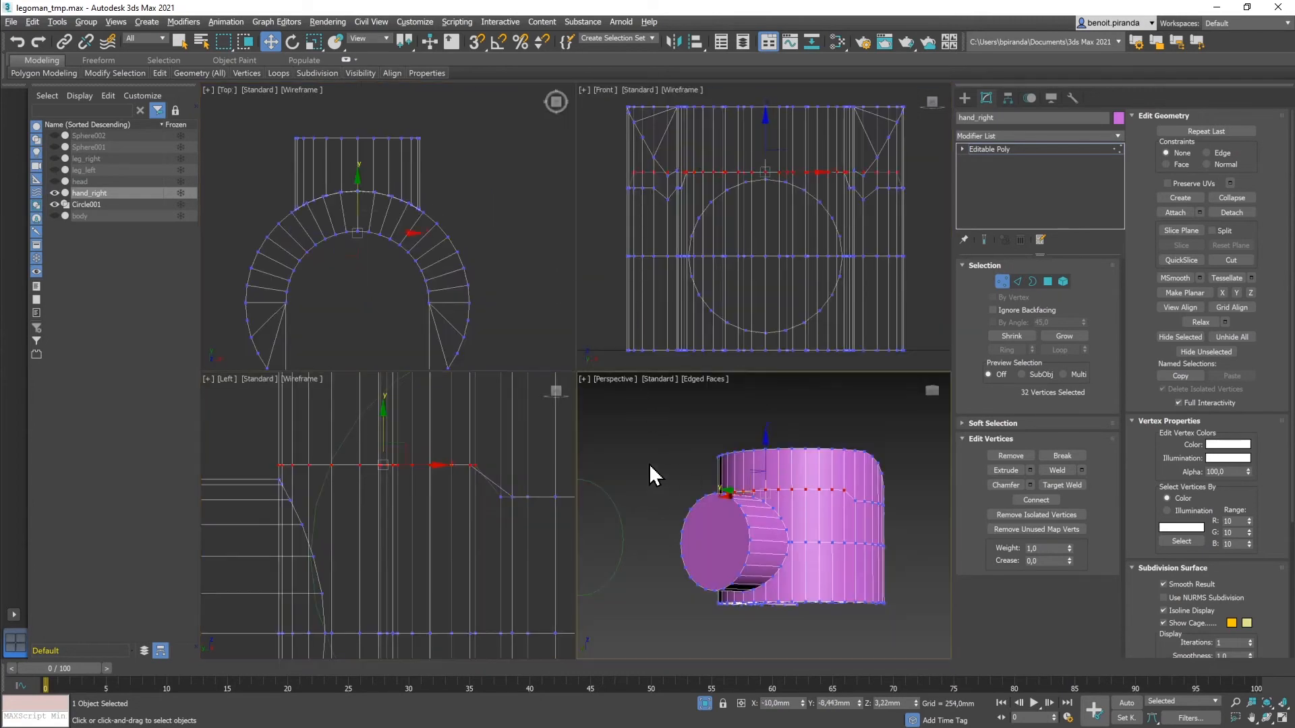
{"action": "middle_click_drag", "start_coordinate": [775, 497], "coordinate": [747, 495], "text": "alt"}
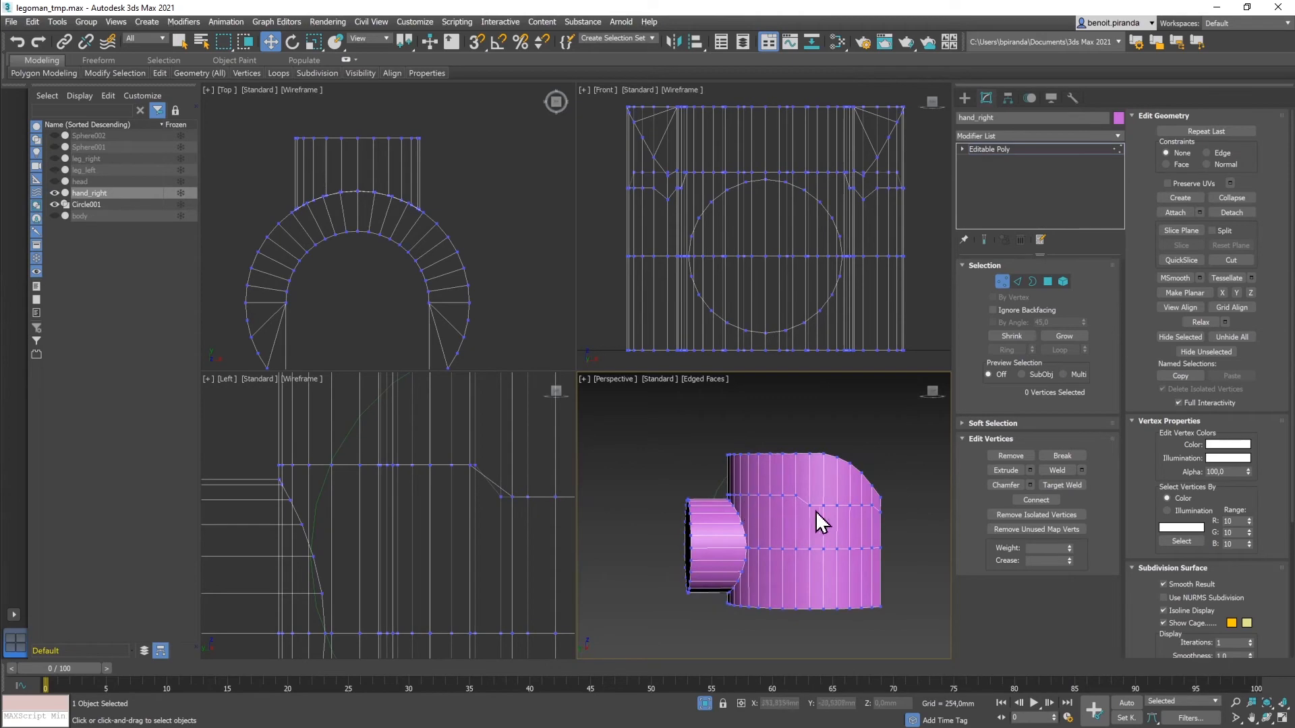
{"action": "middle_click_drag", "start_coordinate": [787, 537], "coordinate": [783, 514]}
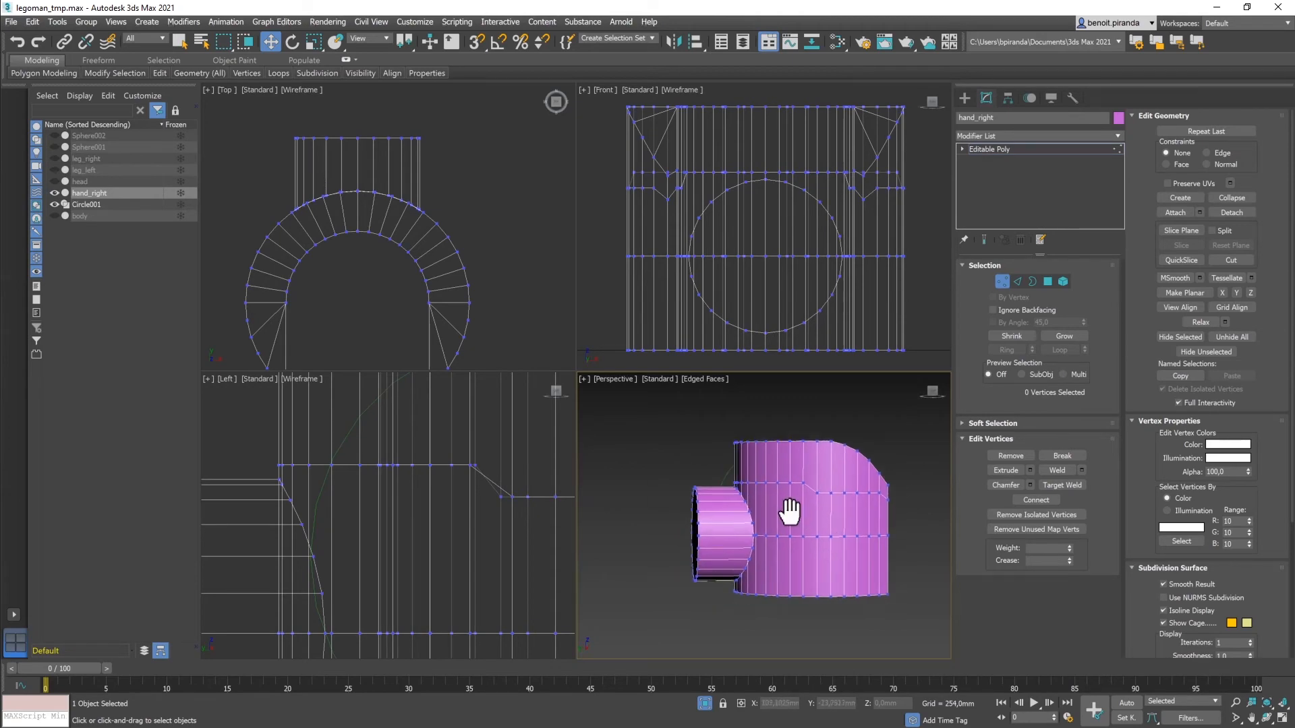
{"action": "key", "text": "alt+w"}
{"action": "middle_click_drag", "start_coordinate": [705, 460], "coordinate": [722, 462], "text": "alt"}
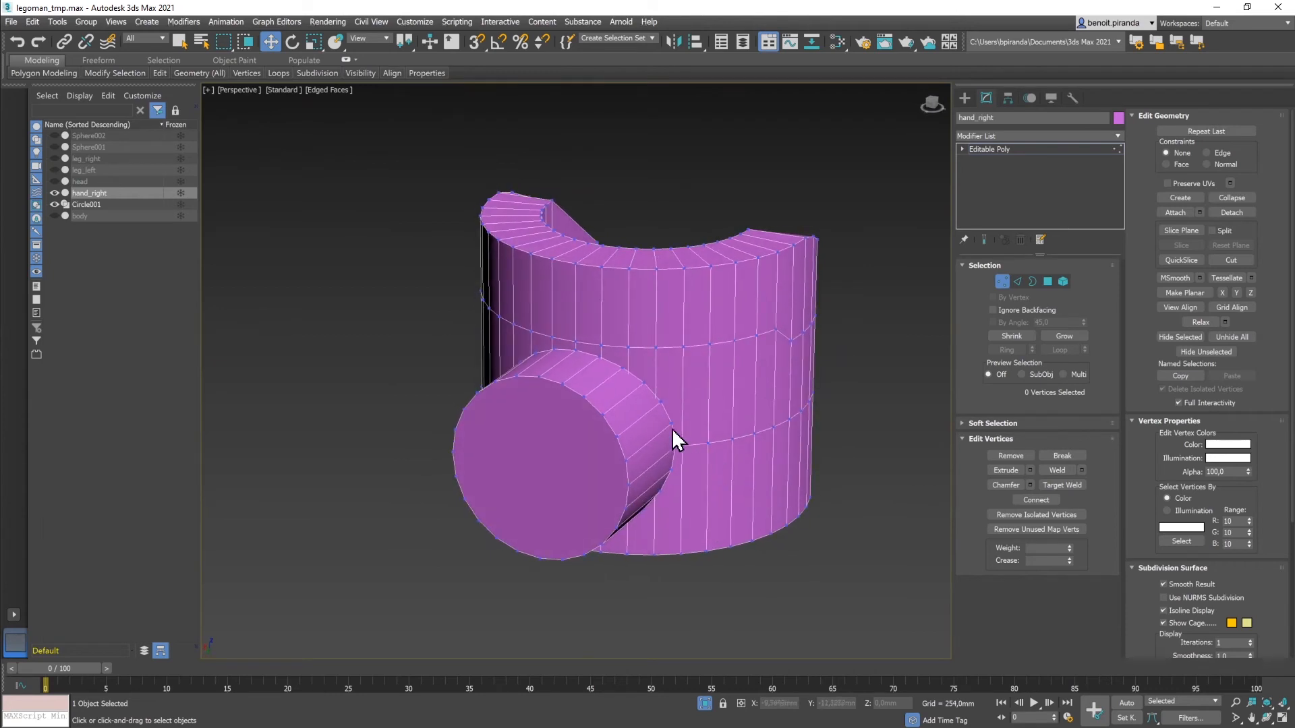
{"action": "scroll", "coordinate": [638, 390], "scroll_direction": "up", "scroll_amount": 2}
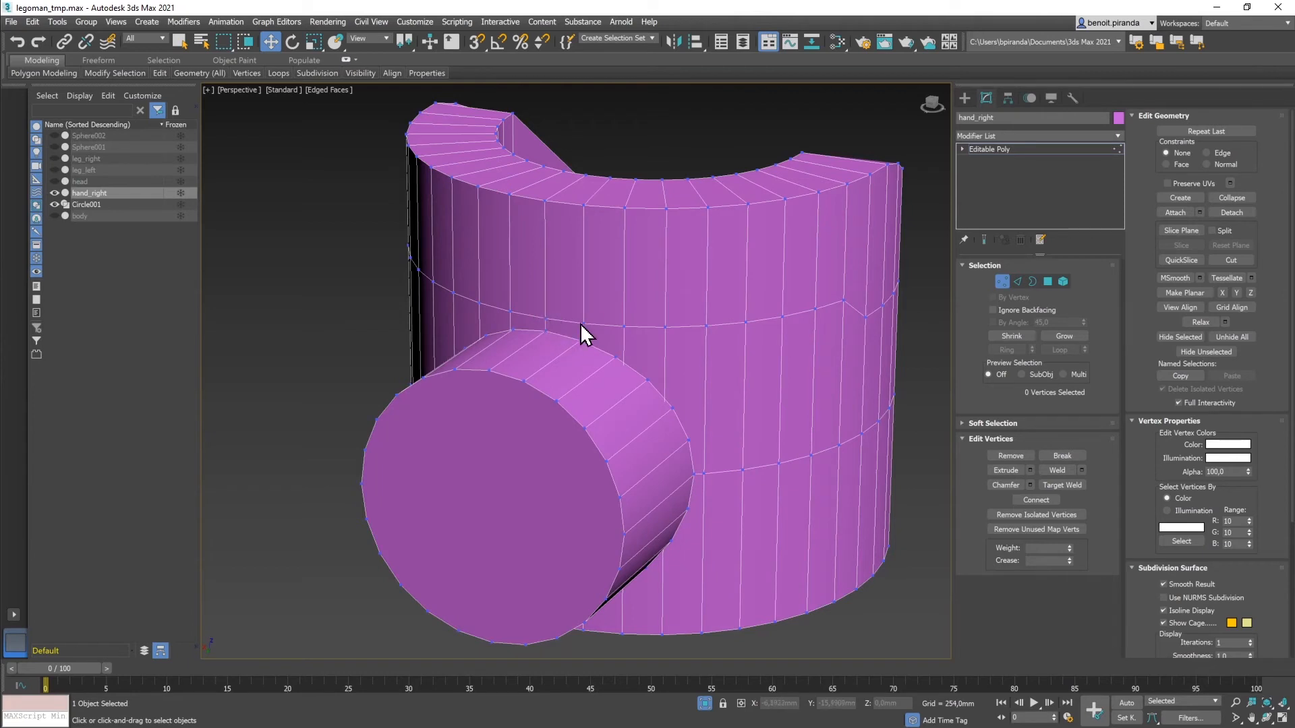
Step: At Polygon level, delete the small cylinder's front and back caps and four wall polygons behind it
{"action": "key", "text": "4"}
{"action": "left_click", "coordinate": [503, 444]}
{"action": "key", "text": "Delete"}
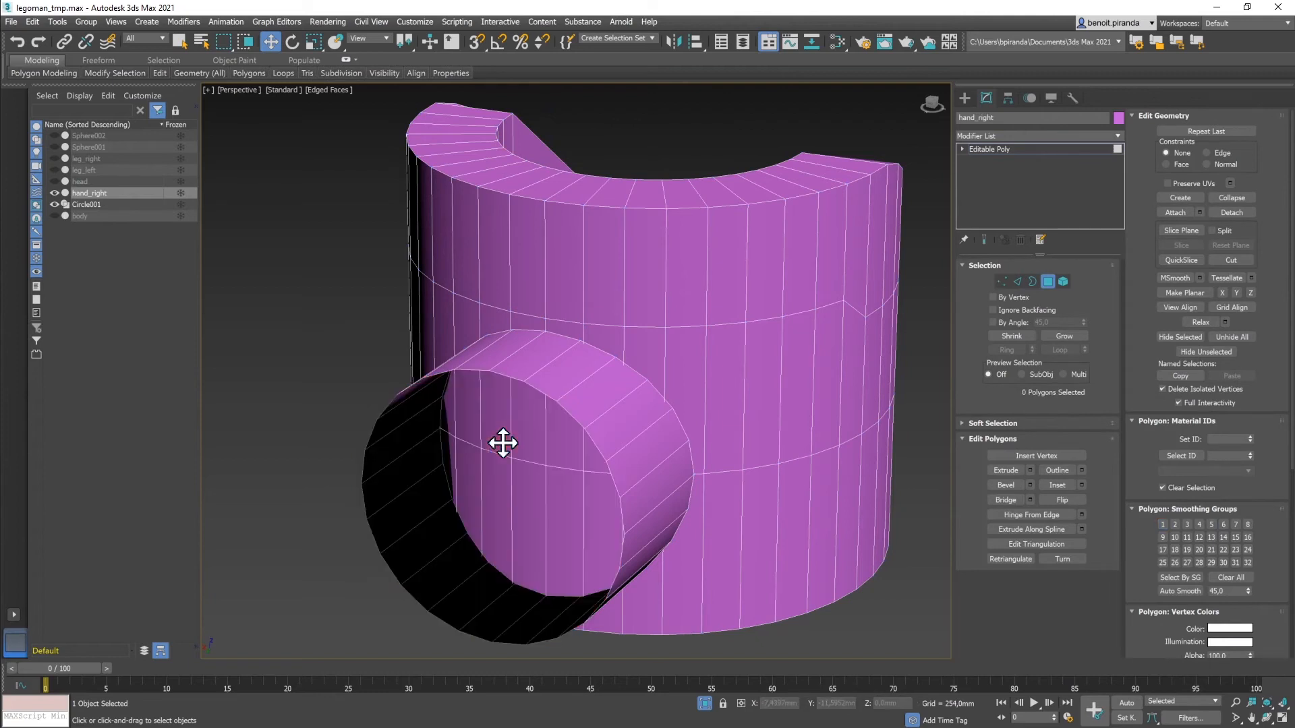
{"action": "left_click", "coordinate": [520, 429]}
{"action": "key", "text": "Delete"}
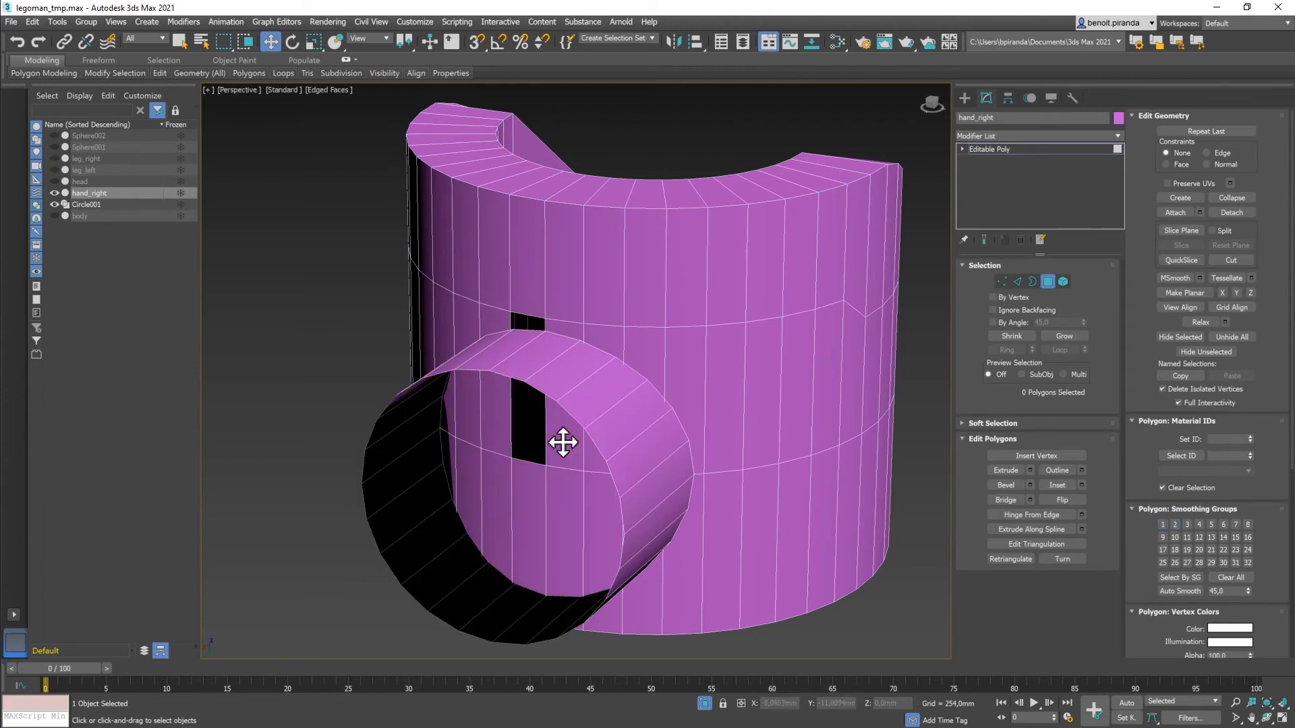
{"action": "left_click", "coordinate": [560, 405]}
{"action": "key", "text": "Delete"}
{"action": "left_click", "coordinate": [563, 486]}
{"action": "key", "text": "Delete"}
{"action": "left_click", "coordinate": [529, 483]}
{"action": "key", "text": "Delete"}
{"action": "left_click", "coordinate": [545, 464]}
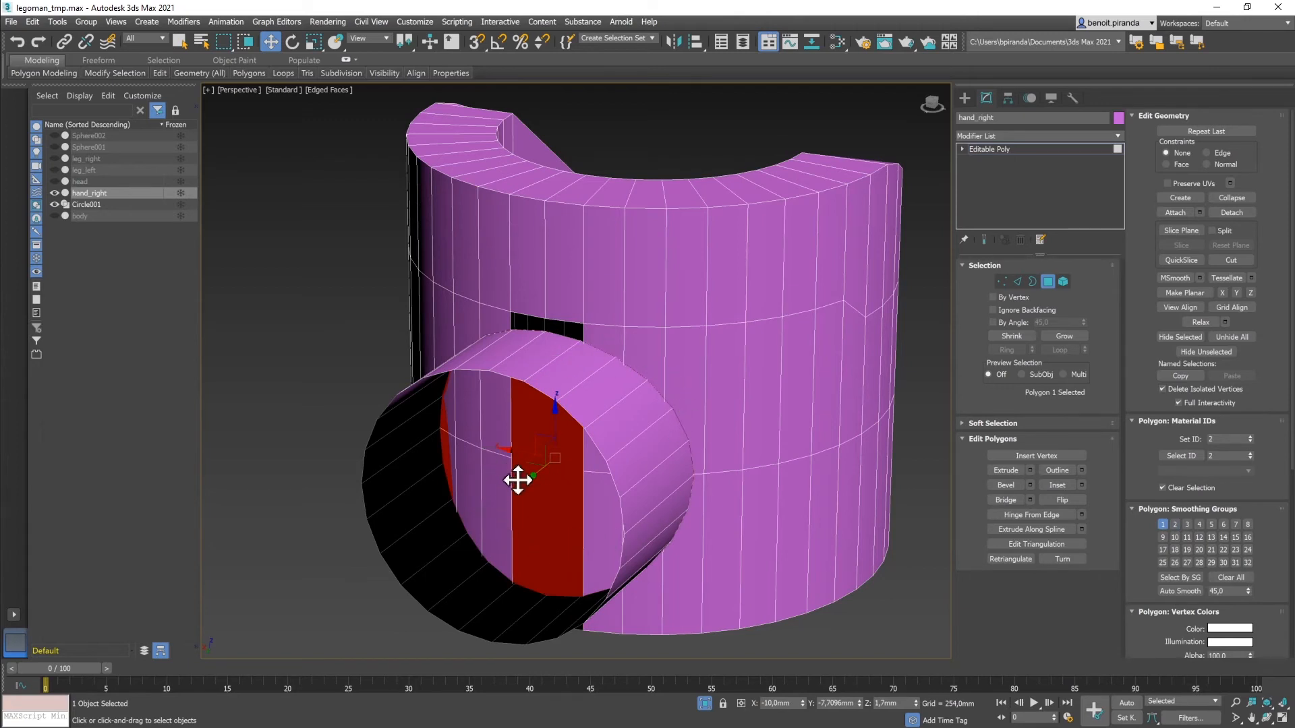
{"action": "key", "text": "Delete"}
Step: Delete the inner strip polygons around the ring, opening the hole into the tube
{"action": "left_click", "coordinate": [501, 443]}
{"action": "key", "text": "Delete"}
{"action": "left_click", "coordinate": [478, 429]}
{"action": "key", "text": "Delete"}
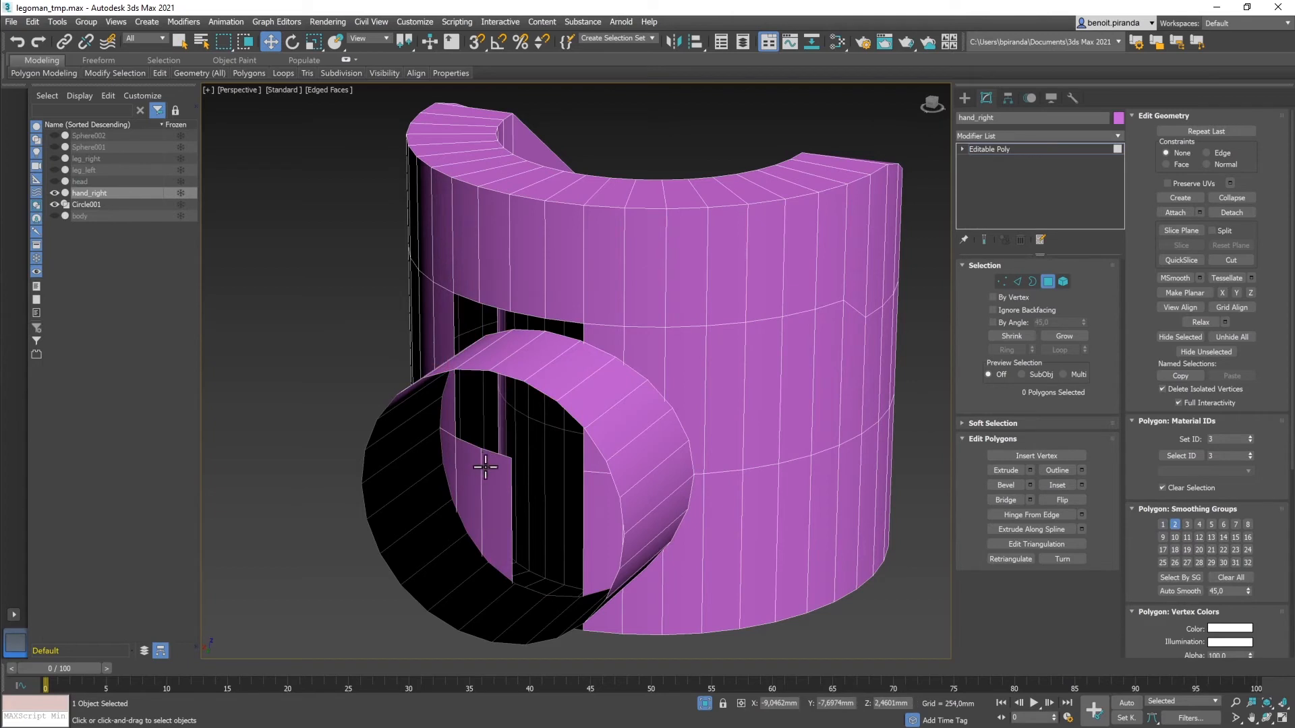
{"action": "left_click", "coordinate": [484, 464]}
{"action": "key", "text": "Delete"}
{"action": "left_click", "coordinate": [464, 452]}
{"action": "key", "text": "Delete"}
{"action": "left_click", "coordinate": [454, 443]}
{"action": "left_click", "coordinate": [445, 449]}
{"action": "key", "text": "Delete"}
{"action": "left_click", "coordinate": [446, 431]}
{"action": "key", "text": "Delete"}
{"action": "left_click", "coordinate": [620, 346]}
{"action": "key", "text": "Delete"}
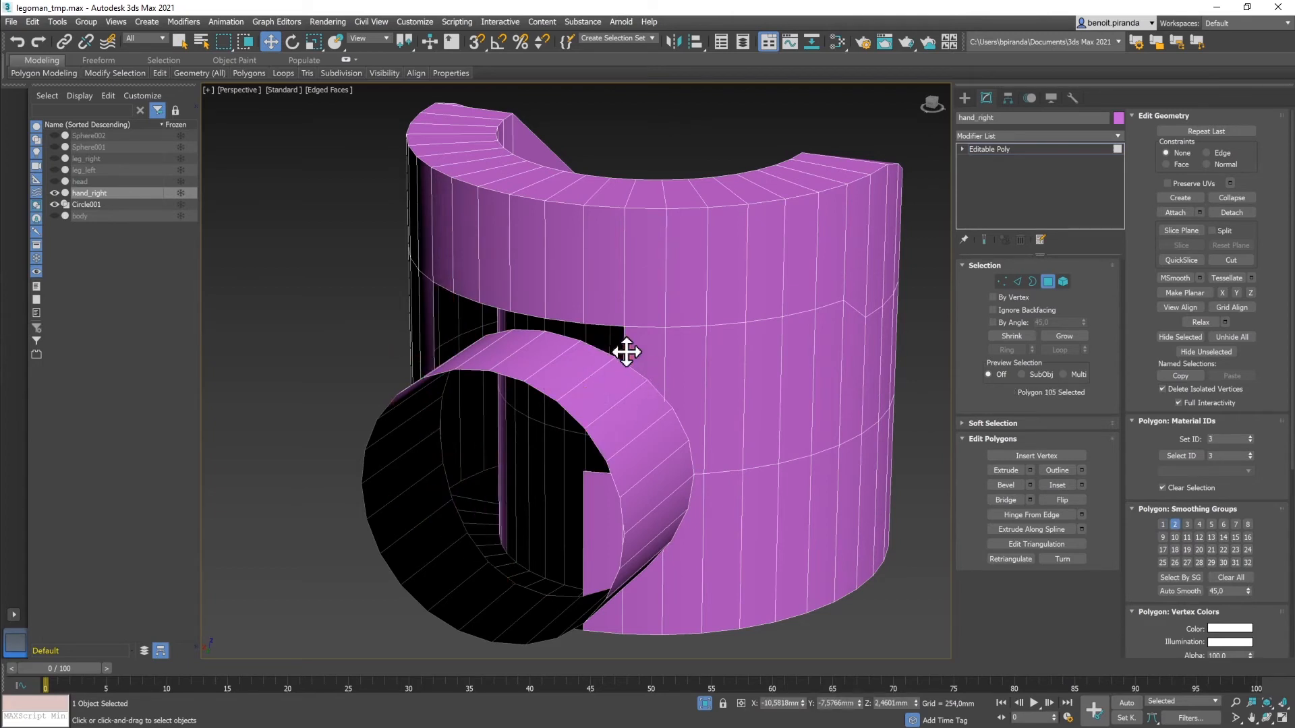
{"action": "key", "text": "Delete"}
{"action": "left_click", "coordinate": [682, 367]}
{"action": "key", "text": "Delete"}
{"action": "left_click", "coordinate": [694, 543]}
{"action": "key", "text": "Delete"}
{"action": "left_click", "coordinate": [655, 574]}
{"action": "key", "text": "Delete"}
{"action": "left_click", "coordinate": [616, 597]}
{"action": "key", "text": "Delete"}
Step: Look down into the tube and, at Edge level, select an edge at the top of the hole
{"action": "mouse_move", "coordinate": [659, 562]}
{"action": "middle_mouse_down", "text": "alt"}
{"action": "mouse_move", "coordinate": [670, 558]}
{"action": "mouse_move", "coordinate": [697, 624]}
{"action": "mouse_move", "coordinate": [688, 520]}
{"action": "mouse_move", "coordinate": [636, 540]}
{"action": "mouse_move", "coordinate": [670, 572]}
{"action": "mouse_move", "coordinate": [697, 563]}
{"action": "mouse_move", "coordinate": [685, 563]}
{"action": "middle_mouse_up", "text": "alt"}
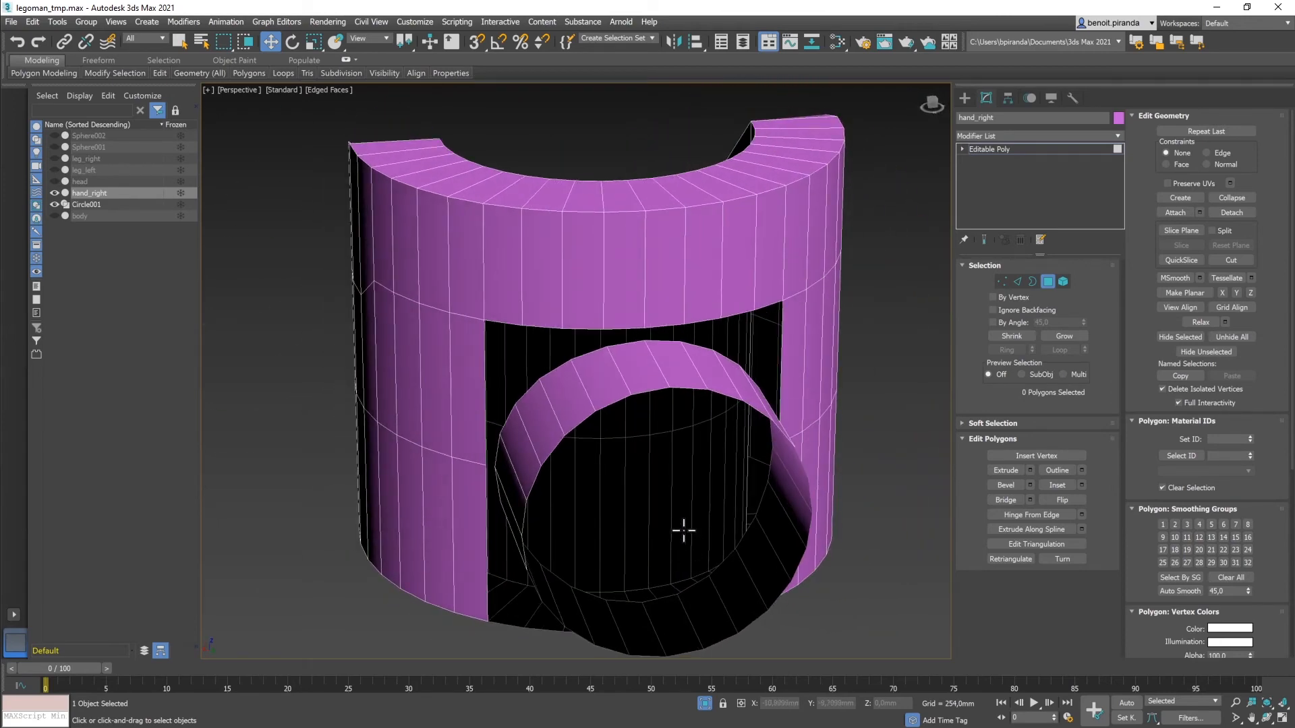
{"action": "key", "text": "2"}
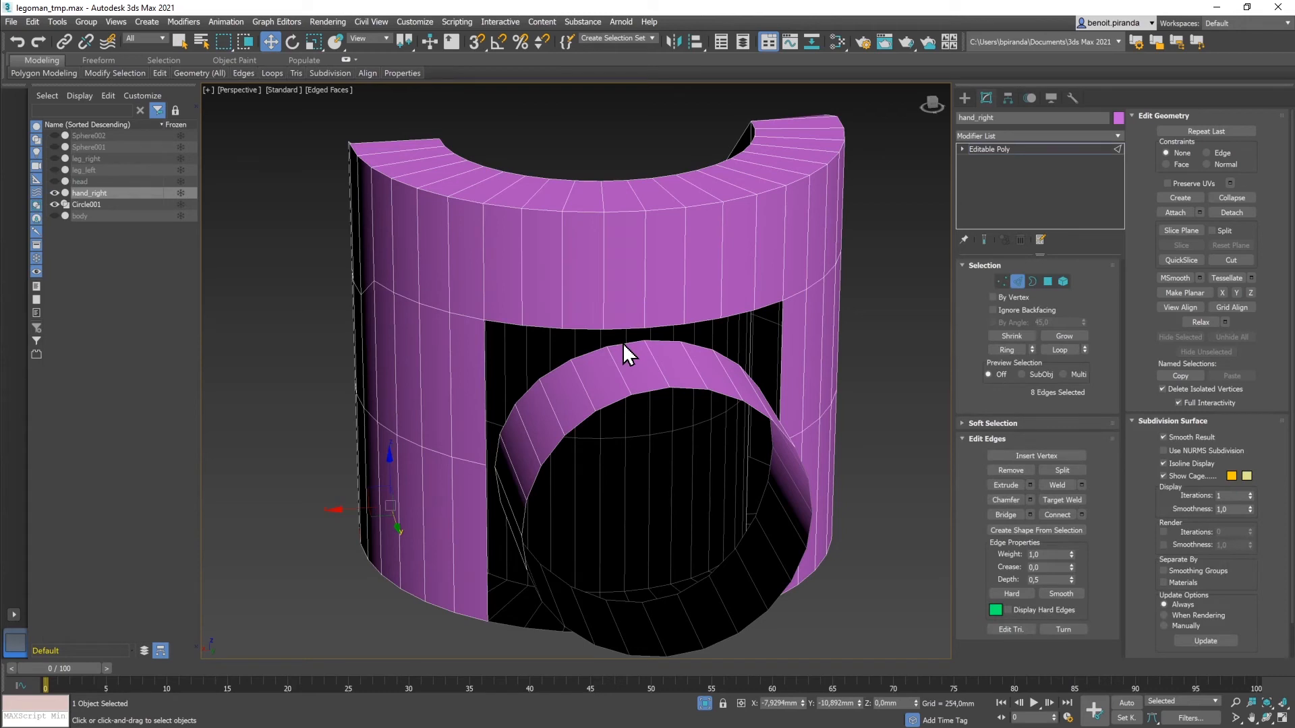
{"action": "left_click", "coordinate": [622, 344]}
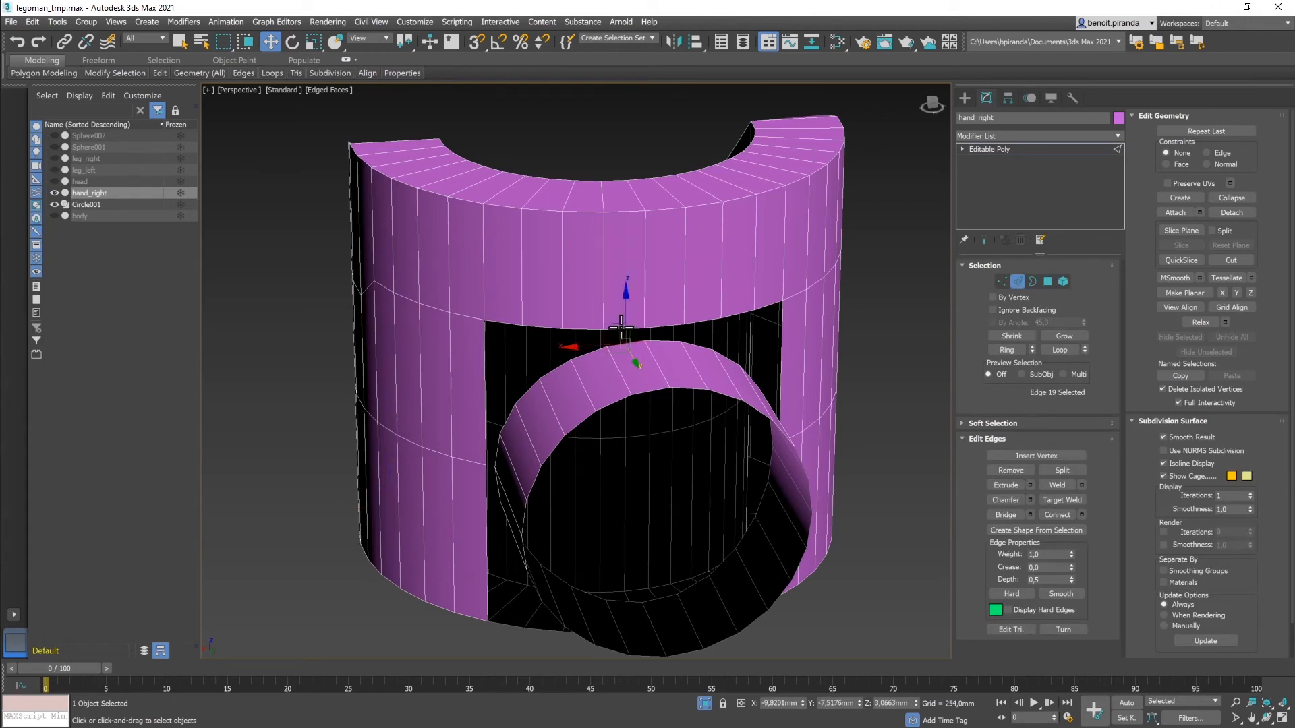
Step: Bridge the hole's top edges to the ring's top edges across three edge pairs and apply
{"action": "left_click", "coordinate": [621, 328], "text": "ctrl"}
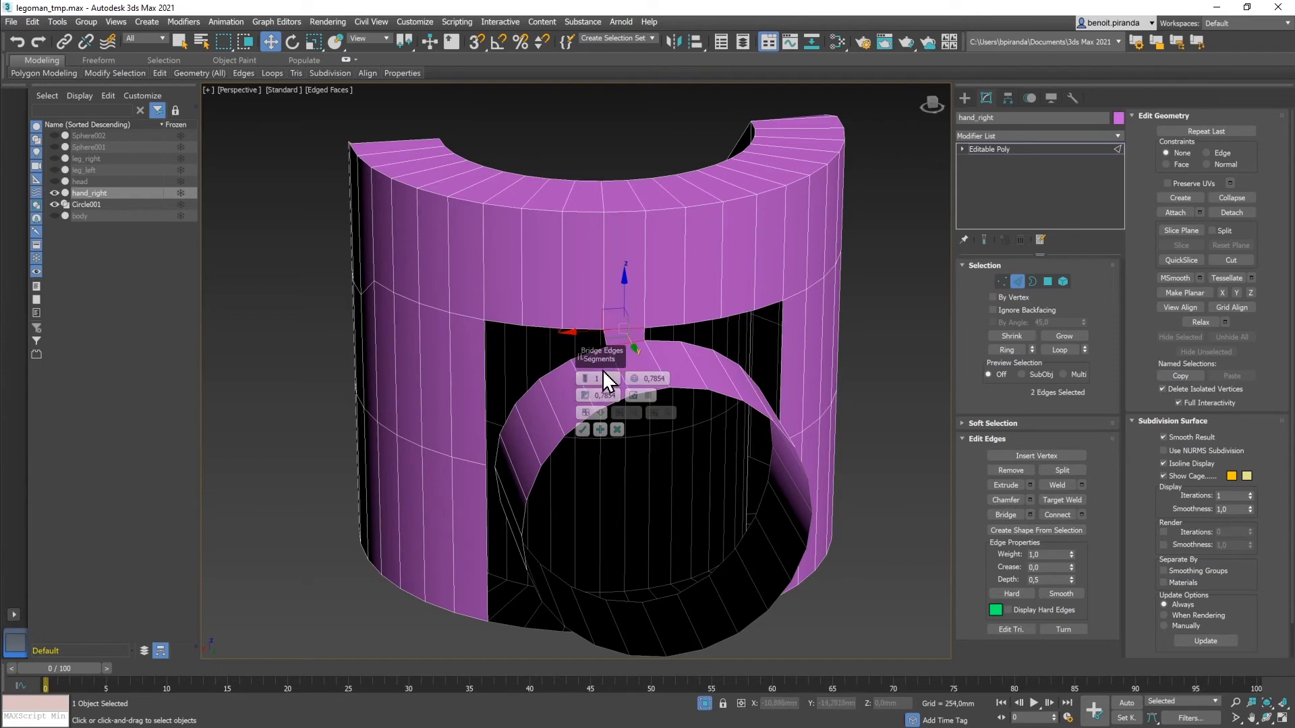
{"action": "left_click_drag", "start_coordinate": [598, 360], "coordinate": [254, 392]}
{"action": "mouse_move", "coordinate": [573, 427]}
{"action": "middle_mouse_down", "text": "alt"}
{"action": "mouse_move", "coordinate": [613, 425]}
{"action": "mouse_move", "coordinate": [573, 422]}
{"action": "middle_mouse_up", "text": "alt"}
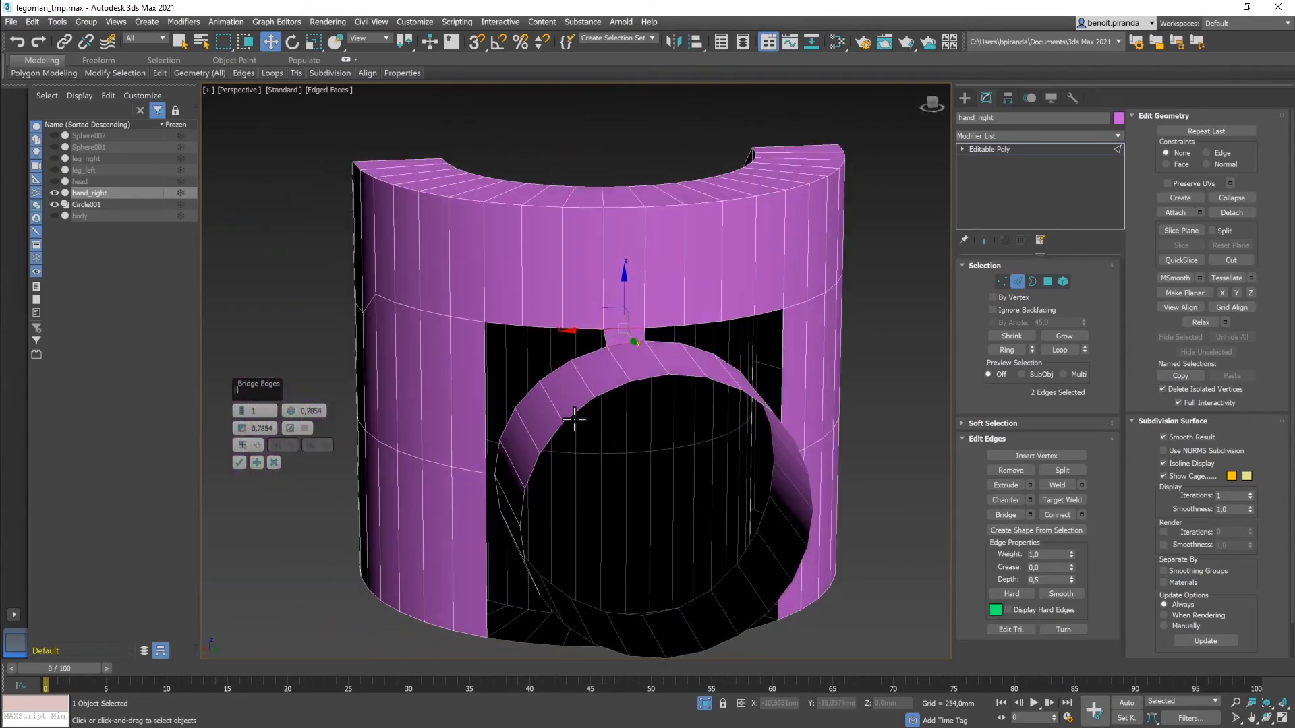
{"action": "left_click", "coordinate": [584, 329], "text": "ctrl"}
{"action": "left_click", "coordinate": [586, 355], "text": "ctrl"}
{"action": "left_click", "coordinate": [544, 328], "text": "ctrl"}
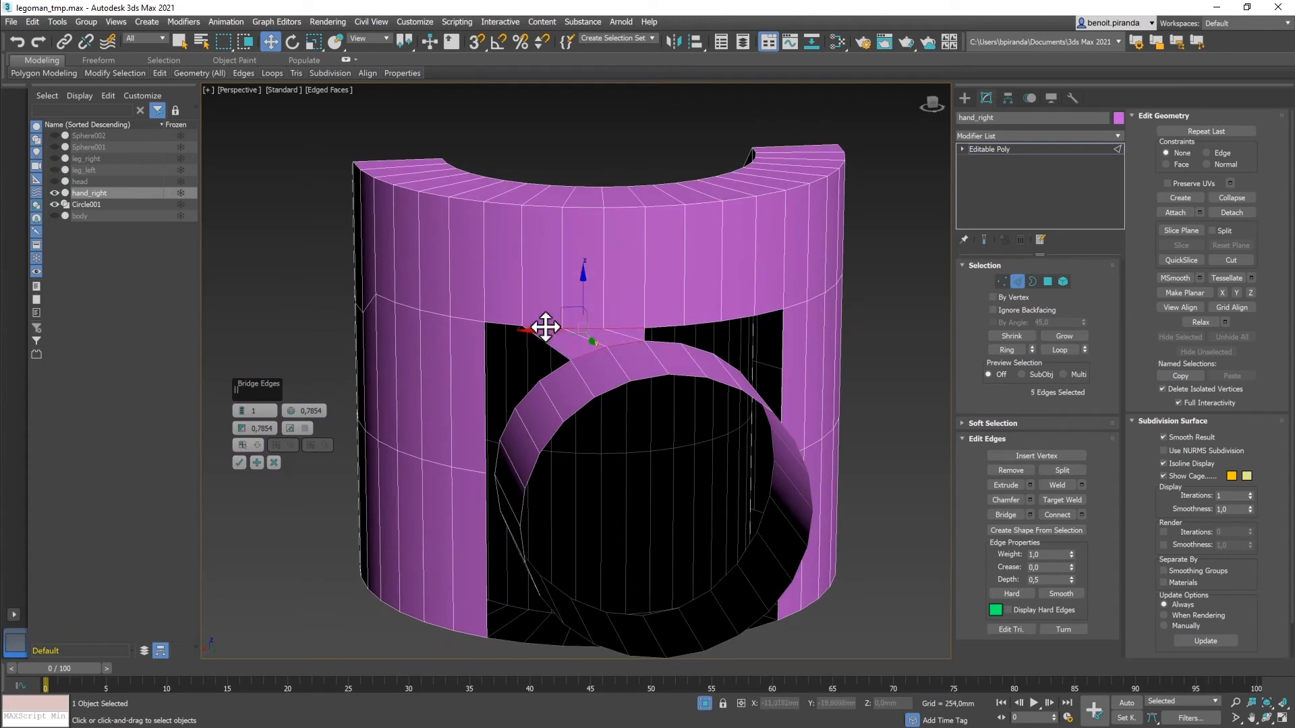
{"action": "left_click", "coordinate": [553, 370], "text": "ctrl"}
{"action": "left_click", "coordinate": [257, 465]}
Step: Select the next hole and ring edge pairs to the right for another bridge
{"action": "left_click", "coordinate": [665, 341]}
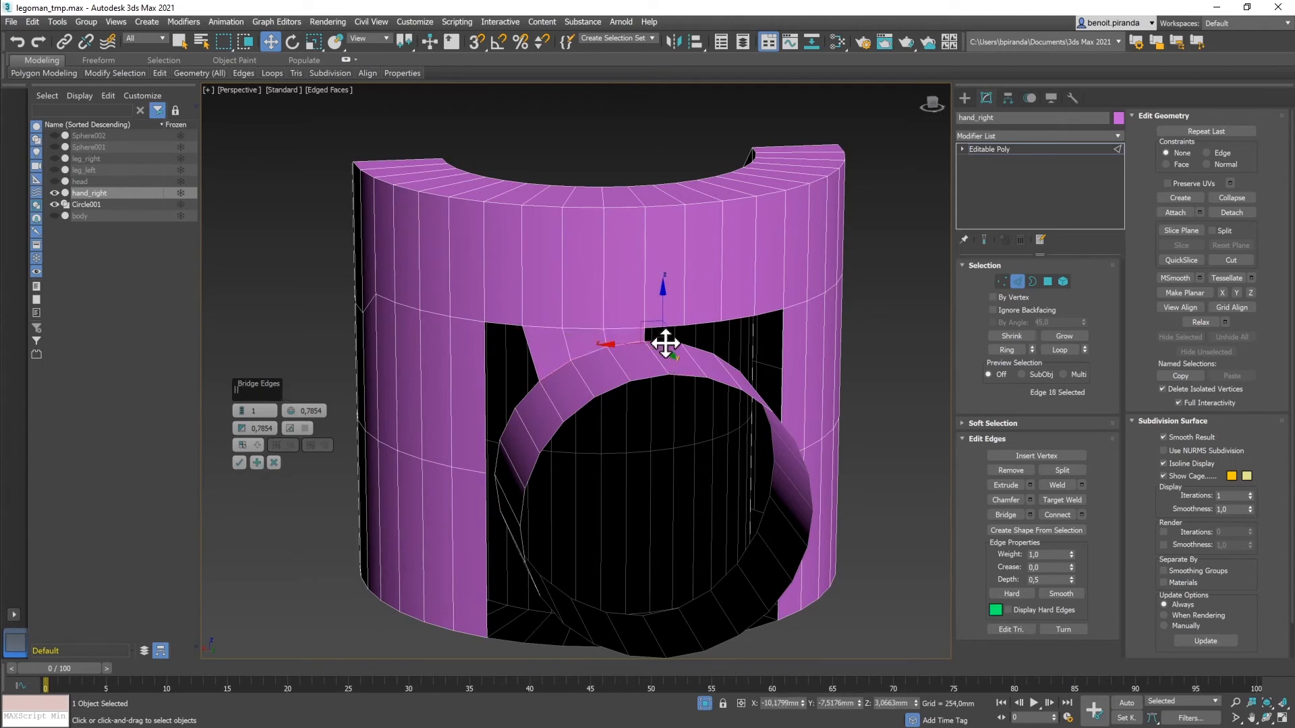
{"action": "left_click", "coordinate": [694, 338], "text": "ctrl"}
{"action": "left_click", "coordinate": [695, 341], "text": "ctrl"}
{"action": "left_click", "coordinate": [705, 322], "text": "ctrl"}
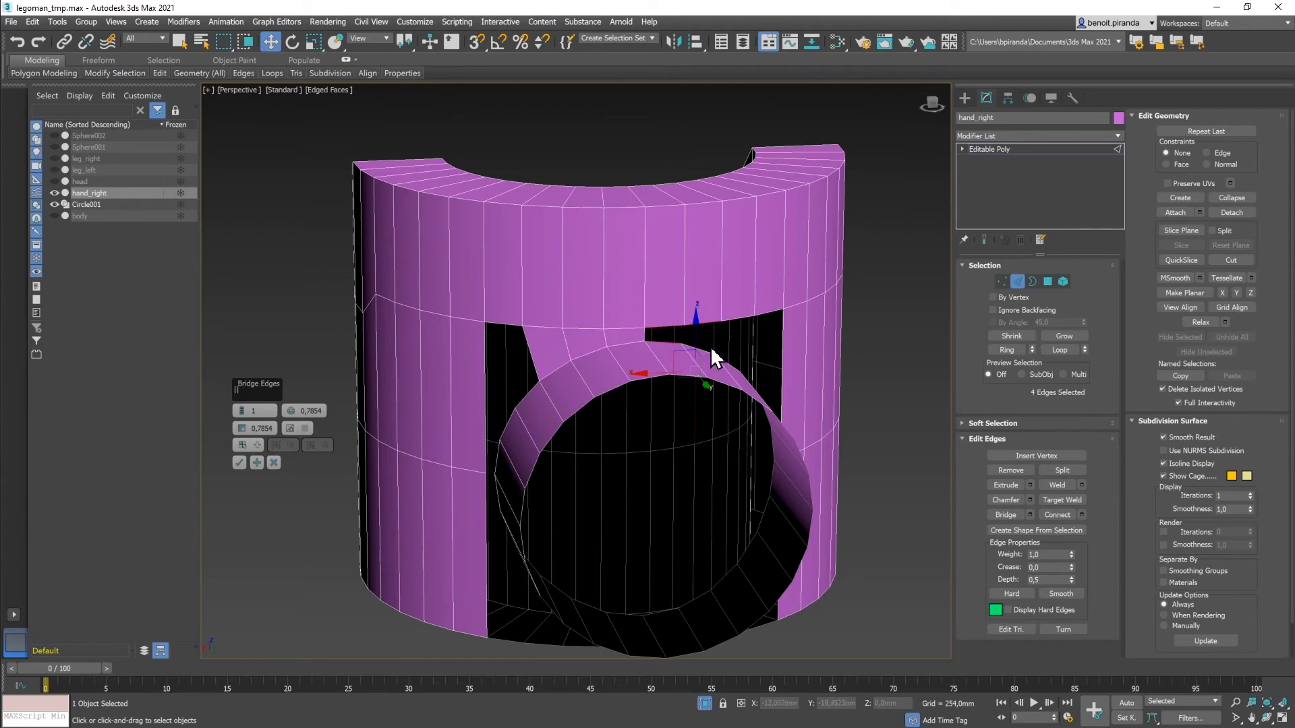
{"action": "middle_click_drag", "start_coordinate": [701, 389], "coordinate": [678, 384], "text": "alt"}
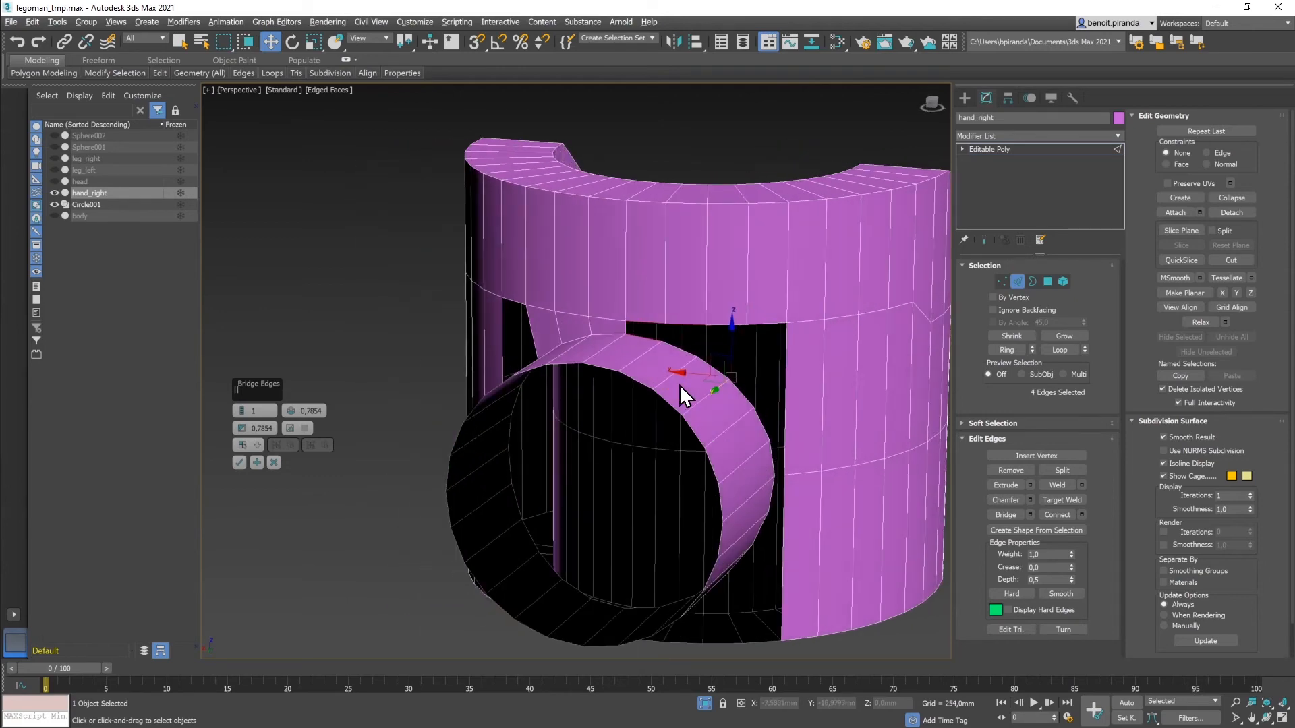
Step: Widen the current bridge to six ring and hand edges, then apply it and continue
{"action": "left_click", "coordinate": [687, 359], "text": "ctrl"}
{"action": "key", "text": "ctrl+z"}
{"action": "left_click", "coordinate": [682, 347], "text": "ctrl"}
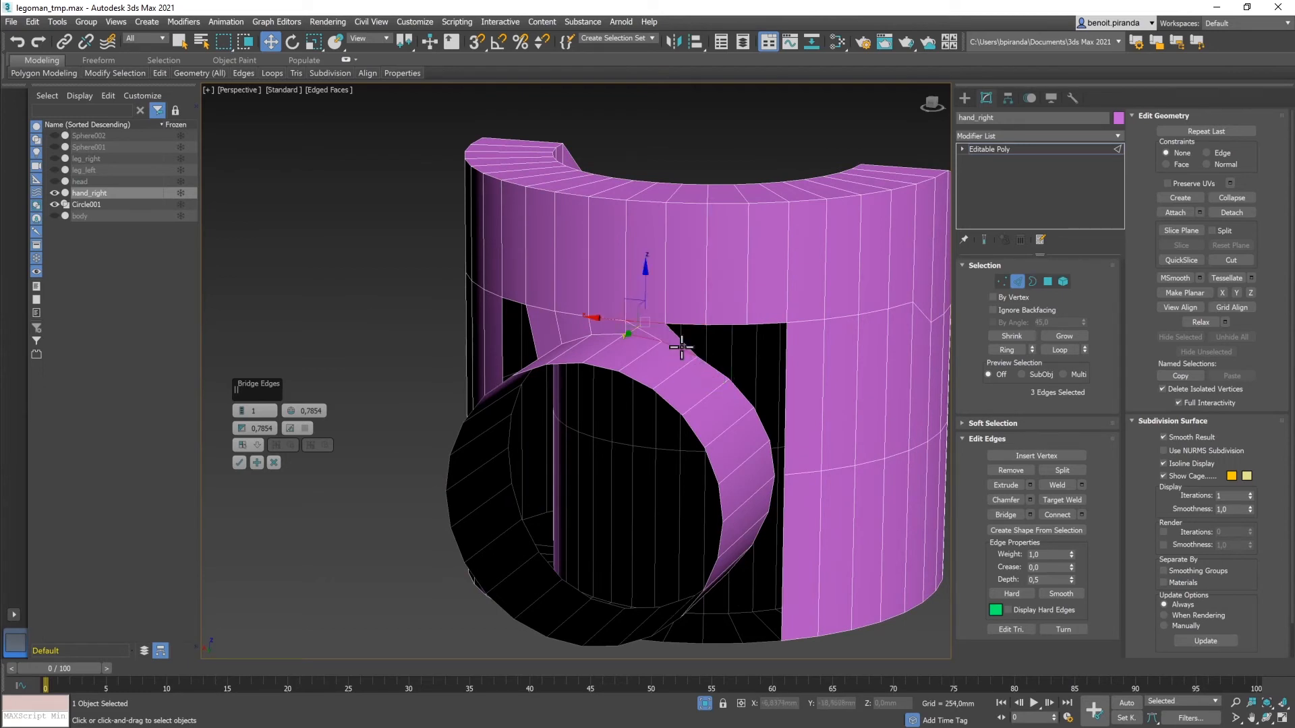
{"action": "left_click", "coordinate": [685, 324], "text": "ctrl"}
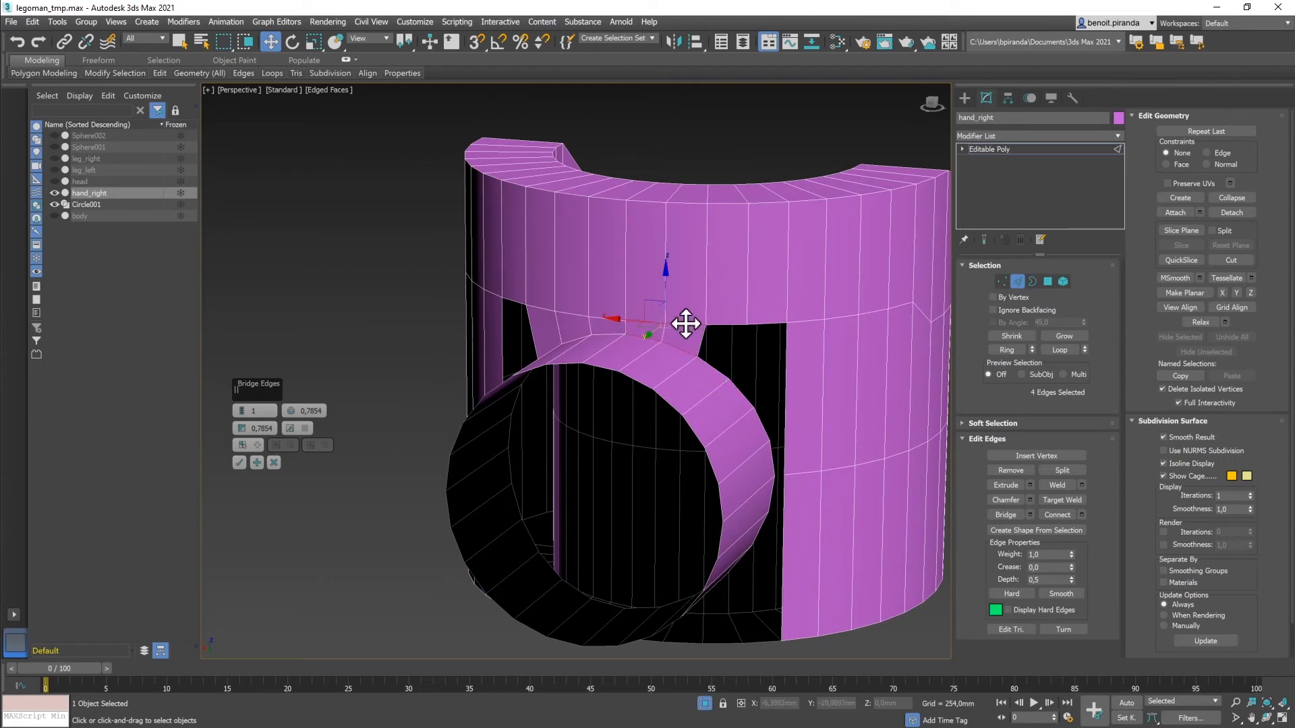
{"action": "left_click", "coordinate": [718, 361], "text": "ctrl"}
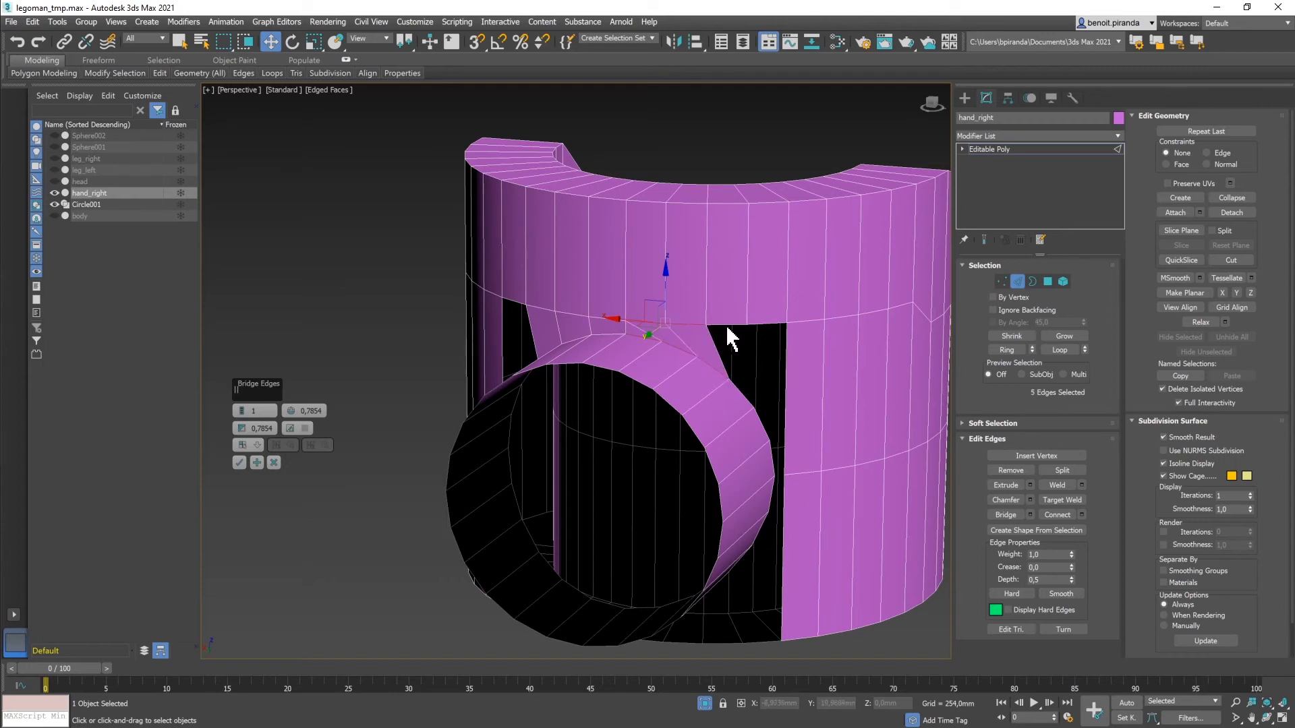
{"action": "left_click", "coordinate": [728, 325], "text": "ctrl"}
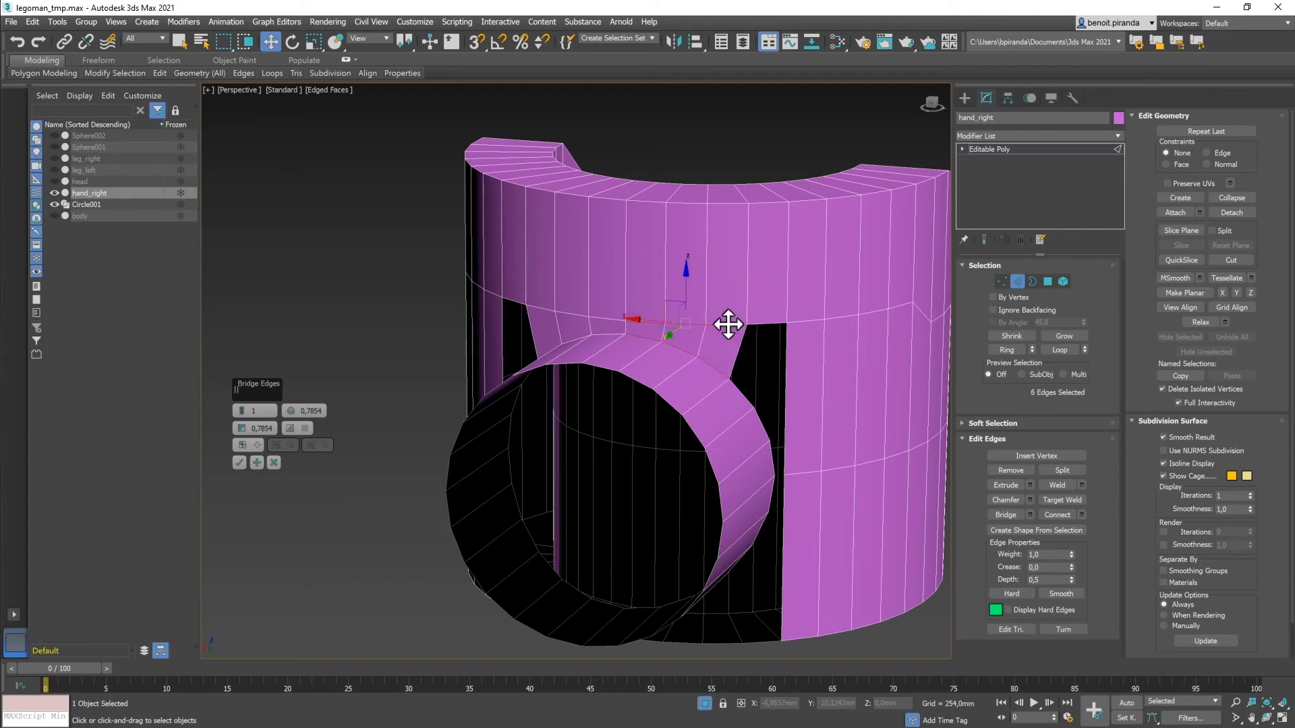
{"action": "left_click", "coordinate": [257, 463]}
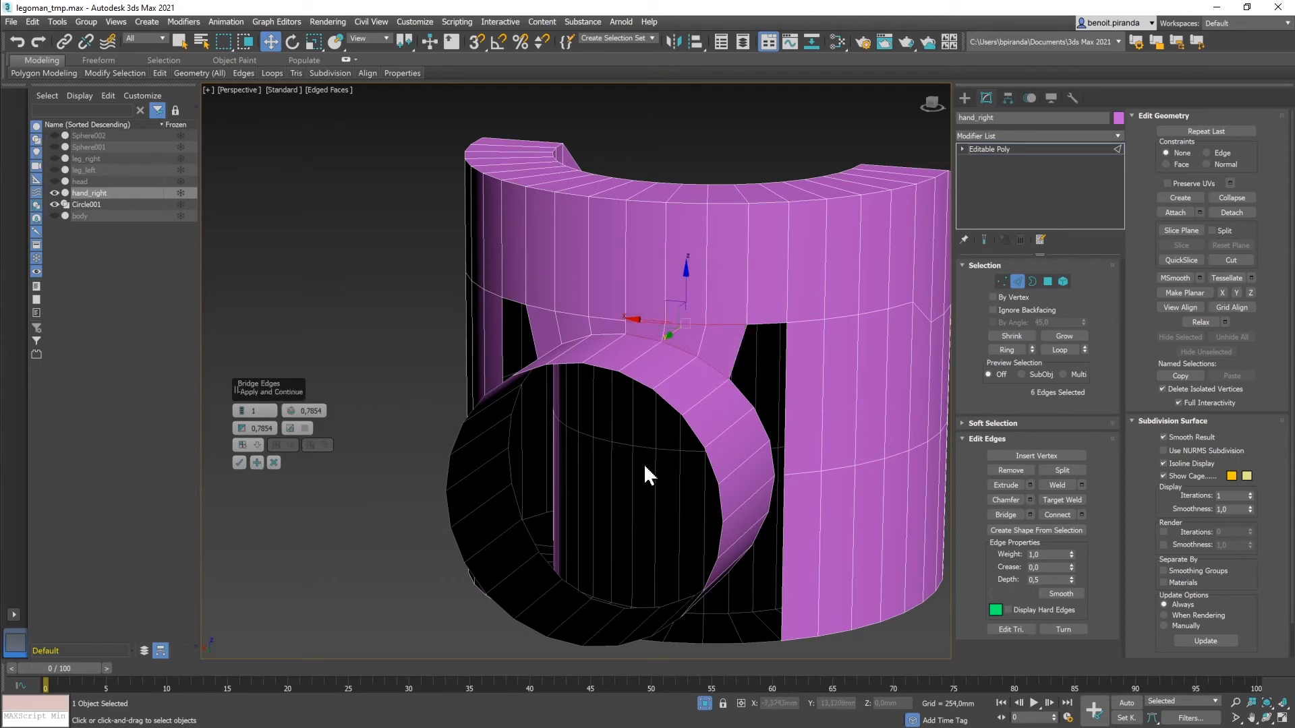
Step: Bridge the side gap beside the wrist ring, correcting the edge selection before applying
{"action": "left_click", "coordinate": [777, 448]}
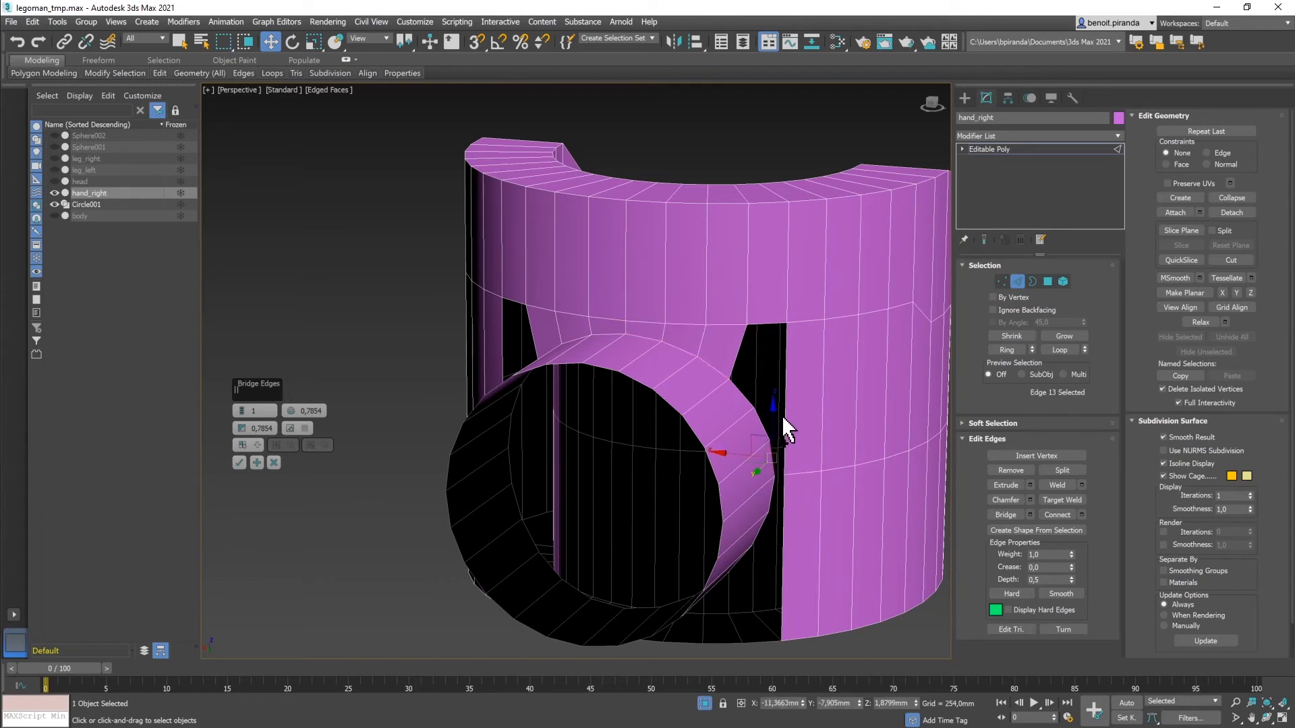
{"action": "left_click", "coordinate": [784, 424], "text": "ctrl"}
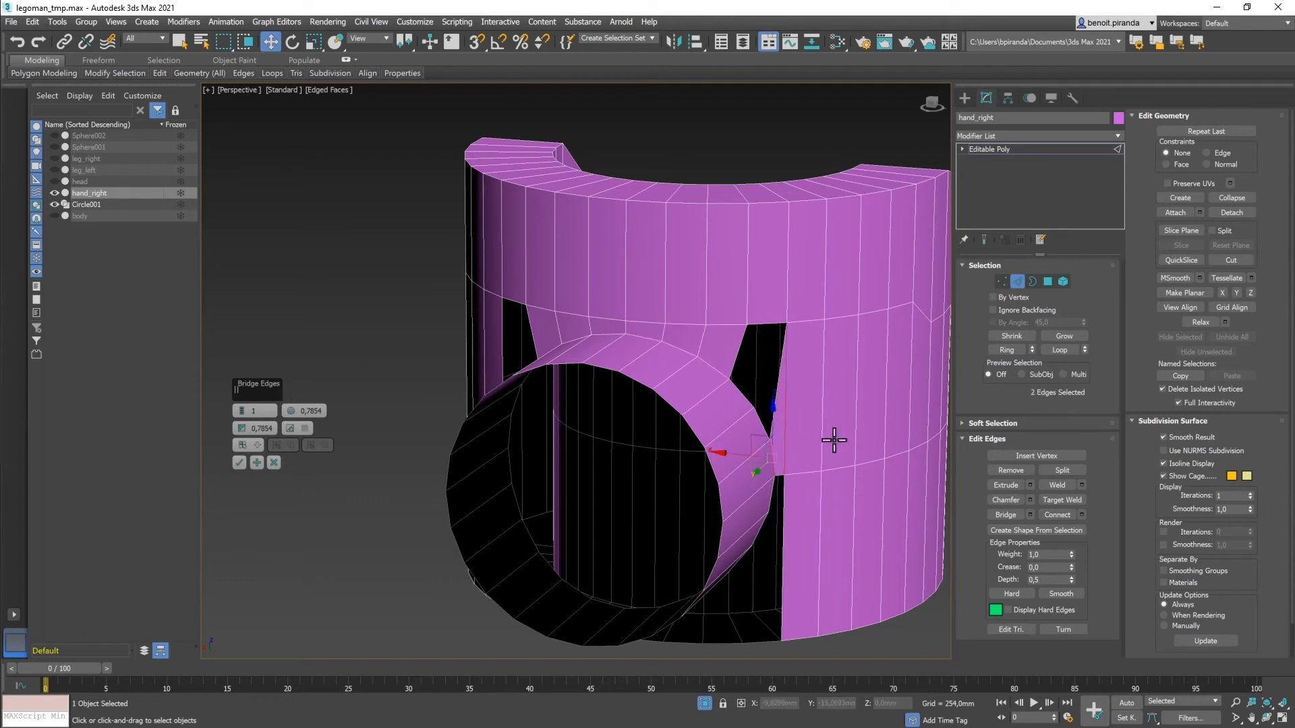
{"action": "left_click", "coordinate": [784, 399]}
{"action": "left_click", "coordinate": [771, 442]}
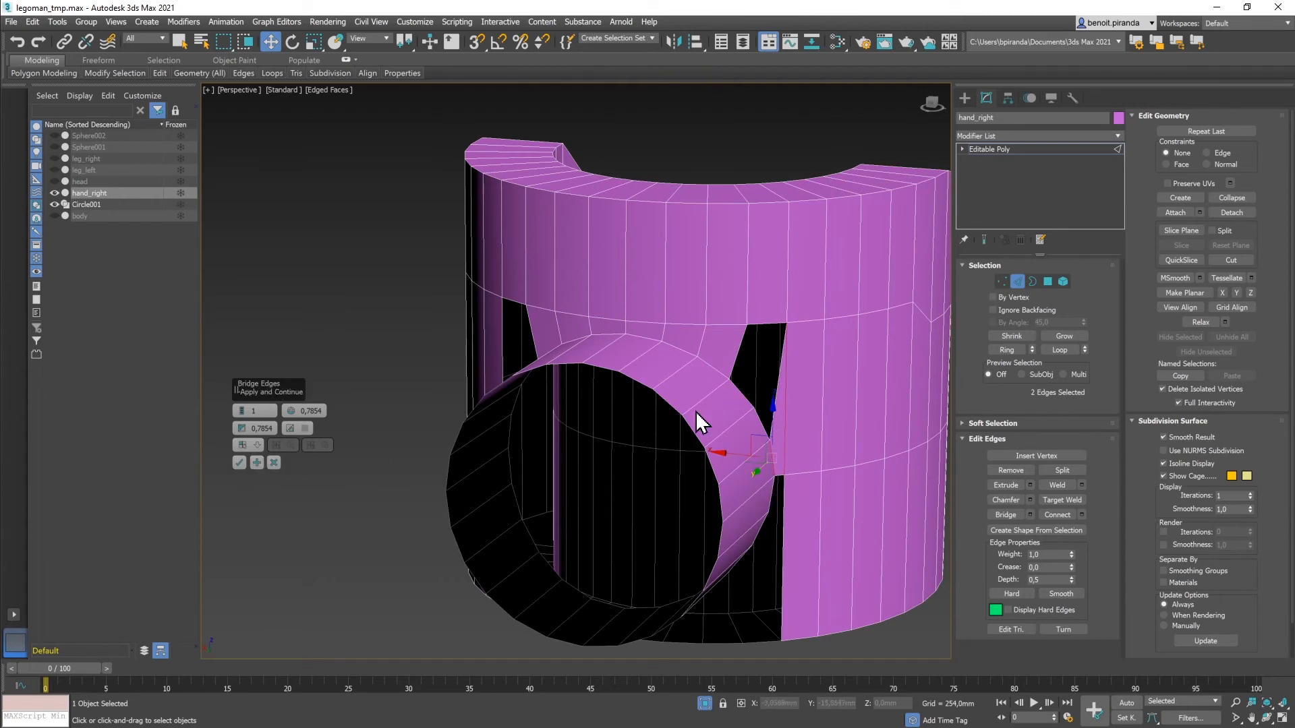
{"action": "left_click_drag", "start_coordinate": [740, 396], "coordinate": [770, 327]}
{"action": "left_click", "coordinate": [779, 386], "text": "ctrl"}
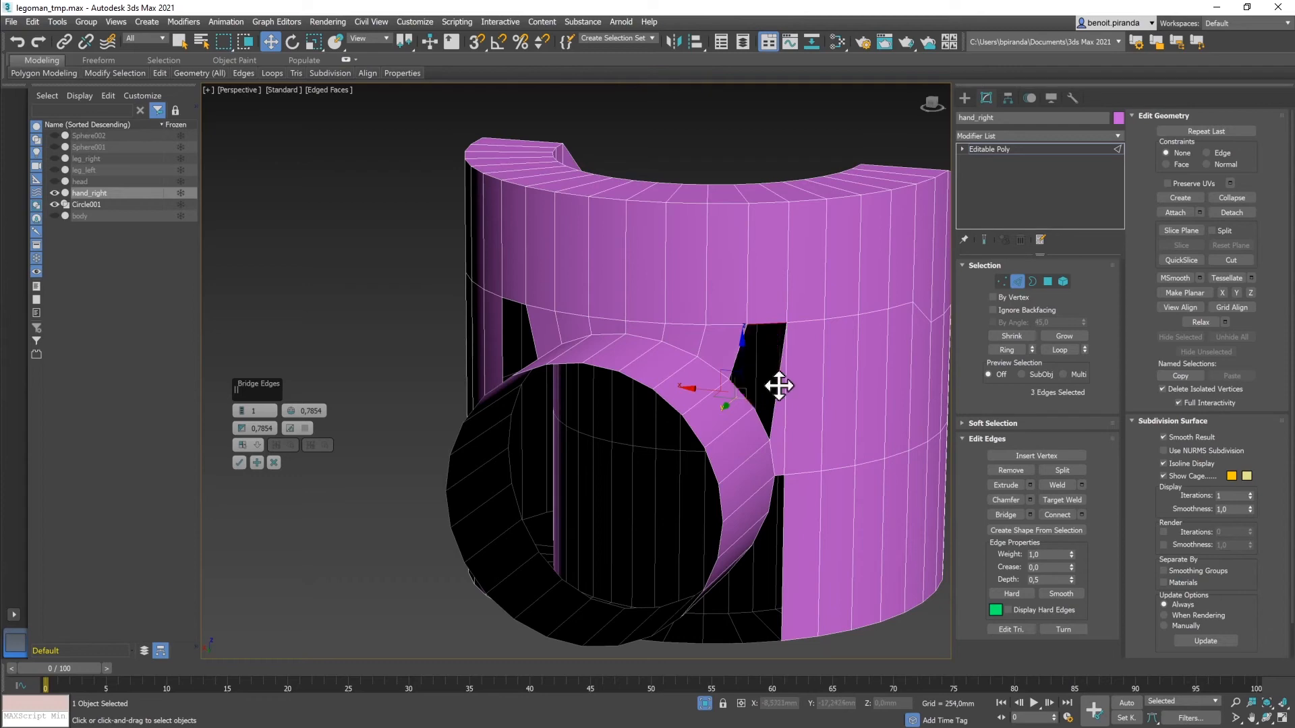
{"action": "left_click", "coordinate": [779, 386], "text": "ctrl"}
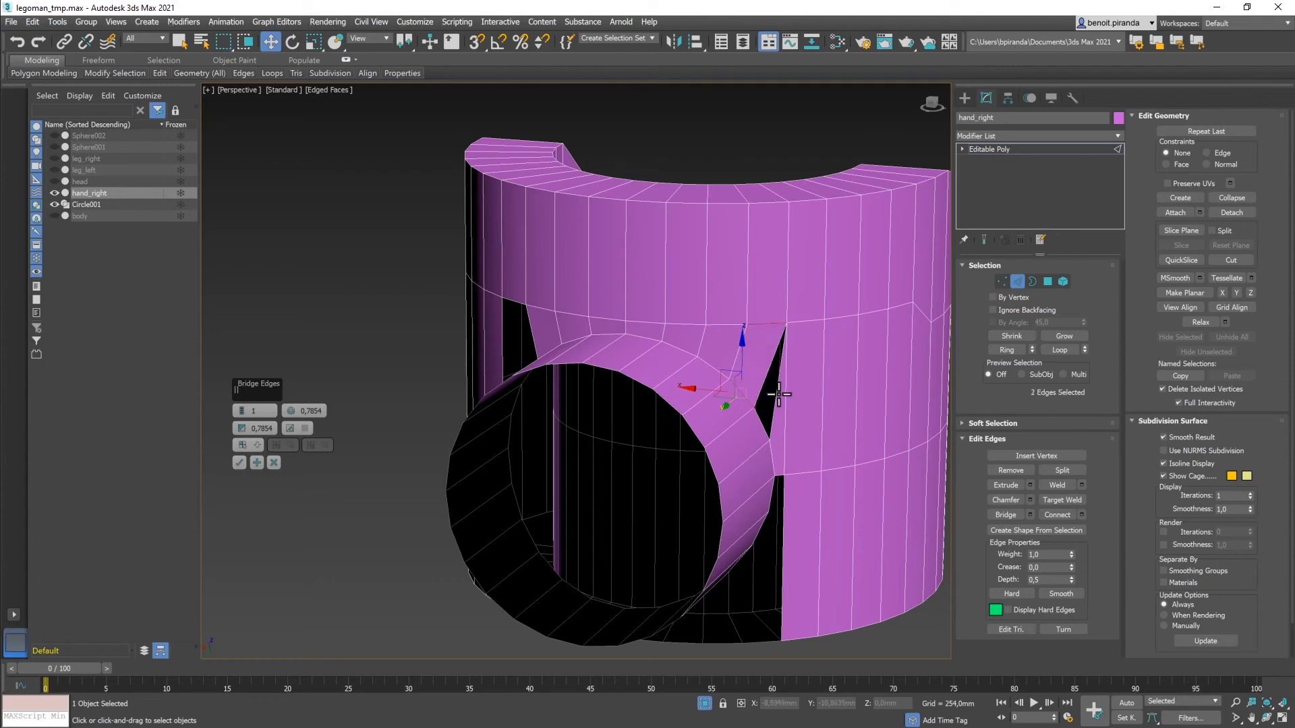
{"action": "left_click", "coordinate": [775, 398], "text": "ctrl"}
{"action": "mouse_move", "coordinate": [805, 426]}
{"action": "middle_mouse_down", "text": "alt"}
{"action": "mouse_move", "coordinate": [787, 419]}
{"action": "mouse_move", "coordinate": [800, 422]}
{"action": "middle_mouse_up", "text": "alt"}
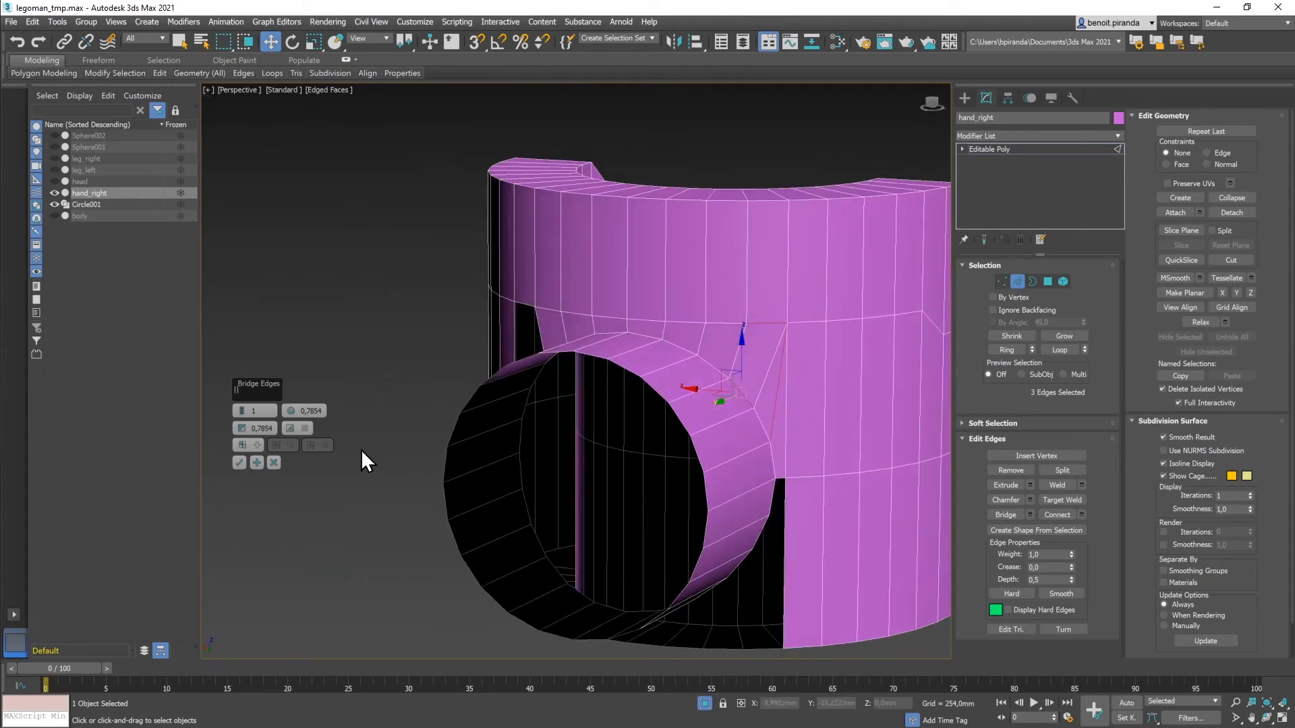
{"action": "left_click", "coordinate": [257, 463]}
Step: On the hand's other side, select the opening's border and tube edges for bridging
{"action": "middle_click_drag", "start_coordinate": [458, 462], "coordinate": [504, 459], "text": "alt"}
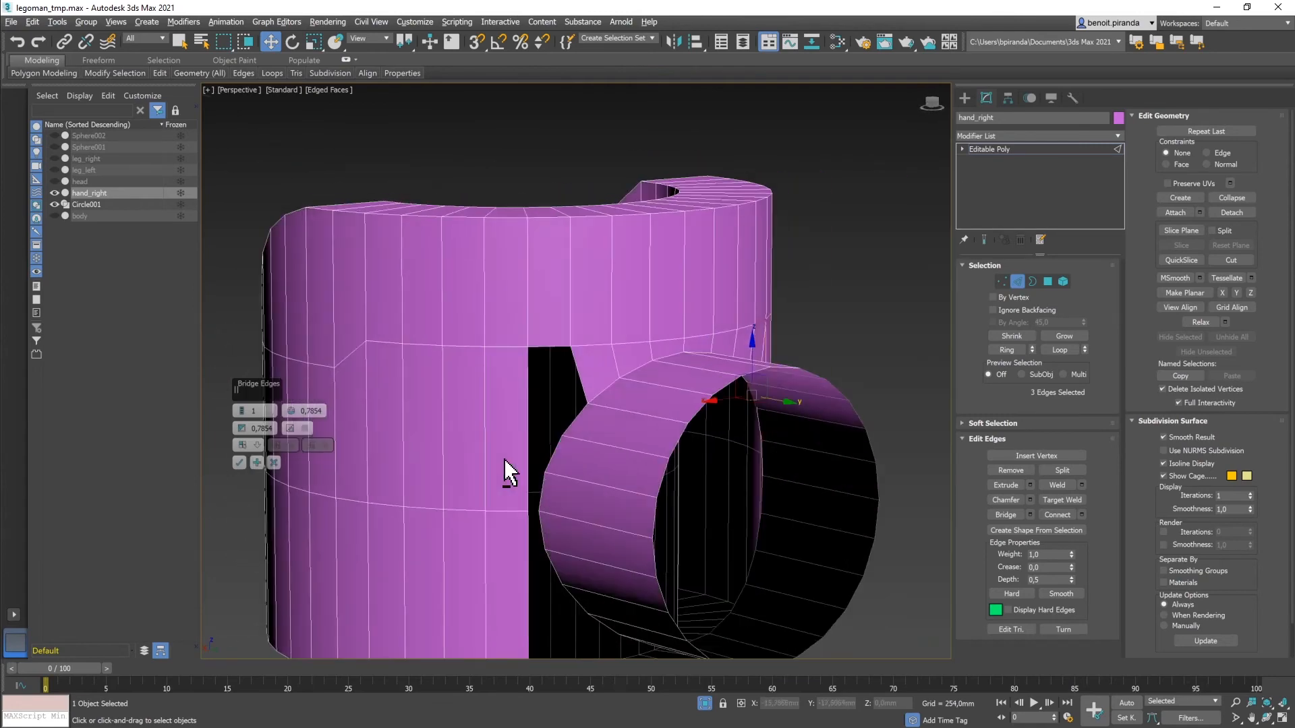
{"action": "left_click", "coordinate": [528, 435]}
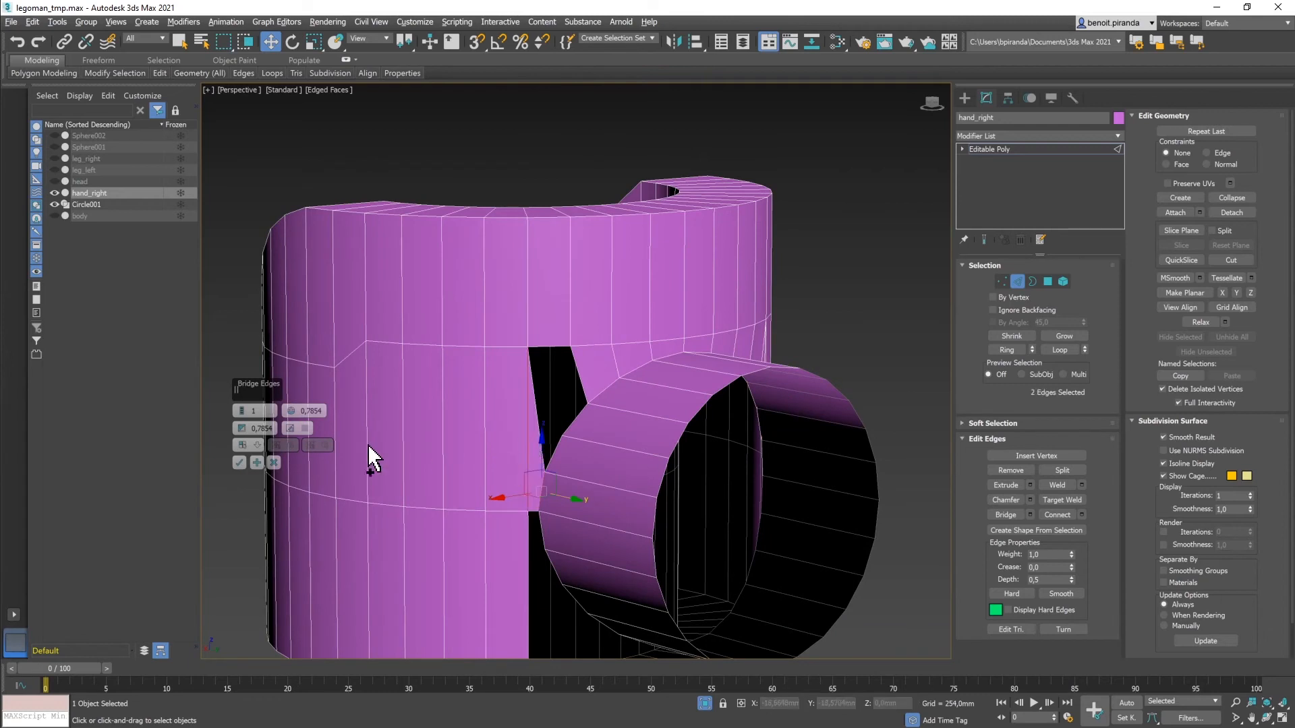
{"action": "left_click", "coordinate": [578, 419]}
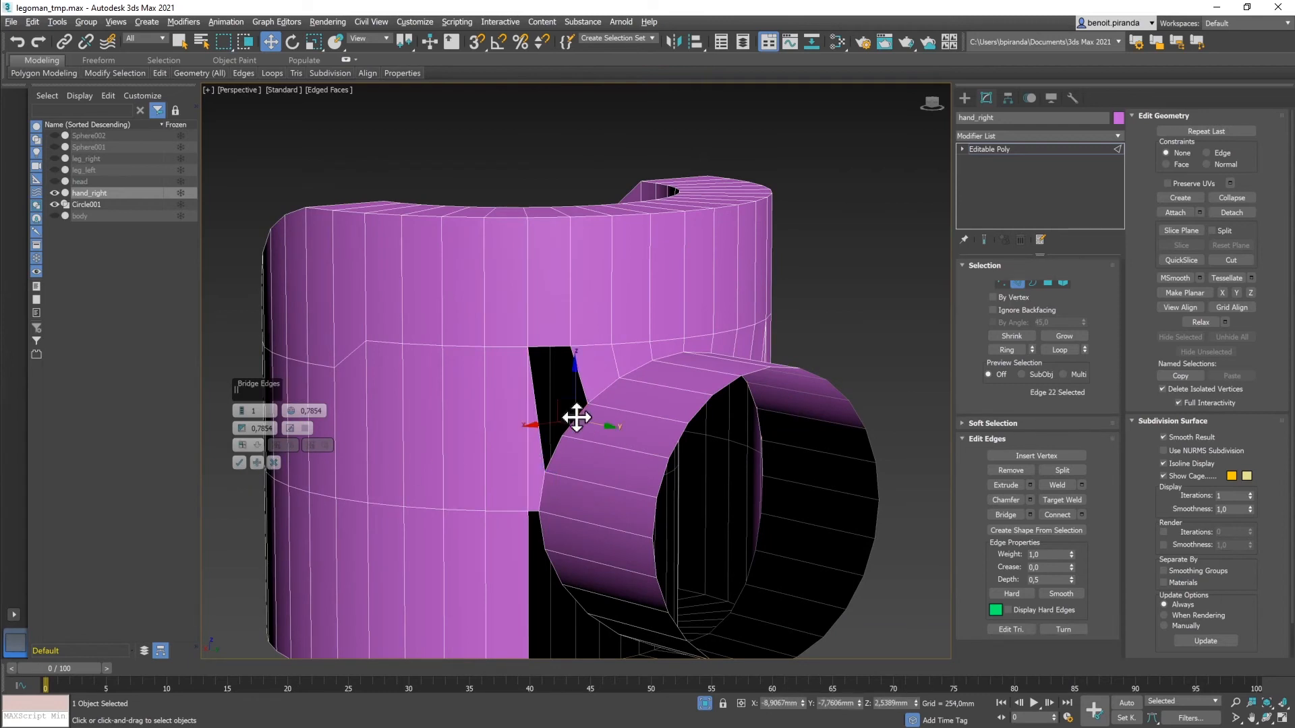
{"action": "left_click", "coordinate": [552, 349], "text": "ctrl"}
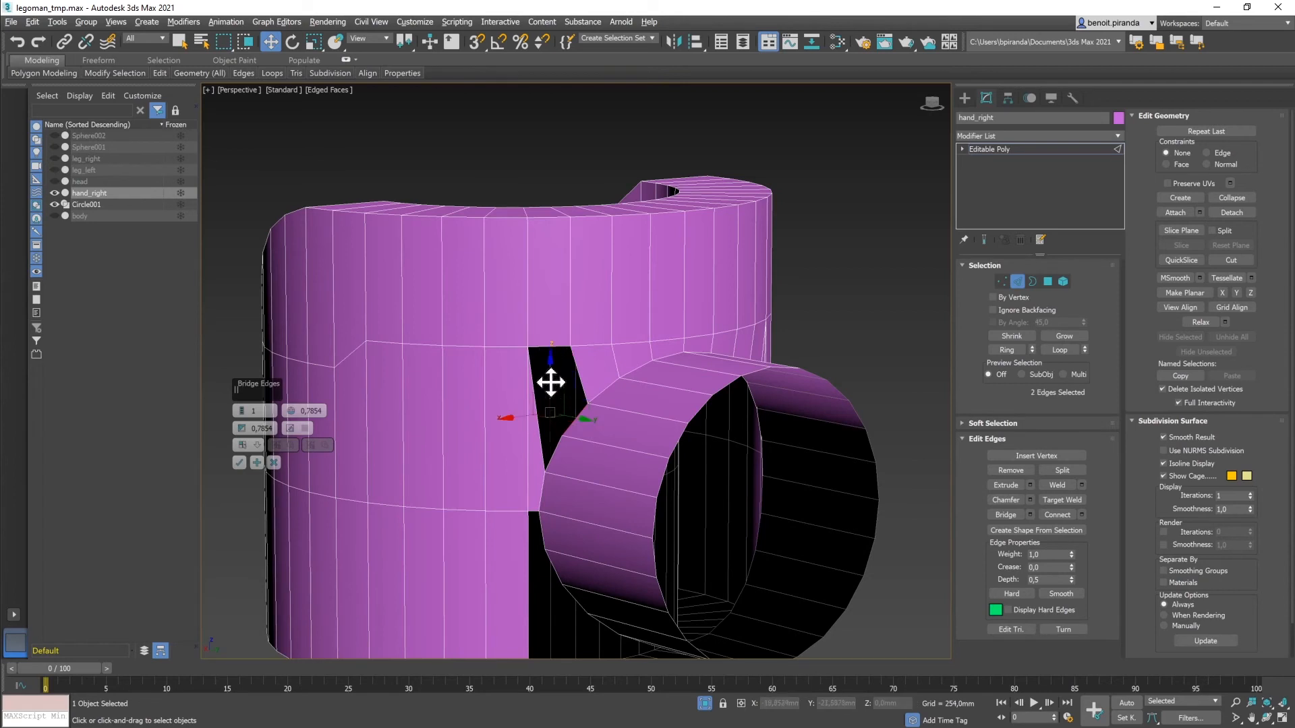
{"action": "left_click", "coordinate": [544, 346]}
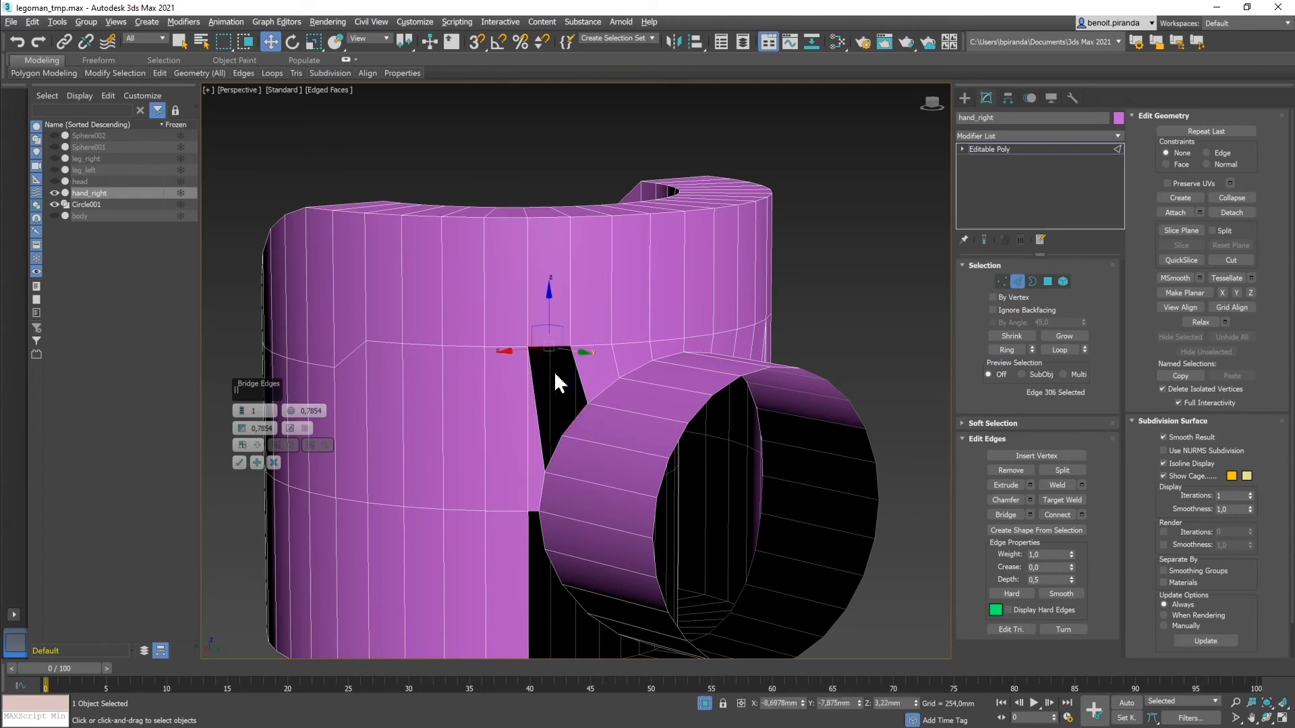
{"action": "left_click", "coordinate": [573, 422], "text": "ctrl"}
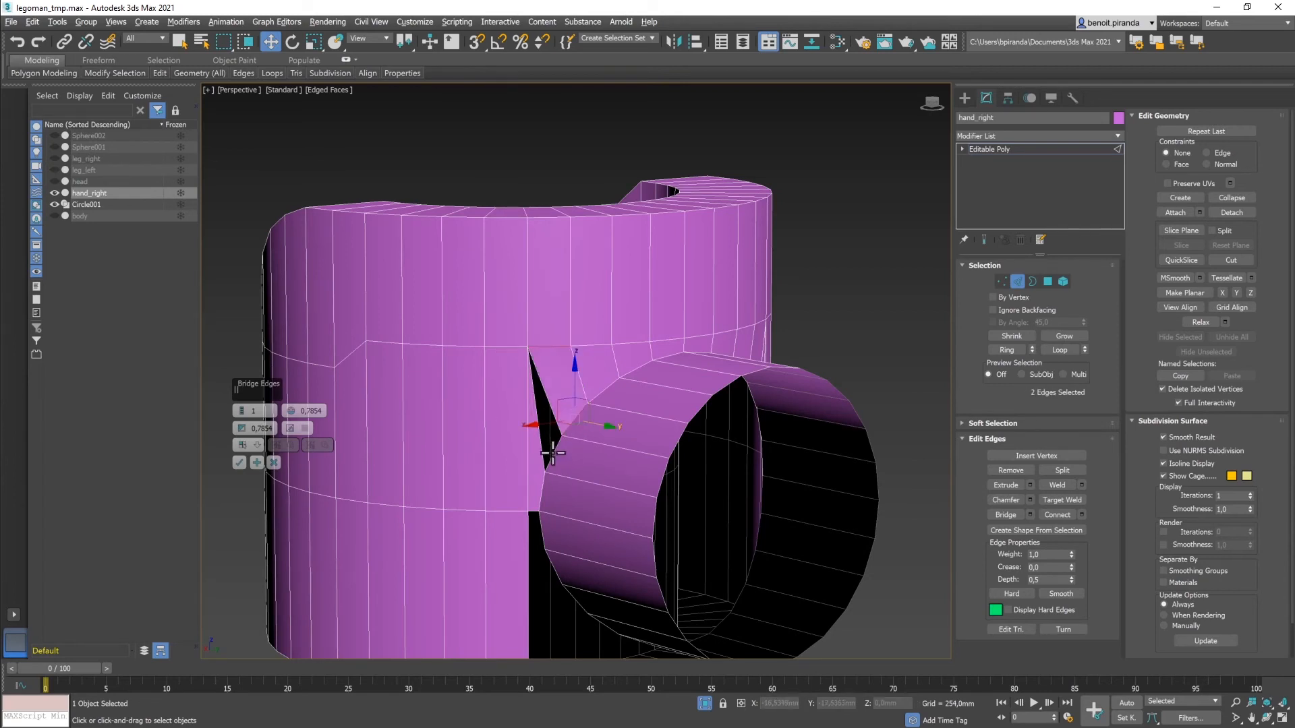
{"action": "left_click", "coordinate": [553, 454], "text": "ctrl"}
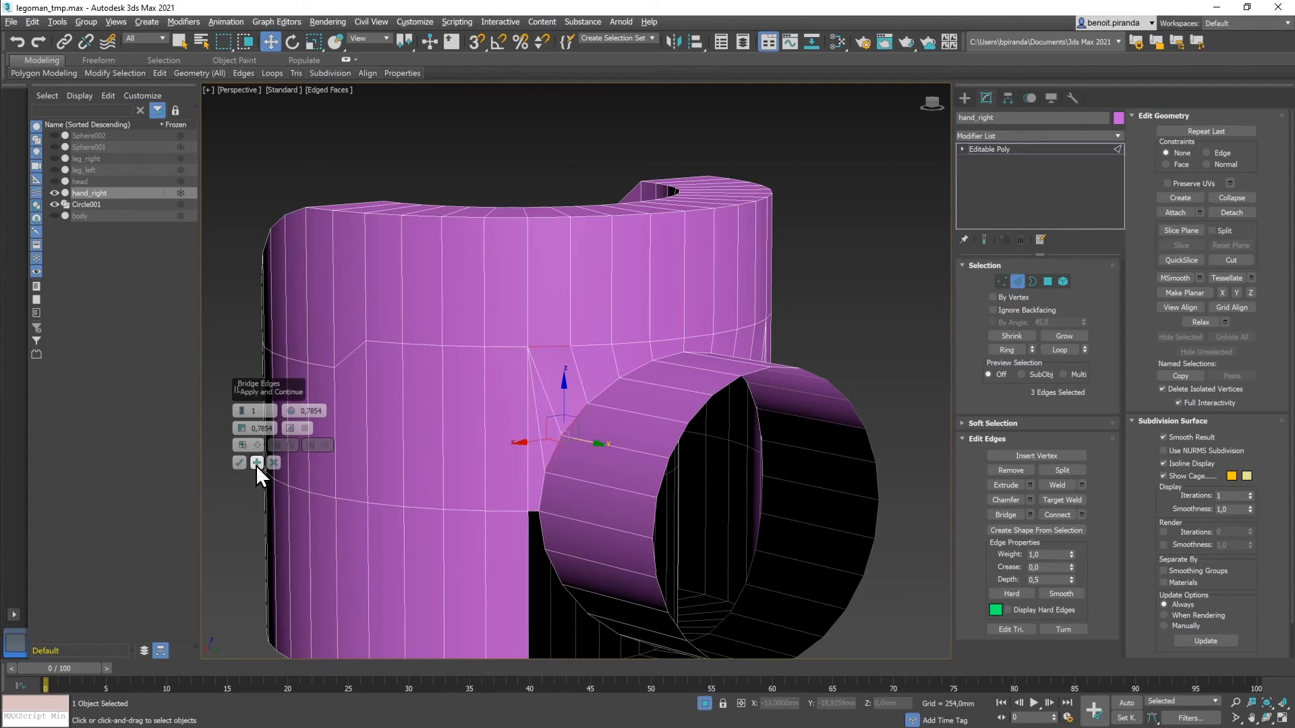
{"action": "middle_click_drag", "start_coordinate": [639, 523], "coordinate": [510, 423]}
Step: Select lower-rim and tube-underside edges to start a bridged strip beneath the tube
{"action": "left_click", "coordinate": [615, 548]}
{"action": "left_click", "coordinate": [620, 579], "text": "ctrl"}
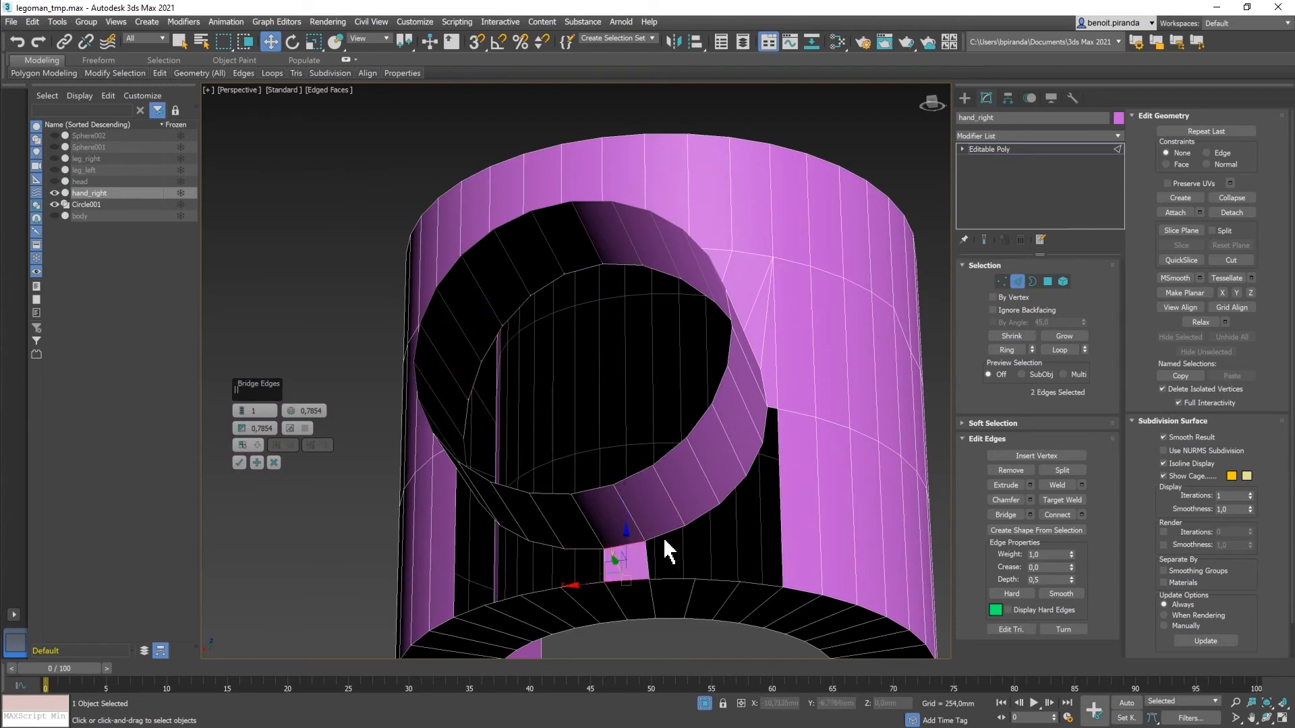
{"action": "left_click", "coordinate": [672, 578], "text": "ctrl"}
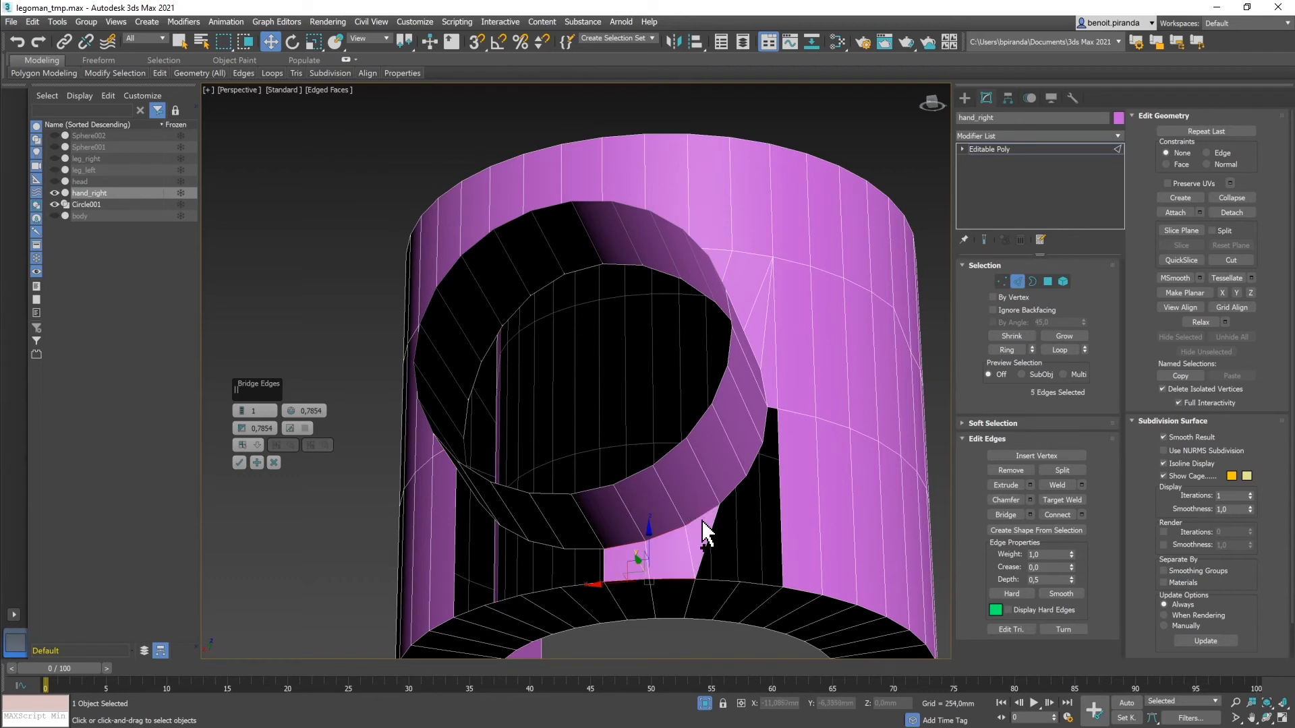
{"action": "left_click", "coordinate": [715, 578], "text": "ctrl"}
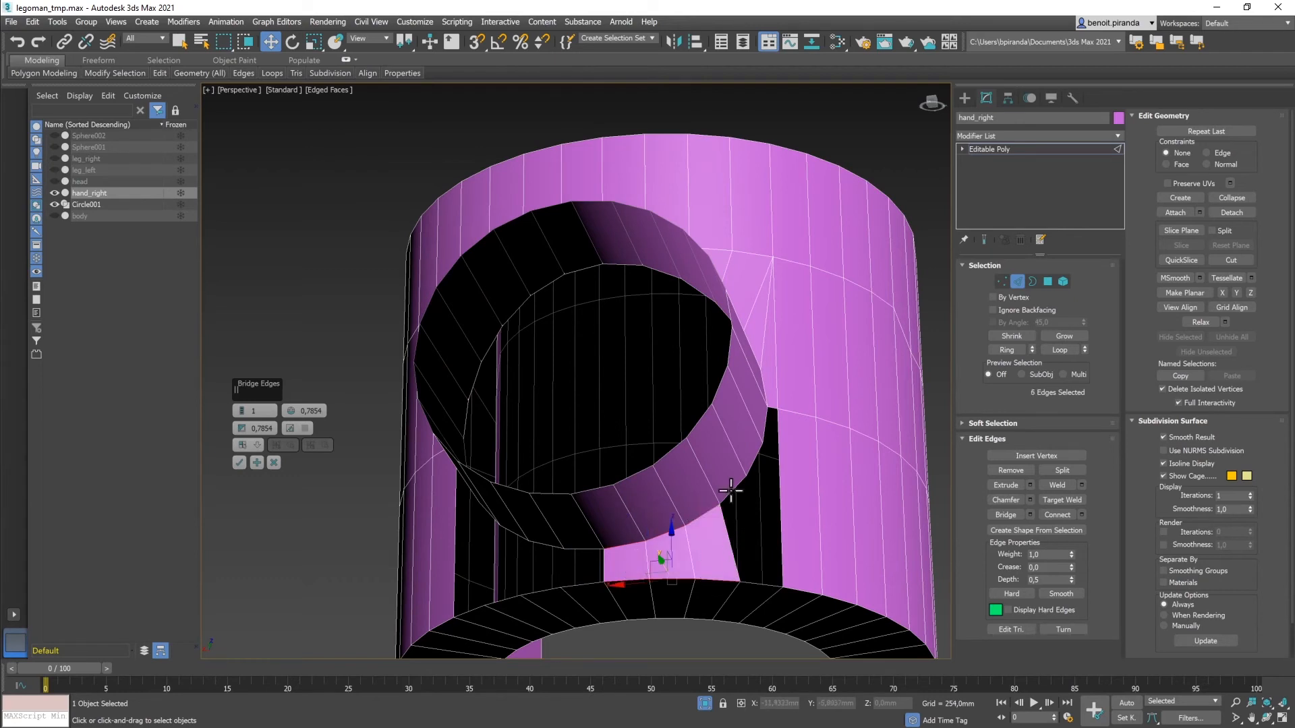
{"action": "left_click", "coordinate": [741, 579], "text": "ctrl"}
{"action": "left_click", "coordinate": [754, 581], "text": "ctrl"}
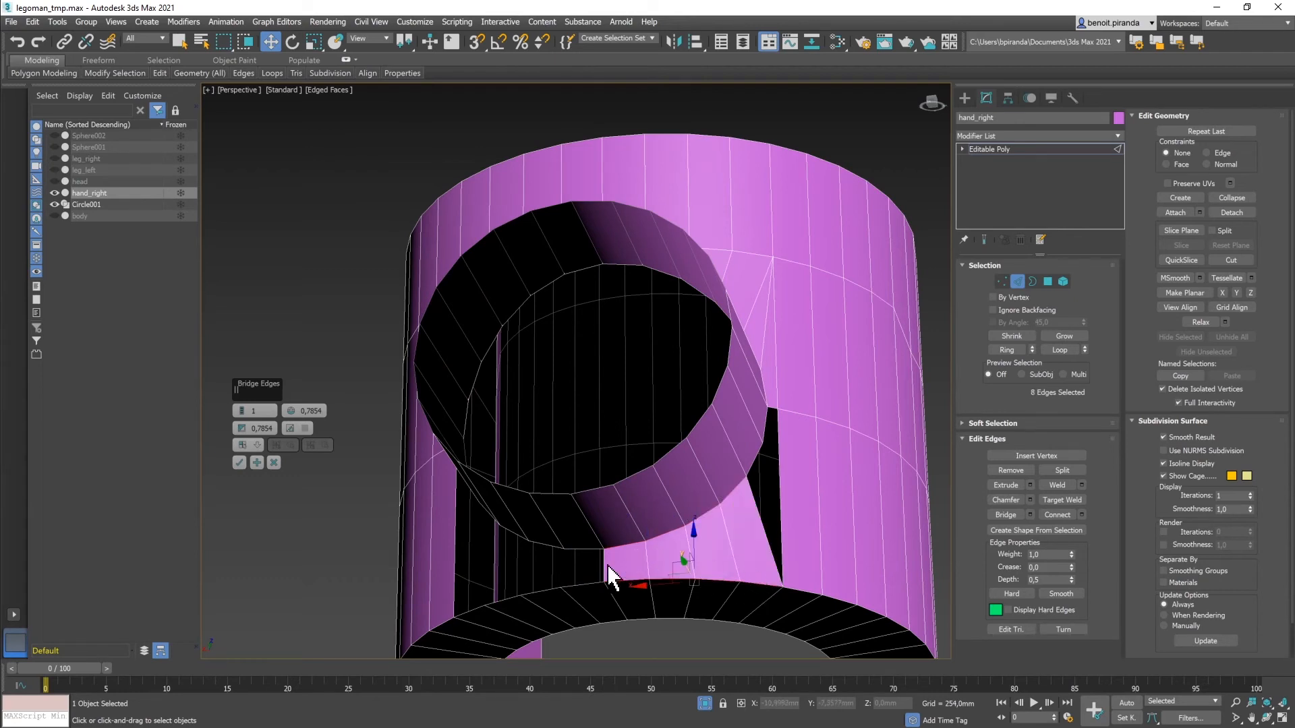
{"action": "left_click", "coordinate": [584, 553], "text": "ctrl"}
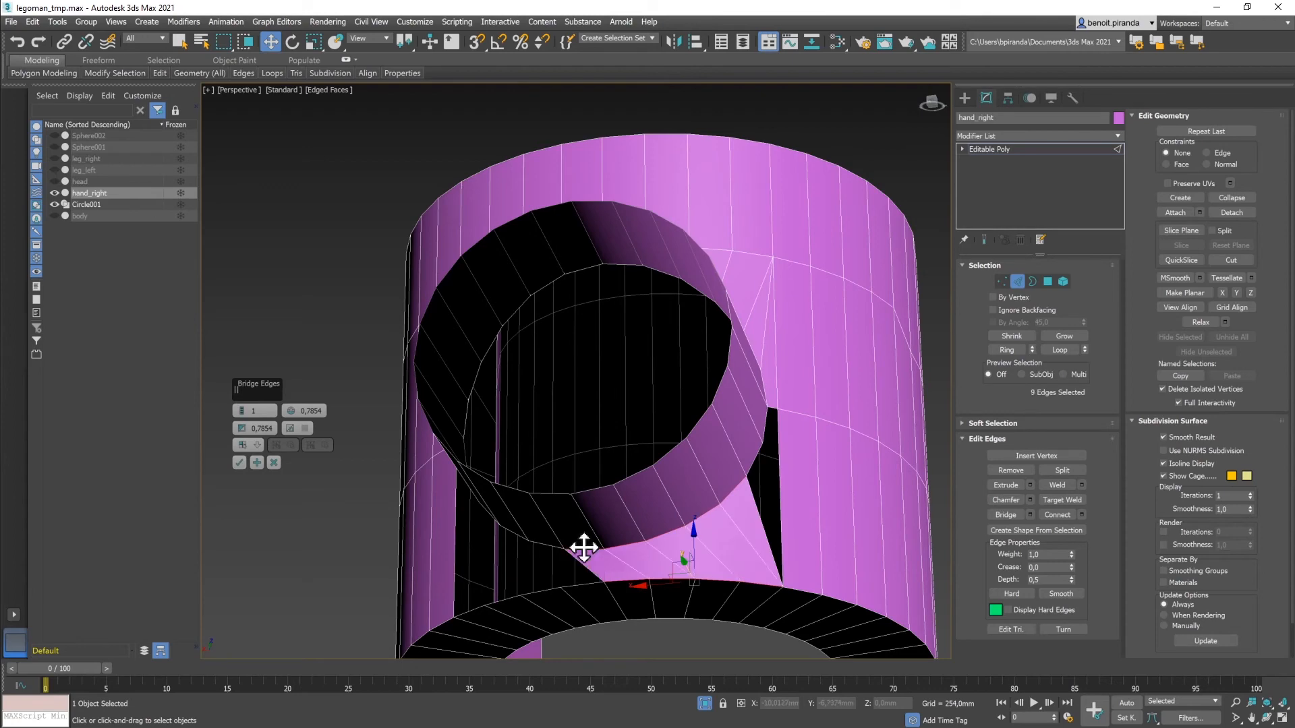
{"action": "left_click", "coordinate": [584, 584], "text": "ctrl"}
Step: Extend the underside bridge strip leftward along matching rim and tube edges
{"action": "middle_click_drag", "start_coordinate": [671, 558], "coordinate": [699, 561], "text": "alt"}
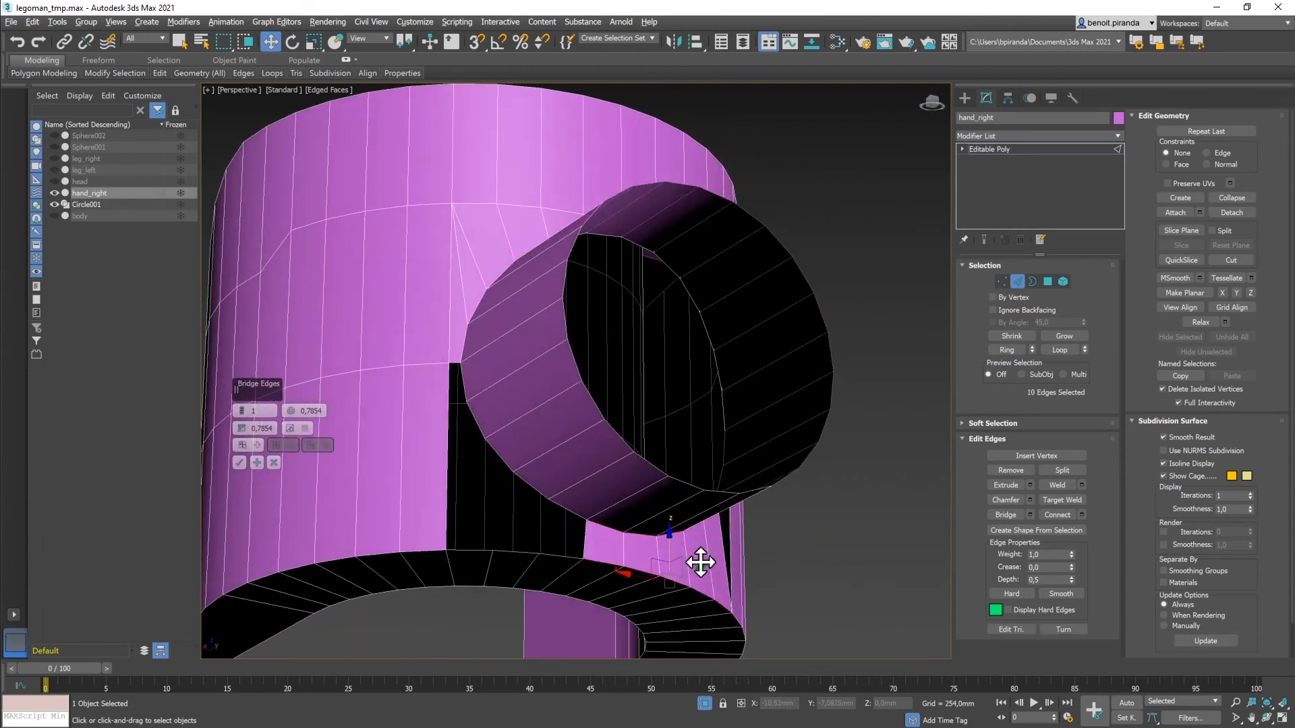
{"action": "left_click", "coordinate": [561, 553], "text": "ctrl"}
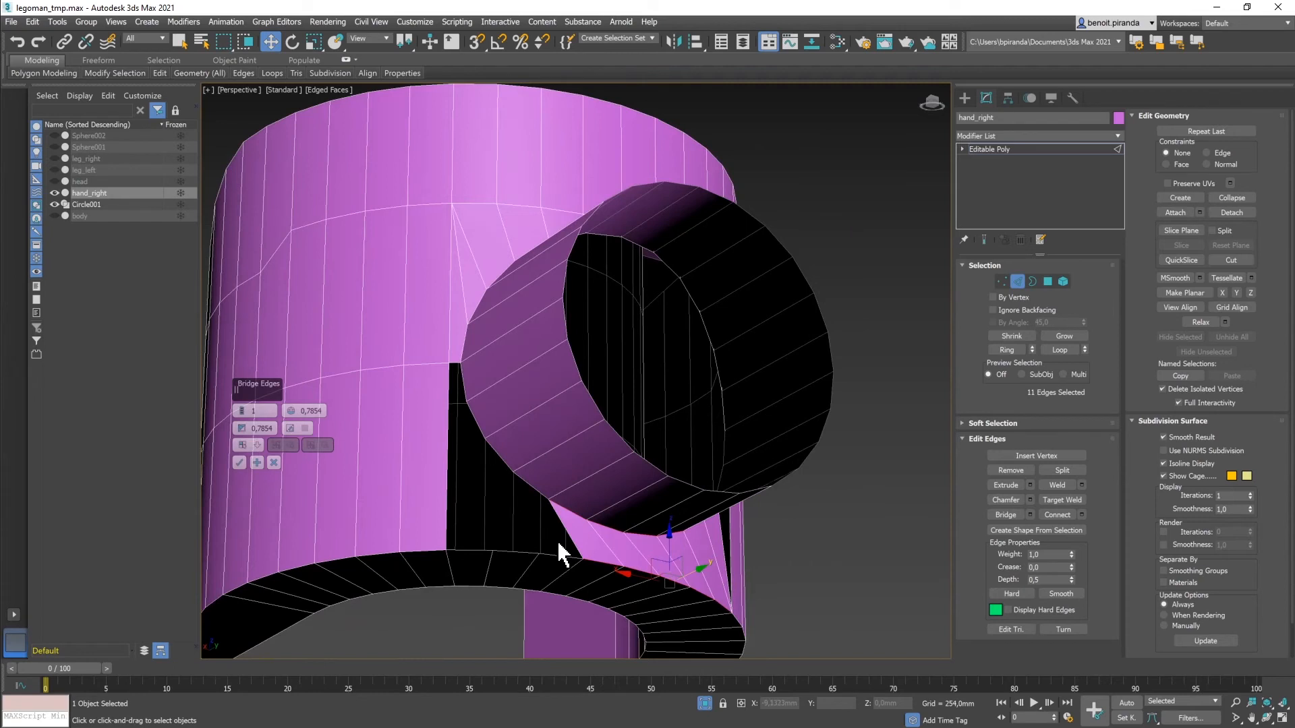
{"action": "left_click", "coordinate": [548, 551], "text": "ctrl"}
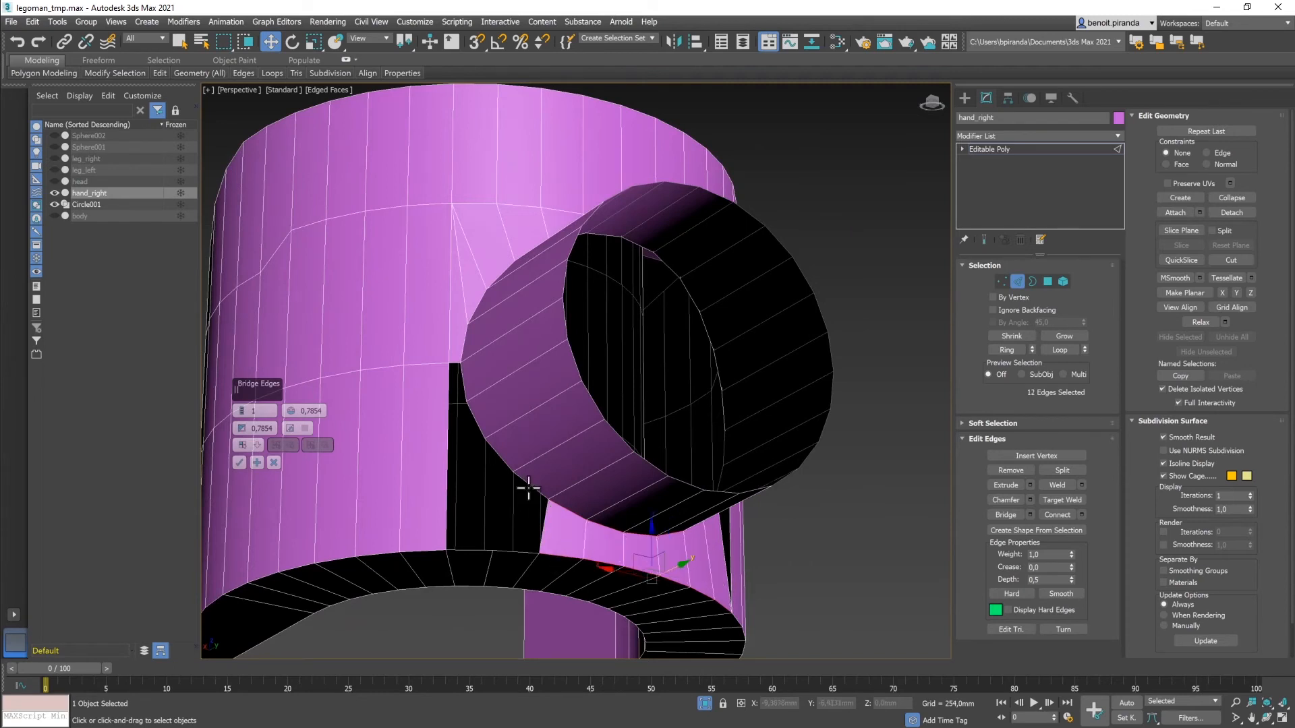
{"action": "left_click", "coordinate": [529, 485], "text": "ctrl"}
{"action": "left_click", "coordinate": [516, 551], "text": "ctrl"}
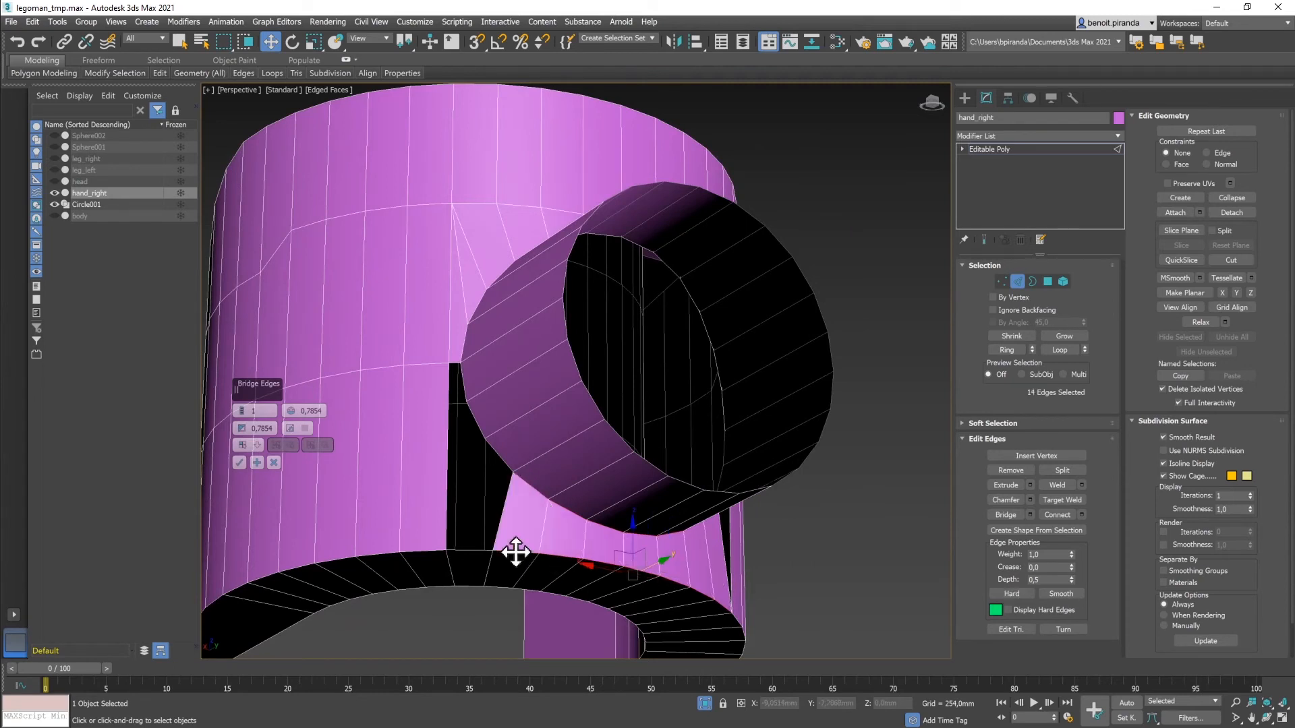
{"action": "left_click", "coordinate": [500, 454], "text": "ctrl"}
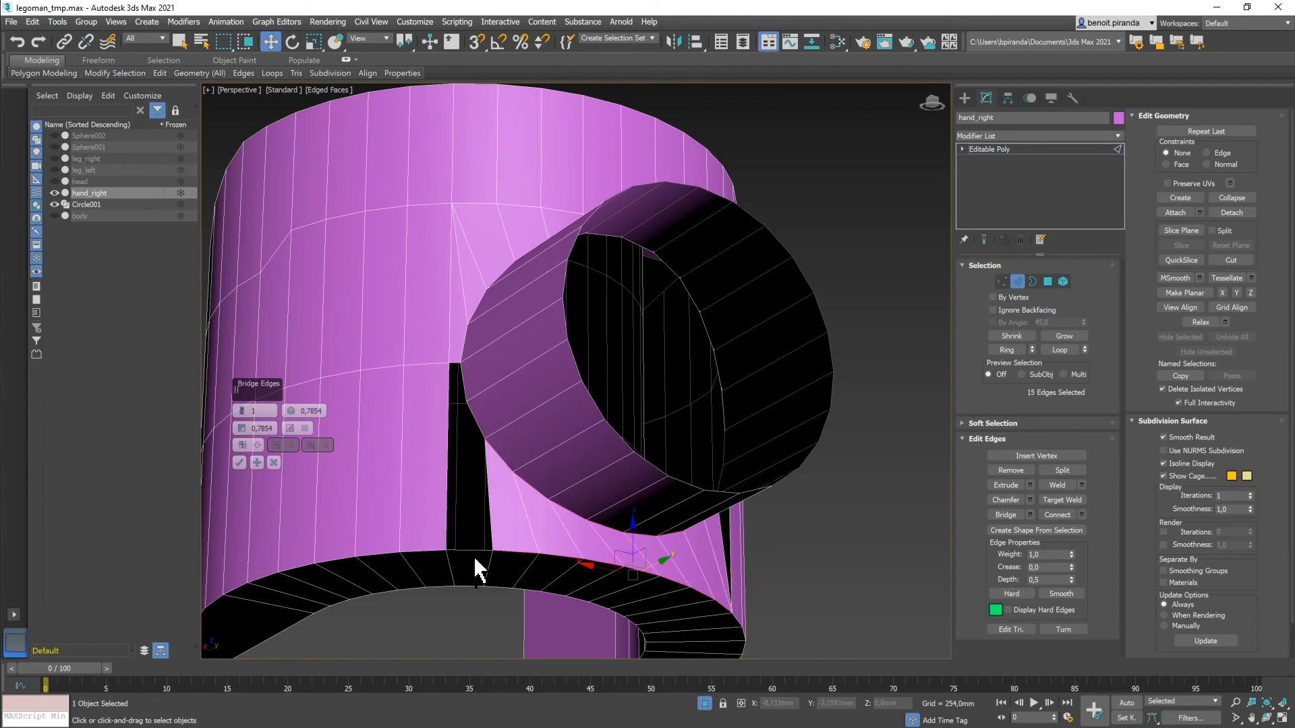
{"action": "left_click", "coordinate": [471, 550], "text": "ctrl"}
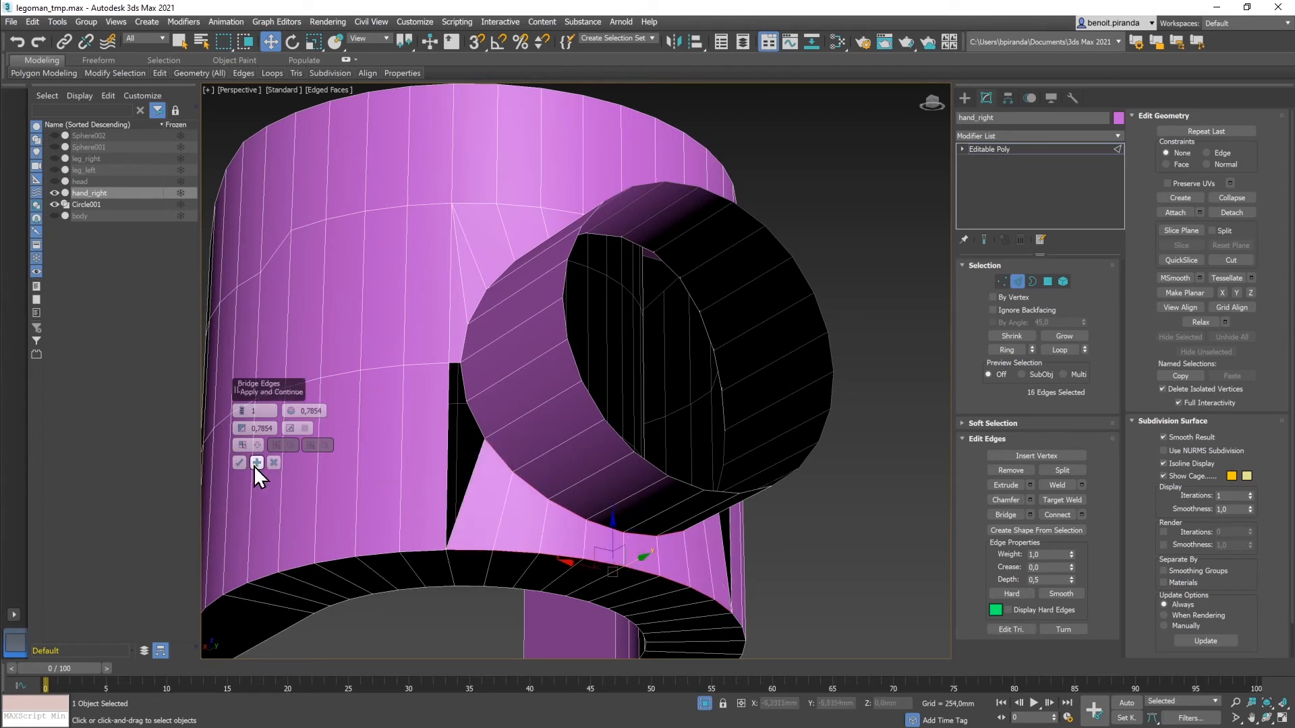
Step: Bridge the neighbouring triangular gap using its top, left and right edges
{"action": "left_click", "coordinate": [463, 385]}
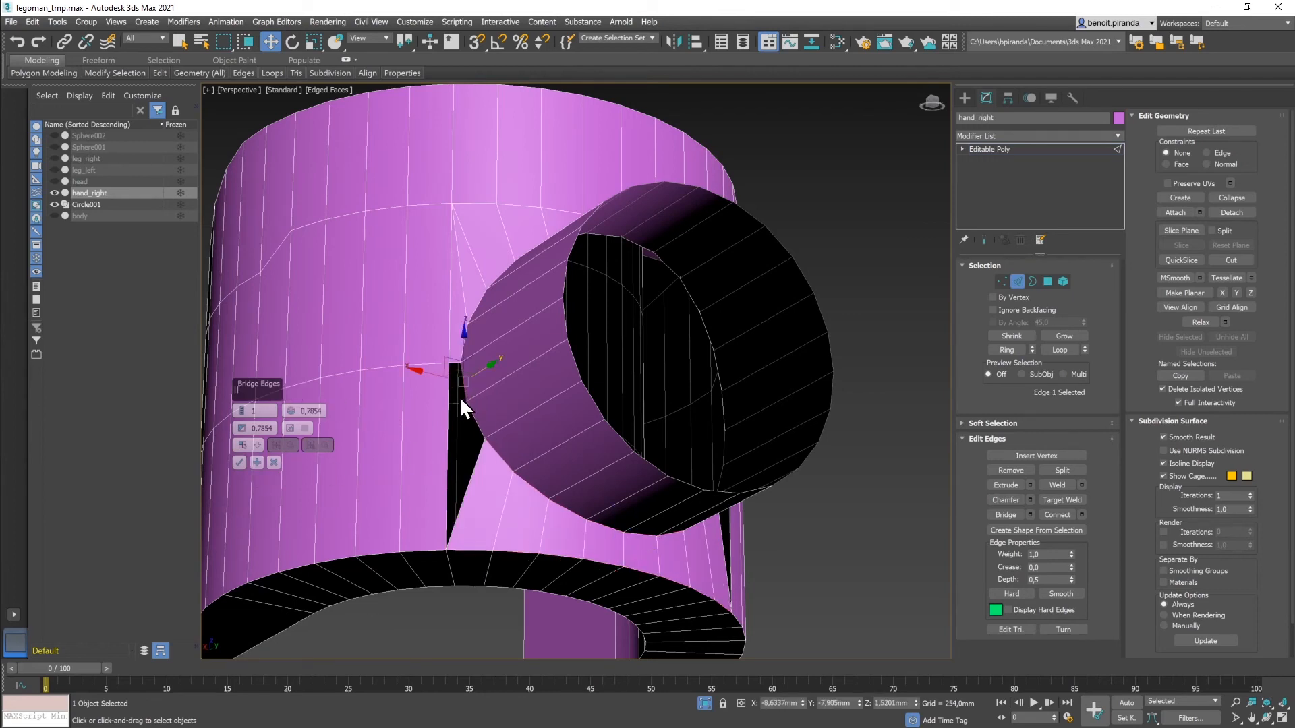
{"action": "left_click", "coordinate": [446, 434], "text": "ctrl"}
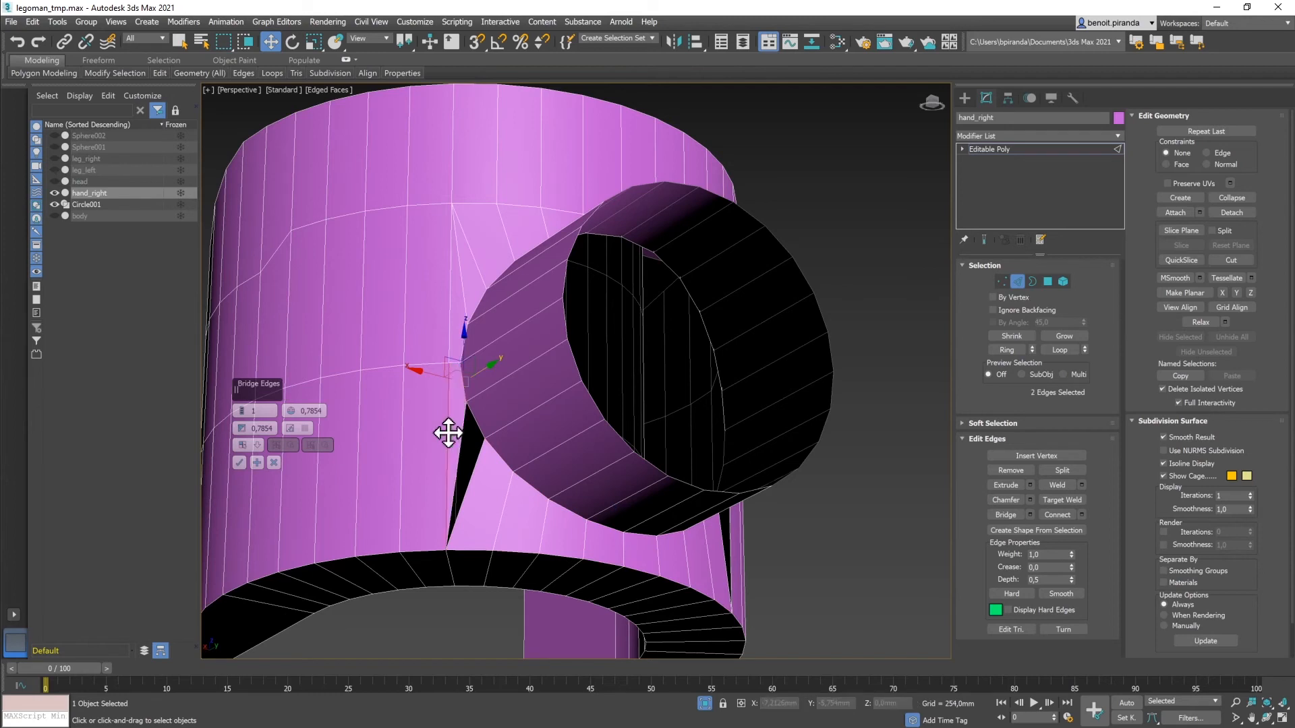
{"action": "left_click", "coordinate": [476, 460], "text": "ctrl"}
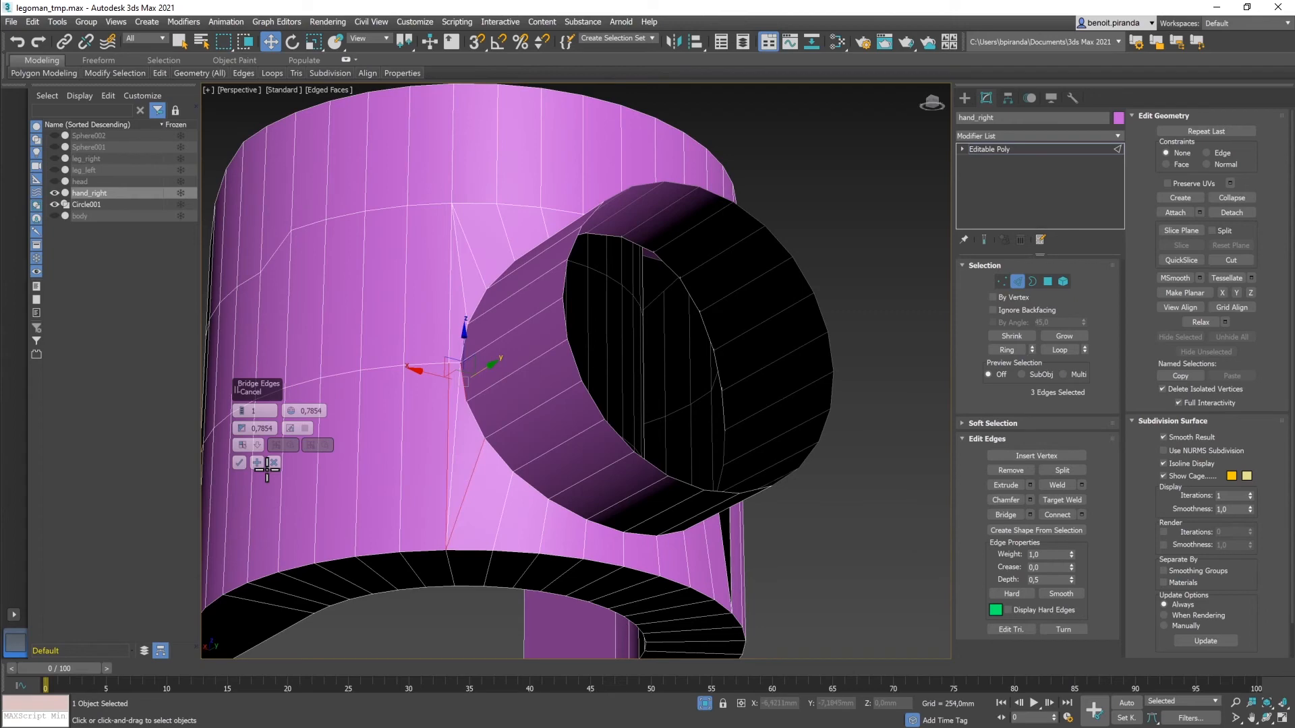
{"action": "middle_click_drag", "start_coordinate": [642, 483], "coordinate": [605, 503], "text": "alt"}
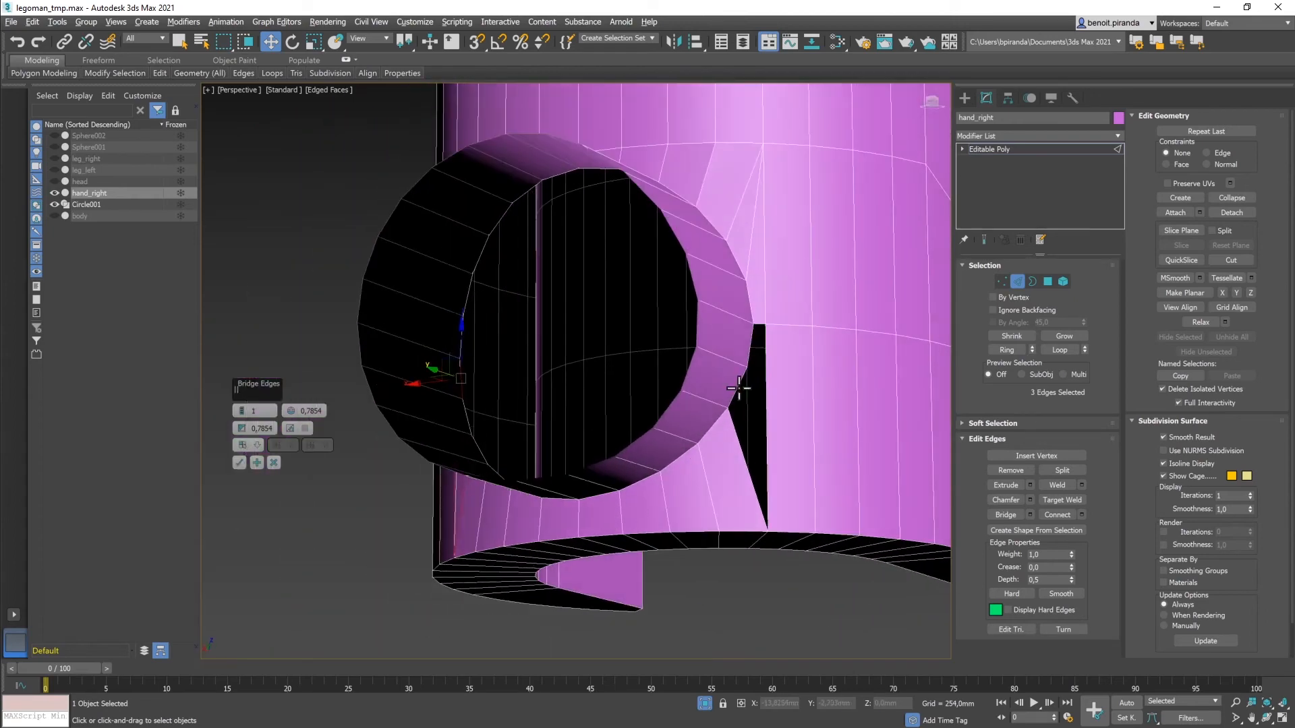
Step: Bridge the last sliver gap's two seam edges, confirm with OK, and exit Edge mode
{"action": "left_click", "coordinate": [749, 347]}
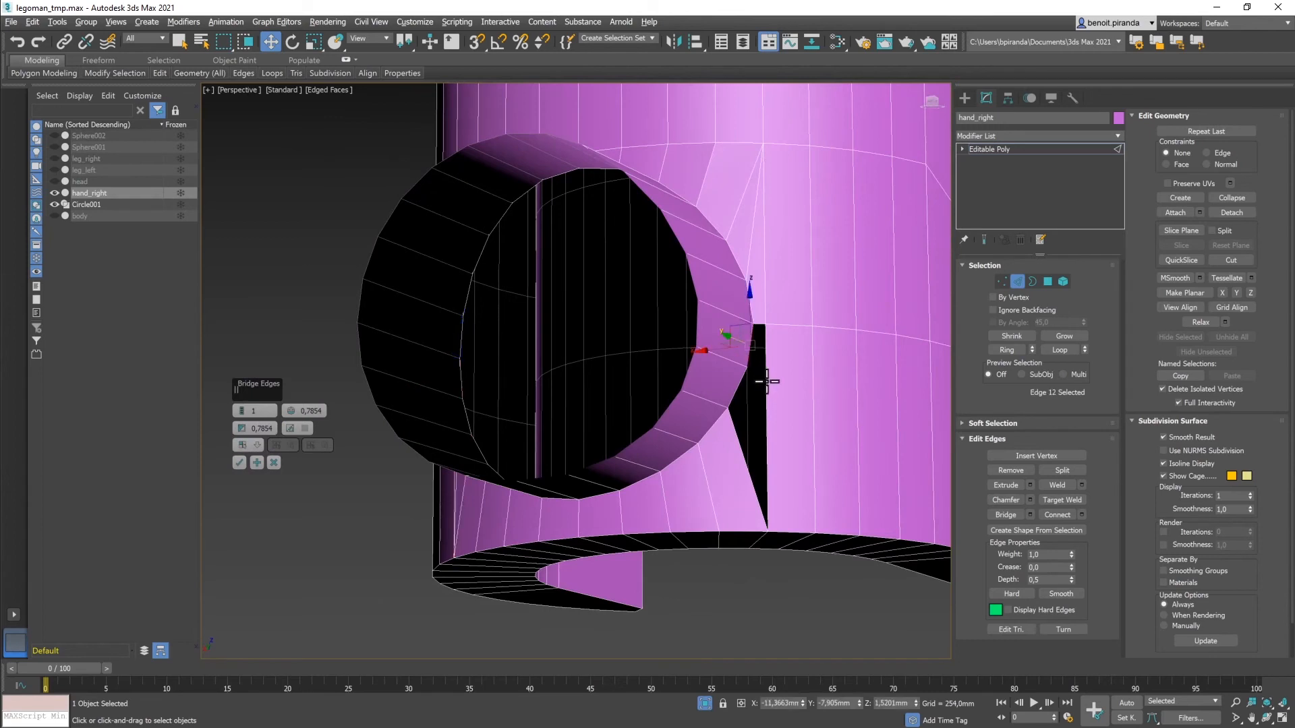
{"action": "left_click", "coordinate": [735, 390], "text": "ctrl"}
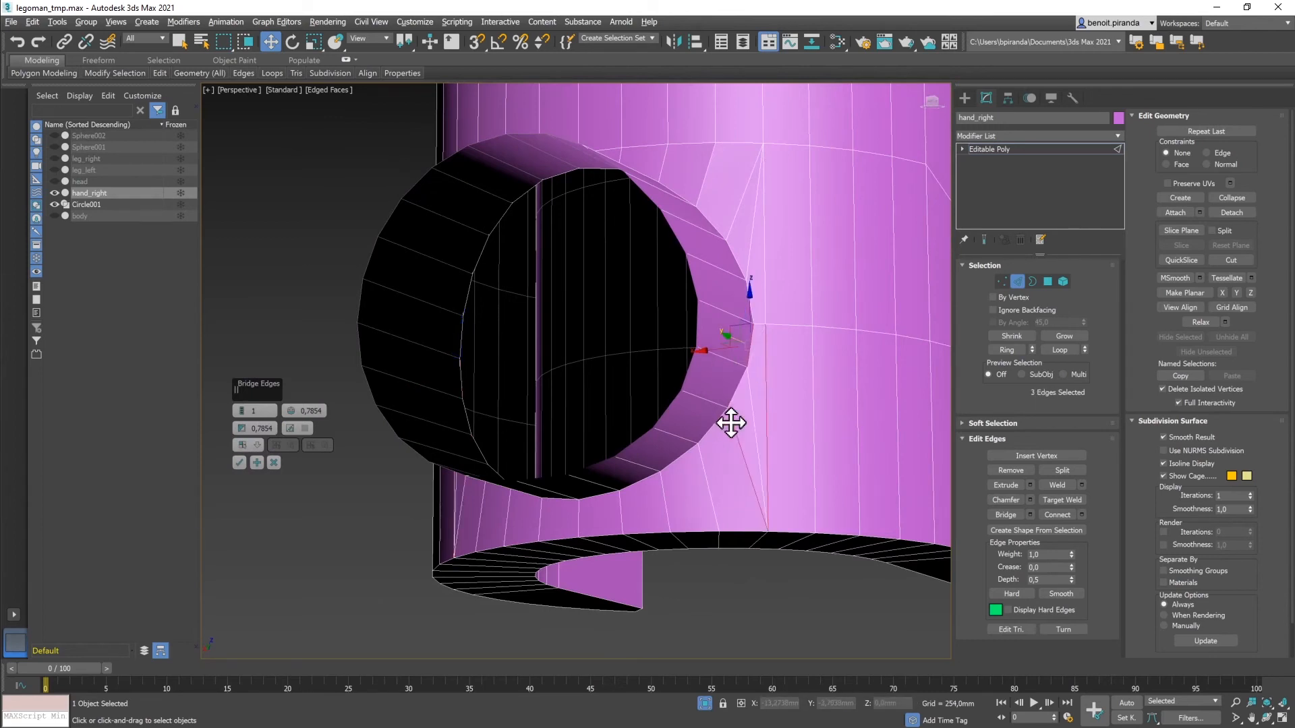
{"action": "left_click", "coordinate": [239, 463]}
{"action": "left_click", "coordinate": [275, 513]}
{"action": "middle_click_drag", "start_coordinate": [276, 513], "coordinate": [630, 489], "text": "alt"}
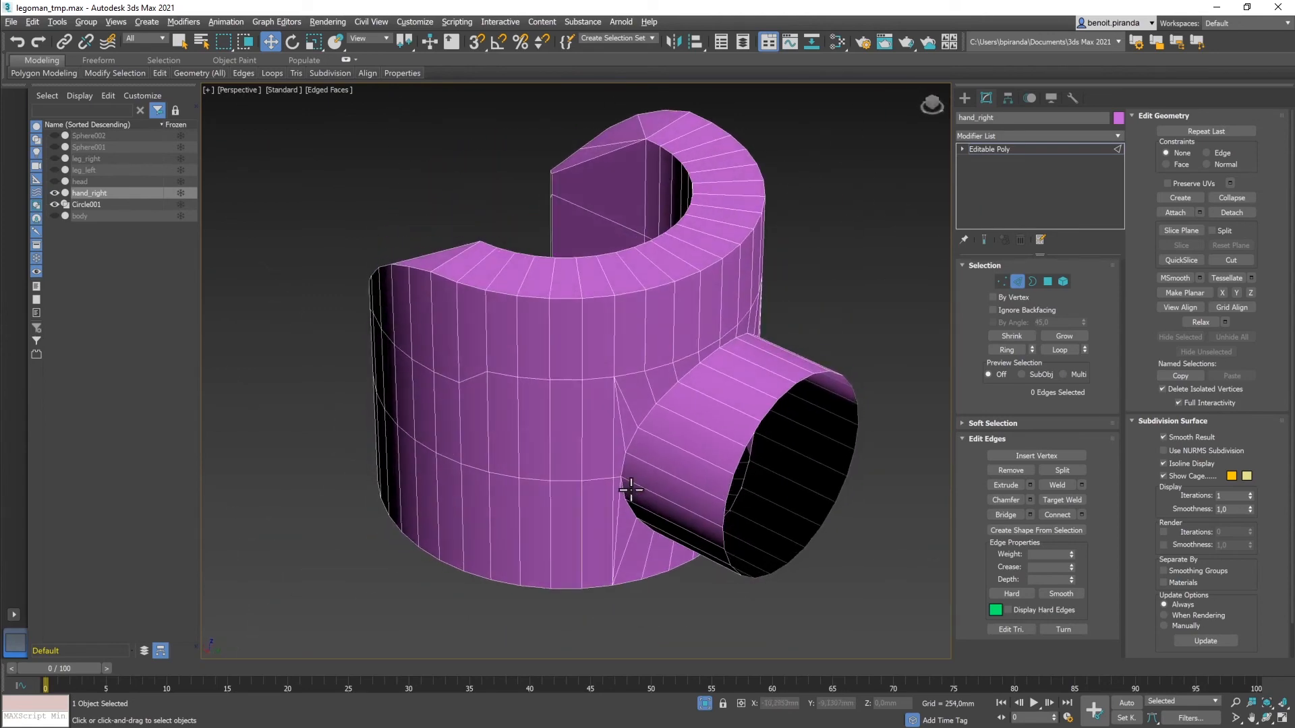
{"action": "left_click", "coordinate": [1017, 284]}
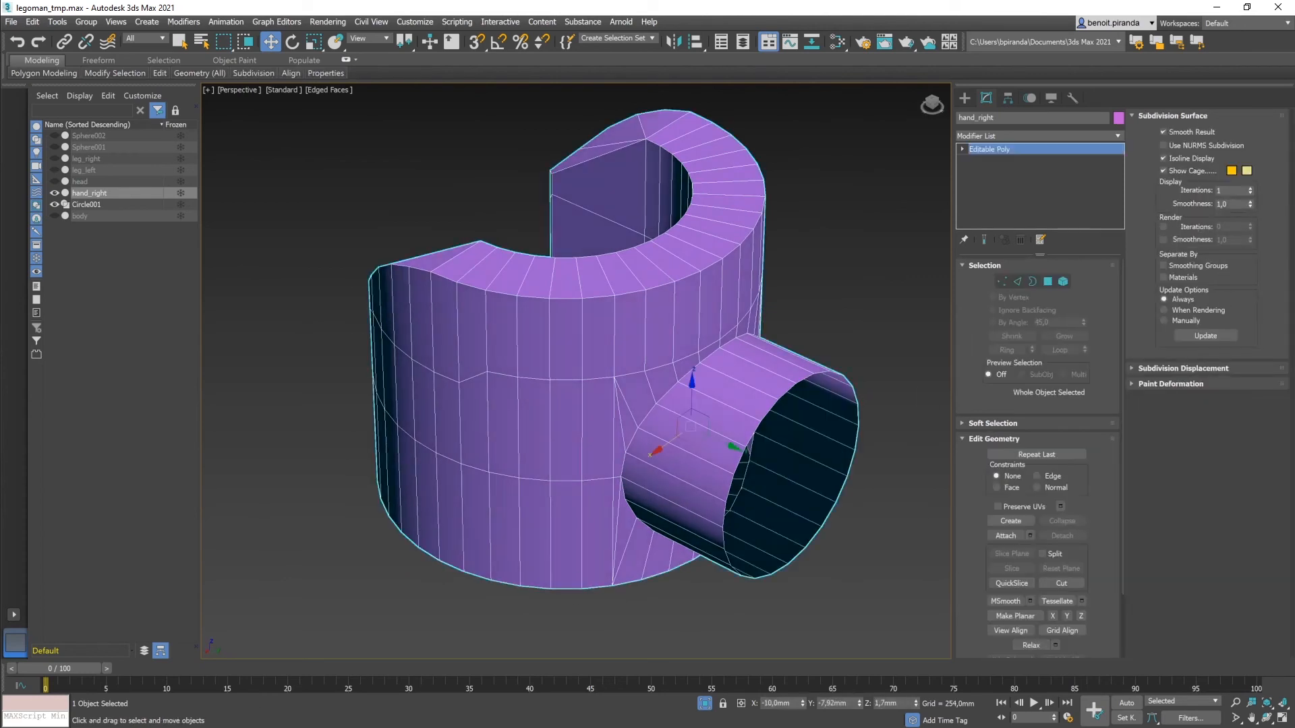
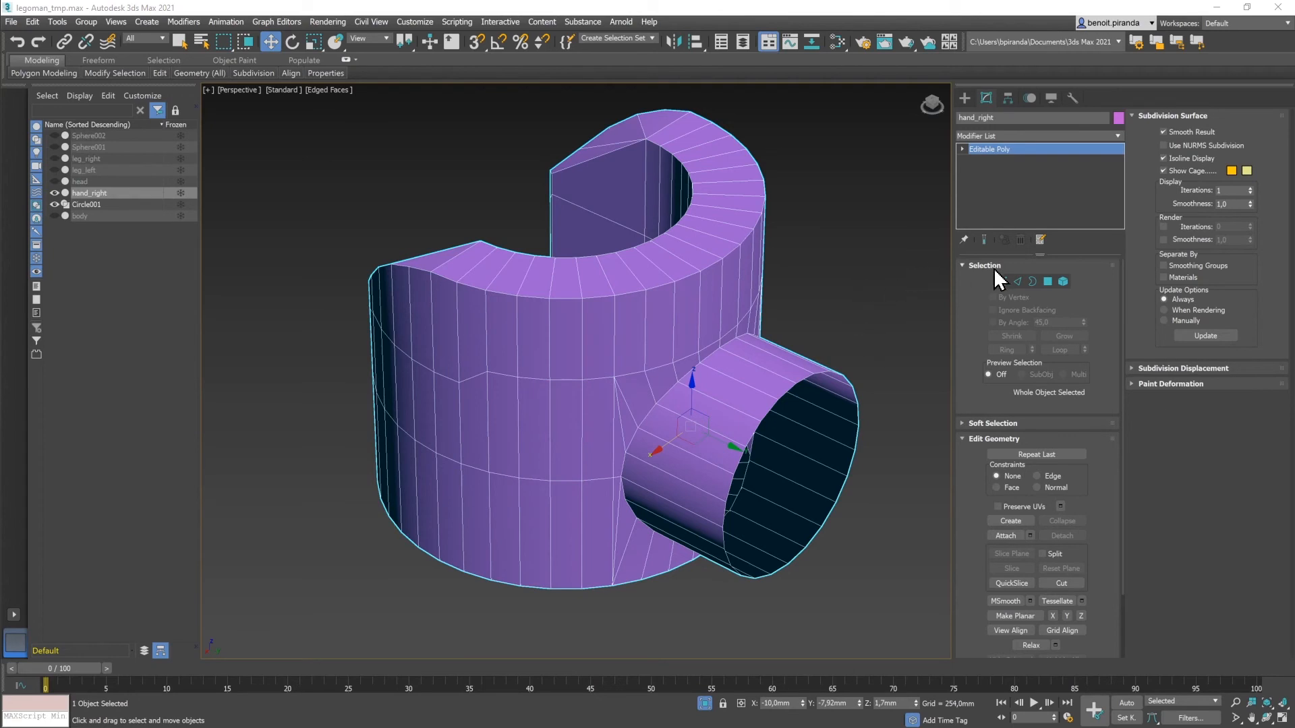
Step: Reselect hand_right and bring the Slate Material Editor fully onto the screen
{"action": "left_click", "coordinate": [783, 302]}
{"action": "left_click", "coordinate": [706, 282]}
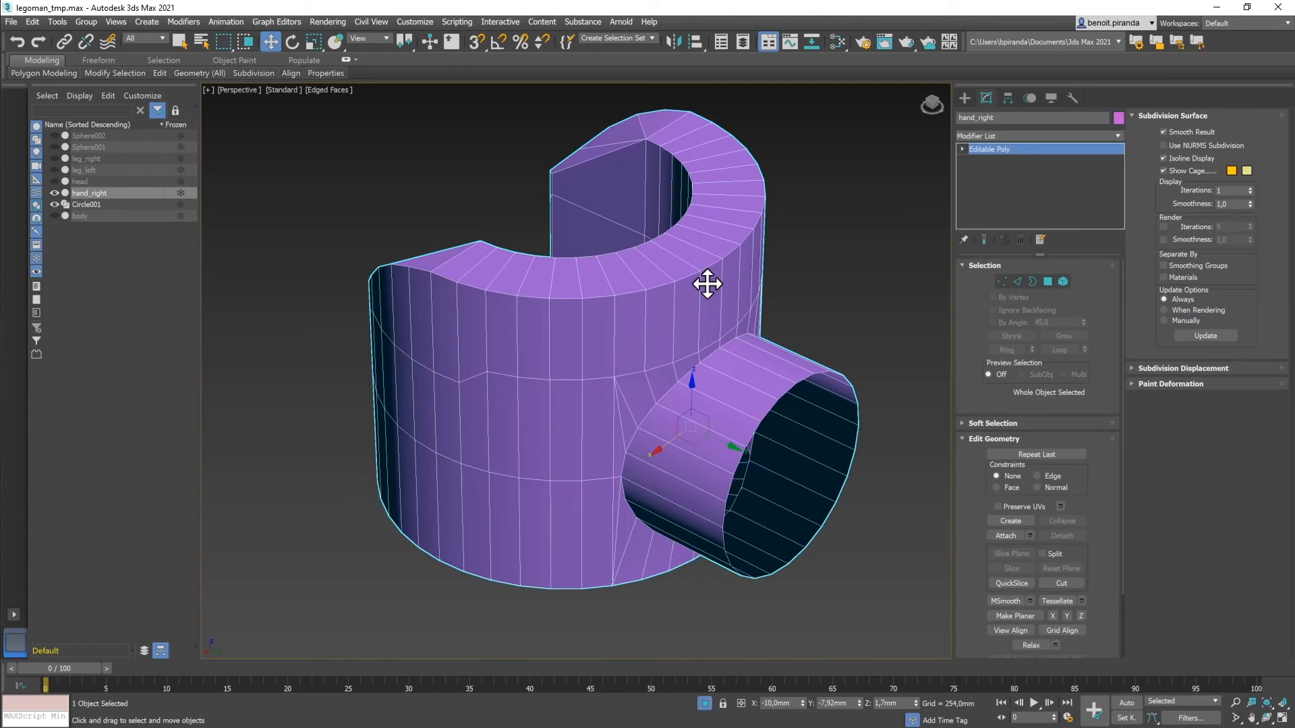
{"action": "key", "text": "m"}
{"action": "left_click_drag", "start_coordinate": [795, 727], "coordinate": [891, 1]}
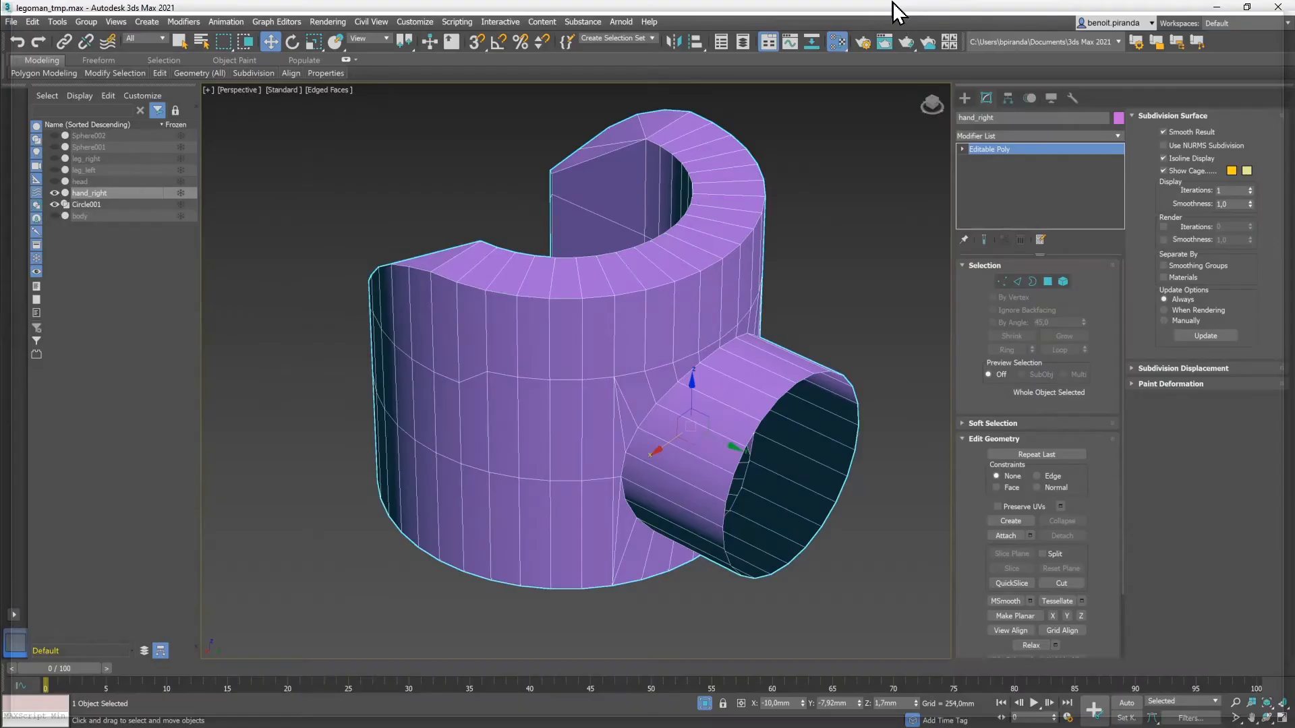
Step: Apply the yellow Physical Material #36 from the head materials to hand_right, then close the editor
{"action": "middle_click_drag", "start_coordinate": [763, 159], "coordinate": [763, 496]}
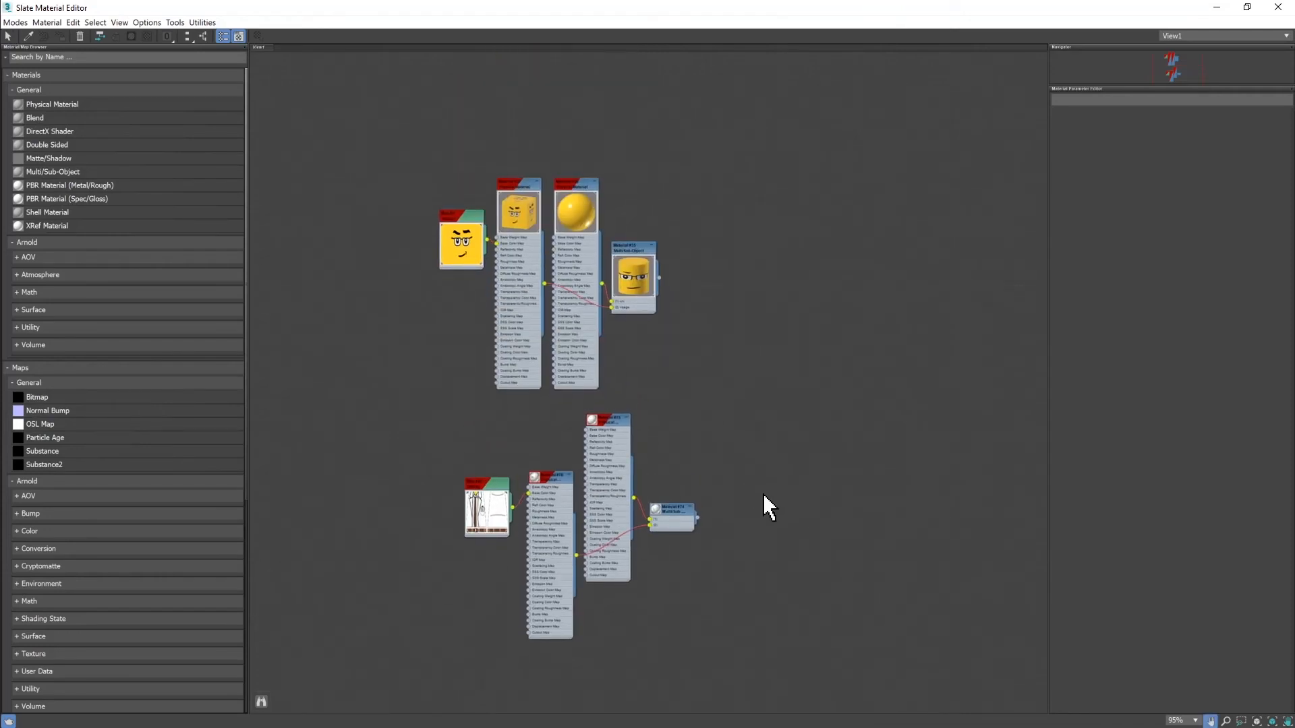
{"action": "double_click", "coordinate": [572, 183]}
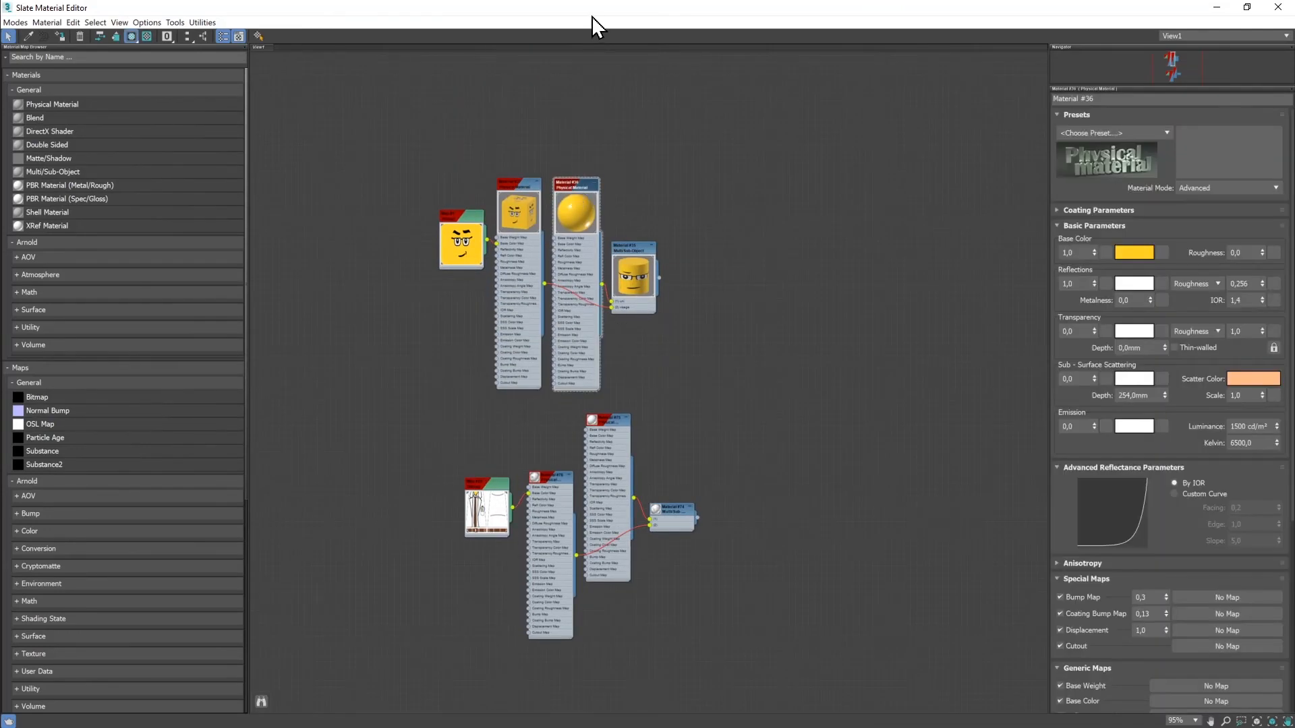
{"action": "left_click_drag", "start_coordinate": [607, 17], "coordinate": [668, 329]}
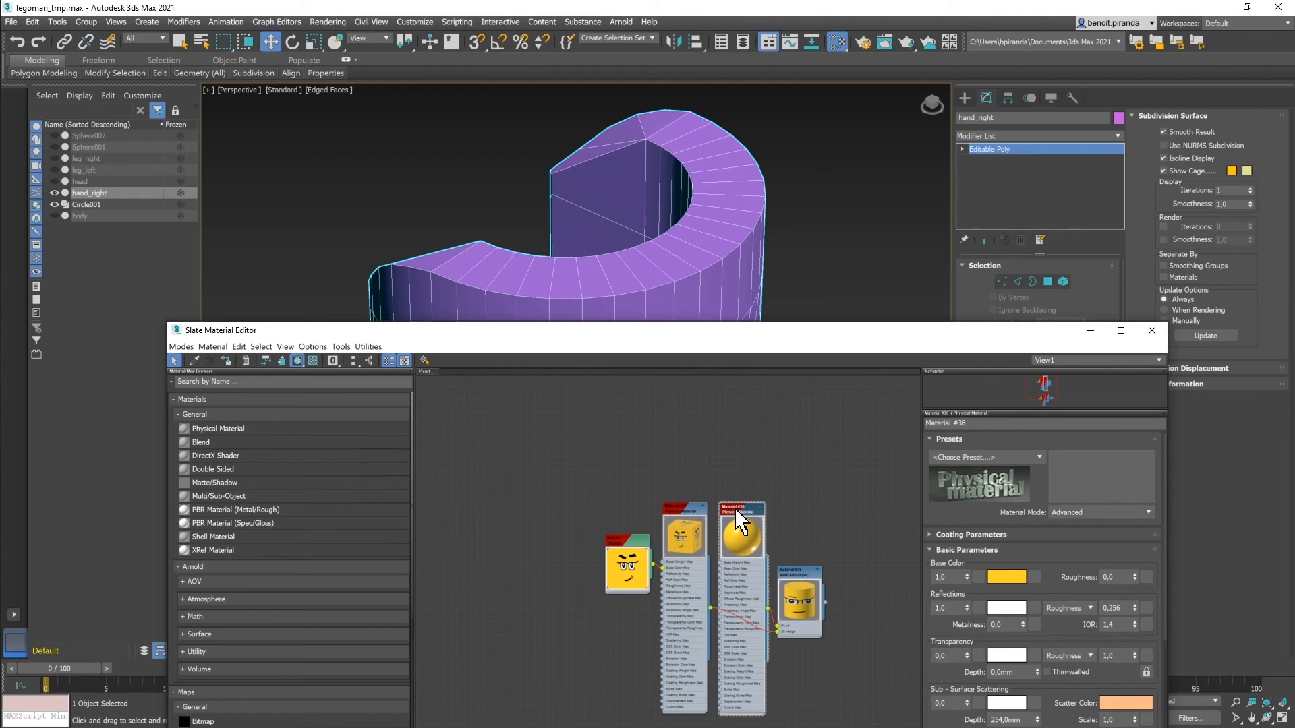
{"action": "left_click", "coordinate": [226, 362]}
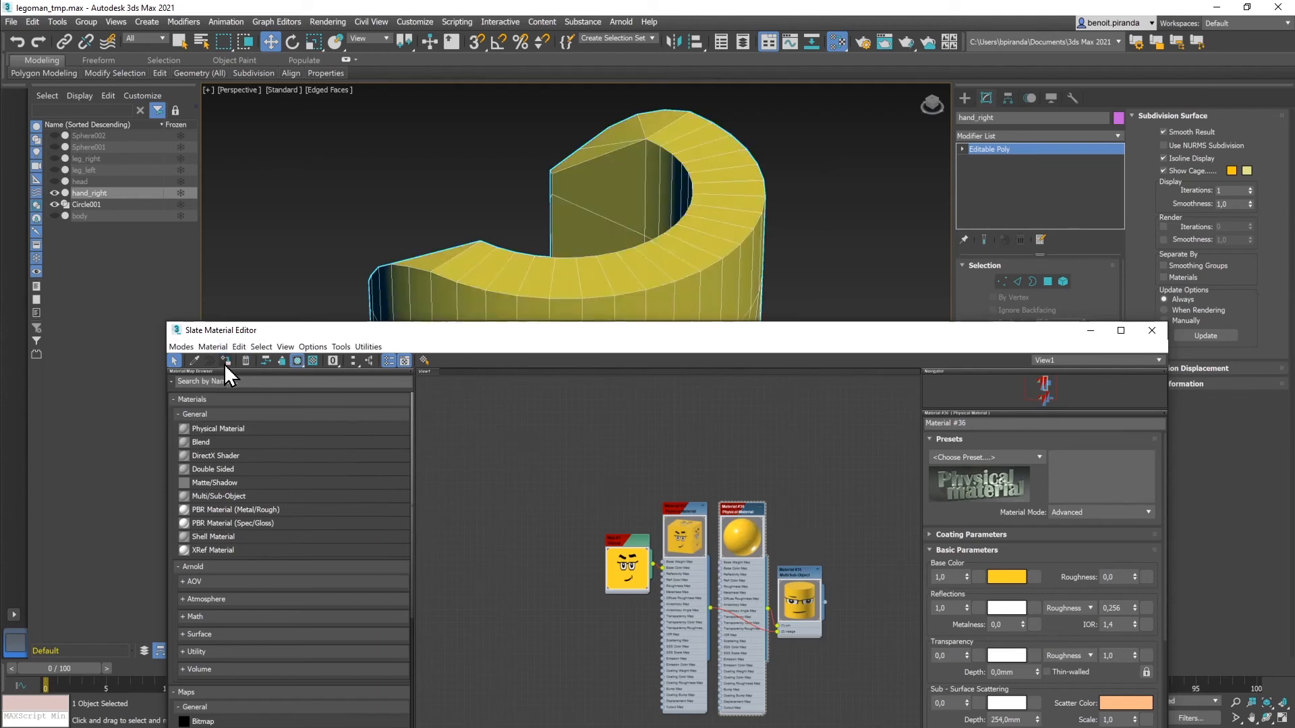
{"action": "left_click", "coordinate": [1151, 330]}
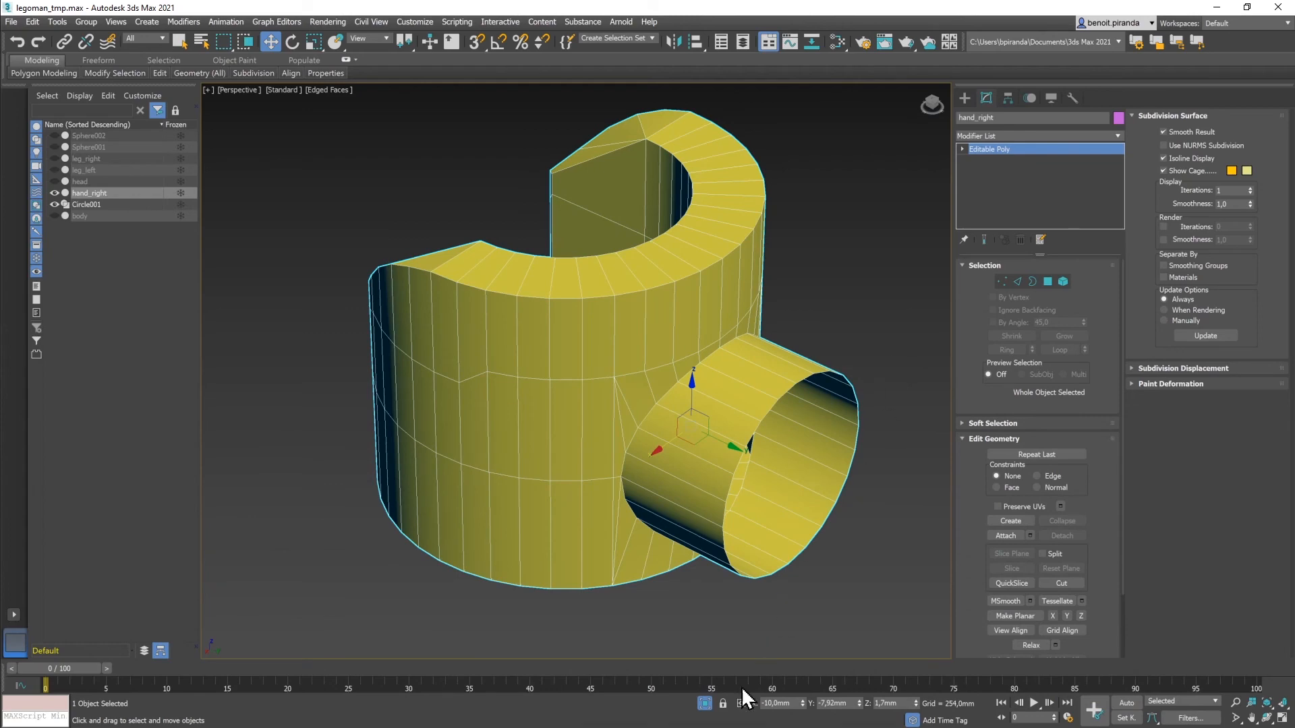
Step: Exit Isolate Selection and delete the leftover Circle001 shape, viewed from the side
{"action": "left_click", "coordinate": [705, 704]}
{"action": "scroll", "coordinate": [621, 508], "scroll_direction": "down", "scroll_amount": 6}
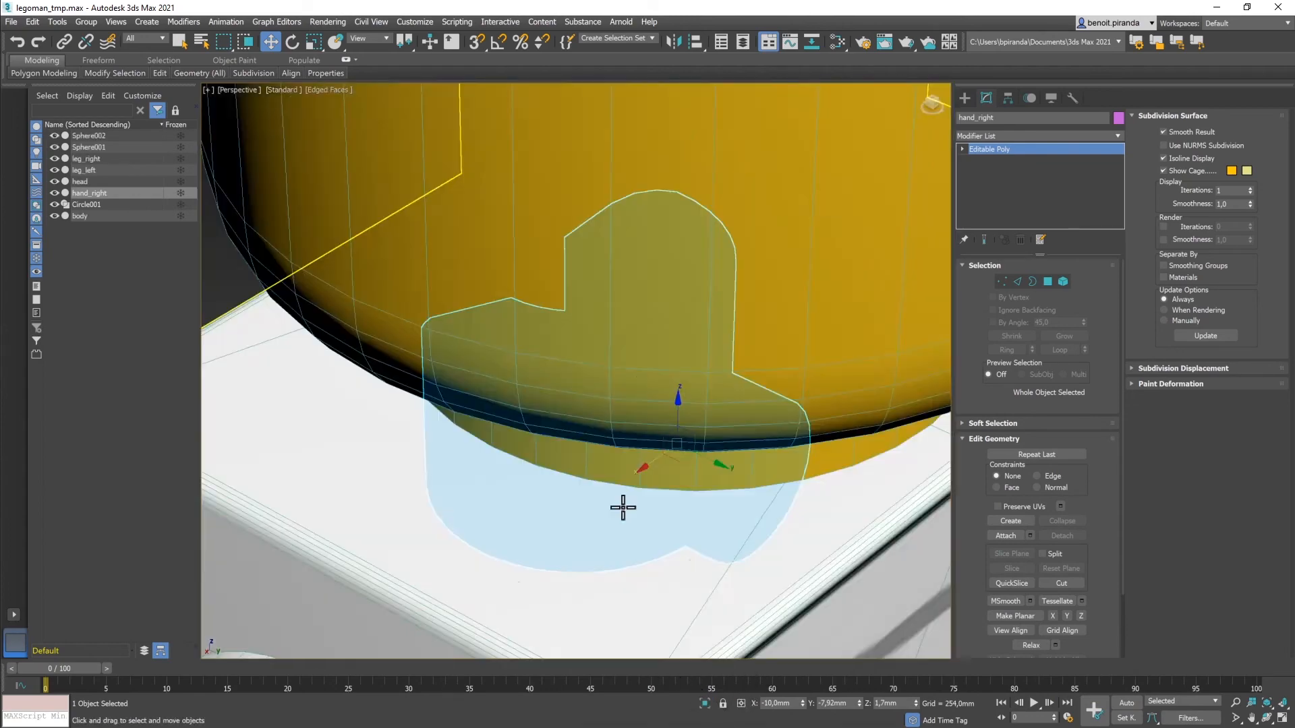
{"action": "middle_click_drag", "start_coordinate": [602, 499], "coordinate": [723, 443], "text": "alt"}
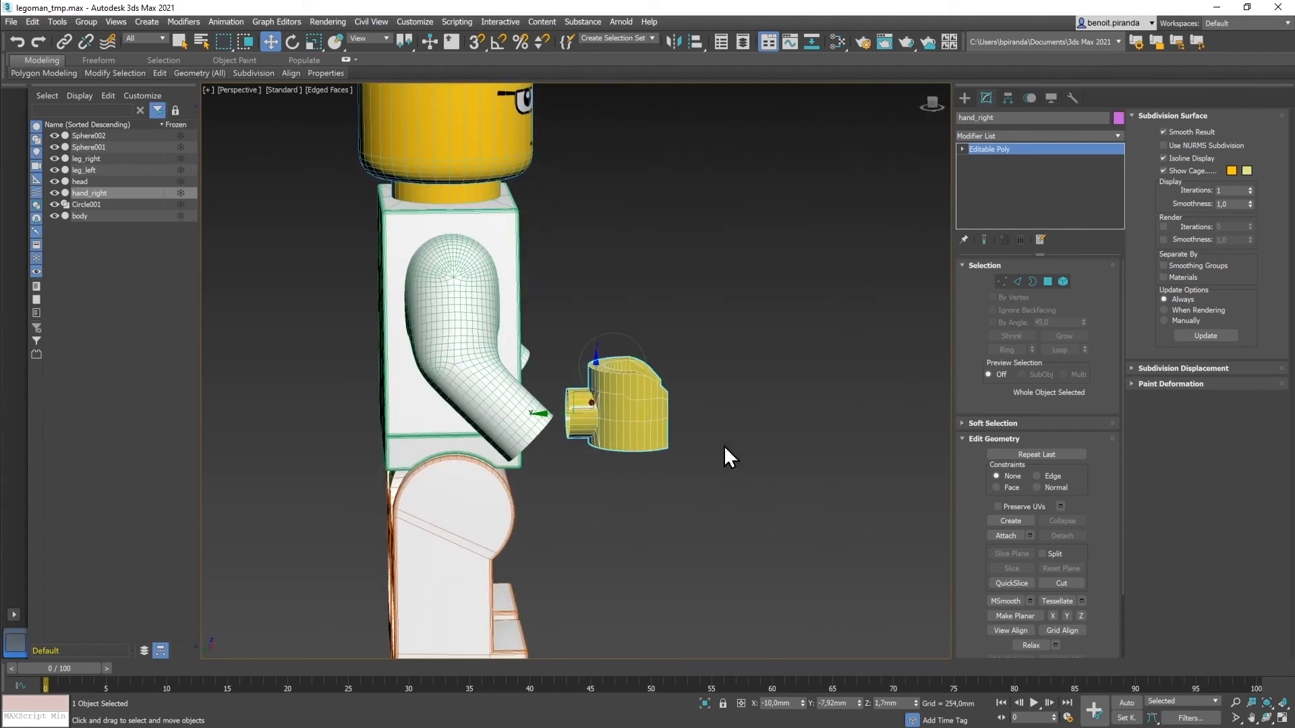
{"action": "left_click", "coordinate": [607, 333]}
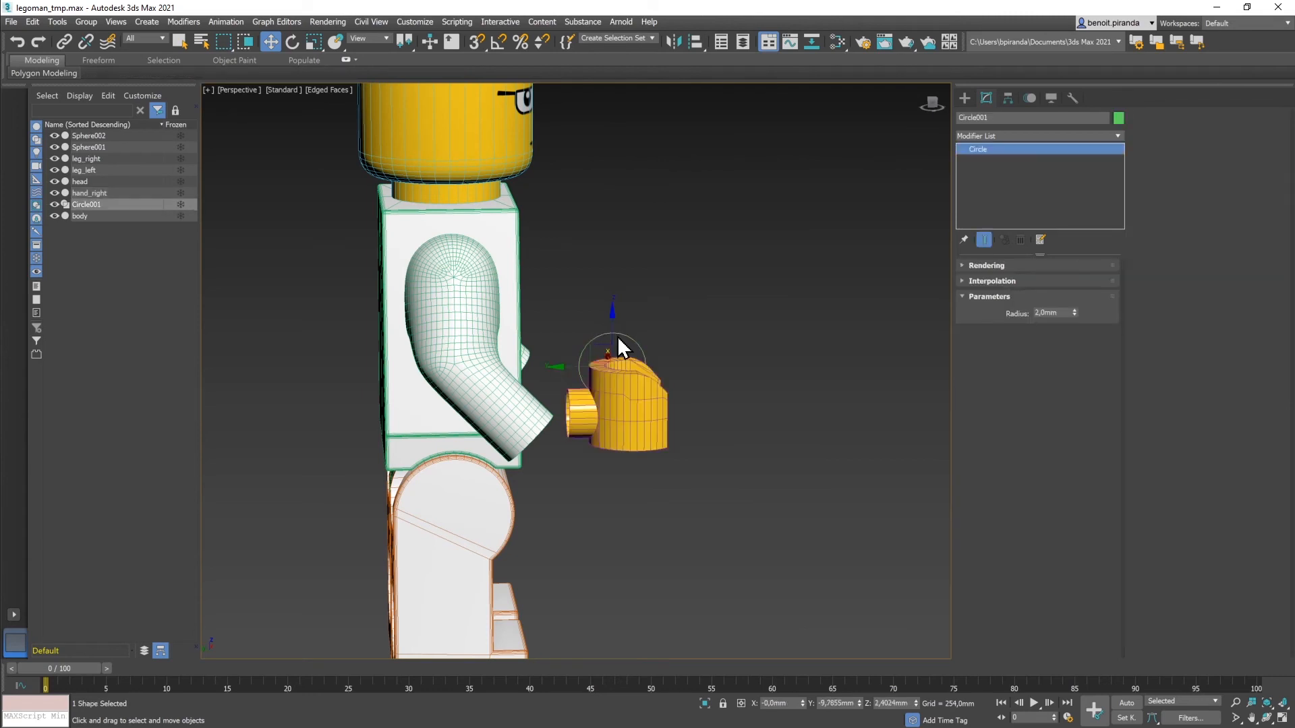
{"action": "key", "text": "Delete"}
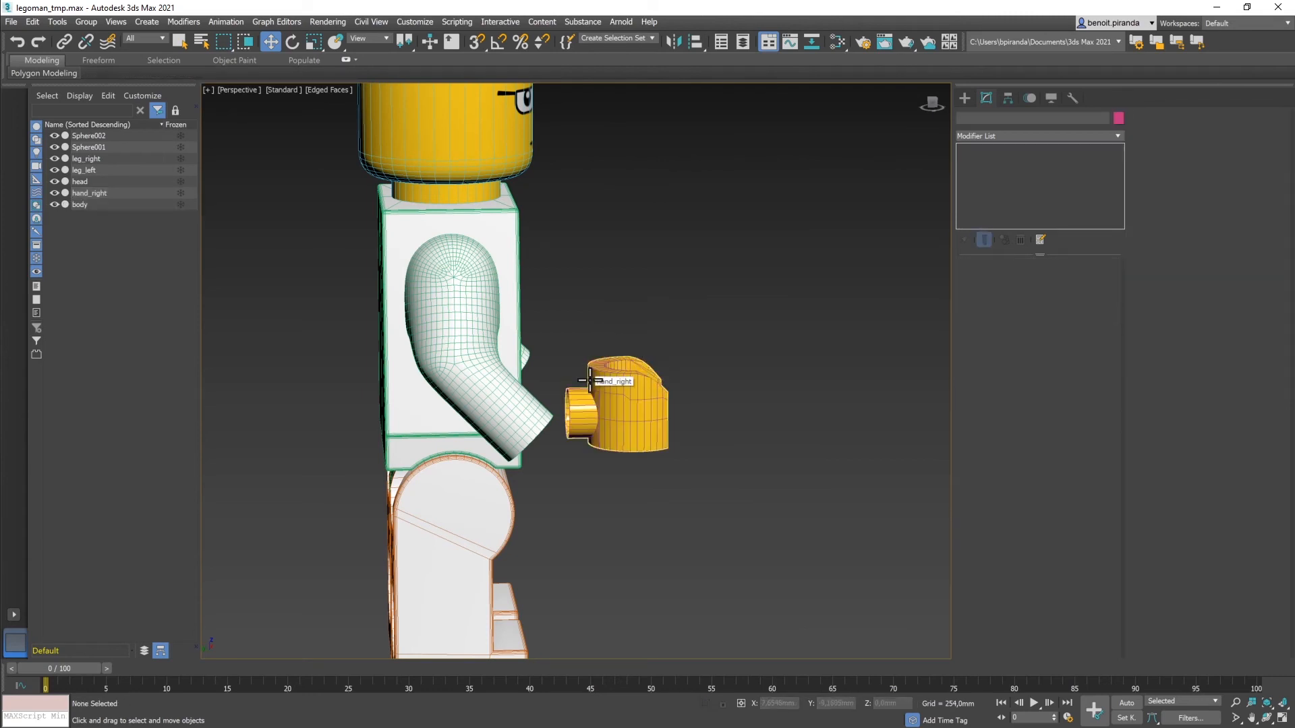
Step: Restore the four-viewport layout and frame the hand and arm in the side view
{"action": "key", "text": "alt+w"}
{"action": "scroll", "coordinate": [404, 452], "scroll_direction": "down", "scroll_amount": 5}
{"action": "scroll", "coordinate": [404, 450], "scroll_direction": "down", "scroll_amount": 3}
{"action": "middle_click_drag", "start_coordinate": [408, 448], "coordinate": [421, 412]}
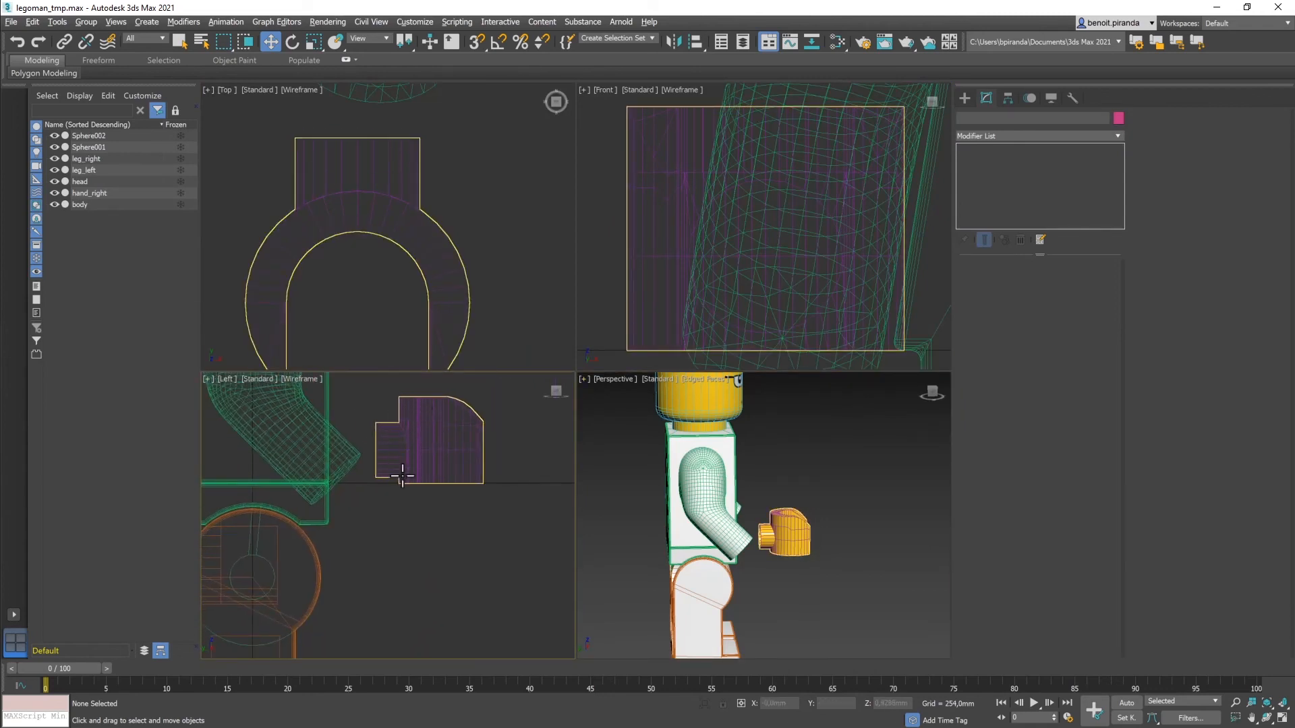
Step: Select hand_right and centre it in the Left viewport
{"action": "left_click", "coordinate": [432, 459]}
{"action": "key", "text": "e"}
{"action": "scroll", "coordinate": [419, 560], "scroll_direction": "up", "scroll_amount": 6}
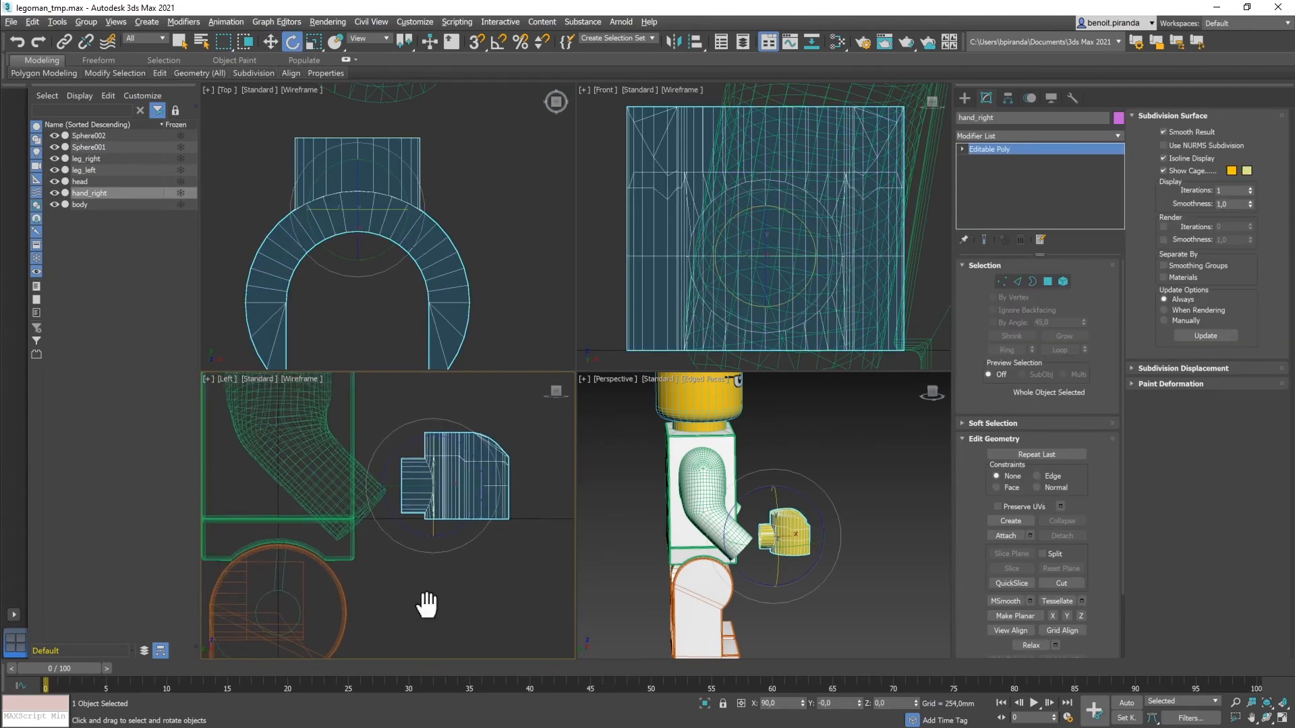
{"action": "middle_click_drag", "start_coordinate": [456, 548], "coordinate": [446, 615]}
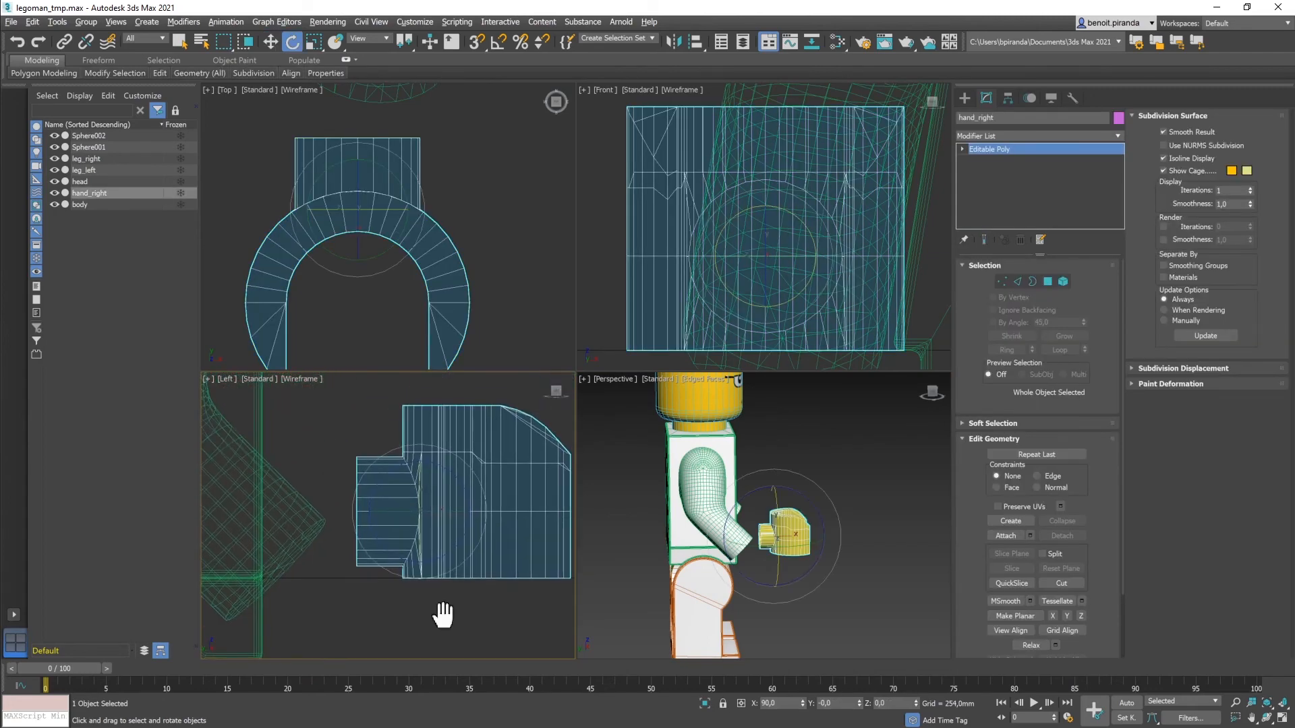
Step: With Affect Pivot Only, move the hand's pivot to the wrist peg centre at Y -6,62mm
{"action": "left_click", "coordinate": [1005, 96]}
{"action": "left_click", "coordinate": [1022, 182]}
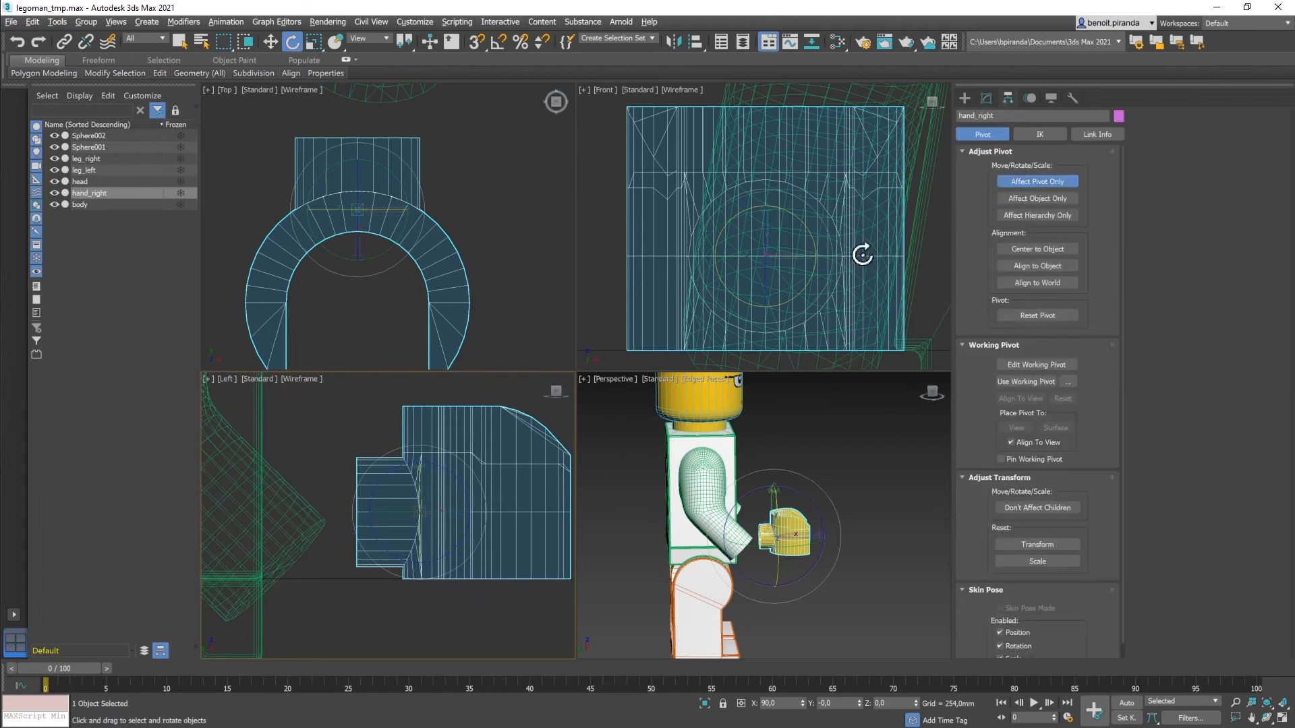
{"action": "left_click", "coordinate": [270, 42]}
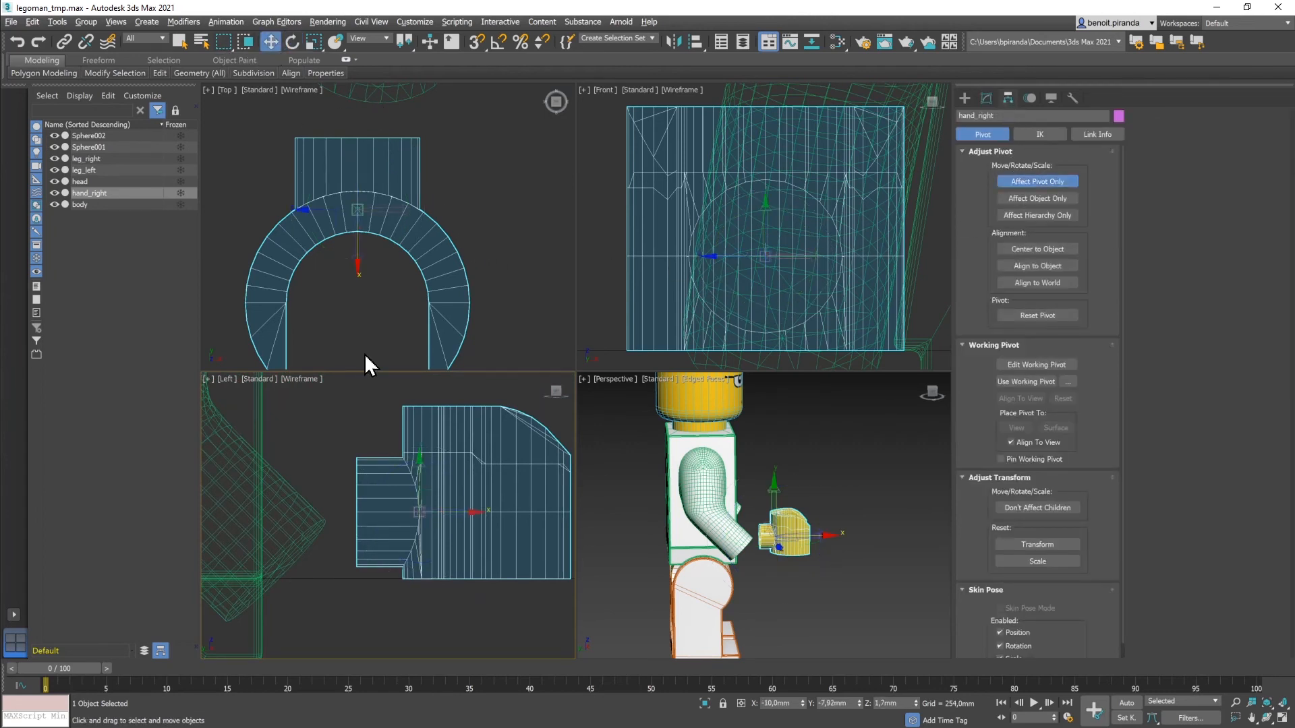
{"action": "left_click_drag", "start_coordinate": [448, 513], "coordinate": [423, 514]}
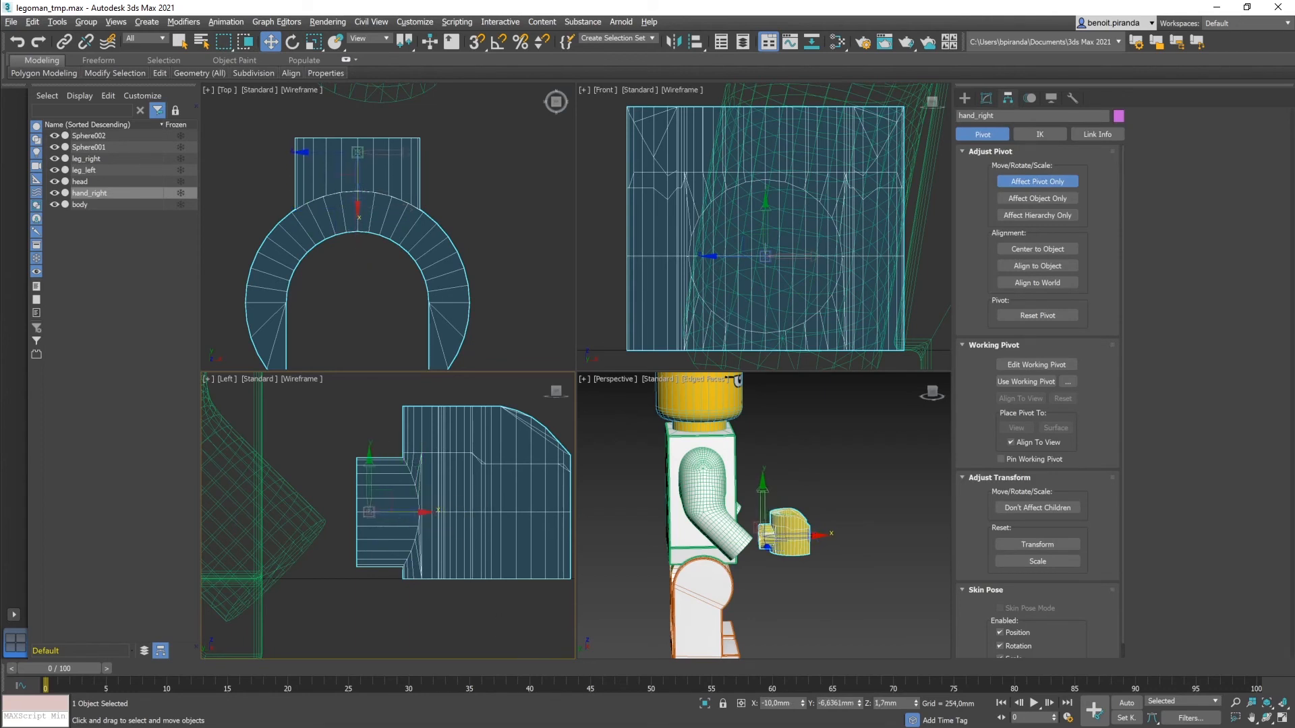
{"action": "double_click", "coordinate": [831, 704]}
{"action": "type", "text": "-6,62"}
{"action": "left_click", "coordinate": [1013, 181]}
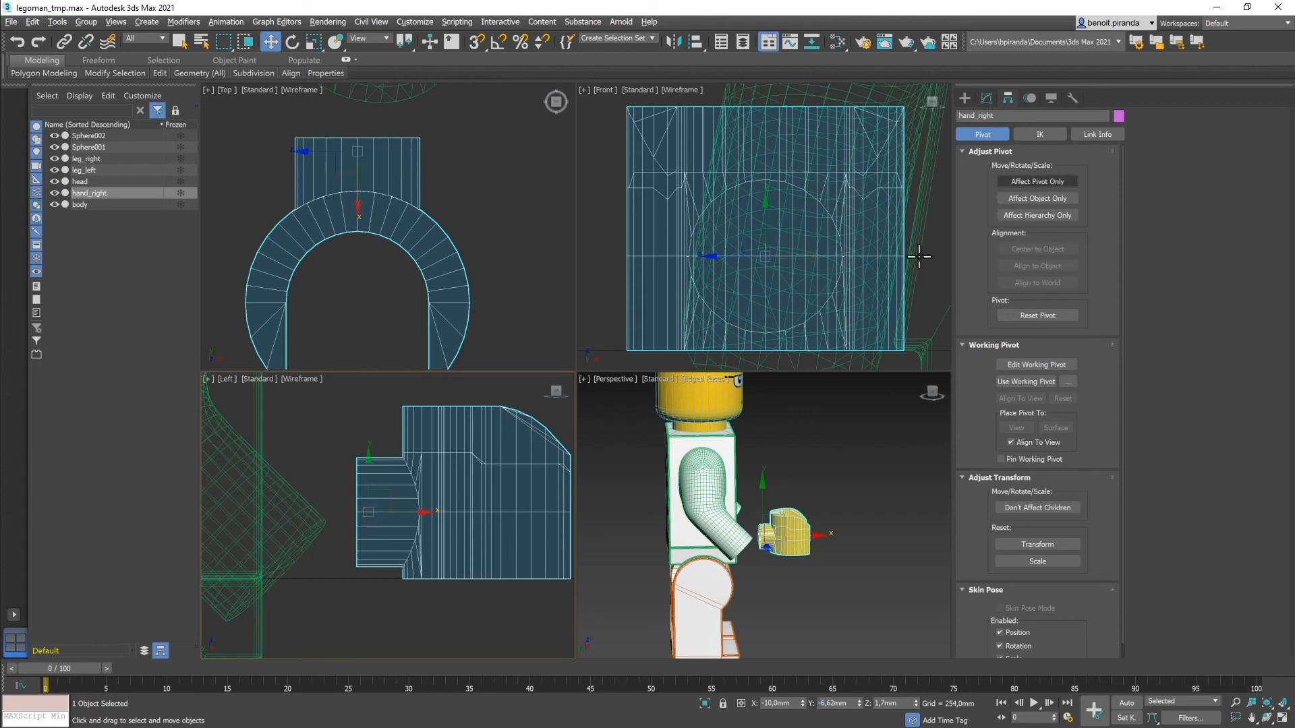
{"action": "middle_click_drag", "start_coordinate": [445, 592], "coordinate": [516, 529]}
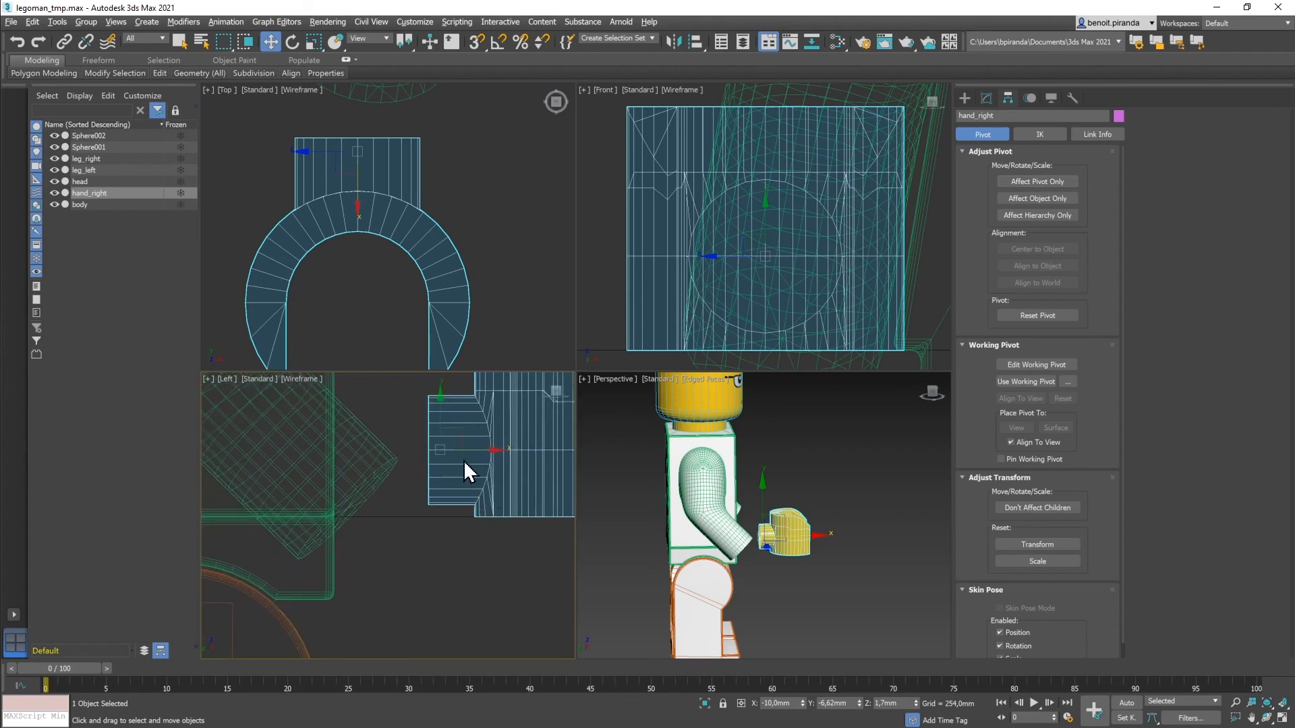
{"action": "left_click", "coordinate": [293, 44]}
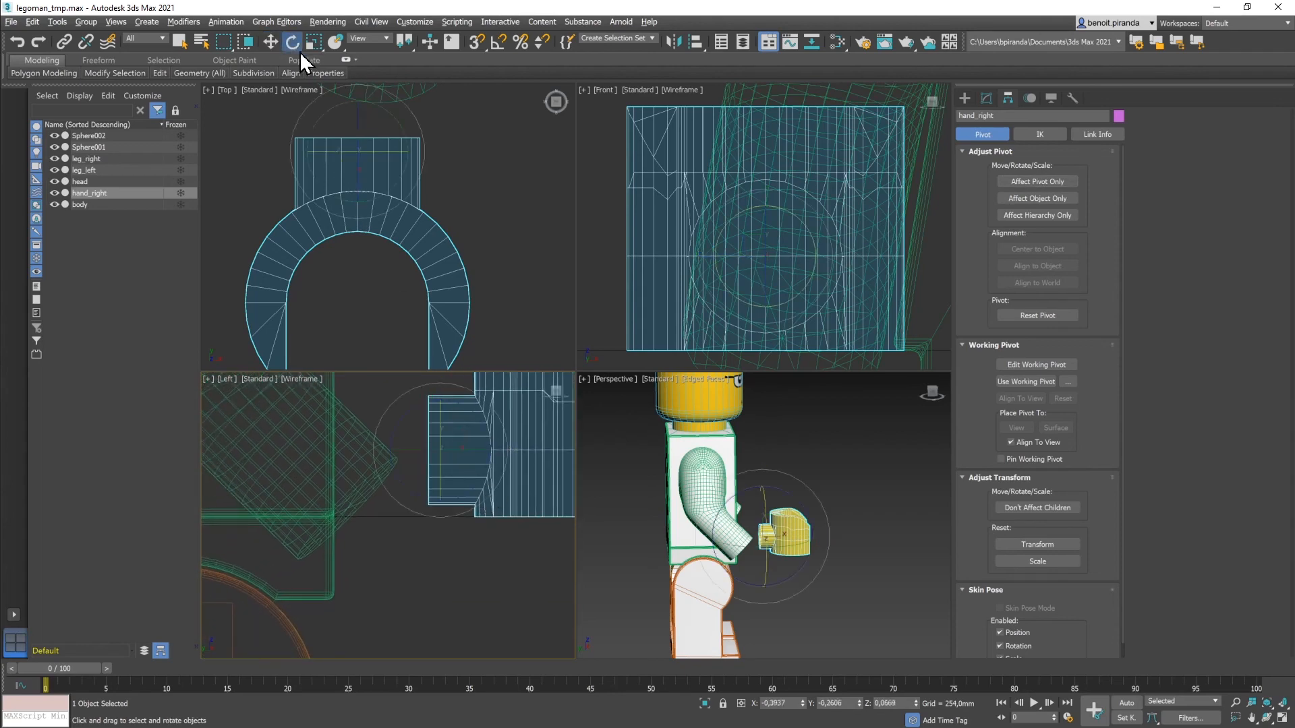
Step: Rotate hand_right to exactly 135° on X to follow the arm angle
{"action": "left_click_drag", "start_coordinate": [452, 524], "coordinate": [421, 526]}
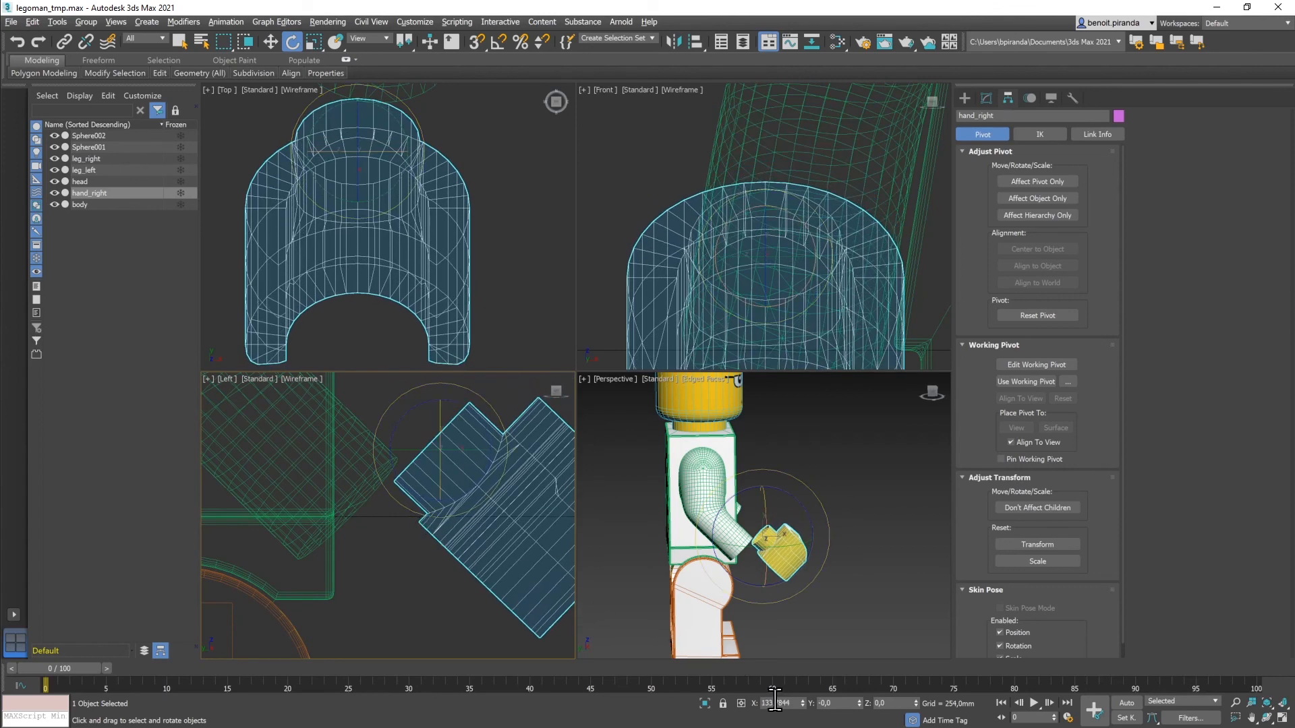
{"action": "left_click_drag", "start_coordinate": [773, 702], "coordinate": [804, 702]}
{"action": "type", "text": "5"}
{"action": "key", "text": "Return"}
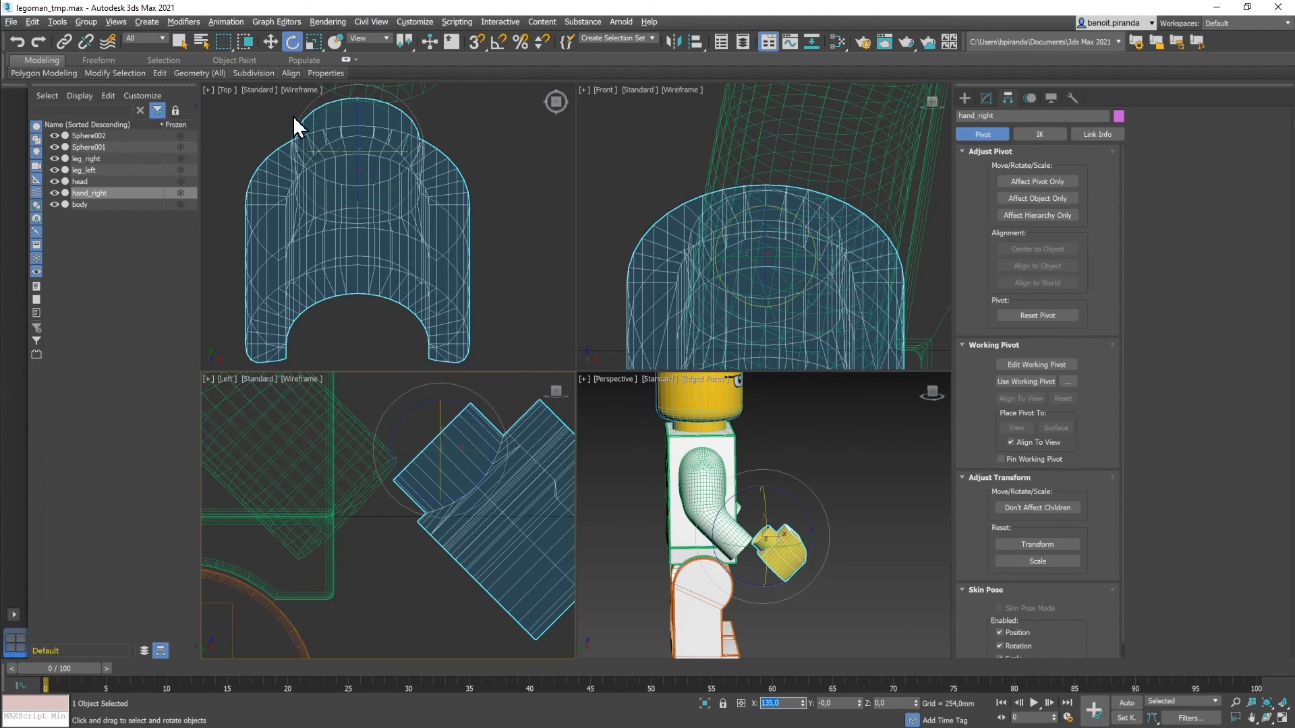
Step: Move the tilted hand down onto the bent arm's end in the Left viewport
{"action": "left_click", "coordinate": [270, 42]}
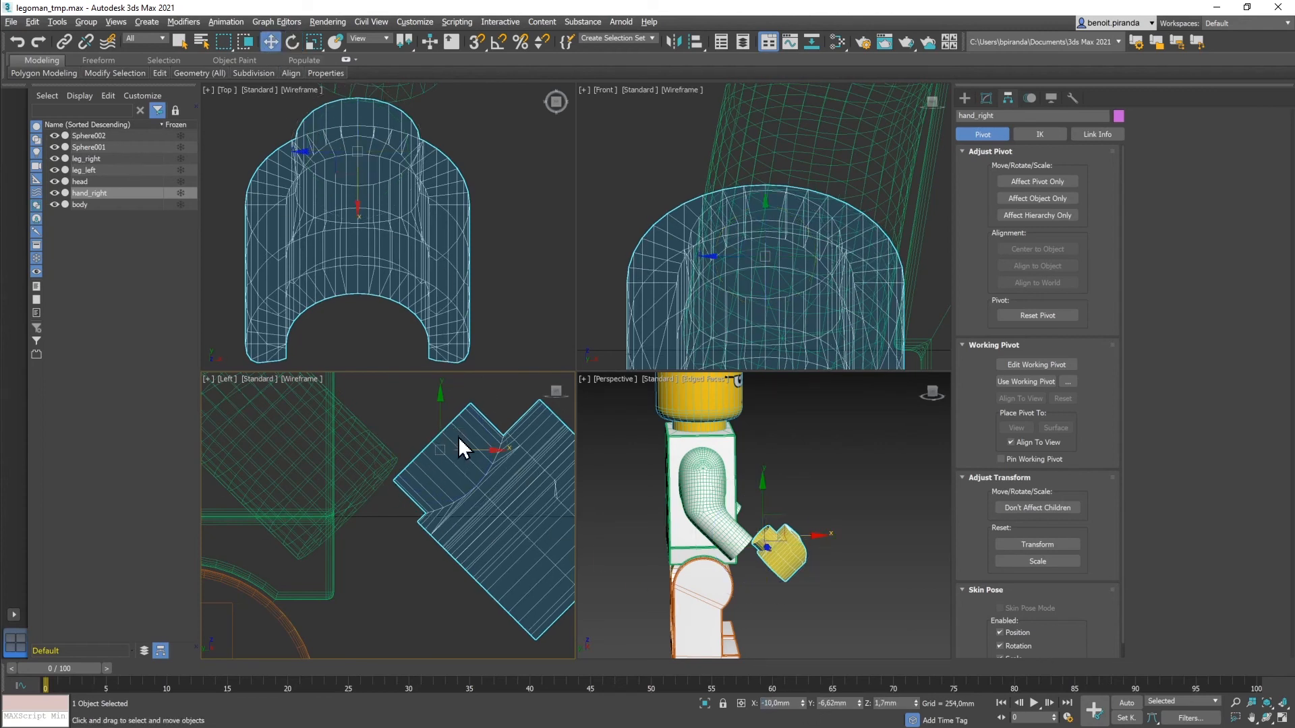
{"action": "left_click_drag", "start_coordinate": [457, 428], "coordinate": [373, 491]}
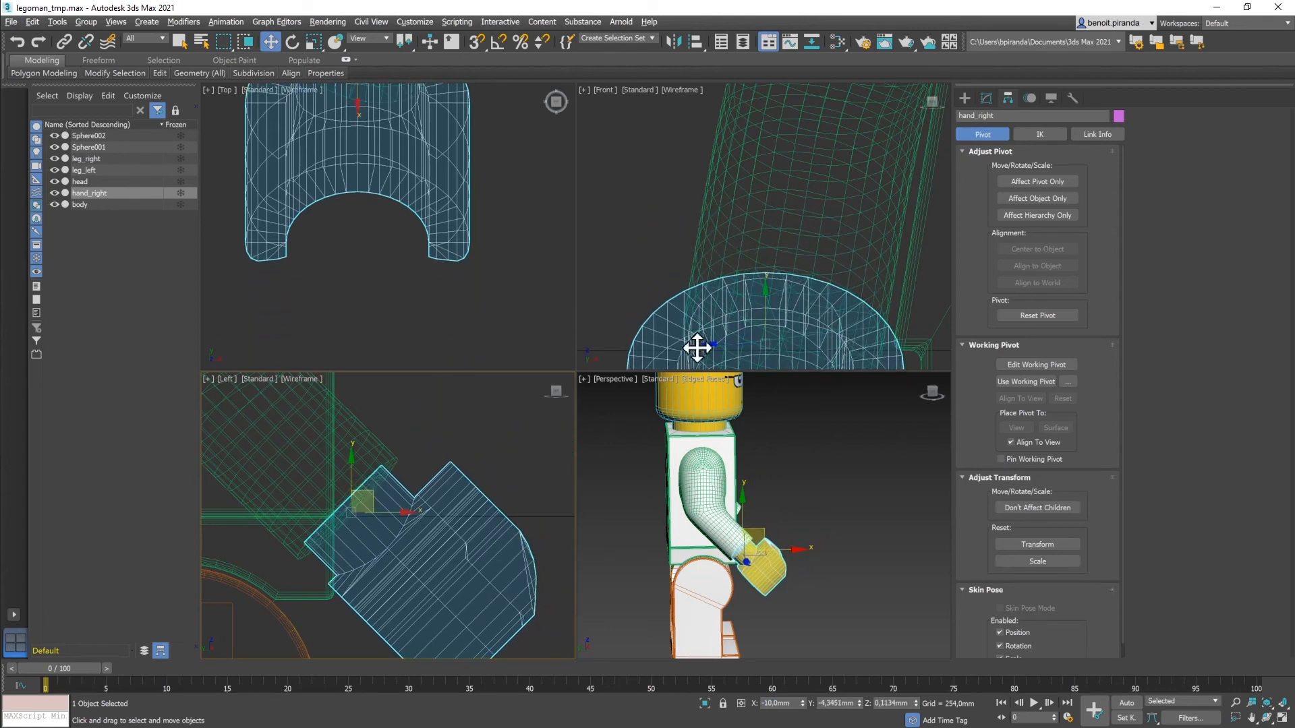
{"action": "middle_click_drag", "start_coordinate": [721, 224], "coordinate": [729, 106]}
{"action": "scroll", "coordinate": [394, 224], "scroll_direction": "down", "scroll_amount": 3}
{"action": "middle_click_drag", "start_coordinate": [394, 224], "coordinate": [395, 245]}
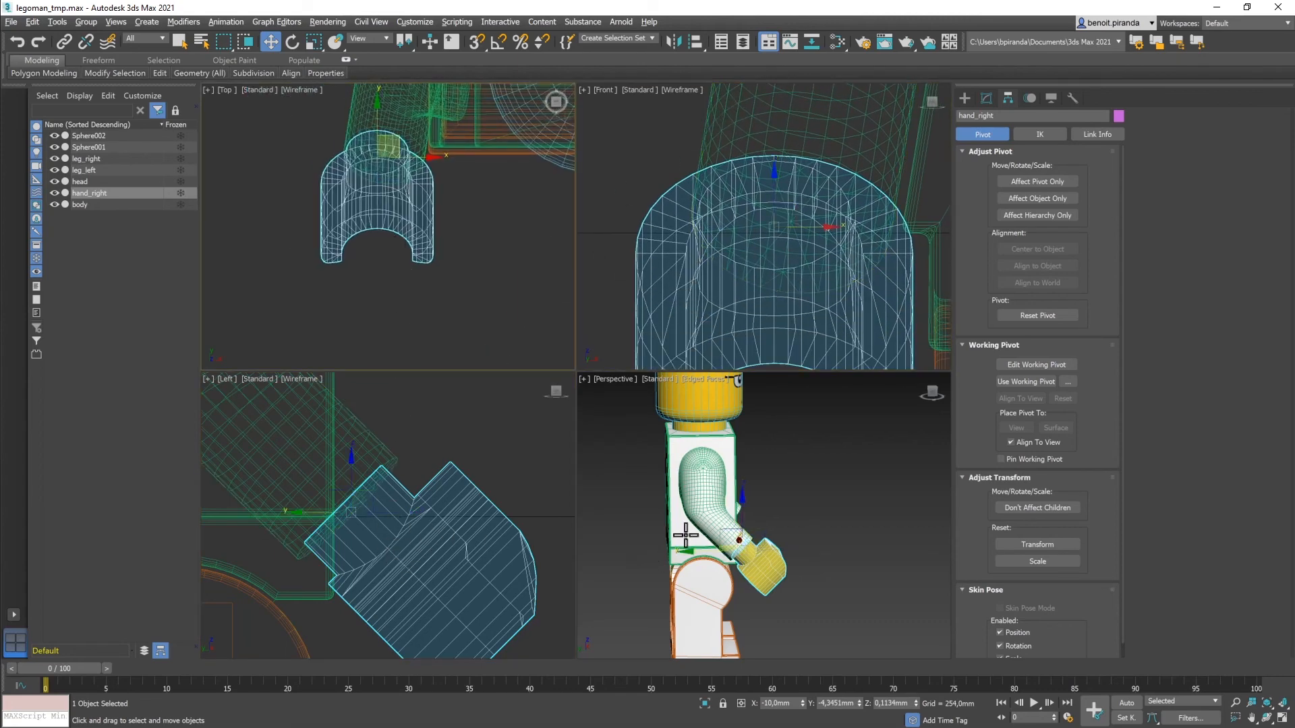
{"action": "middle_click_drag", "start_coordinate": [695, 532], "coordinate": [627, 540], "text": "alt"}
Step: Enter hand_right's position as X -9,6mm, Y -3,5mm, Z 1,5mm
{"action": "left_click_drag", "start_coordinate": [810, 545], "coordinate": [814, 547]}
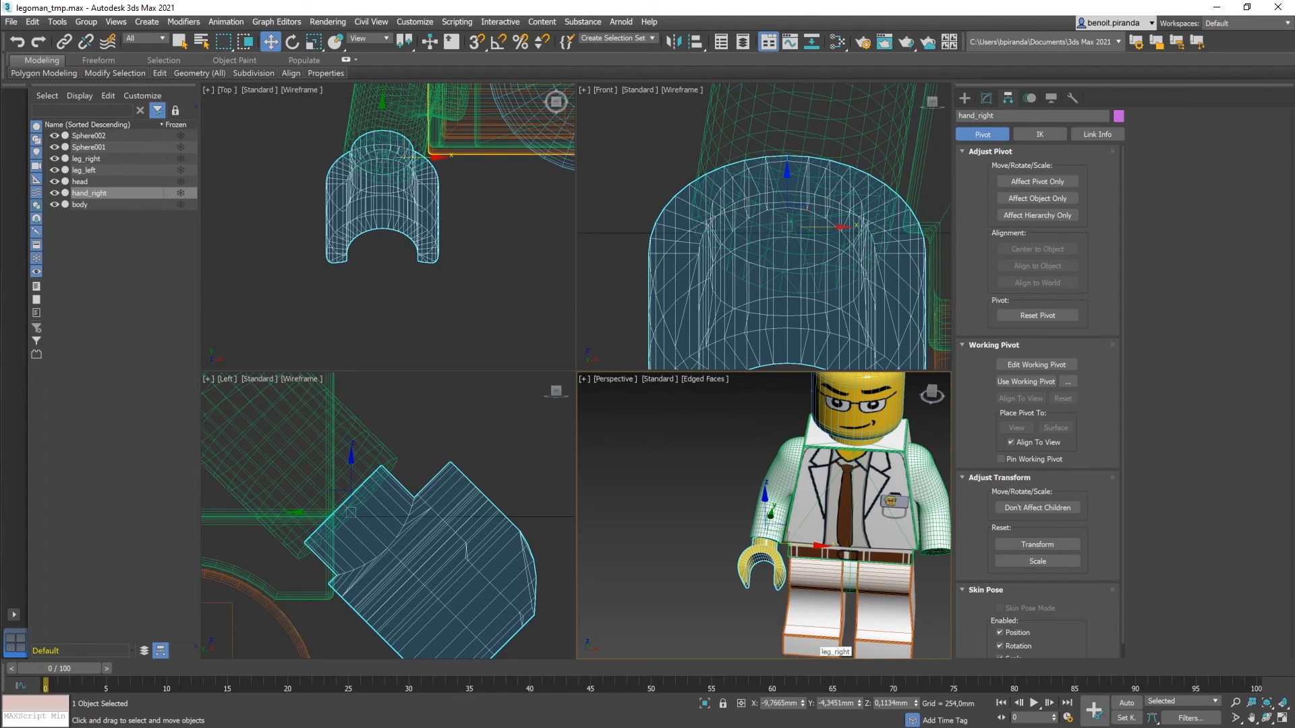
{"action": "double_click", "coordinate": [769, 703]}
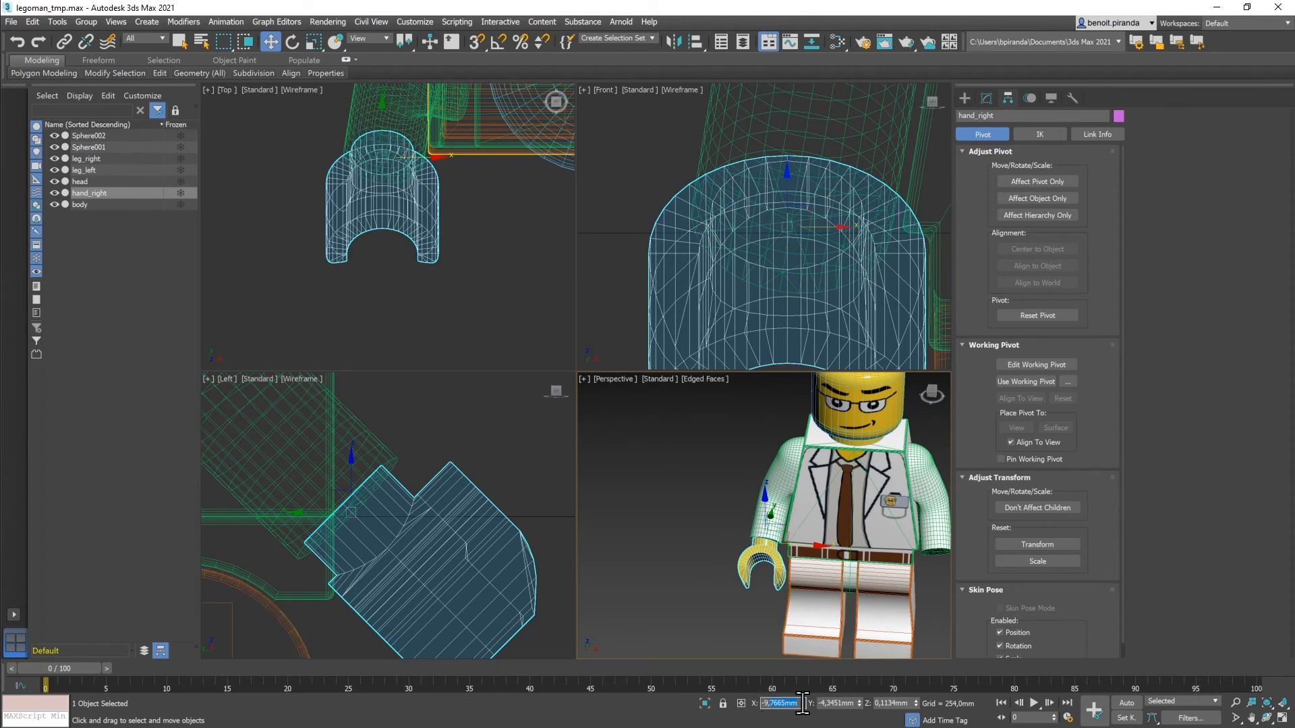
{"action": "type", "text": "-9,6"}
{"action": "key", "text": "Return"}
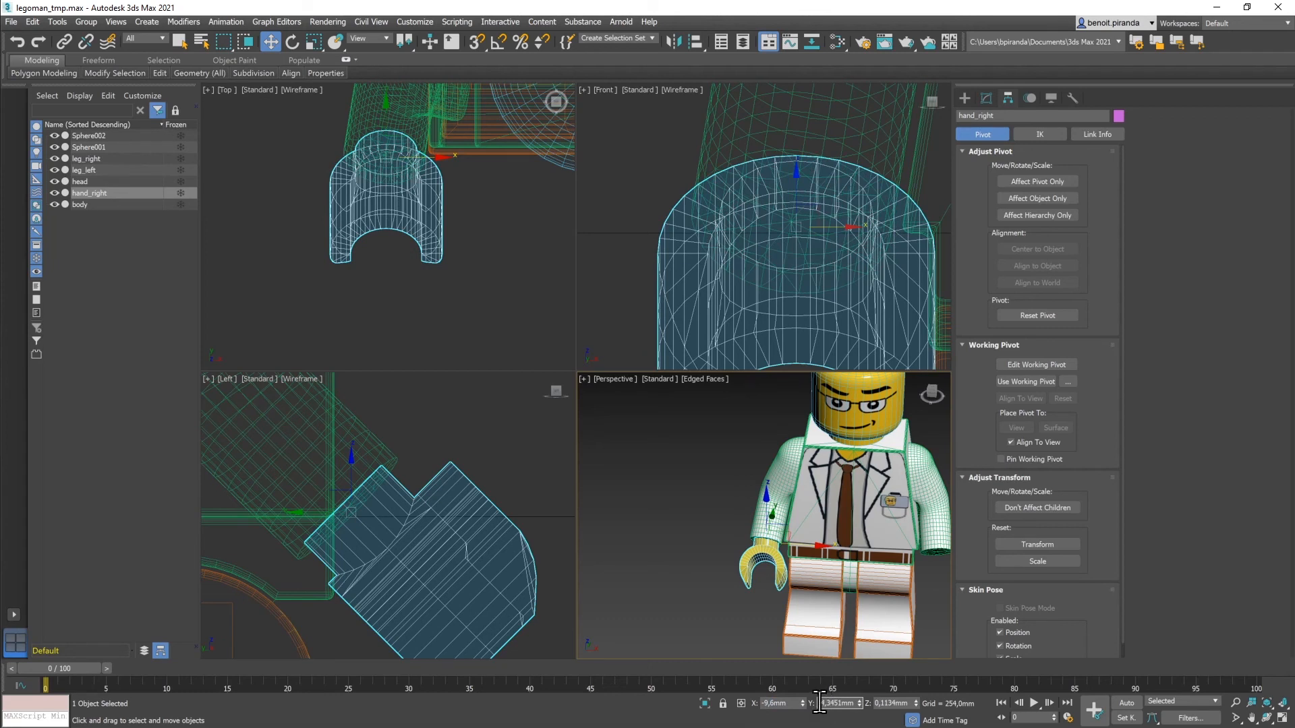
{"action": "double_click", "coordinate": [825, 703]}
{"action": "type", "text": "-3,5"}
{"action": "key", "text": "Tab"}
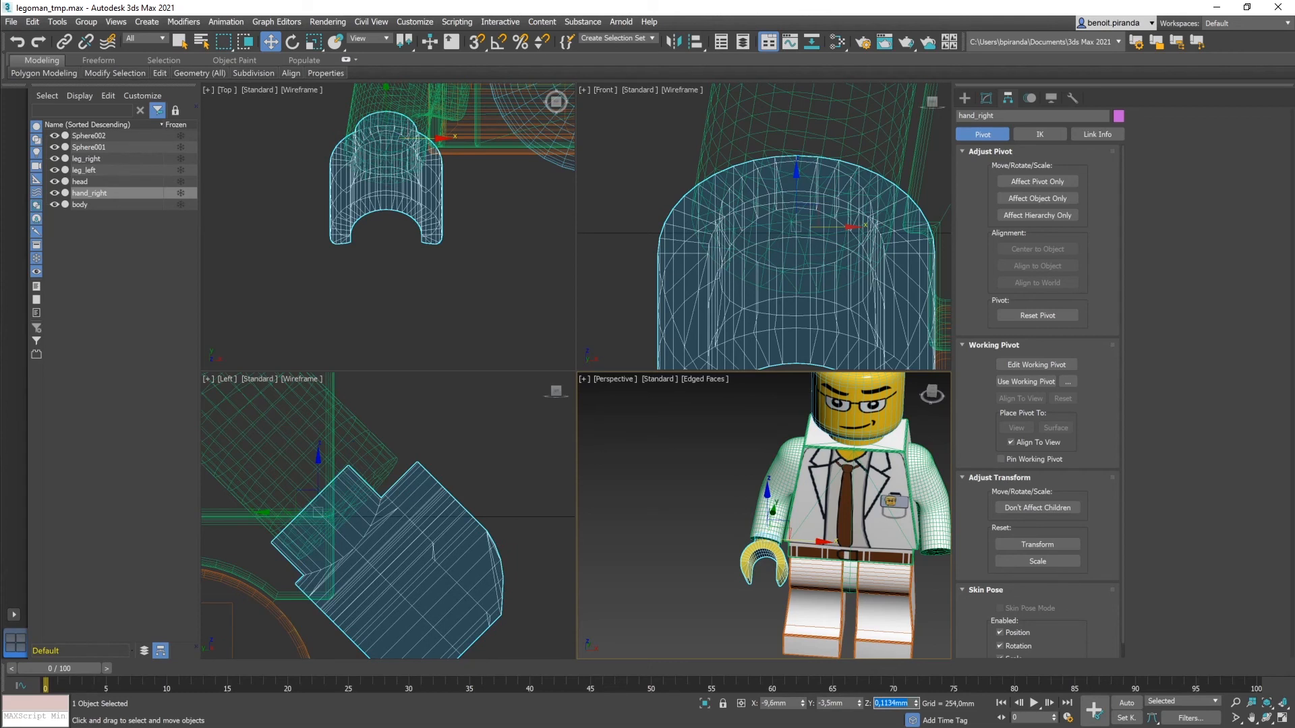
{"action": "type", "text": "1,5"}
{"action": "key", "text": "Return"}
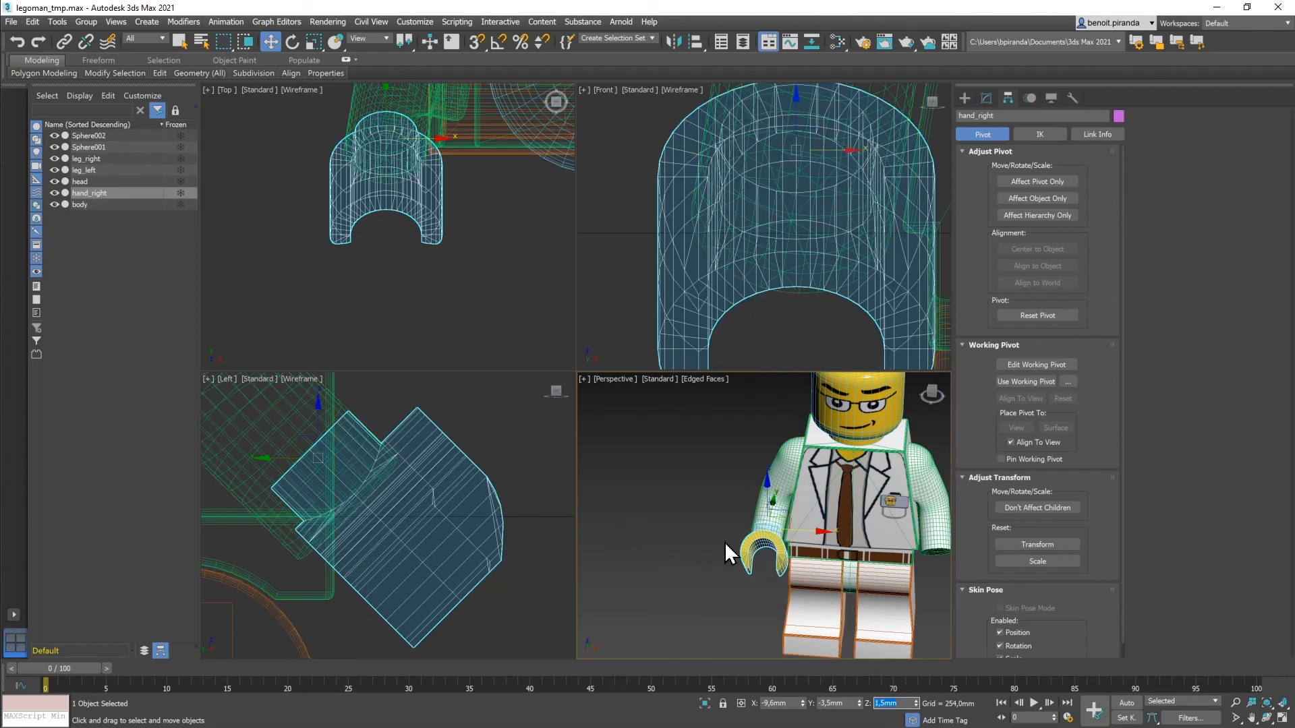
Step: Drag hand_right lower into the sleeve end, to about Y -4,27mm, Z 0,19mm
{"action": "middle_click_drag", "start_coordinate": [681, 511], "coordinate": [762, 499], "text": "alt"}
{"action": "middle_click_drag", "start_coordinate": [382, 508], "coordinate": [468, 521]}
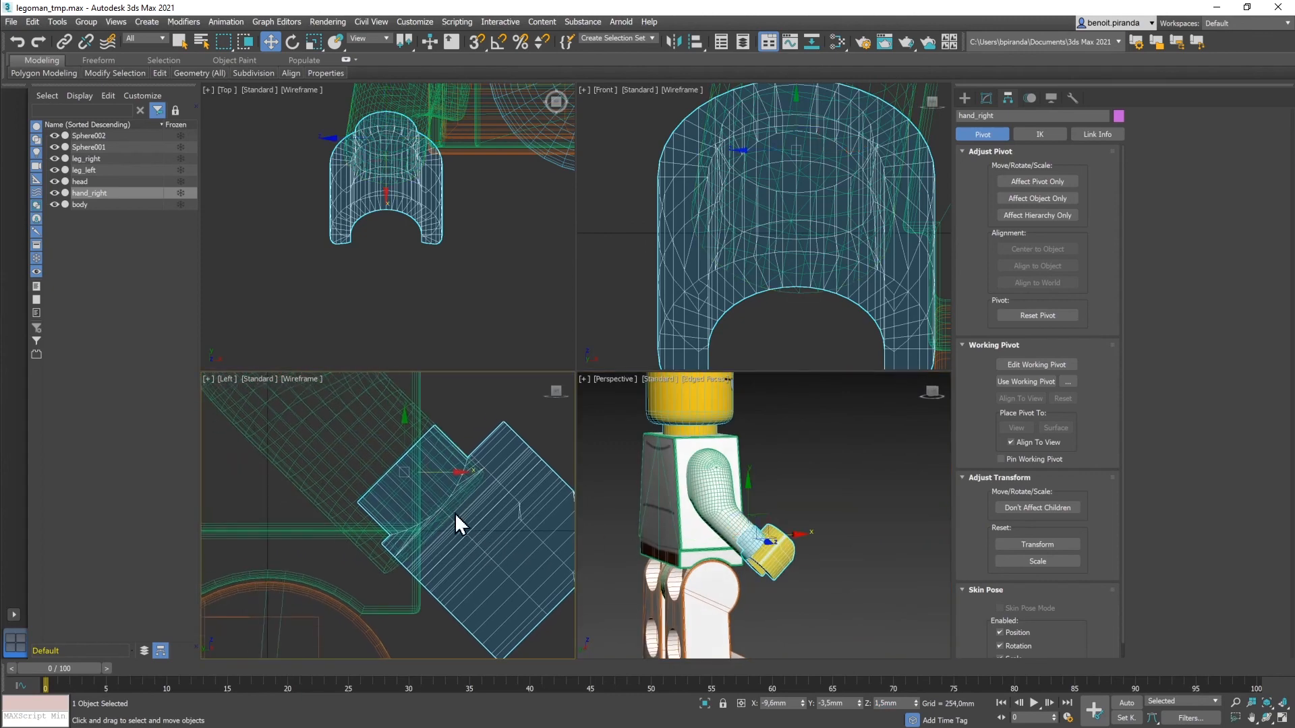
{"action": "left_click_drag", "start_coordinate": [425, 454], "coordinate": [446, 496]}
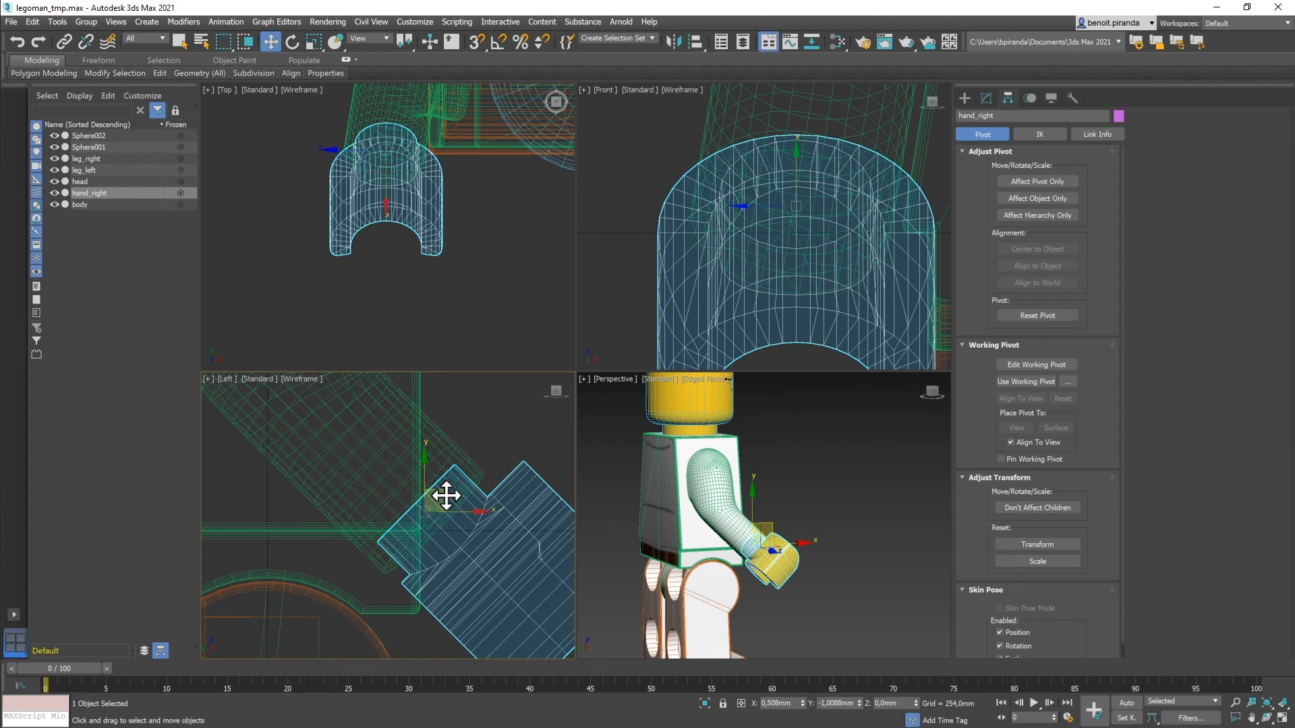
{"action": "left_click_drag", "start_coordinate": [446, 495], "coordinate": [444, 493]}
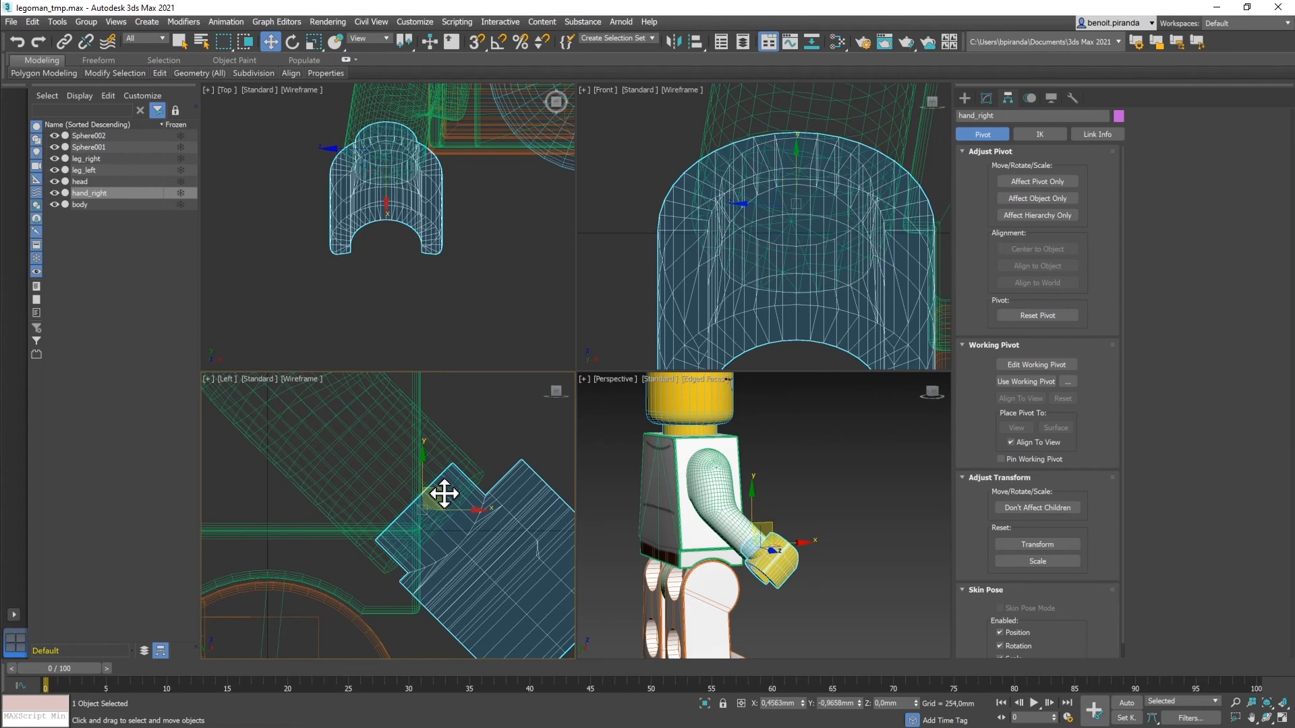
{"action": "left_click_drag", "start_coordinate": [445, 493], "coordinate": [455, 503]}
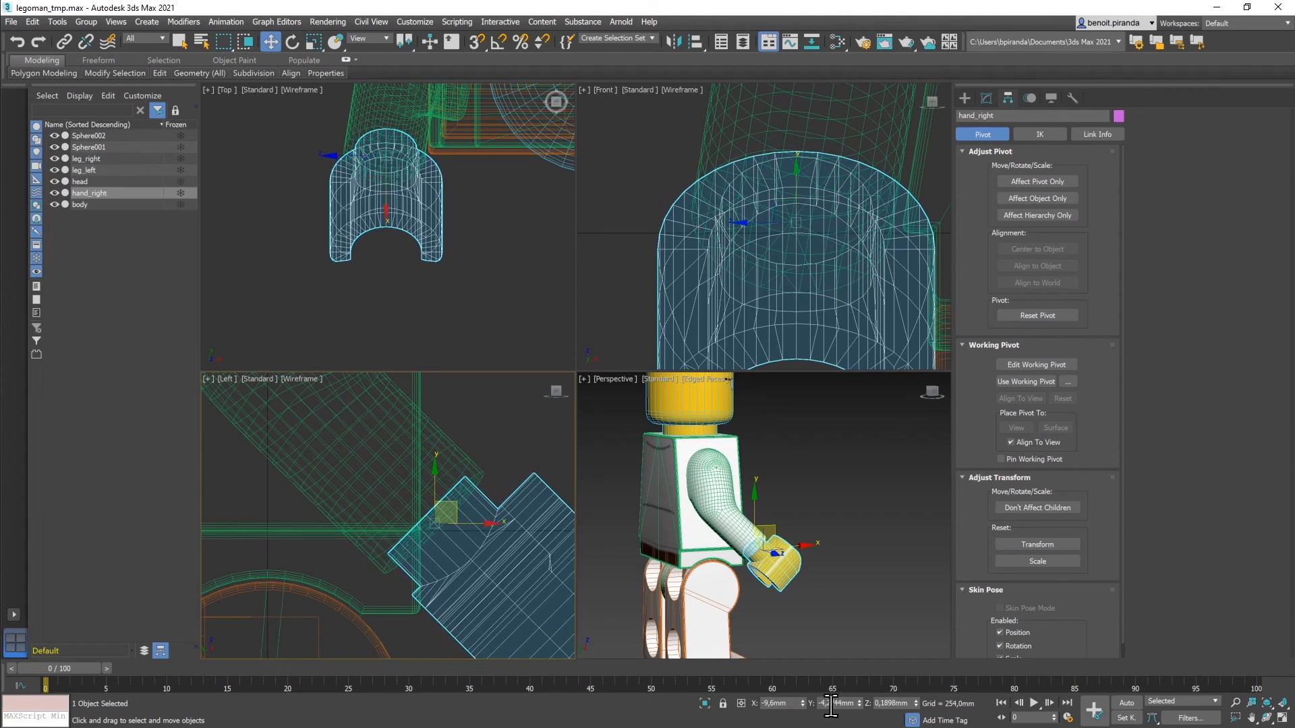
{"action": "left_click_drag", "start_coordinate": [827, 704], "coordinate": [843, 704]}
Step: Inspect the hand up close in Perspective and nudge it left along X to about -9,72mm
{"action": "left_click", "coordinate": [506, 485]}
{"action": "middle_click_drag", "start_coordinate": [771, 532], "coordinate": [688, 537], "text": "alt"}
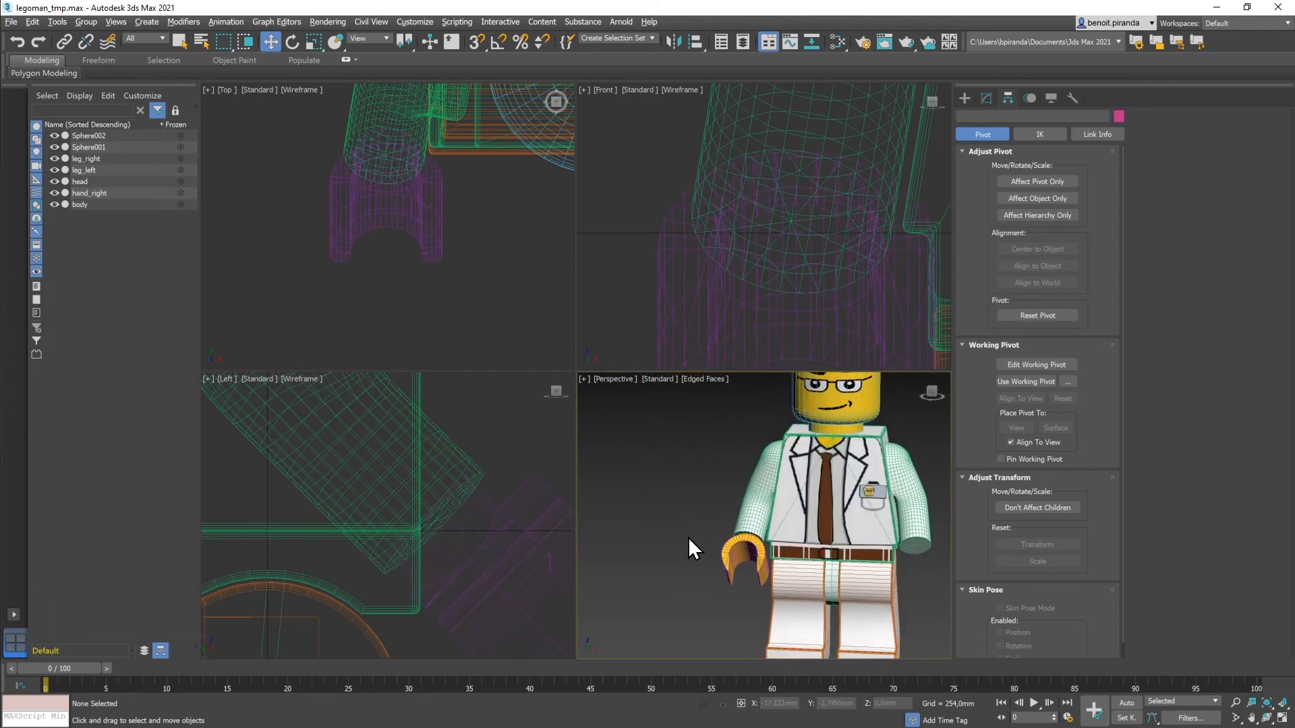
{"action": "scroll", "coordinate": [777, 564], "scroll_direction": "up", "scroll_amount": 5}
{"action": "mouse_move", "coordinate": [777, 564]}
{"action": "middle_mouse_down", "text": "alt"}
{"action": "mouse_move", "coordinate": [783, 545]}
{"action": "mouse_move", "coordinate": [712, 529]}
{"action": "mouse_move", "coordinate": [753, 580]}
{"action": "mouse_move", "coordinate": [766, 573]}
{"action": "middle_mouse_up", "text": "alt"}
{"action": "left_click", "coordinate": [731, 574]}
{"action": "scroll", "coordinate": [739, 543], "scroll_direction": "up", "scroll_amount": 5}
{"action": "mouse_move", "coordinate": [736, 541]}
{"action": "middle_mouse_down", "text": "alt"}
{"action": "mouse_move", "coordinate": [729, 549]}
{"action": "mouse_move", "coordinate": [737, 544]}
{"action": "middle_mouse_up", "text": "alt"}
{"action": "left_click_drag", "start_coordinate": [790, 536], "coordinate": [785, 537]}
{"action": "middle_click_drag", "start_coordinate": [780, 539], "coordinate": [774, 464], "text": "alt"}
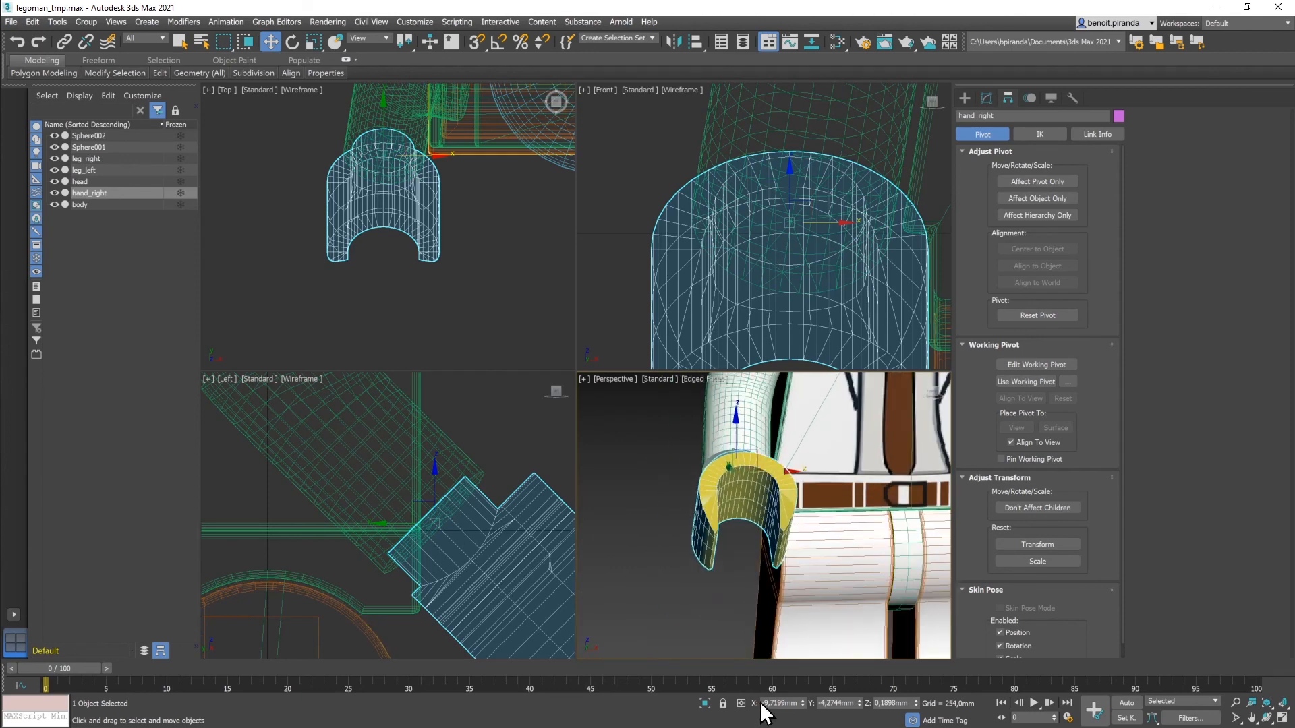
Step: Round hand_right's X position to -9,7mm
{"action": "left_click_drag", "start_coordinate": [775, 703], "coordinate": [811, 703]}
{"action": "key", "text": "BackSpace"}
{"action": "key", "text": "Return"}
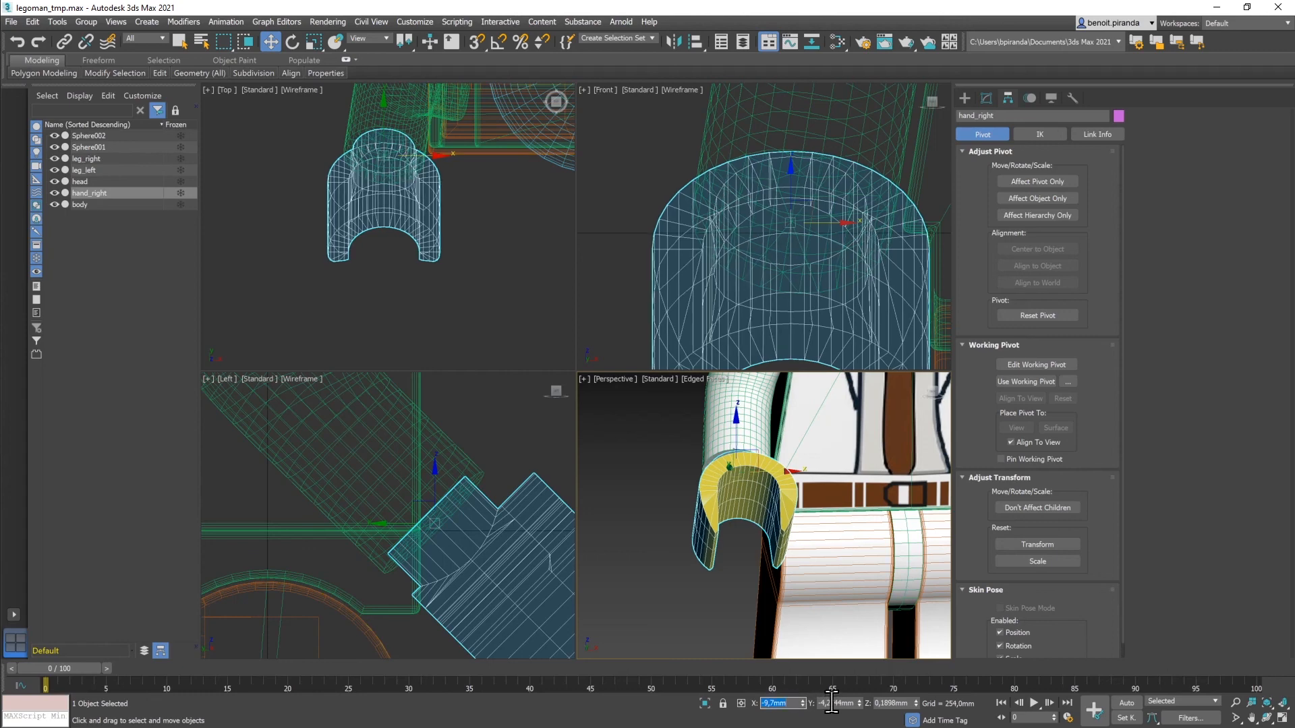
Step: Zoom out, pan and orbit the Perspective view so the whole minifigure faces the camera
{"action": "left_click", "coordinate": [710, 642]}
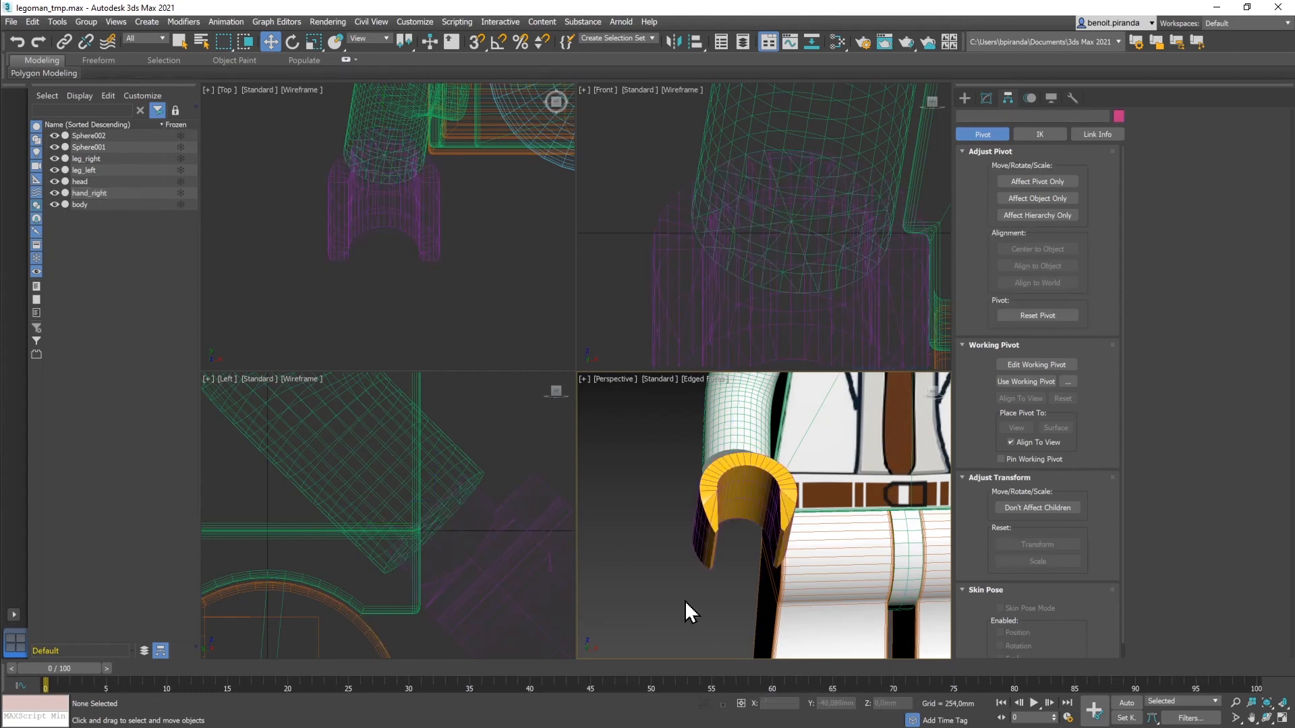
{"action": "mouse_move", "coordinate": [678, 597]}
{"action": "middle_mouse_down", "text": "alt"}
{"action": "mouse_move", "coordinate": [702, 594]}
{"action": "mouse_move", "coordinate": [661, 569]}
{"action": "mouse_move", "coordinate": [645, 597]}
{"action": "mouse_move", "coordinate": [660, 585]}
{"action": "mouse_move", "coordinate": [677, 603]}
{"action": "middle_mouse_up", "text": "alt"}
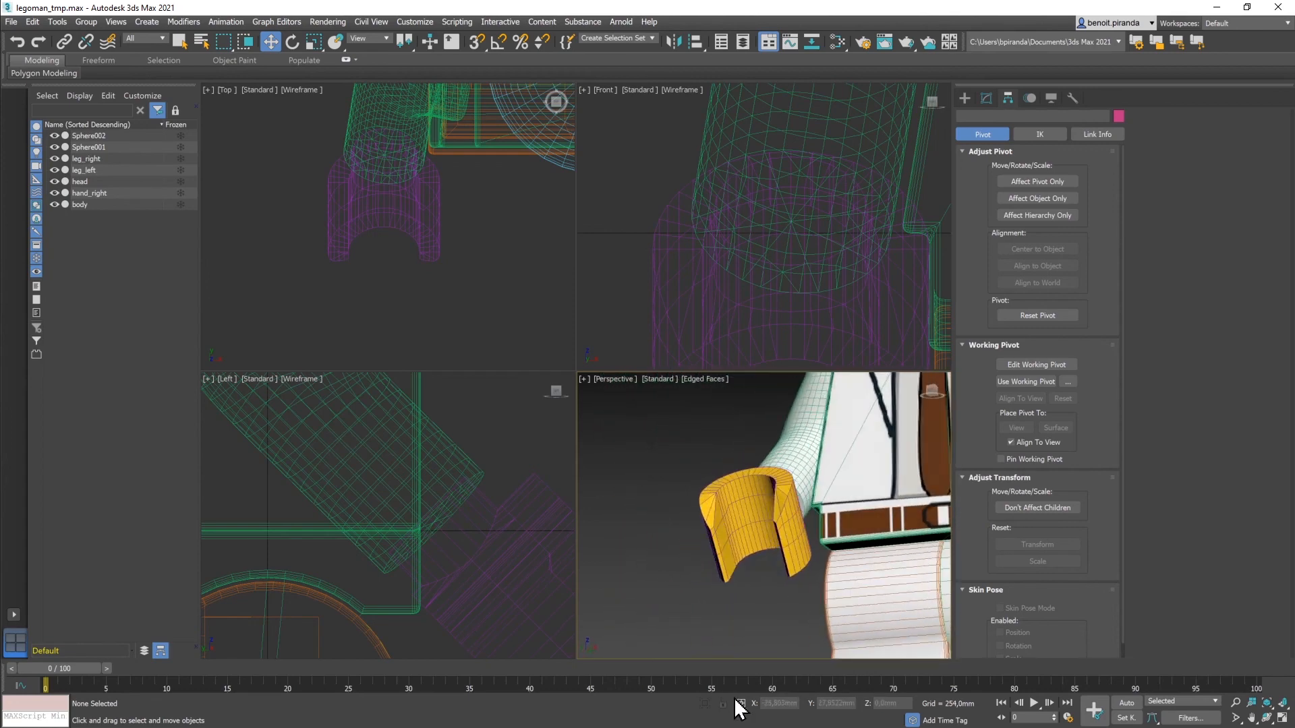
{"action": "left_click", "coordinate": [754, 557]}
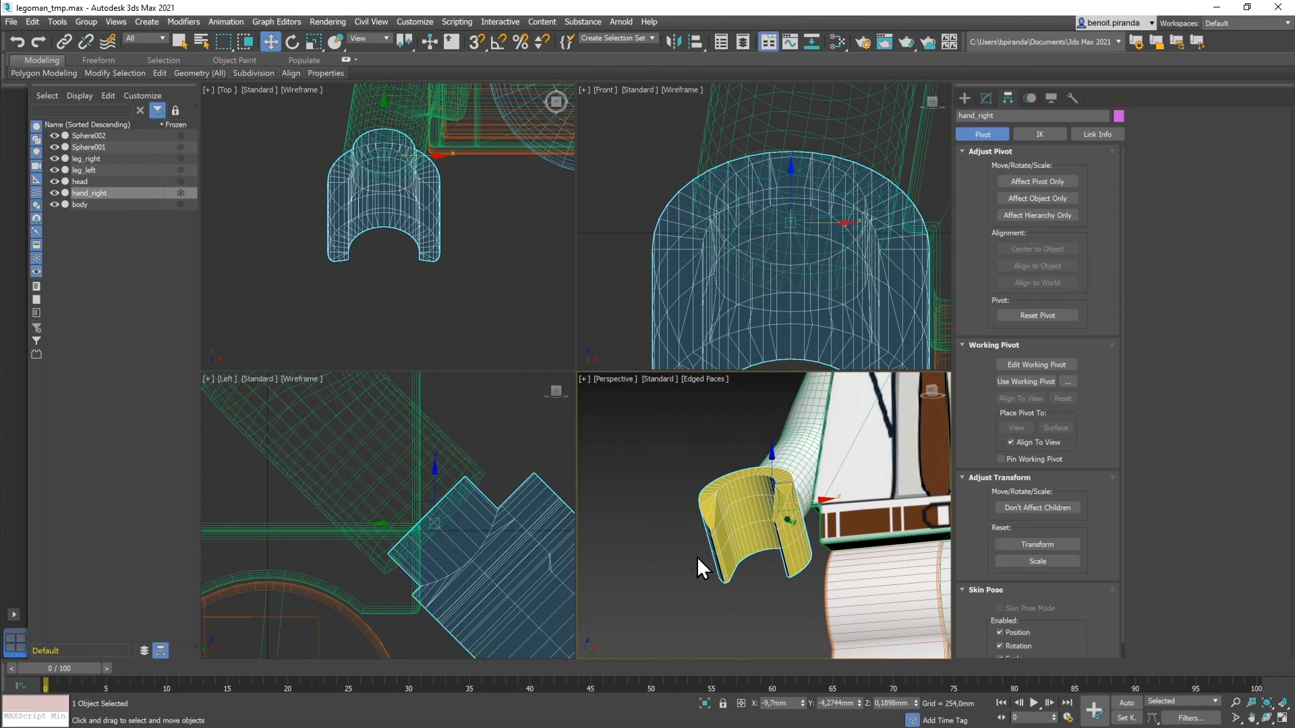
{"action": "scroll", "coordinate": [697, 556], "scroll_direction": "down", "scroll_amount": 2}
{"action": "scroll", "coordinate": [697, 556], "scroll_direction": "down", "scroll_amount": 3}
{"action": "middle_click_drag", "start_coordinate": [694, 549], "coordinate": [648, 565]}
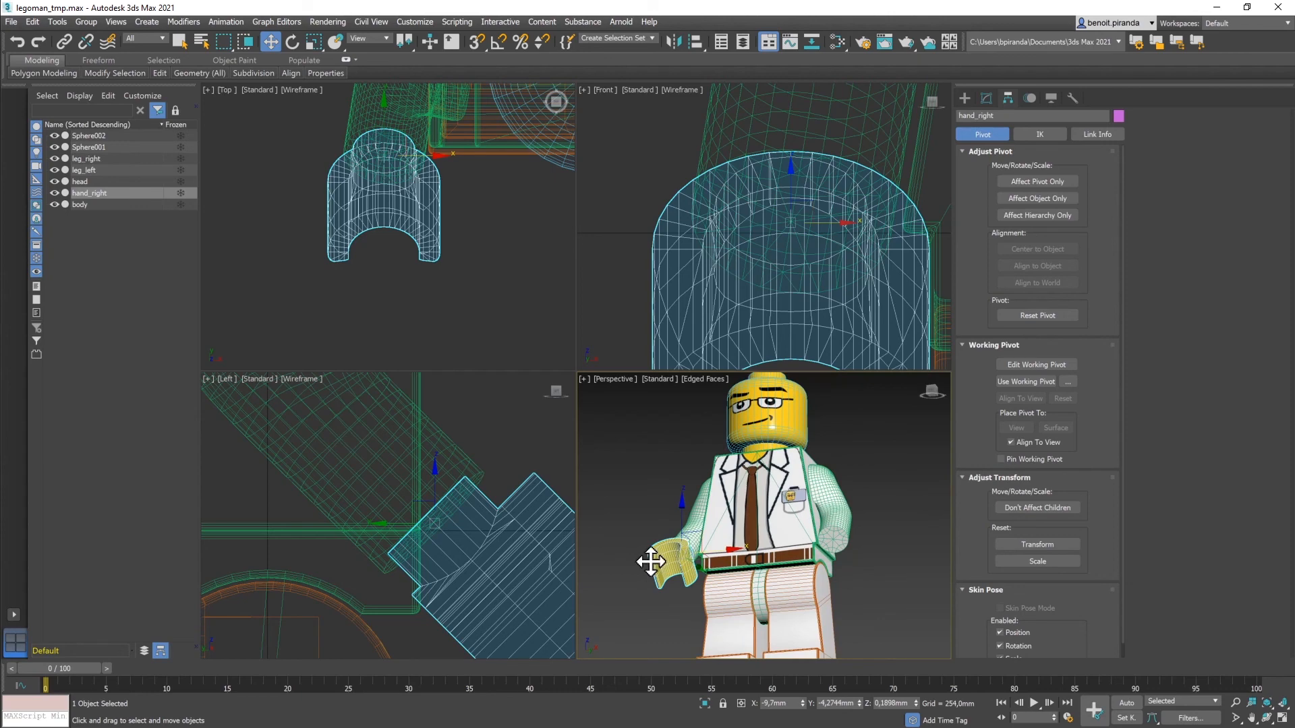
{"action": "middle_click_drag", "start_coordinate": [651, 562], "coordinate": [668, 578], "text": "alt"}
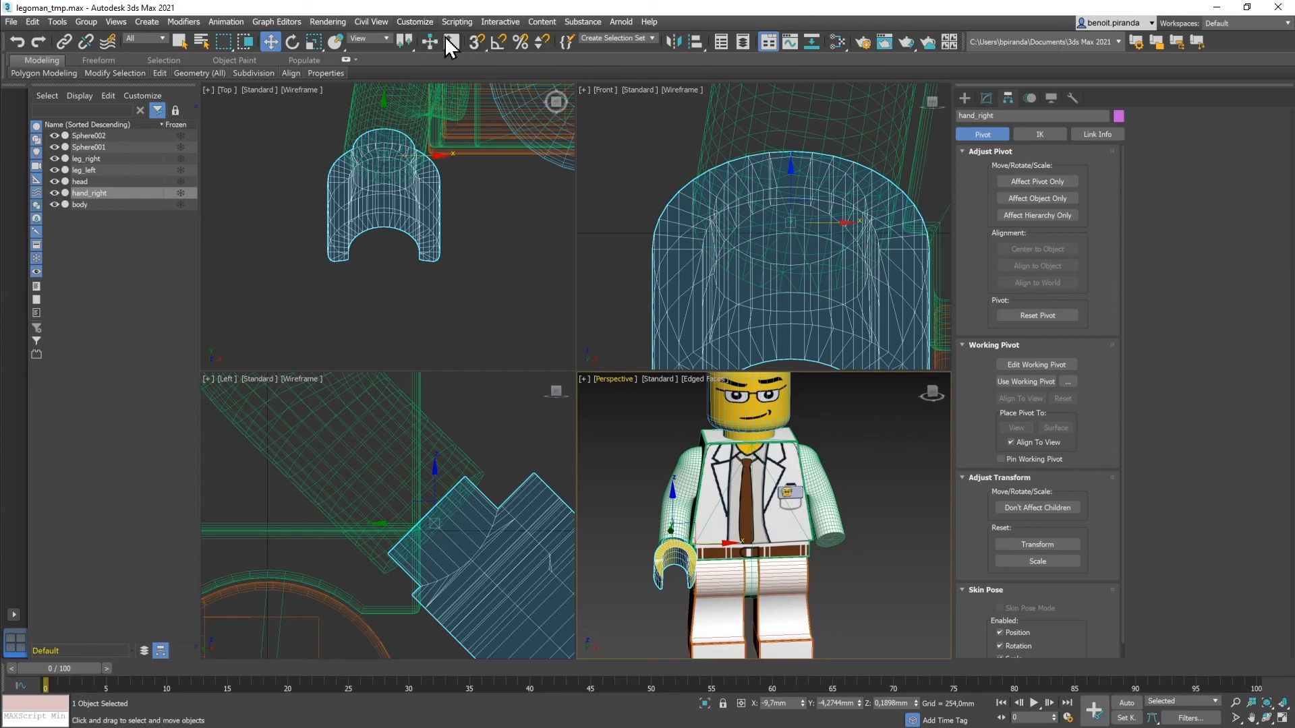
Step: Mirror a geometry copy of hand_right across X with a 19,4mm offset
{"action": "left_click", "coordinate": [676, 42]}
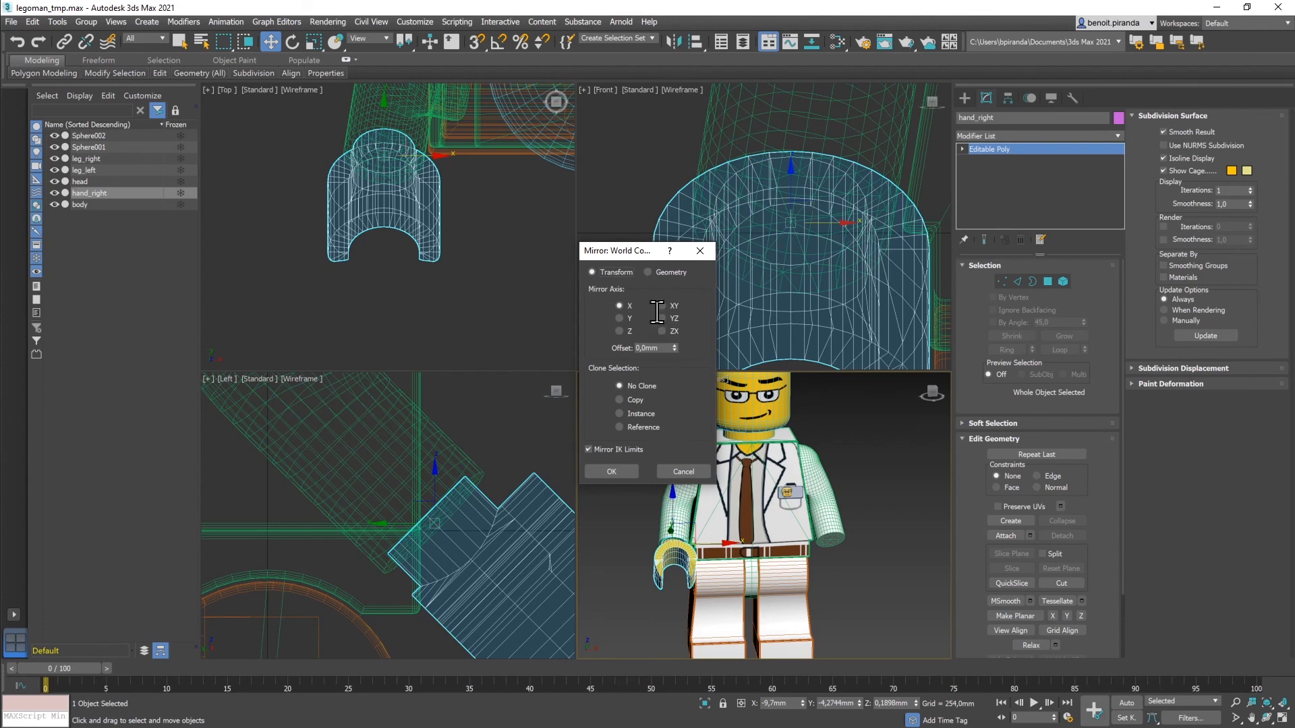
{"action": "left_click", "coordinate": [649, 272]}
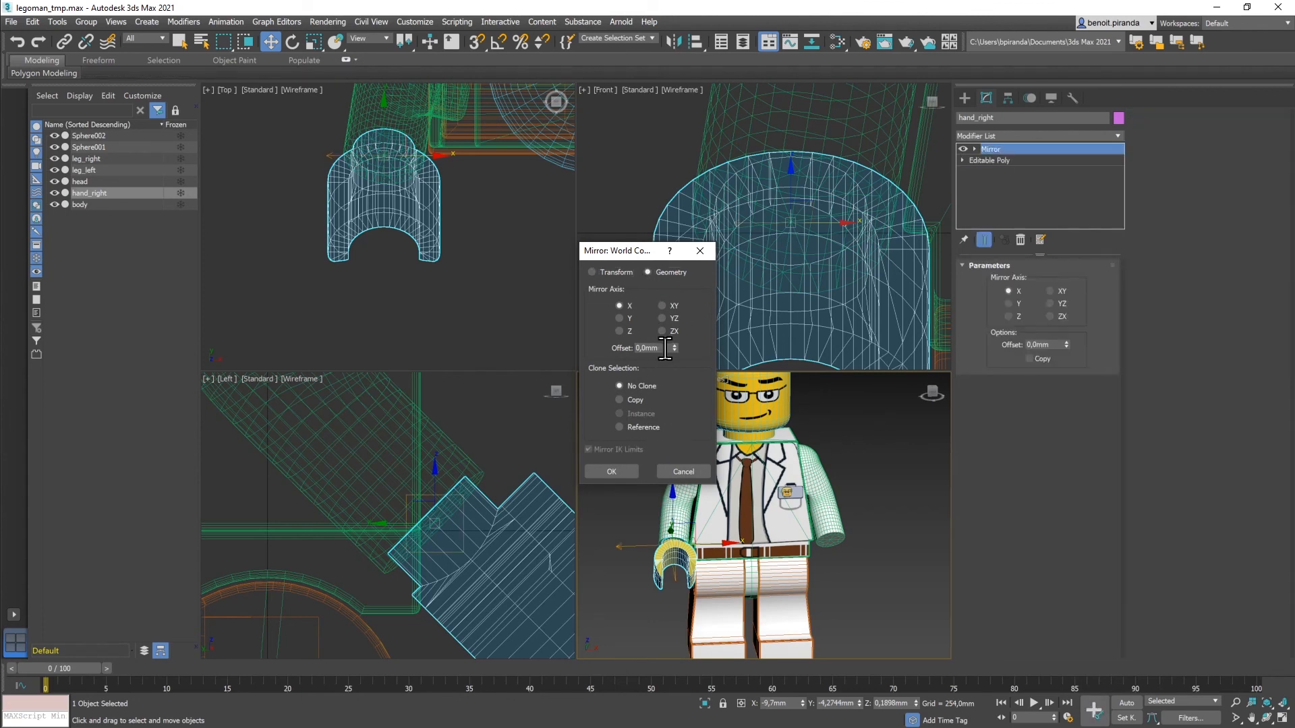
{"action": "left_click_drag", "start_coordinate": [665, 349], "coordinate": [613, 348]}
{"action": "left_click", "coordinate": [618, 400]}
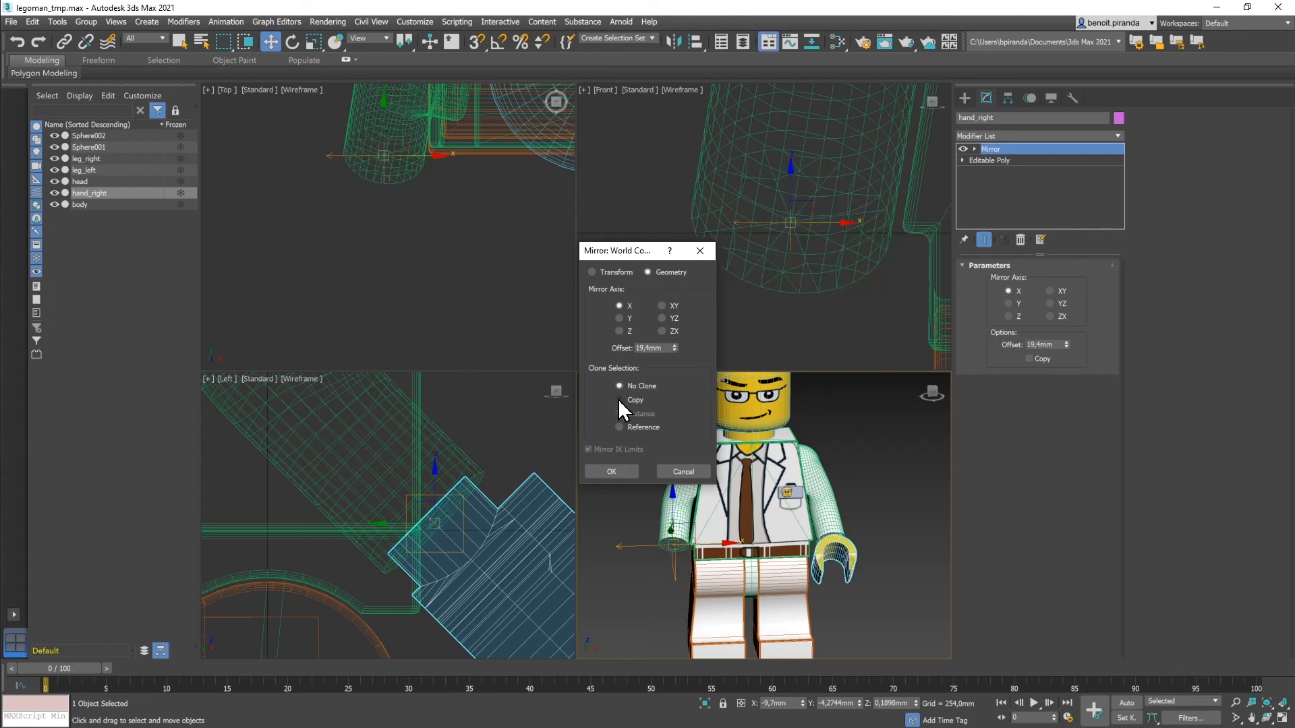
{"action": "left_click", "coordinate": [624, 473]}
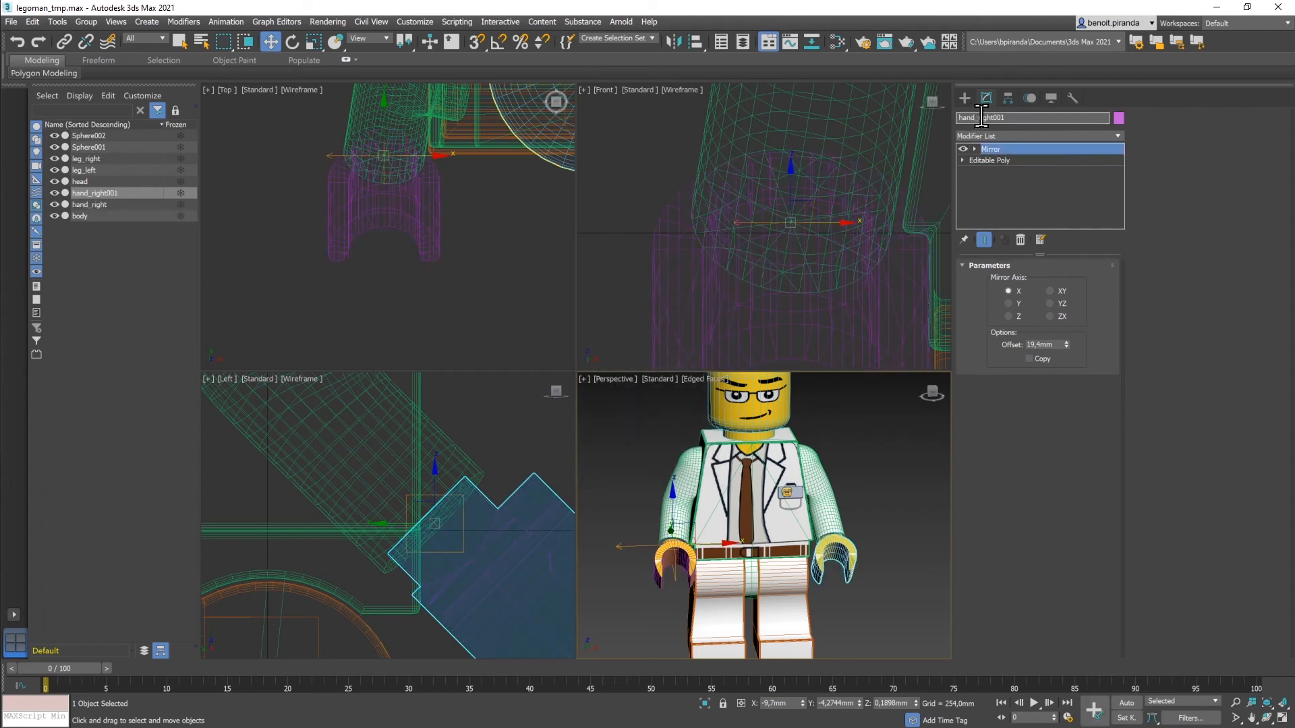
Step: Rename the copy hand_right001 to hand_left and deselect it
{"action": "left_click_drag", "start_coordinate": [979, 117], "coordinate": [1022, 118]}
{"action": "type", "text": "left"}
{"action": "left_click", "coordinate": [924, 461]}
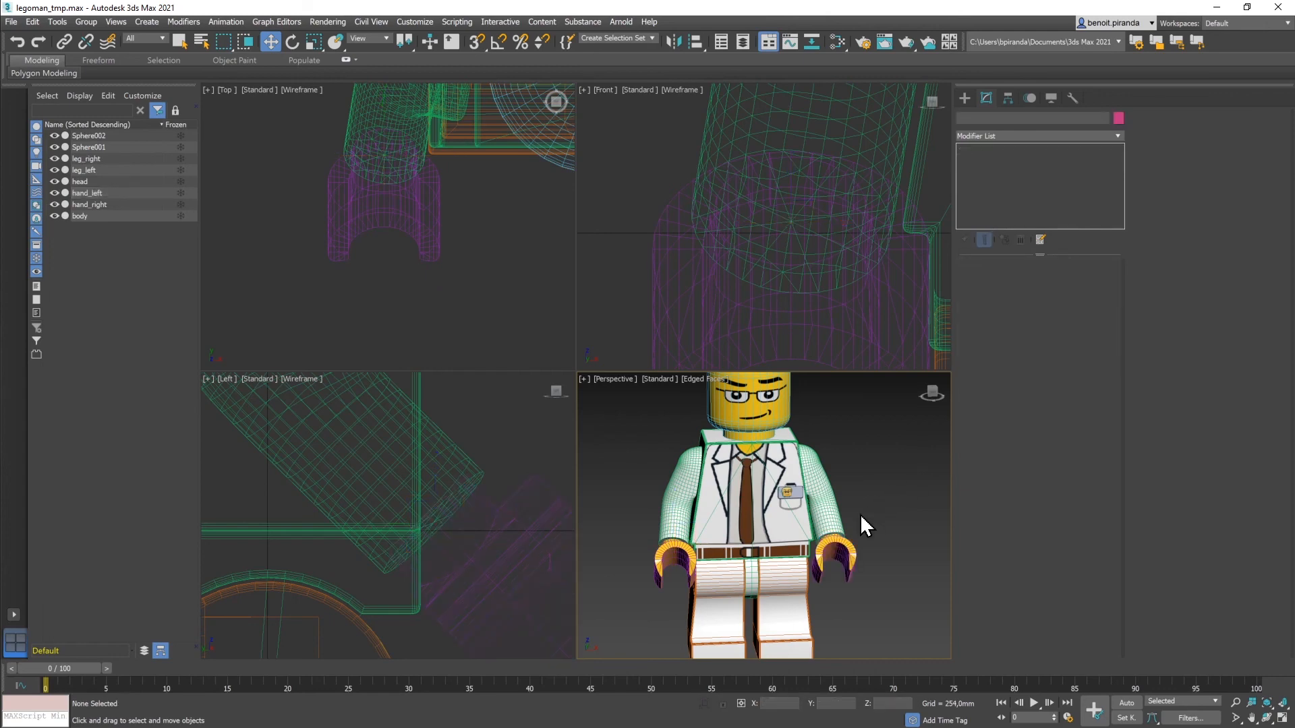
Step: Maximize the Perspective viewport around the minifigure and switch to plain Default Shading without edges
{"action": "key", "text": "alt+w"}
{"action": "middle_click_drag", "start_coordinate": [731, 484], "coordinate": [997, 471], "text": "alt"}
{"action": "scroll", "coordinate": [707, 475], "scroll_direction": "down", "scroll_amount": 3}
{"action": "key", "text": "F4"}
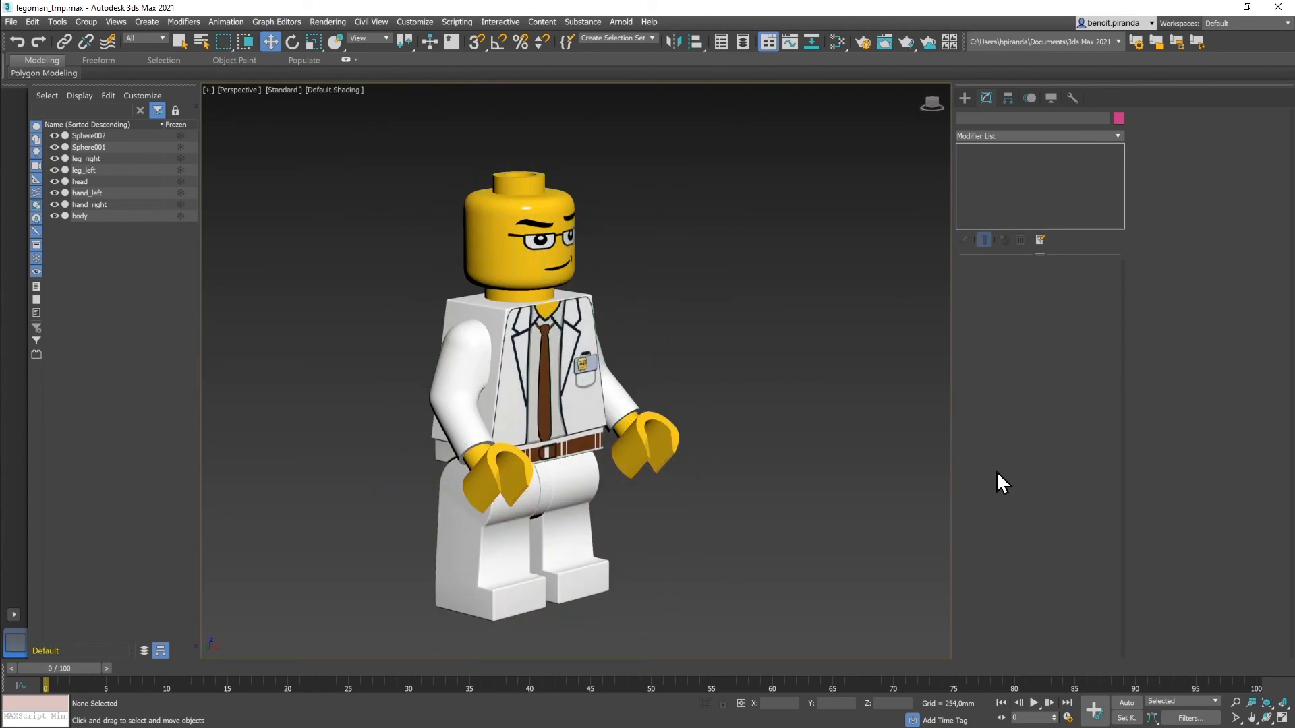
Step: Turn the minifigure to face front and save the scene as legoman_tmp.max
{"action": "middle_click_drag", "start_coordinate": [853, 476], "coordinate": [821, 453], "text": "alt"}
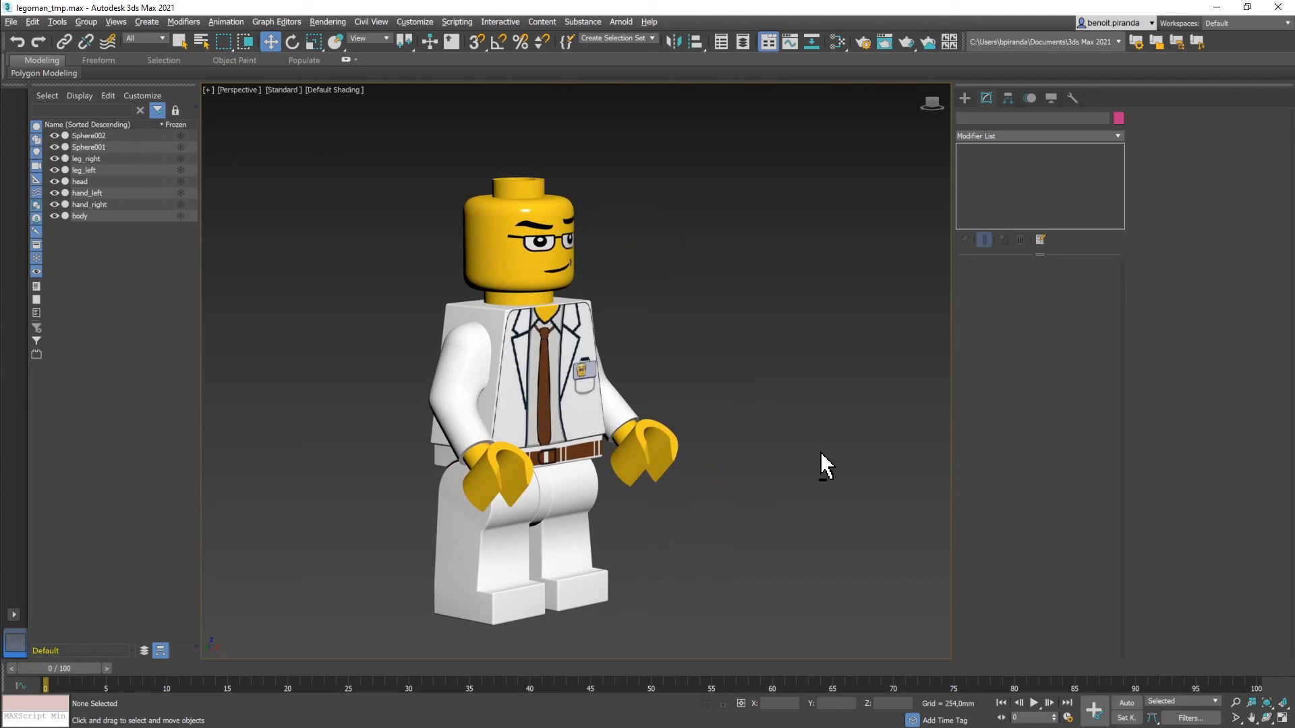
{"action": "middle_click_drag", "start_coordinate": [821, 453], "coordinate": [782, 470], "text": "alt"}
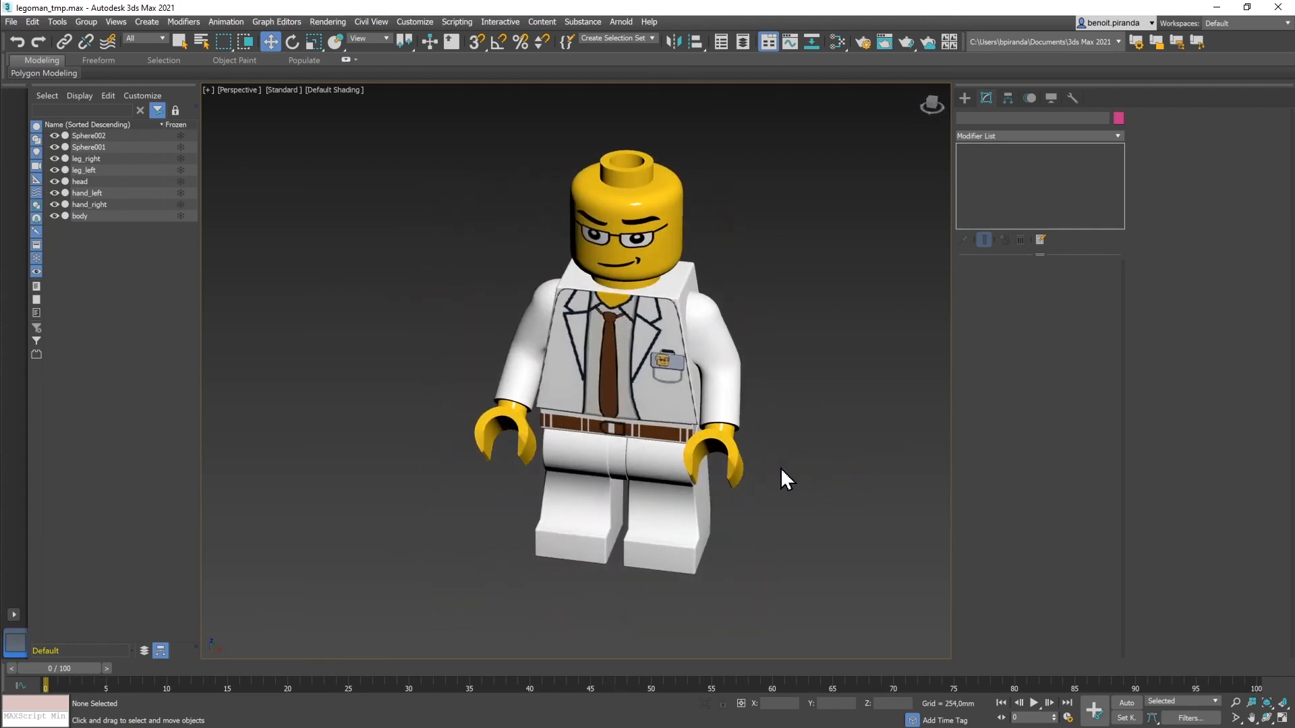
{"action": "left_click", "coordinate": [11, 21]}
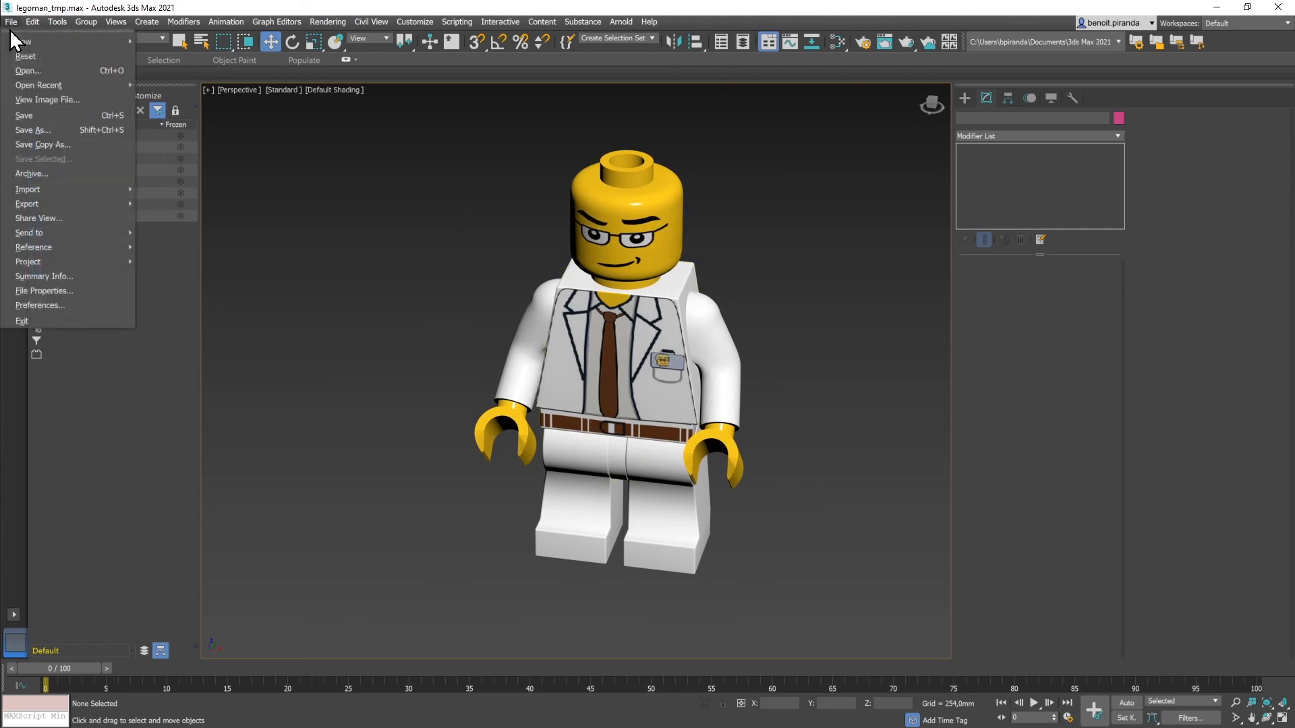
{"action": "left_click", "coordinate": [21, 115]}
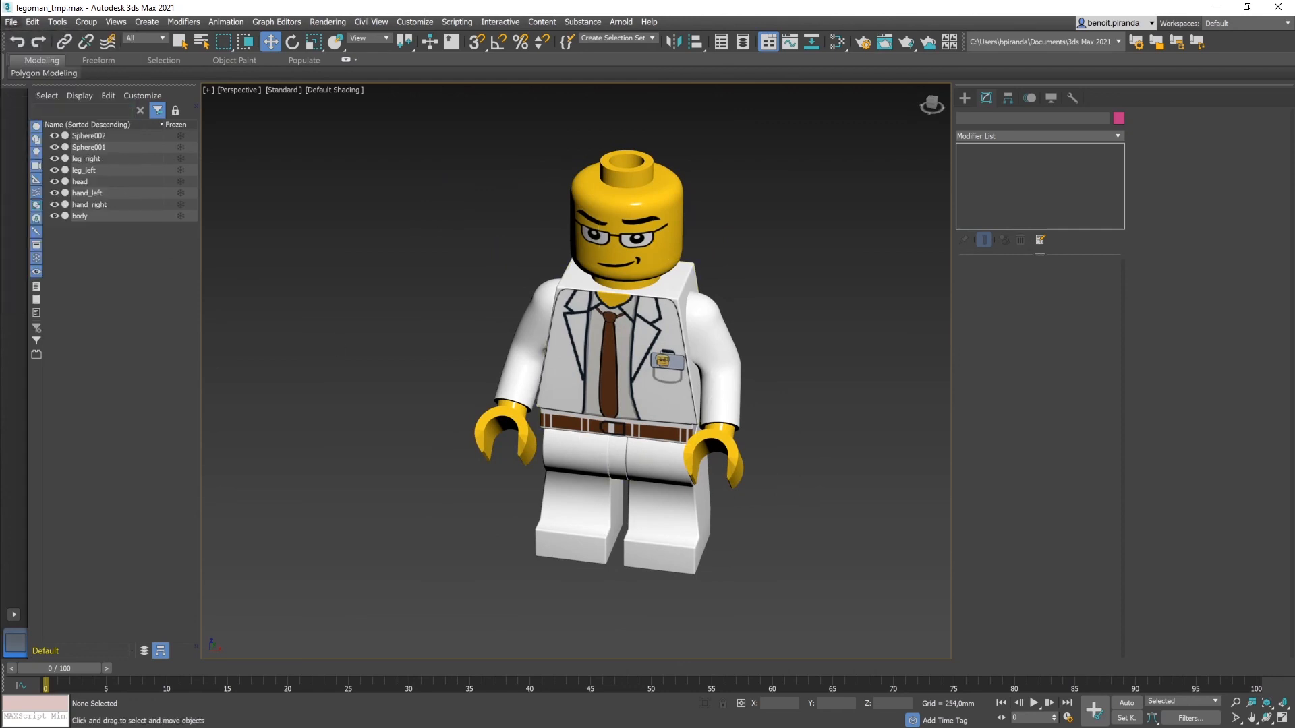